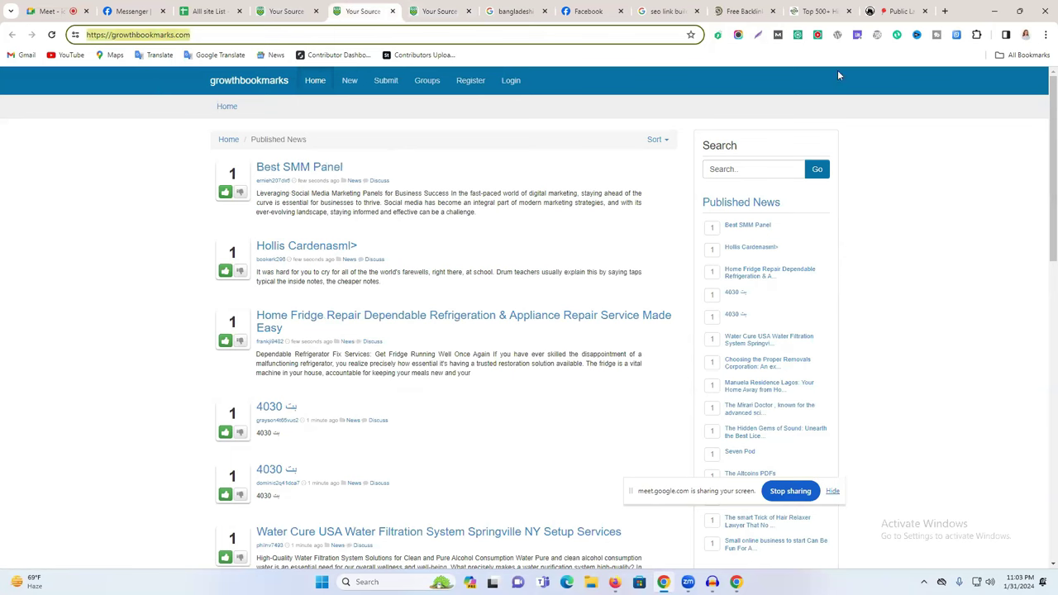
# Open bookmarkangaroo.com from cell A156 of the All site List in a new tab.
pyautogui.scroll(-1, 361, 259)
pyautogui.scroll(-2, 364, 257)
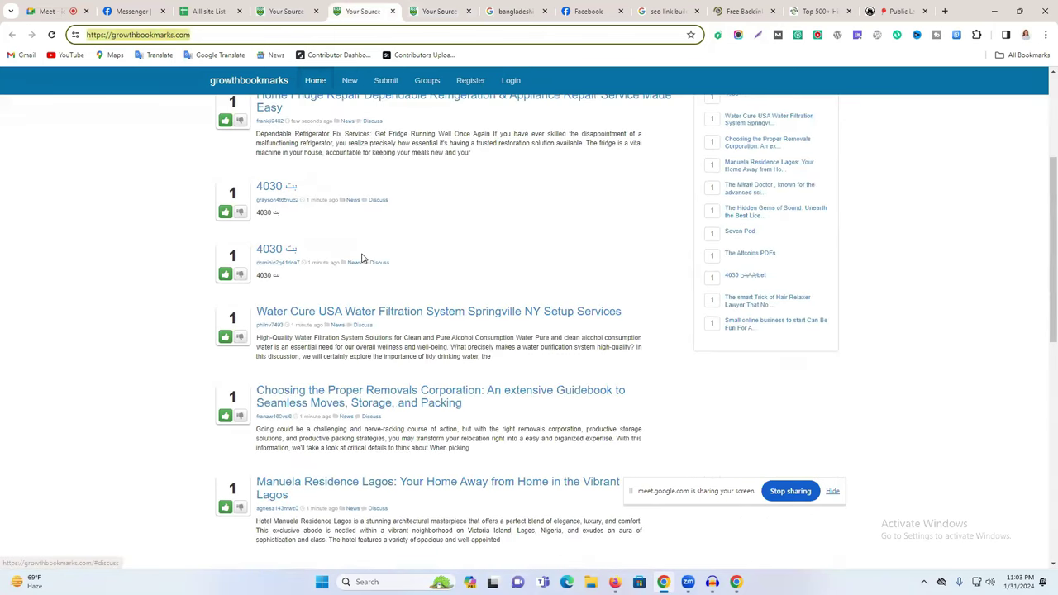
pyautogui.scroll(3, 323, 199)
pyautogui.hotkey('ctrl', 'pageup')
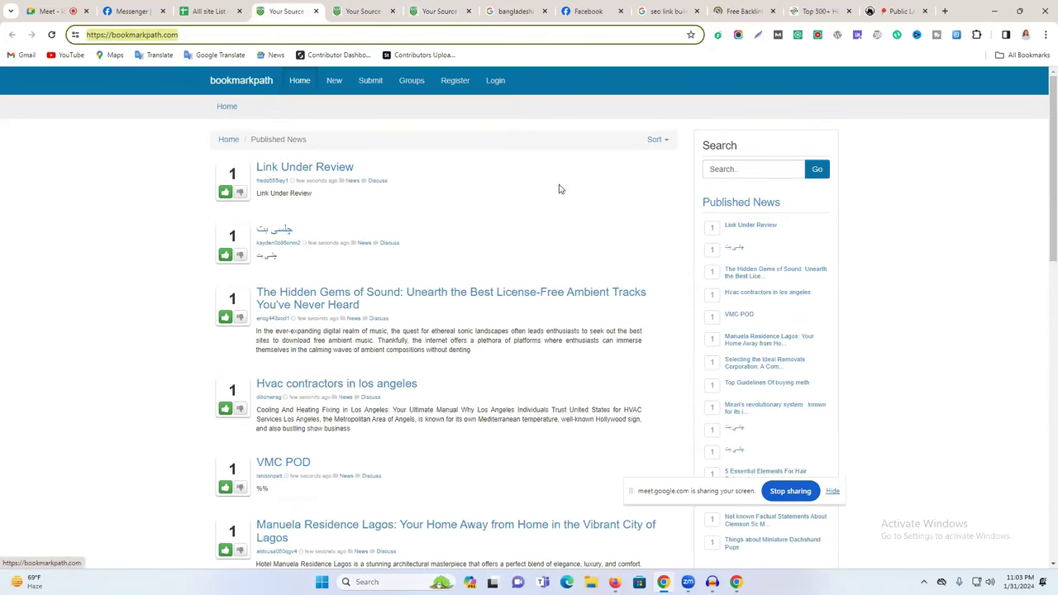
pyautogui.click(354, 8)
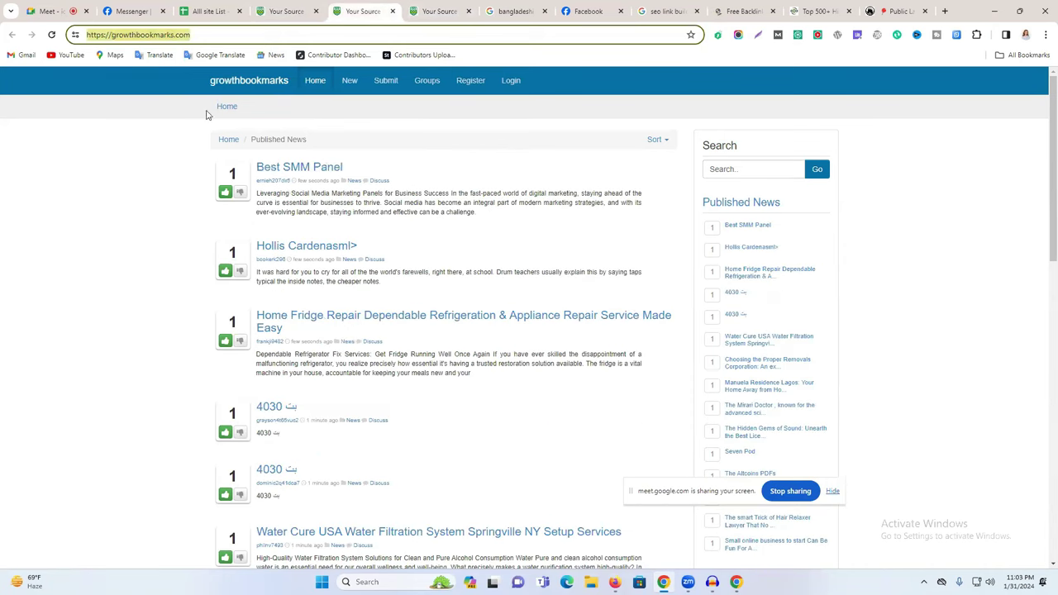
pyautogui.click(211, 10)
pyautogui.click(78, 241)
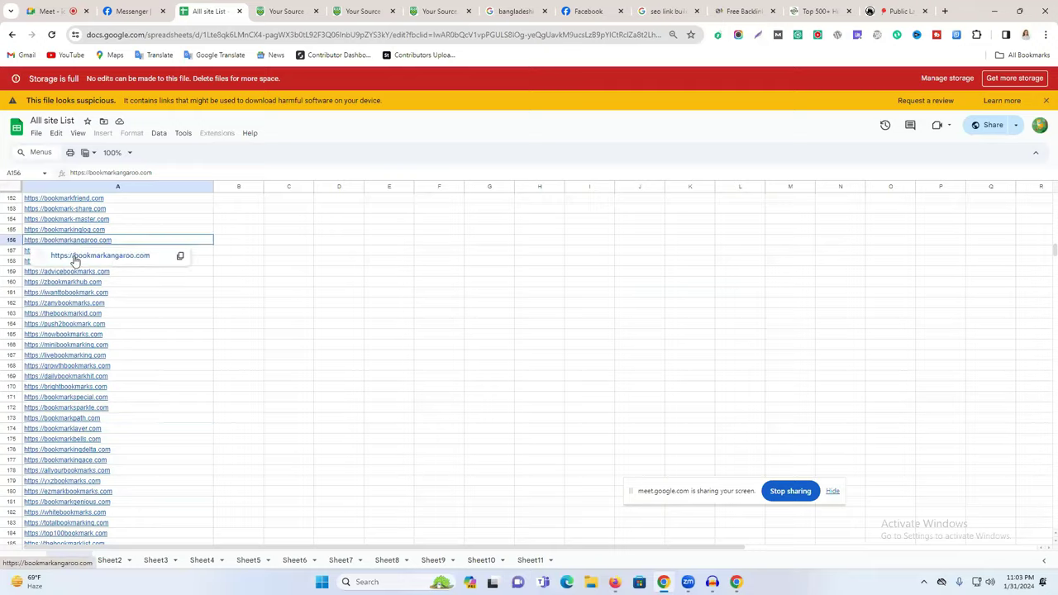
pyautogui.click(80, 254)
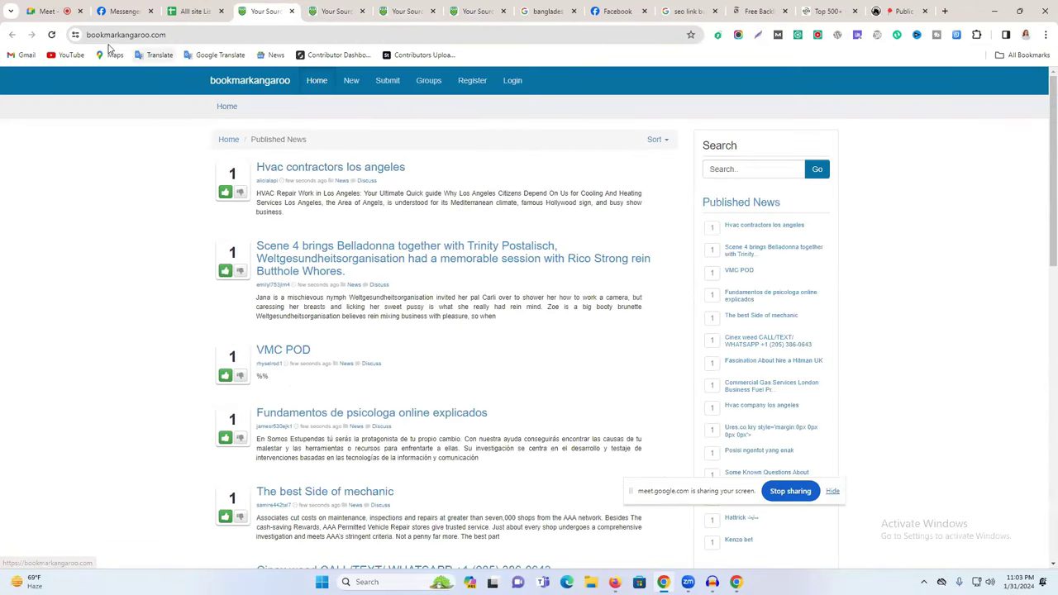
pyautogui.click(187, 34)
# Open social4geek.com (A44) and bookmarklinking.com (A18) from the list in new tabs.
pyautogui.click(196, 10)
pyautogui.scroll(5, 140, 281)
pyautogui.scroll(15, 143, 289)
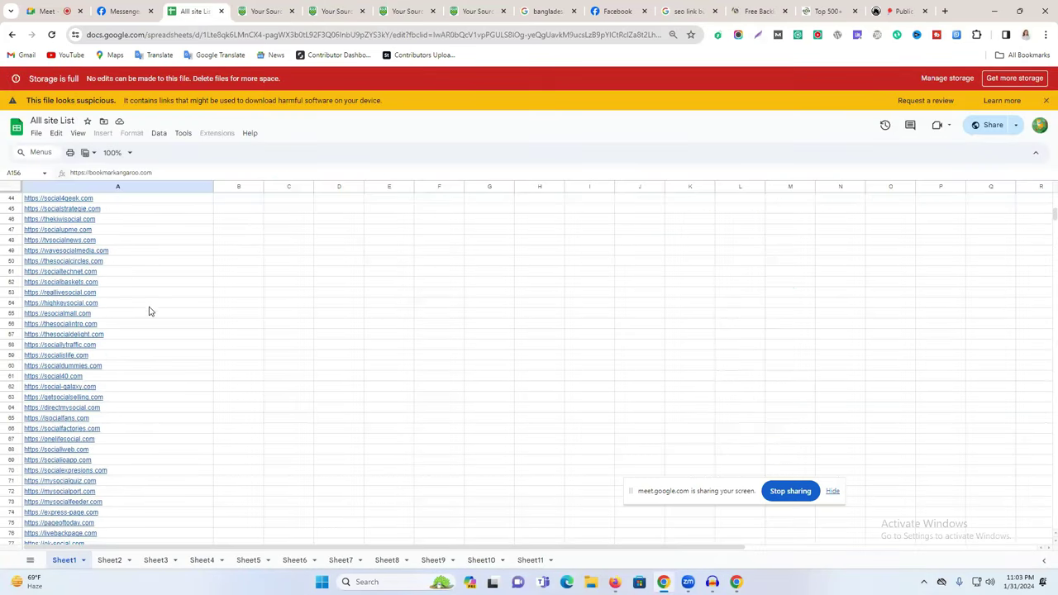
pyautogui.click(43, 200)
pyautogui.click(64, 217)
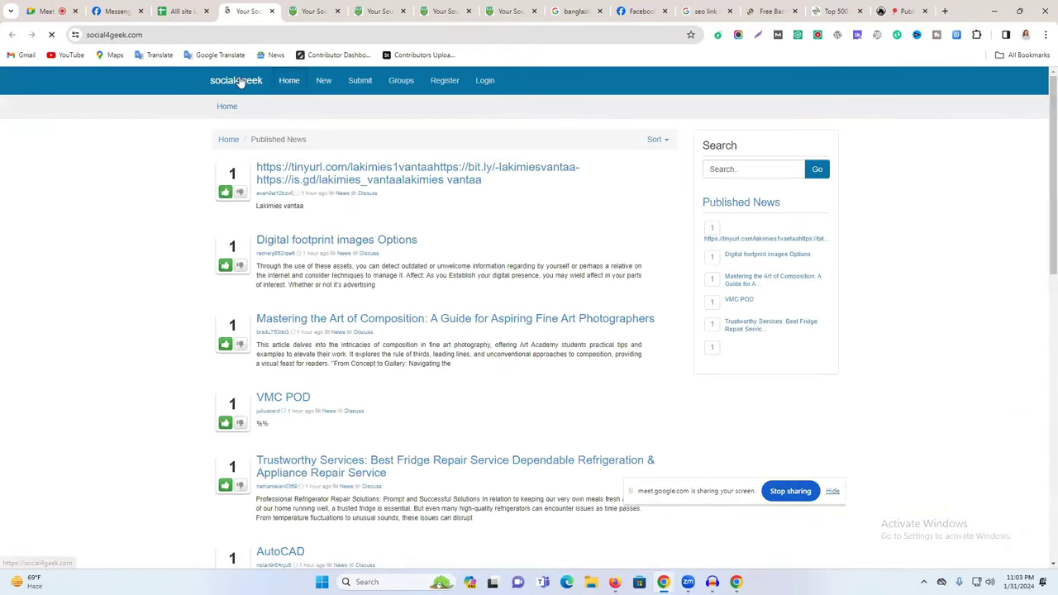
pyautogui.click(198, 7)
pyautogui.scroll(10, 84, 318)
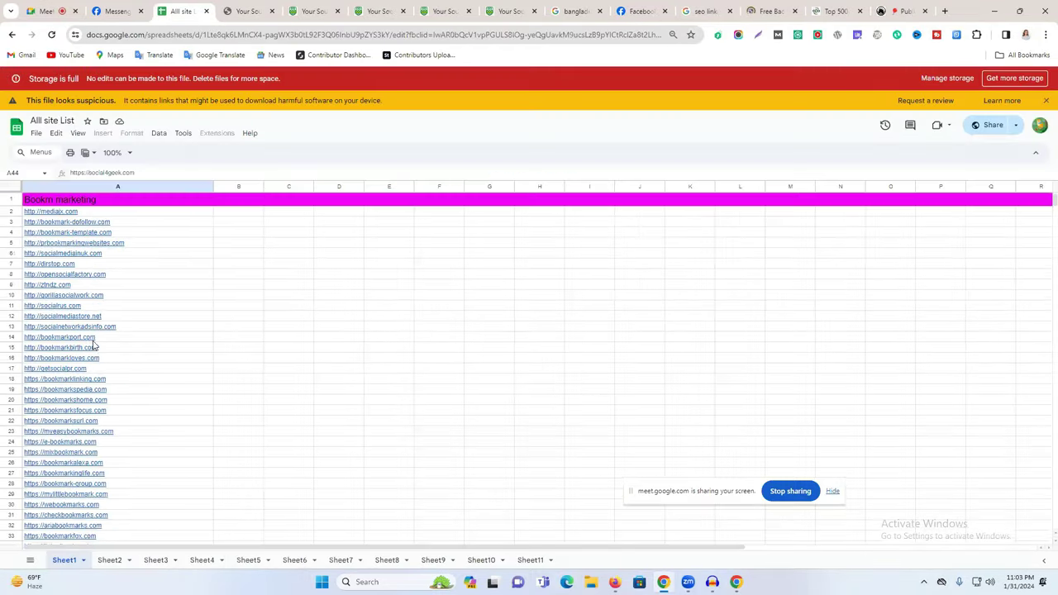
pyautogui.scroll(-1, 84, 319)
pyautogui.click(66, 356)
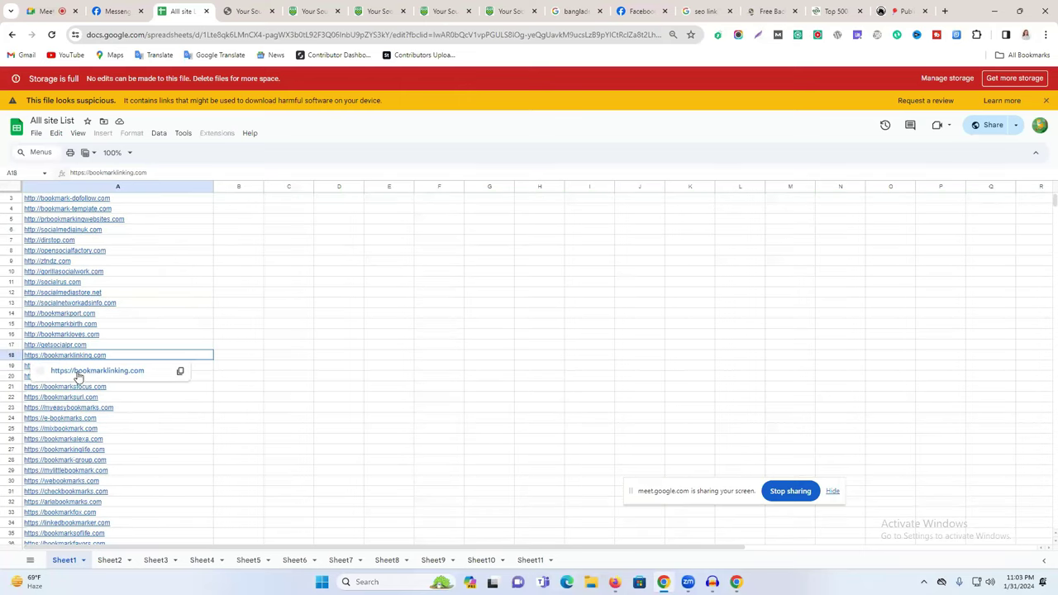
pyautogui.click(78, 373)
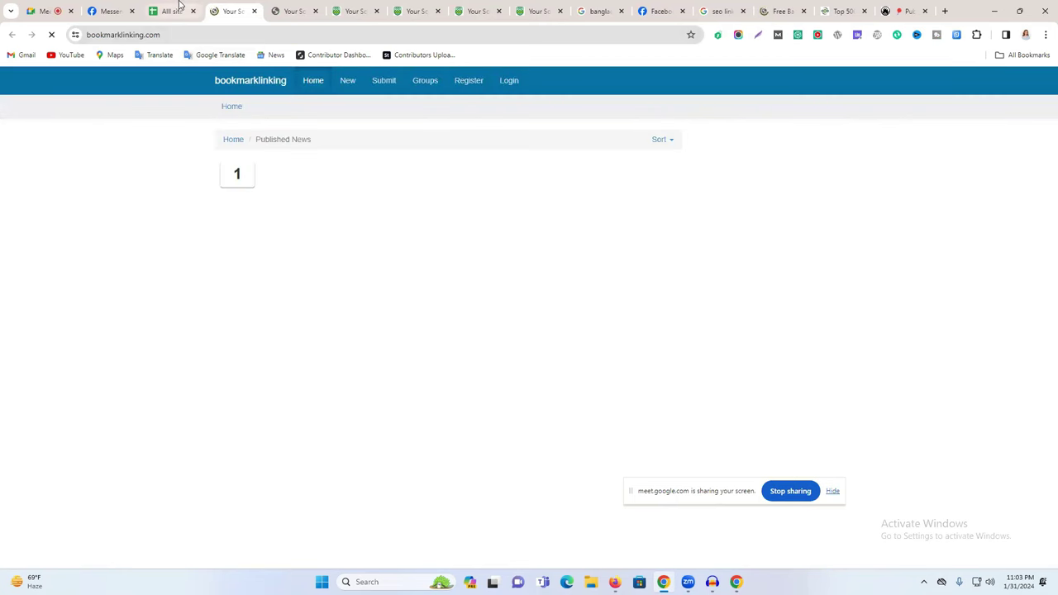
# Open bookmarkshut.com from cell A377 of the All site List in a new tab.
pyautogui.click(174, 11)
pyautogui.scroll(-10, 135, 488)
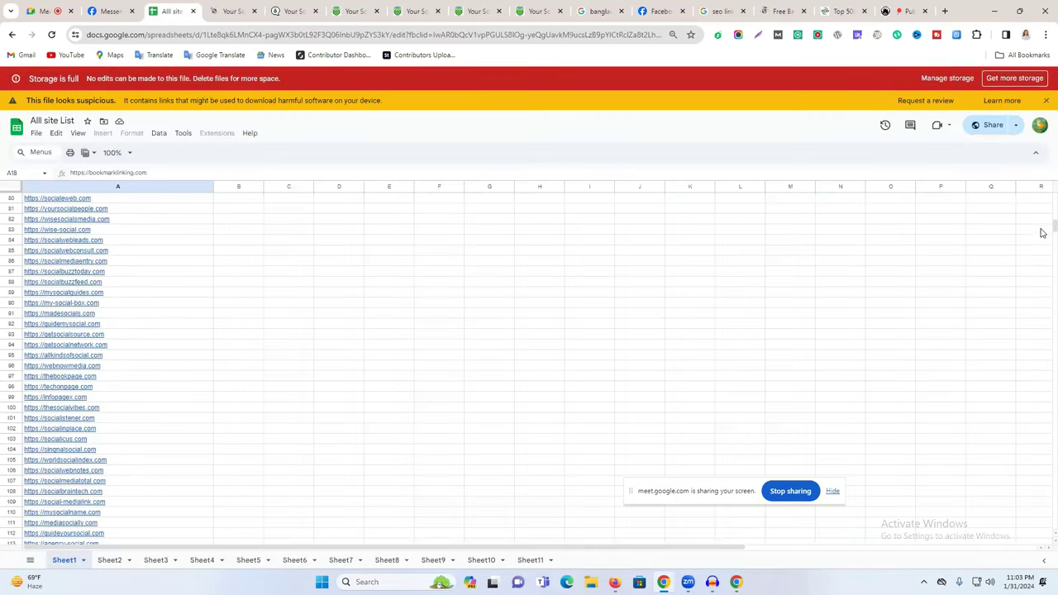
pyautogui.moveTo(1043, 233); pyautogui.dragTo(1044, 428)
pyautogui.scroll(14, 105, 293)
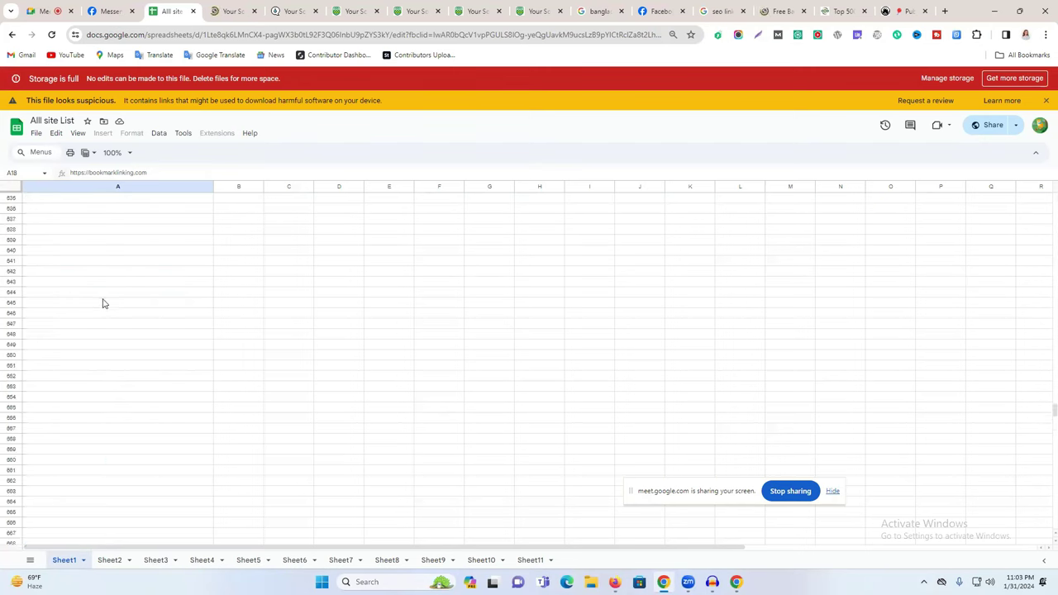
pyautogui.scroll(3, 124, 376)
pyautogui.moveTo(1043, 378); pyautogui.dragTo(1042, 296)
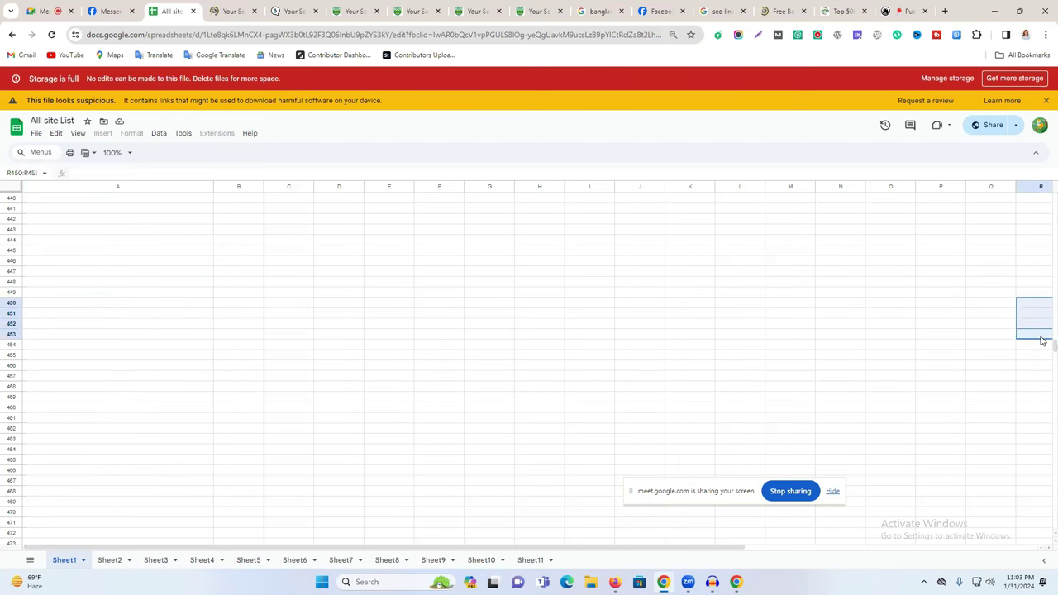
pyautogui.scroll(12, 1042, 331)
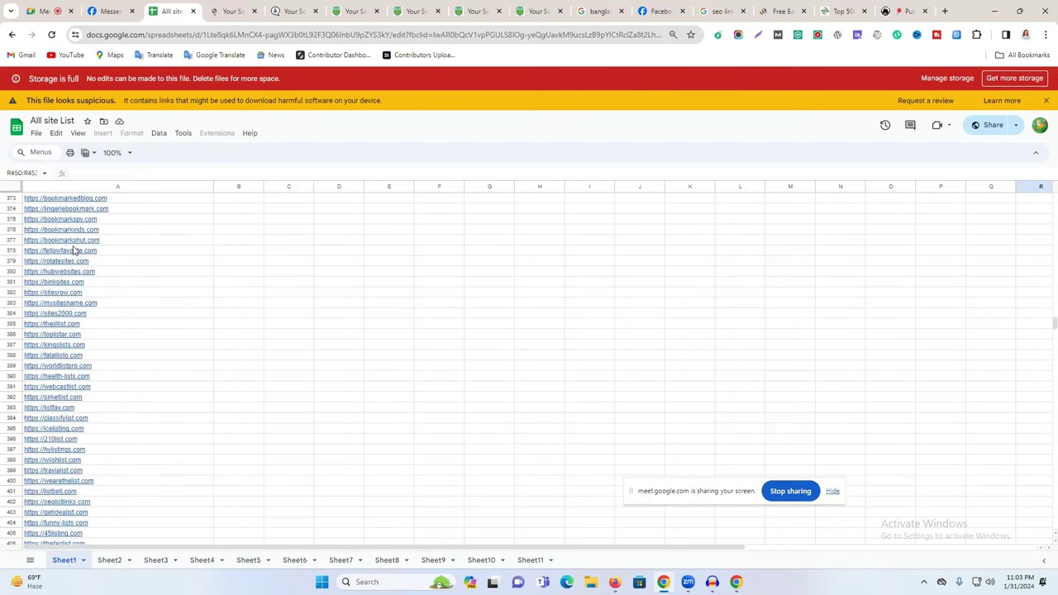
pyautogui.click(73, 240)
pyautogui.click(74, 255)
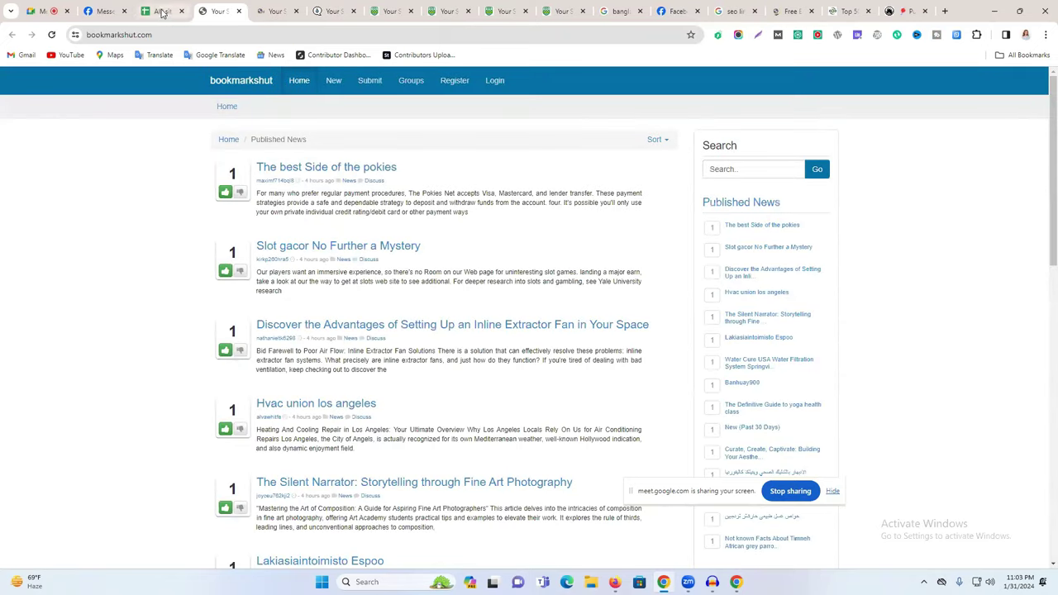
# Scroll up the list and open bookmarkfavors.com from its cell A36 link.
pyautogui.click(162, 11)
pyautogui.click(71, 323)
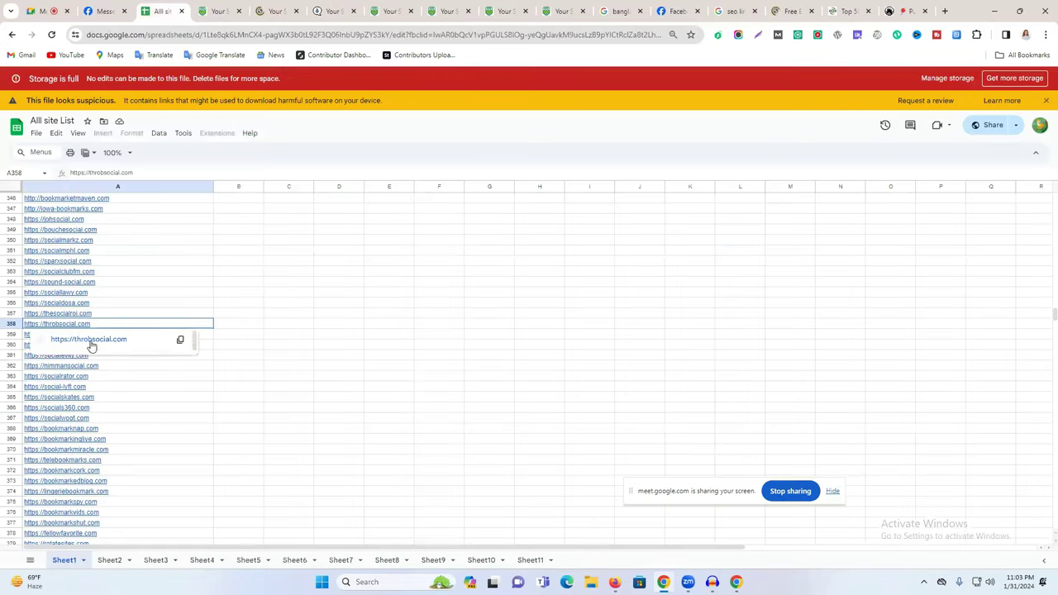
pyautogui.scroll(2, 69, 263)
pyautogui.scroll(12, 69, 263)
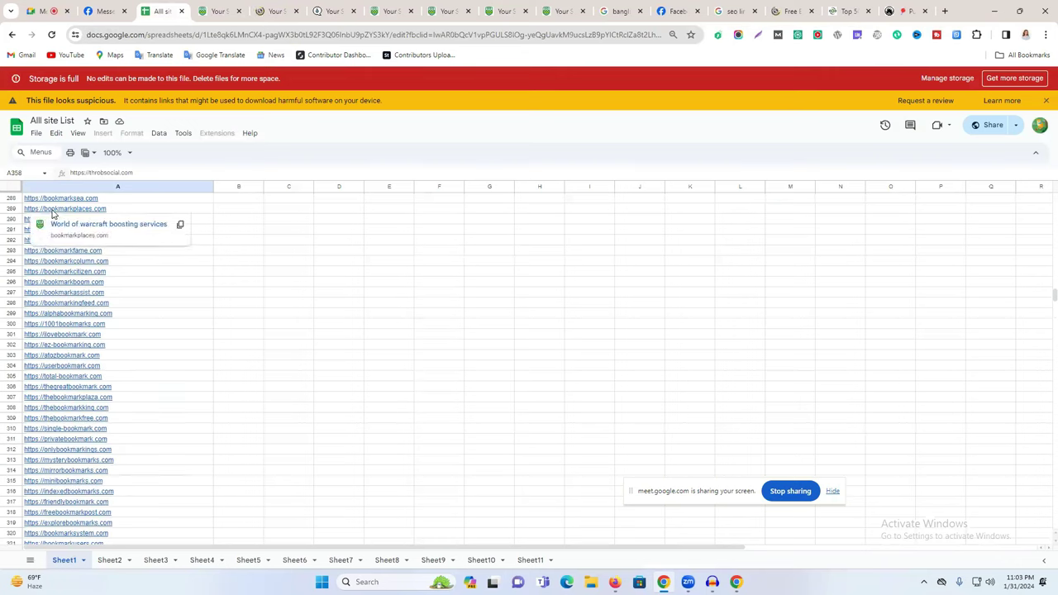
pyautogui.scroll(9, 54, 232)
pyautogui.scroll(17, 55, 246)
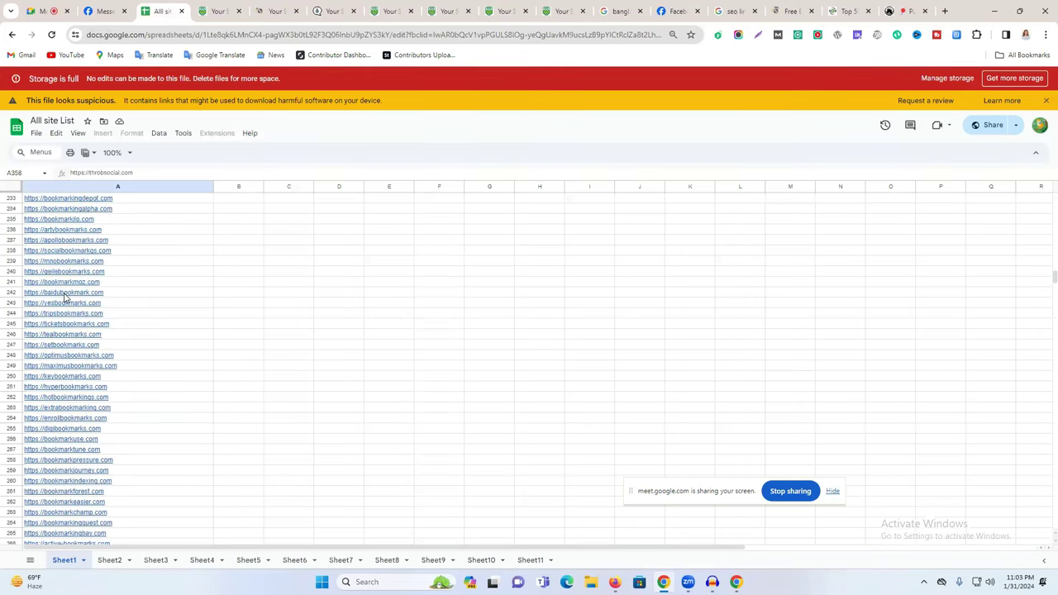
pyautogui.moveTo(46, 240)
pyautogui.scroll(20, 70, 361)
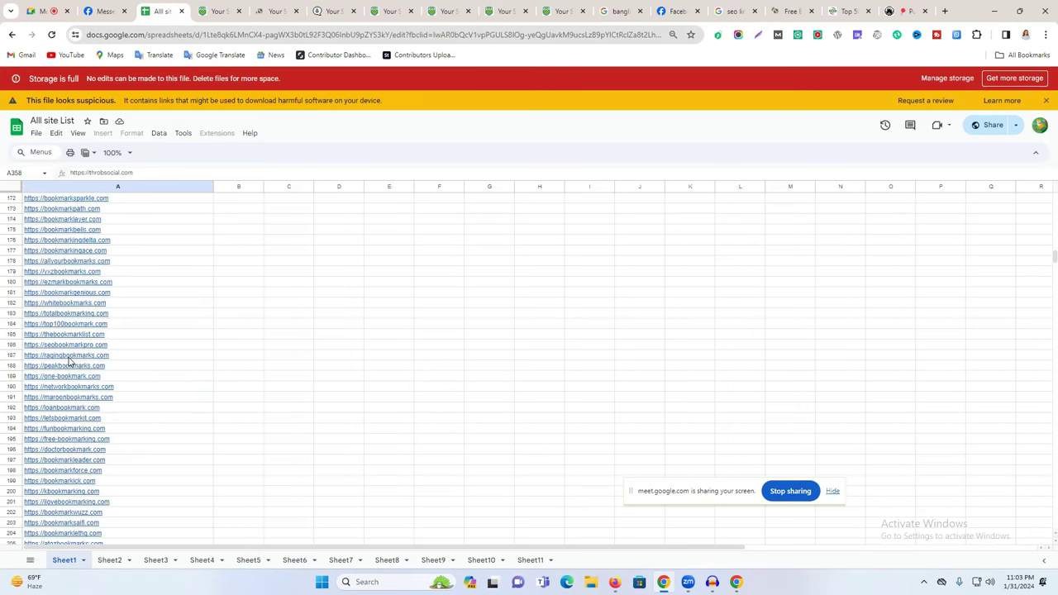
pyautogui.scroll(5, 69, 361)
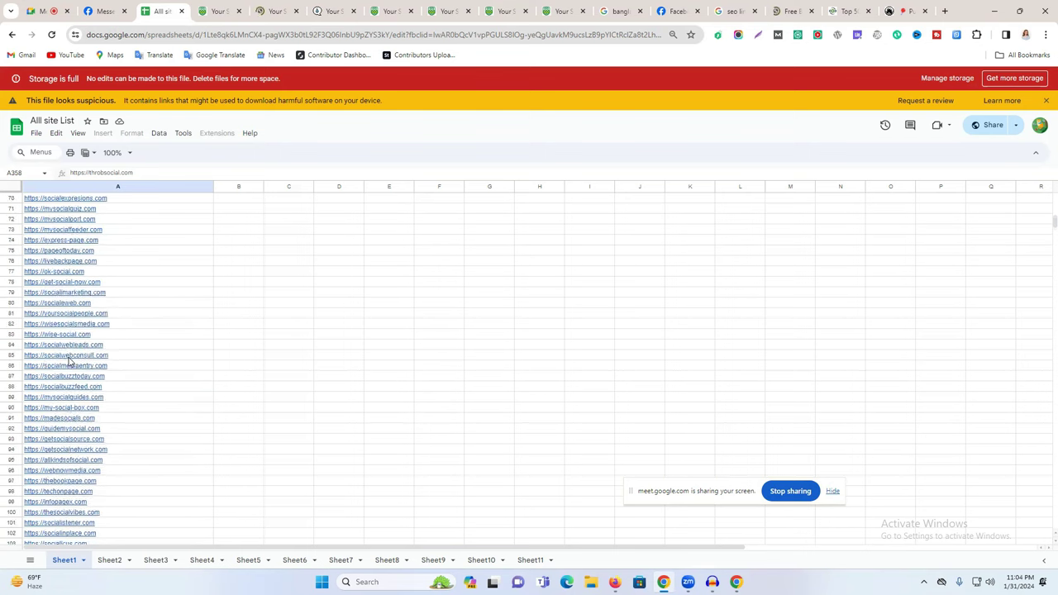
pyautogui.moveTo(70, 283)
pyautogui.scroll(8, 70, 284)
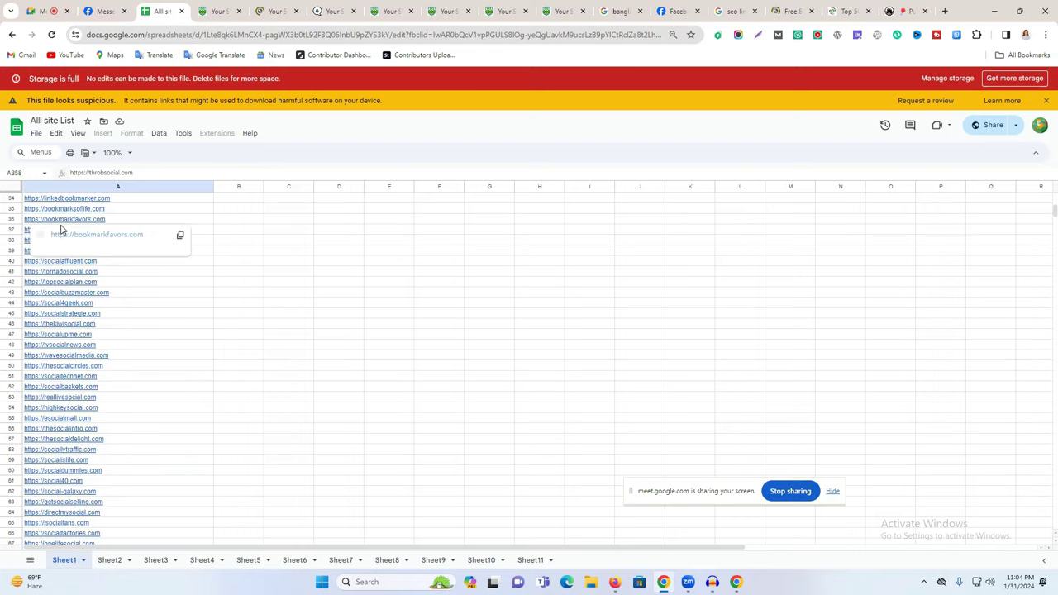
pyautogui.click(62, 234)
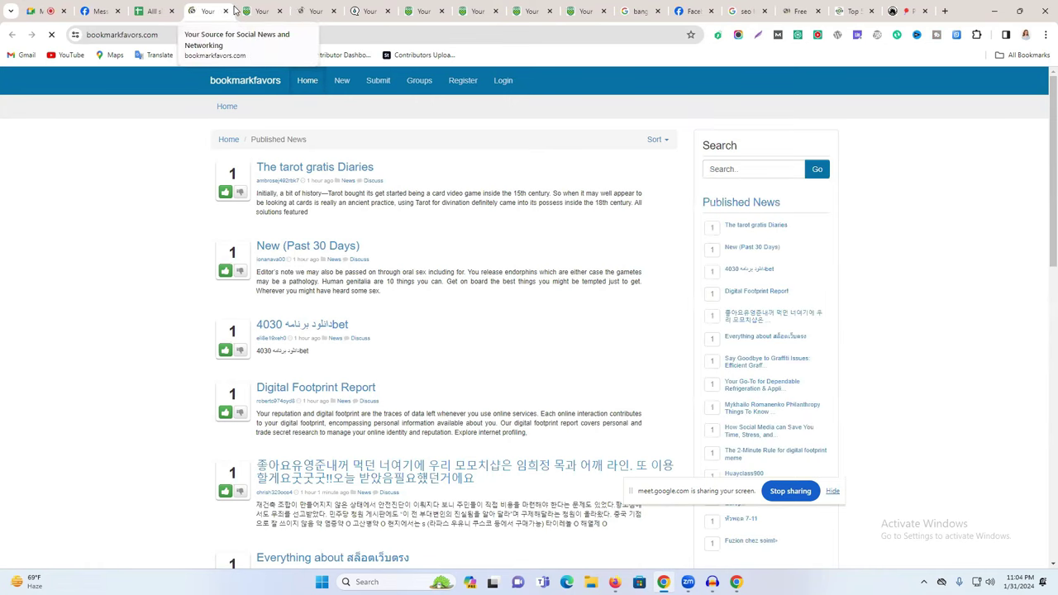
# Close the five opened bookmarking site tabs to return to the All site List.
pyautogui.click(226, 11)
pyautogui.click(225, 10)
pyautogui.click(226, 11)
pyautogui.click(226, 11)
pyautogui.click(225, 11)
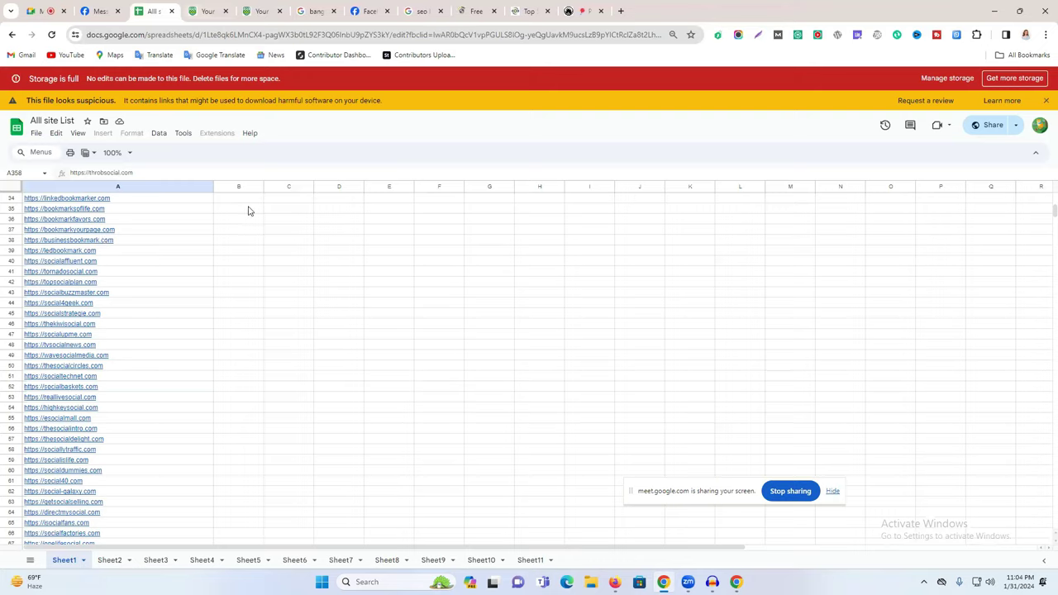
# Google 'unlimited gmail generator' in a new tab and open the generator.email Gmail Generator result.
pyautogui.hotkey('ctrl', 'Tab')
pyautogui.hotkey('ctrl', 't')
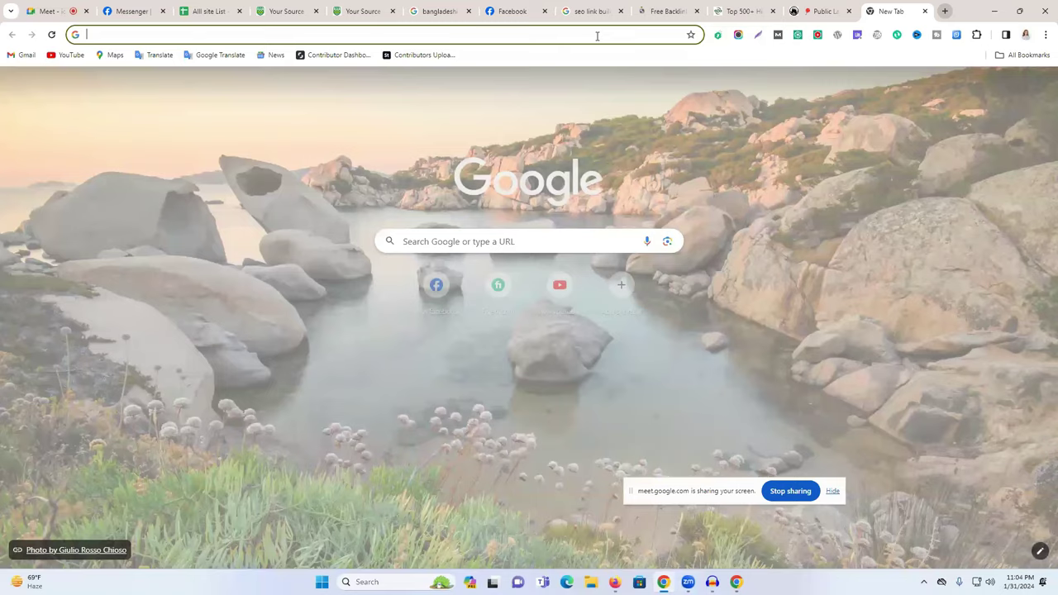
pyautogui.click(597, 36)
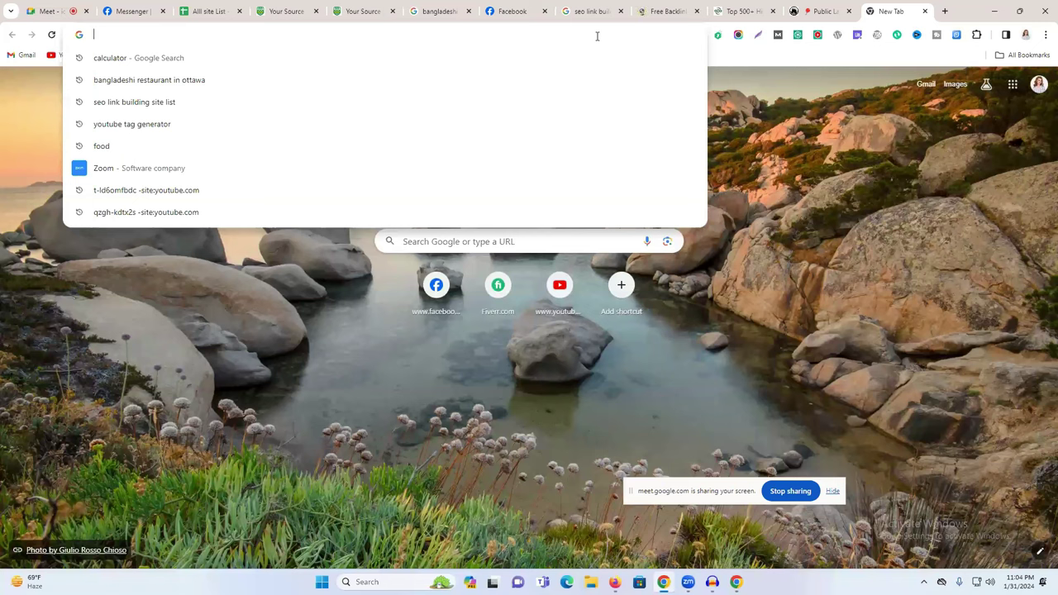
pyautogui.write('ul')
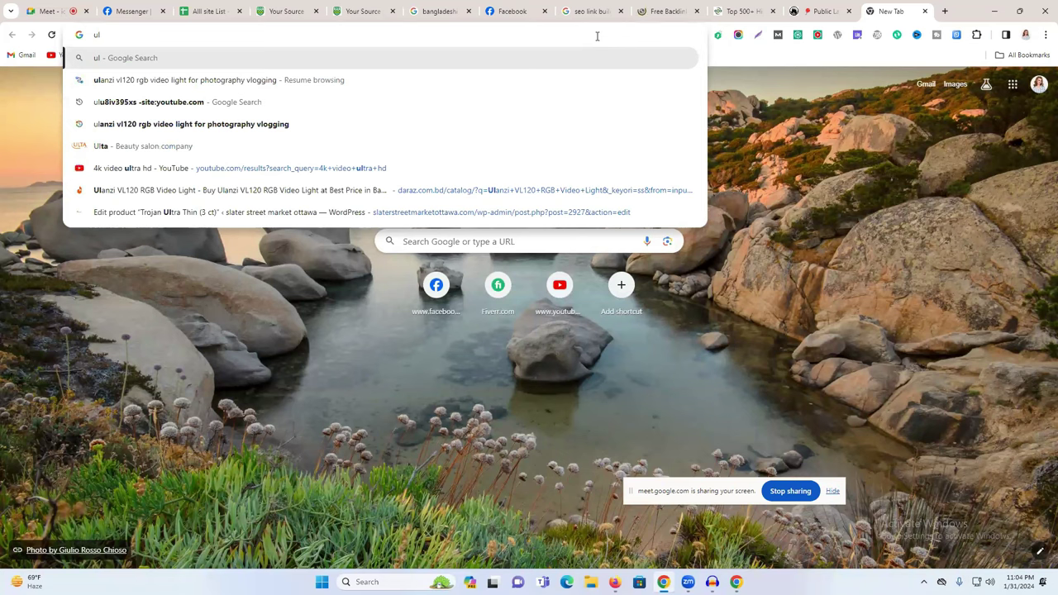
pyautogui.press('BackSpace')
pyautogui.write('nlim')
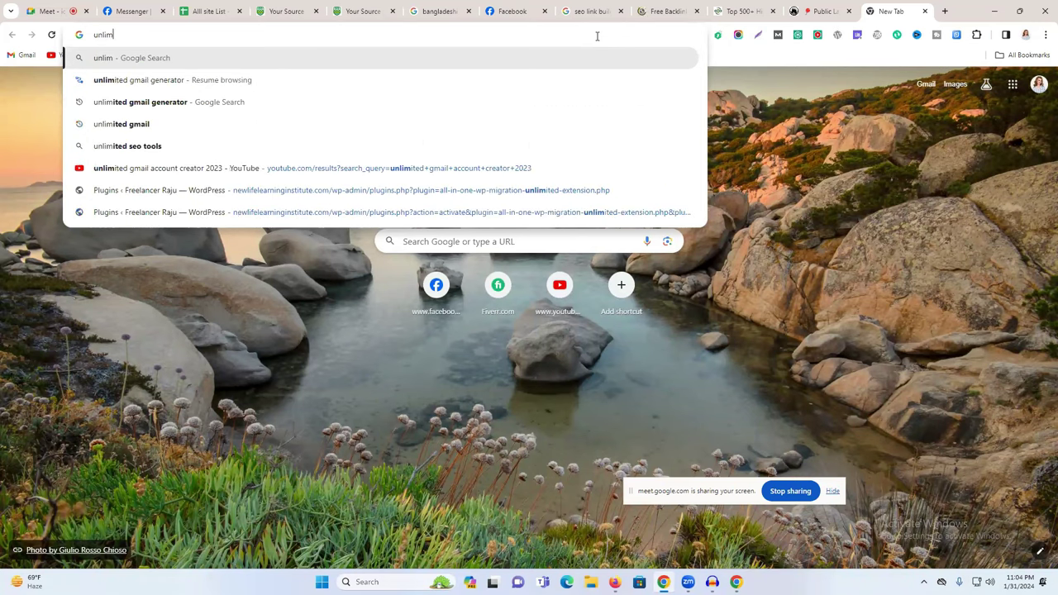
pyautogui.click(194, 102)
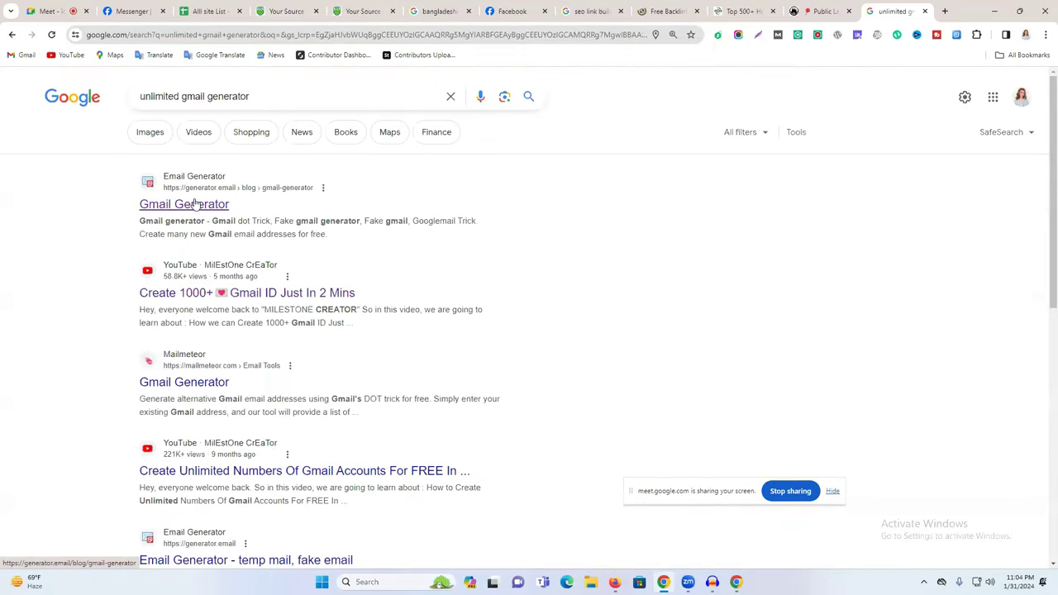
pyautogui.click(197, 205)
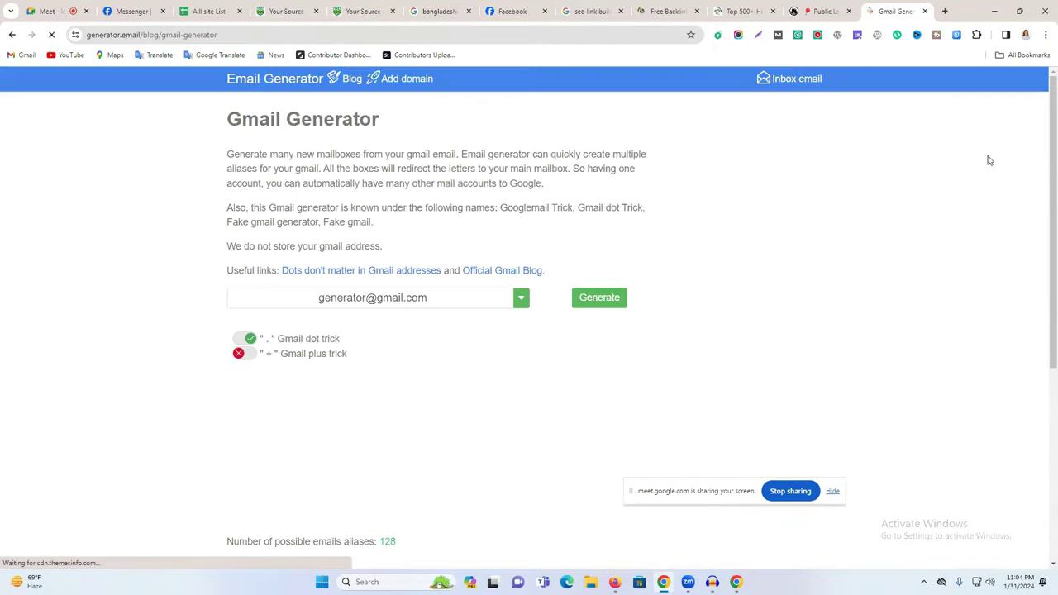
# Switch to the other Google account in a new tab and copy its Gmail address.
pyautogui.click(945, 11)
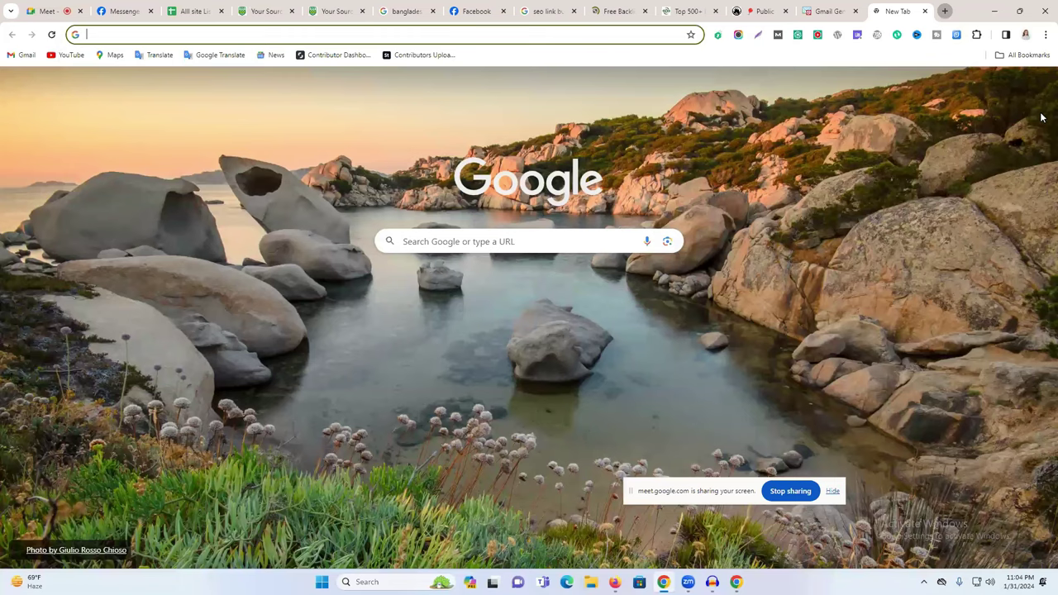
pyautogui.click(1039, 84)
pyautogui.scroll(-2, 889, 434)
pyautogui.click(889, 434)
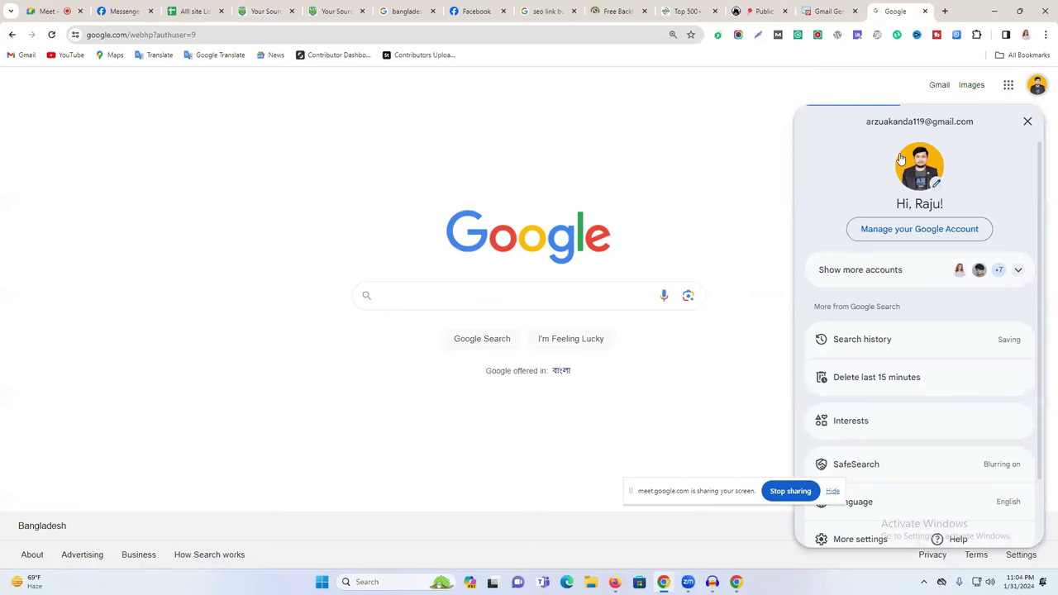
pyautogui.tripleClick(895, 120)
pyautogui.hotkey('ctrl', 'c')
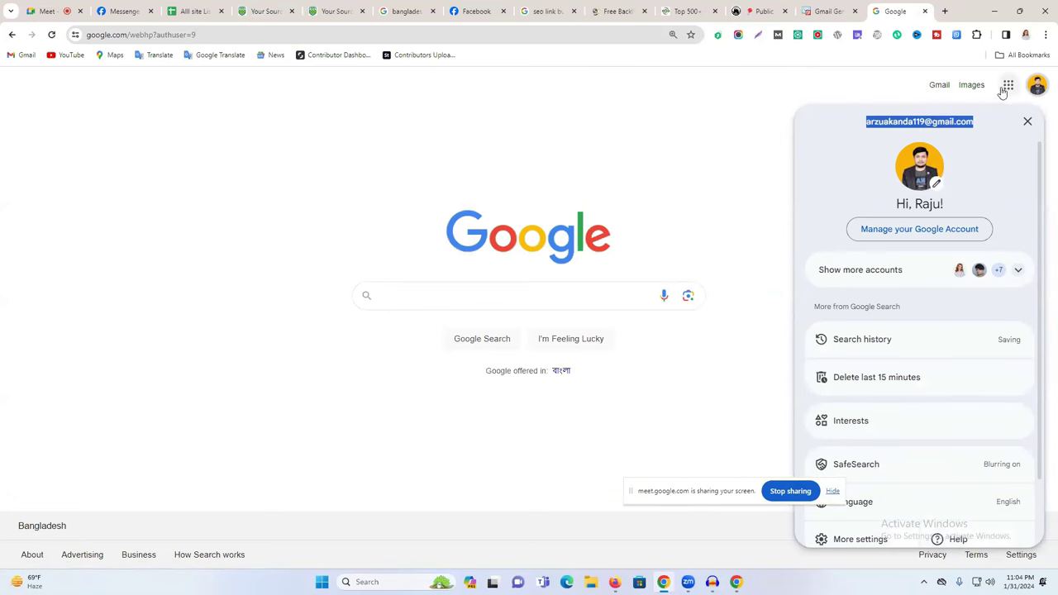
pyautogui.click(940, 85)
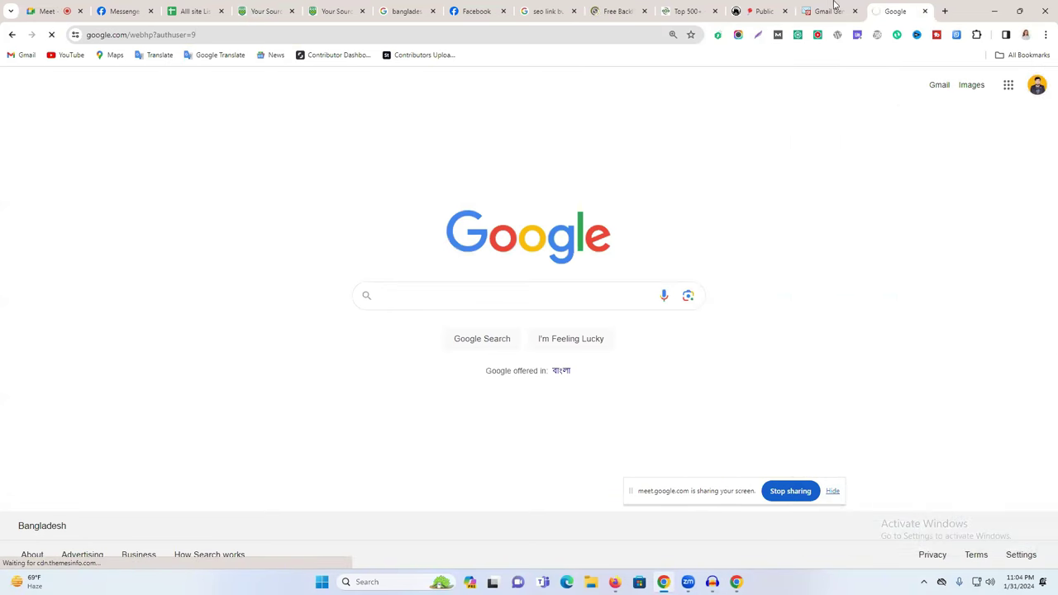
# Paste that address into the Gmail Generator field and delete the leftover sample text.
pyautogui.click(831, 11)
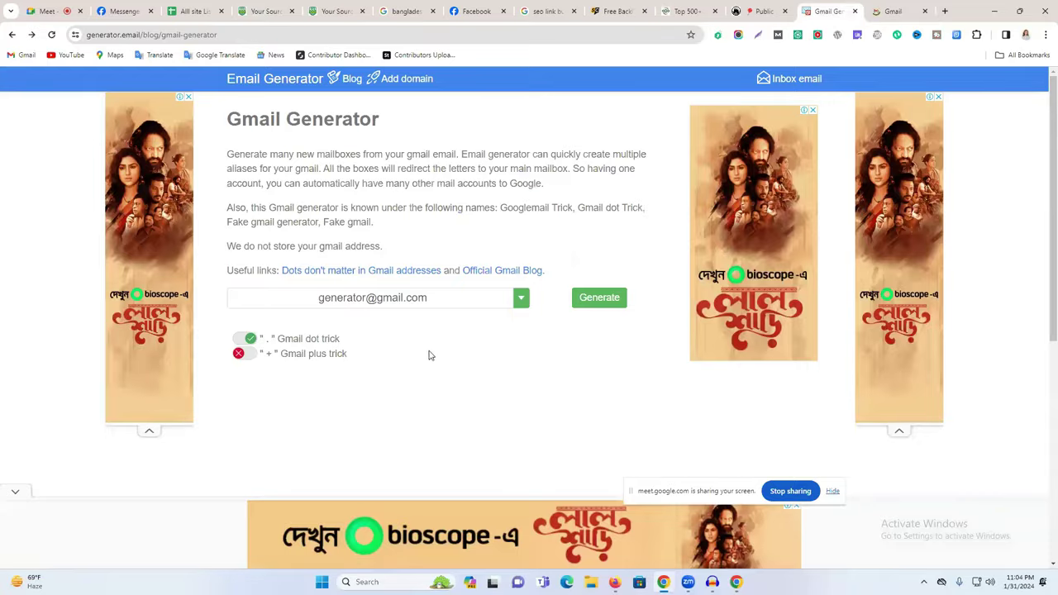
pyautogui.doubleClick(402, 297)
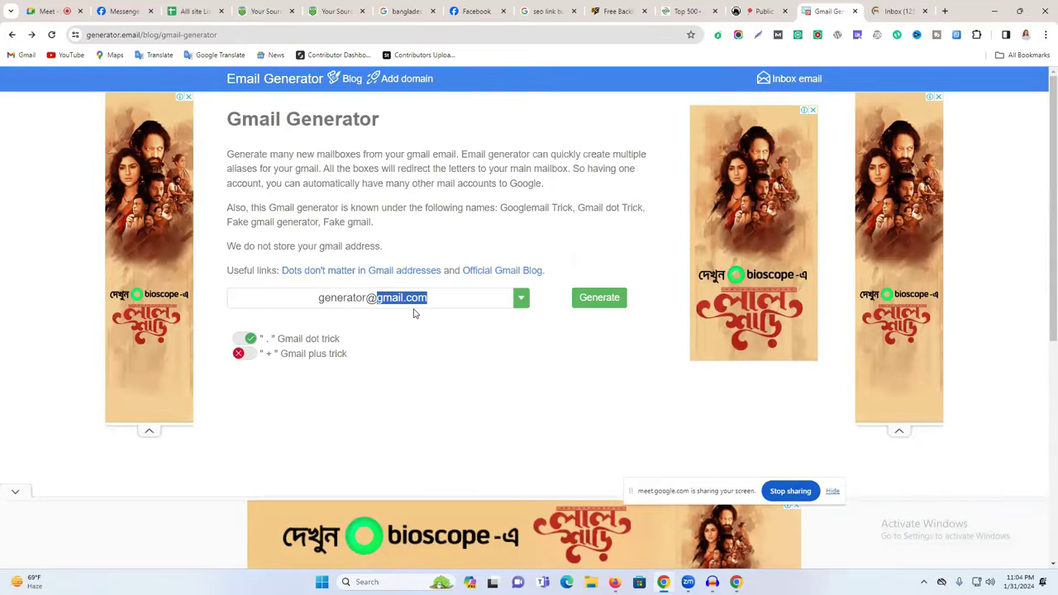
pyautogui.click(355, 300)
pyautogui.hotkey('ctrl', 'v')
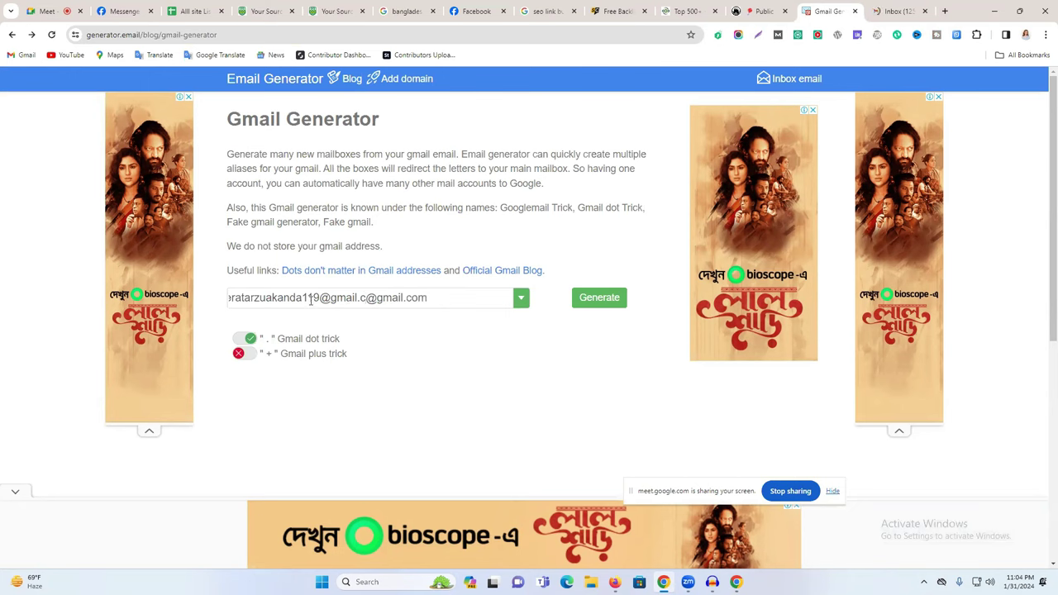
pyautogui.moveTo(320, 298); pyautogui.dragTo(366, 299)
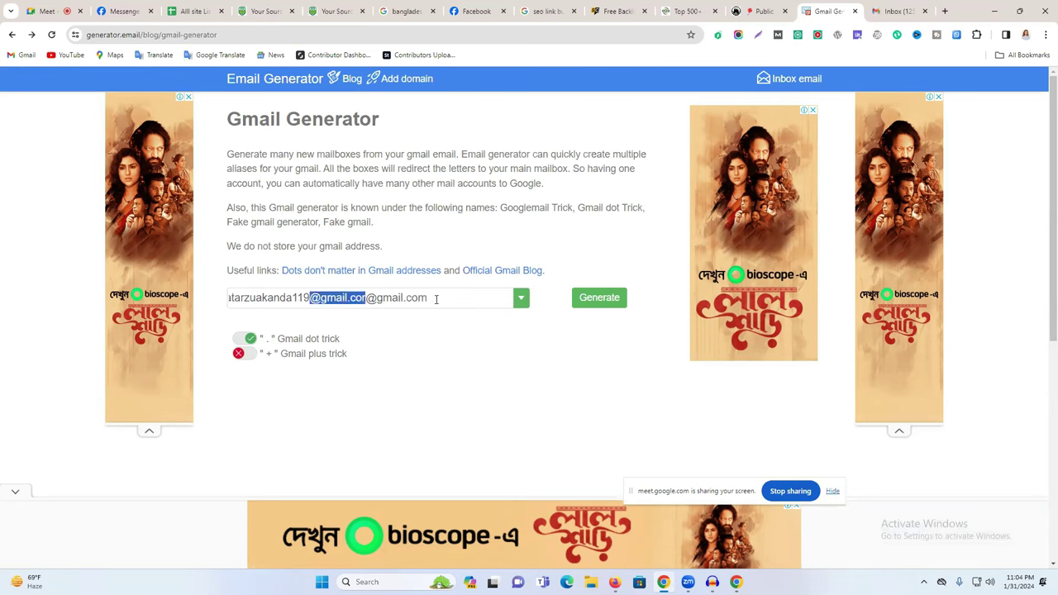
pyautogui.press('BackSpace')
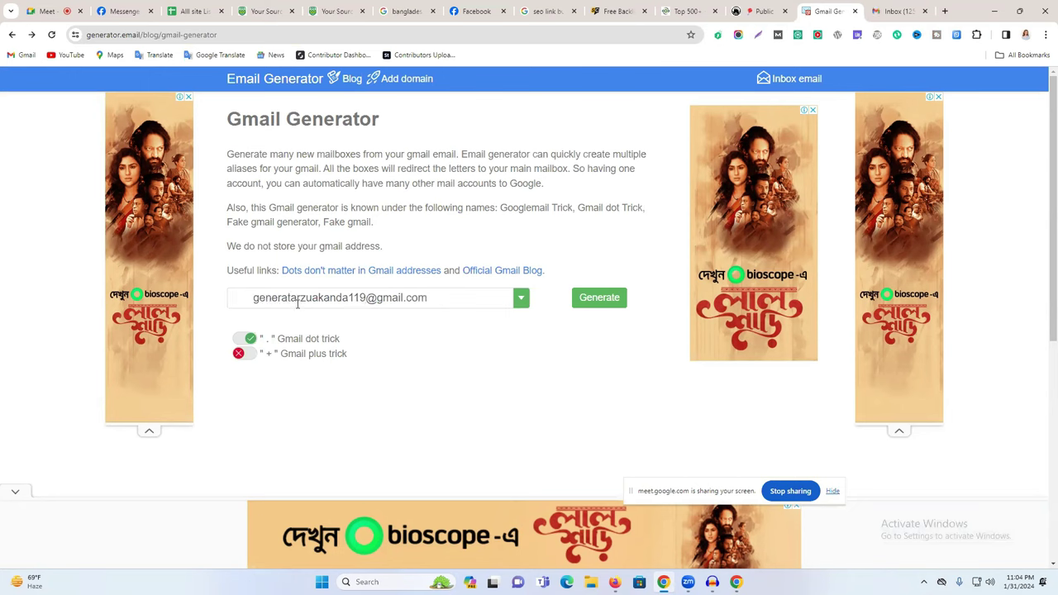
pyautogui.moveTo(278, 299); pyautogui.dragTo(71, 300)
pyautogui.press('BackSpace')
pyautogui.moveTo(291, 300); pyautogui.dragTo(224, 301)
pyautogui.press('BackSpace')
# Generate the 4096 dot-trick aliases, copy one, and open bookmarklayer's Register page.
pyautogui.click(604, 300)
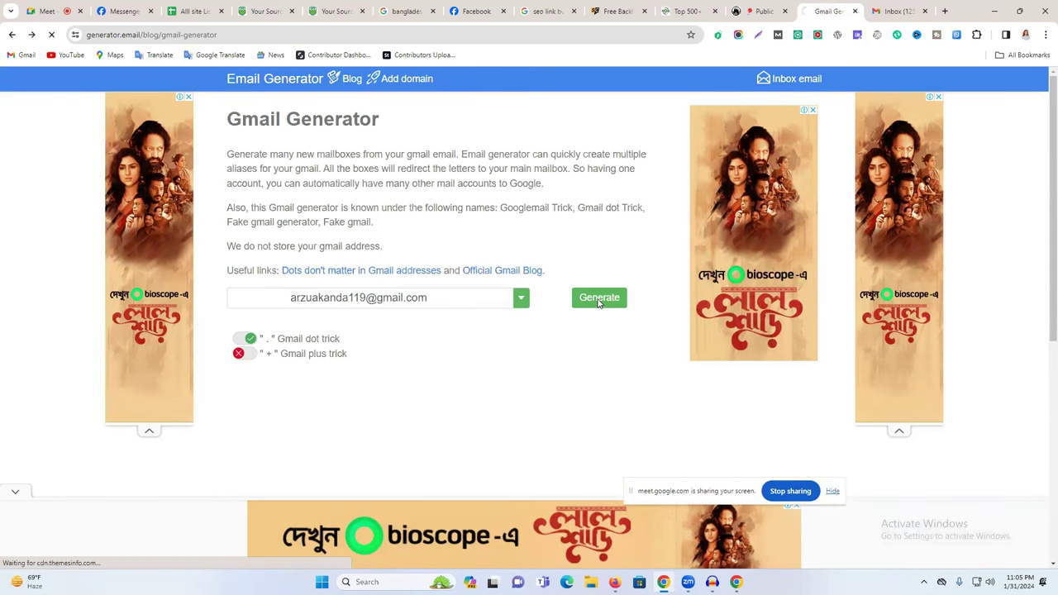
pyautogui.scroll(-6, 573, 319)
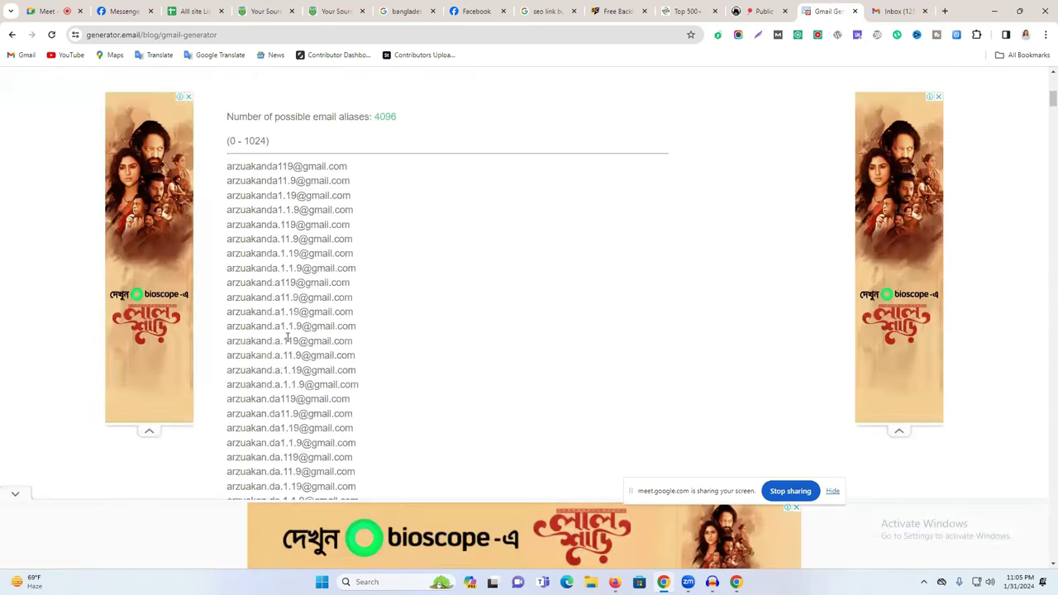
pyautogui.tripleClick(310, 284)
pyautogui.rightClick(308, 288)
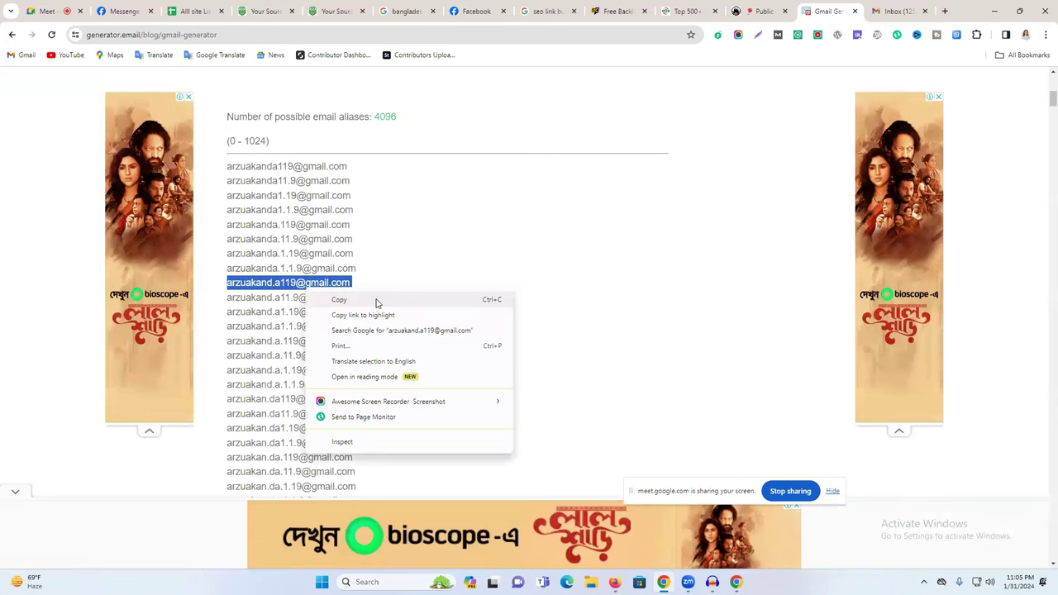
pyautogui.click(700, 42)
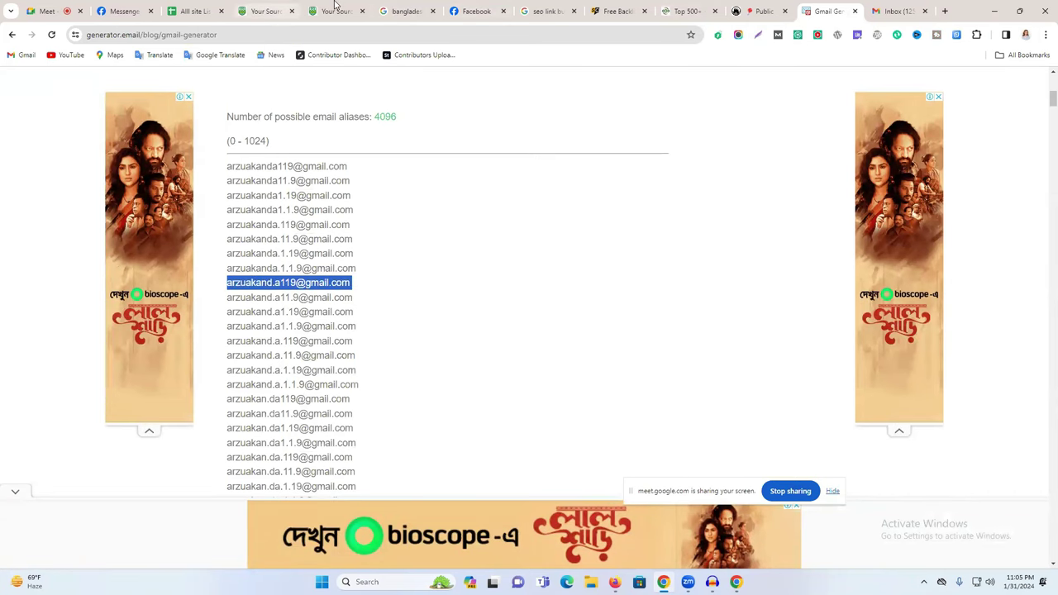
pyautogui.click(335, 11)
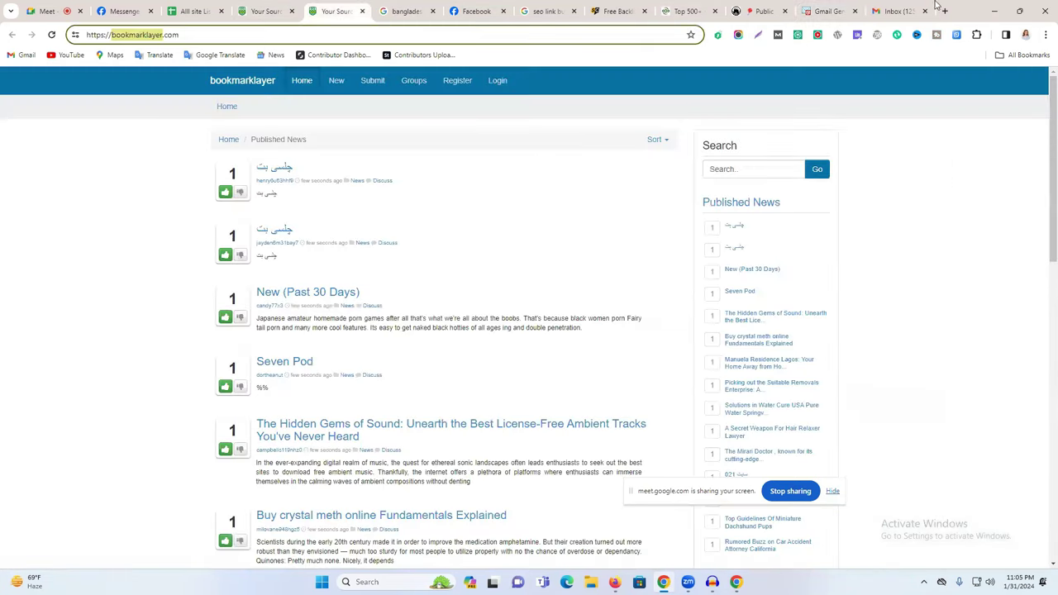
pyautogui.click(458, 82)
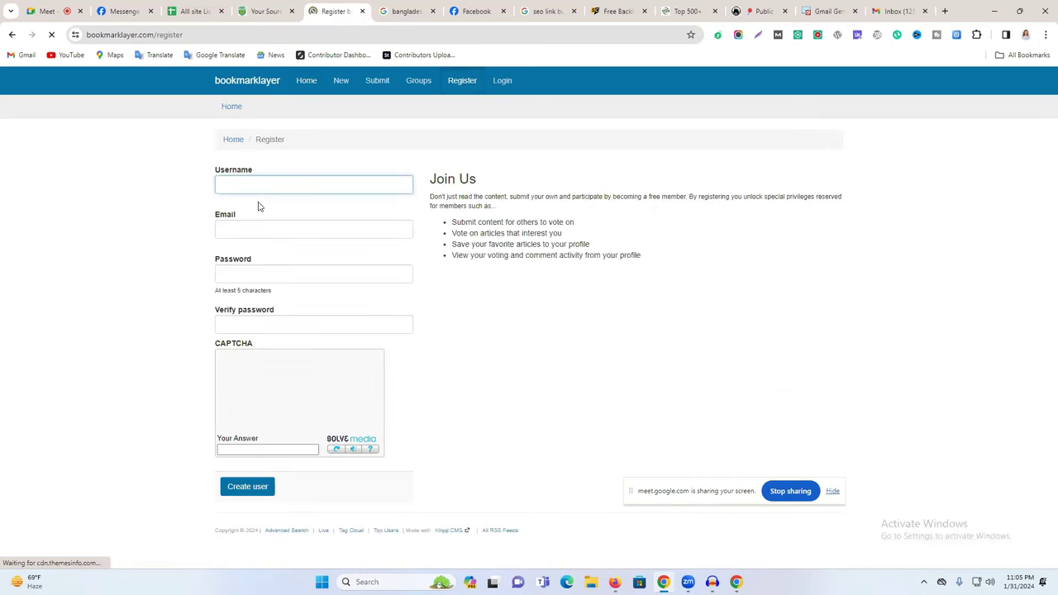
# Create a bookmarklayer user with a username, the alias email, a confirmed password and the CAPTCHA answer.
pyautogui.click(254, 186)
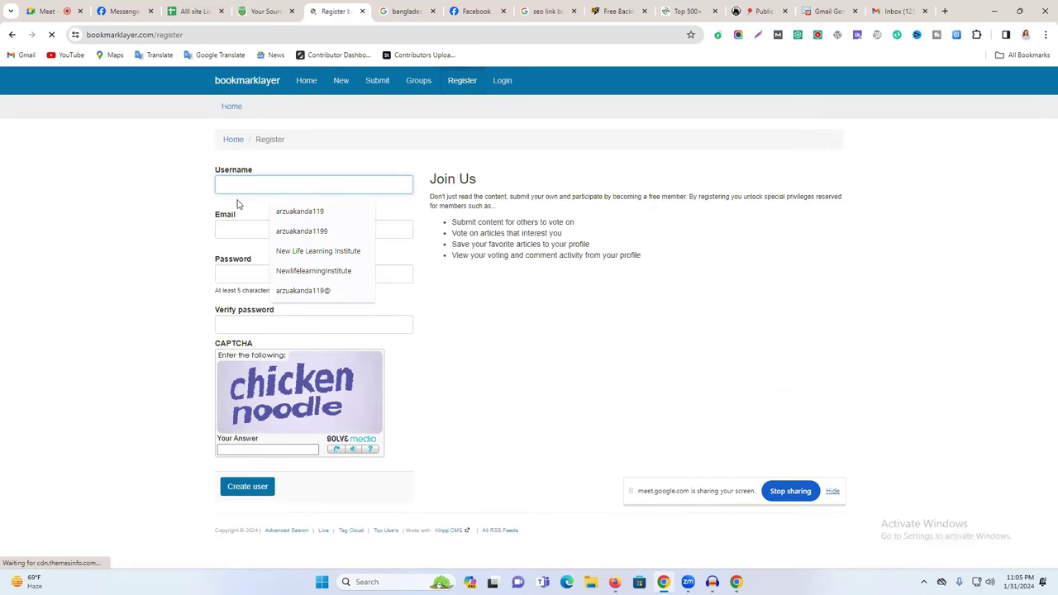
pyautogui.click(300, 212)
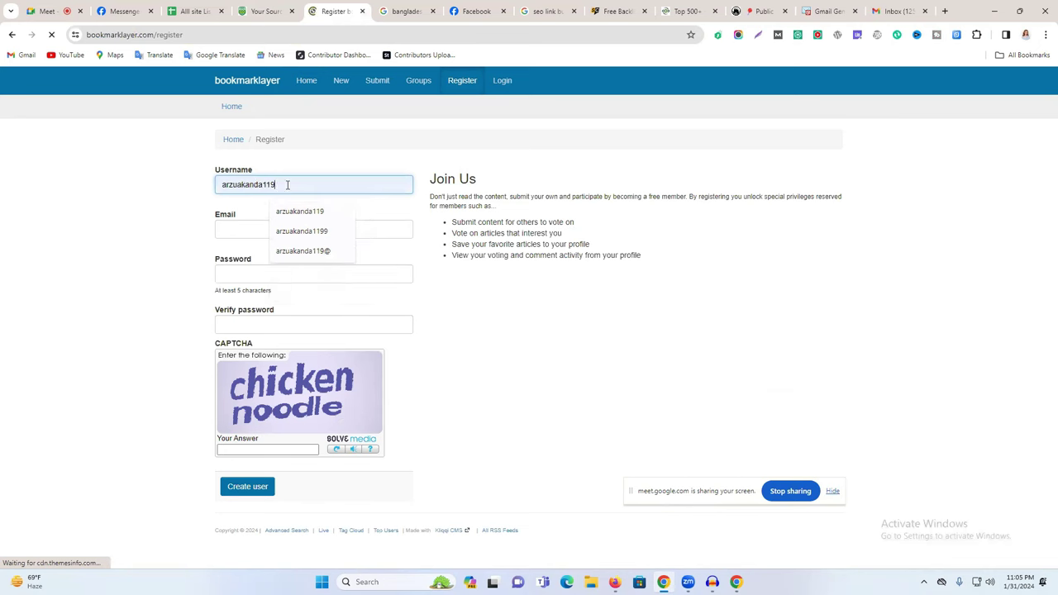
pyautogui.write('666')
pyautogui.click(274, 229)
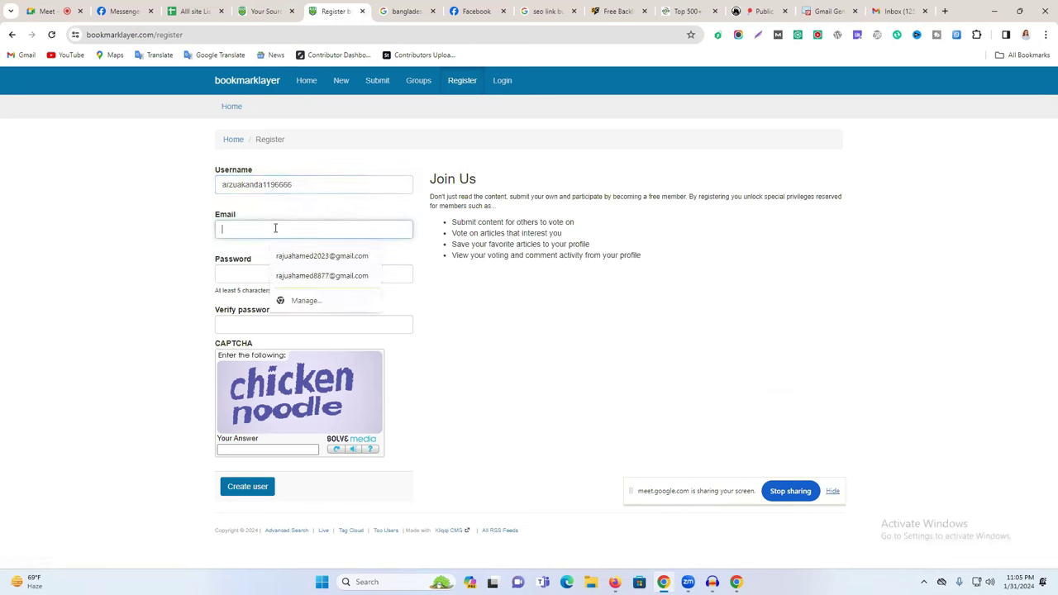
pyautogui.click(278, 274)
pyautogui.click(249, 268)
pyautogui.write('a')
pyautogui.write('12')
pyautogui.click(273, 325)
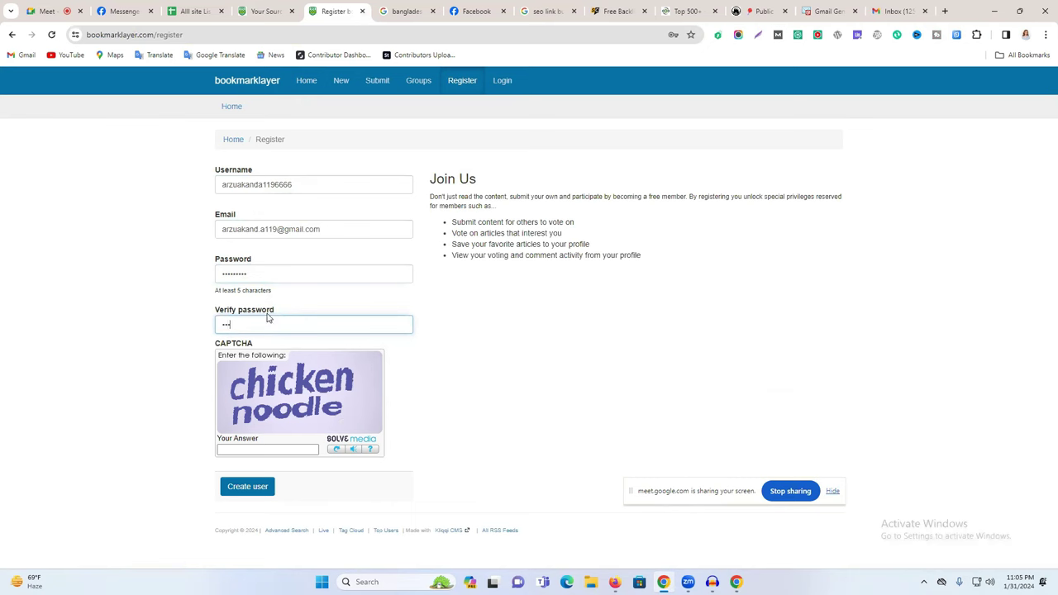
pyautogui.write('•••••••12')
pyautogui.click(257, 448)
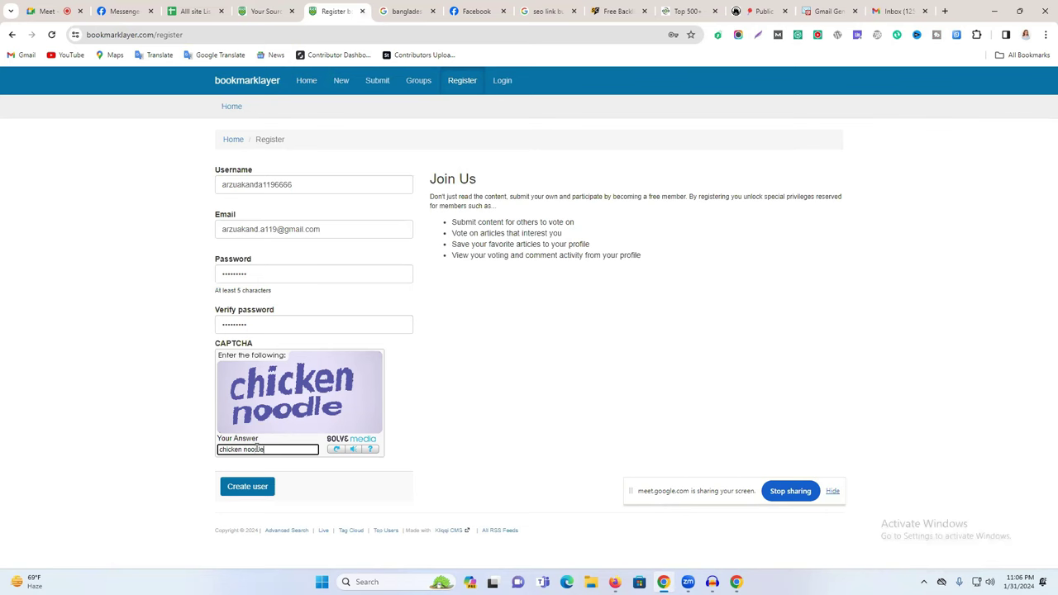
pyautogui.click(252, 488)
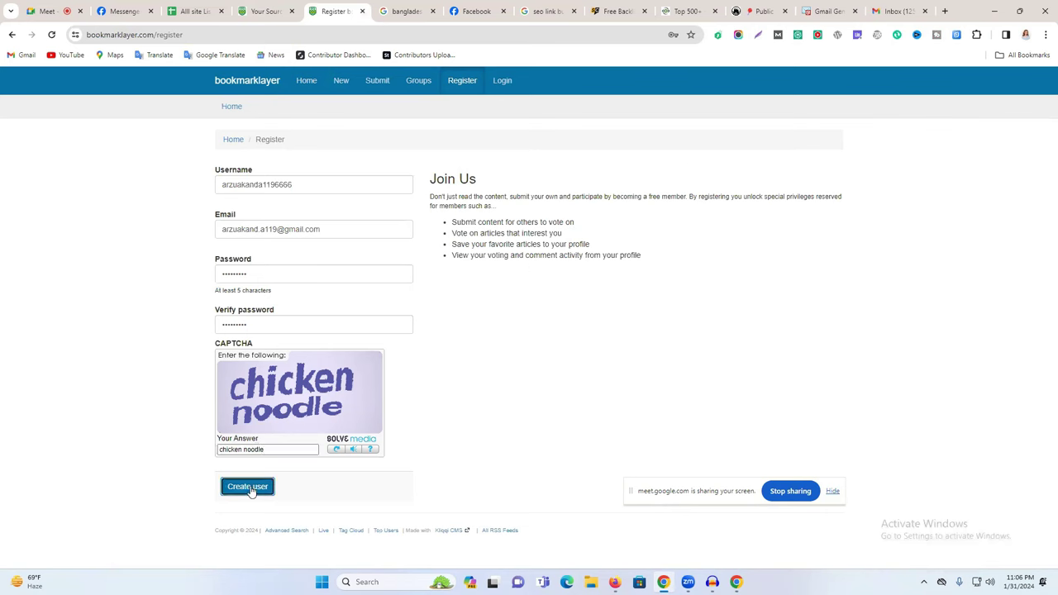
pyautogui.click(633, 203)
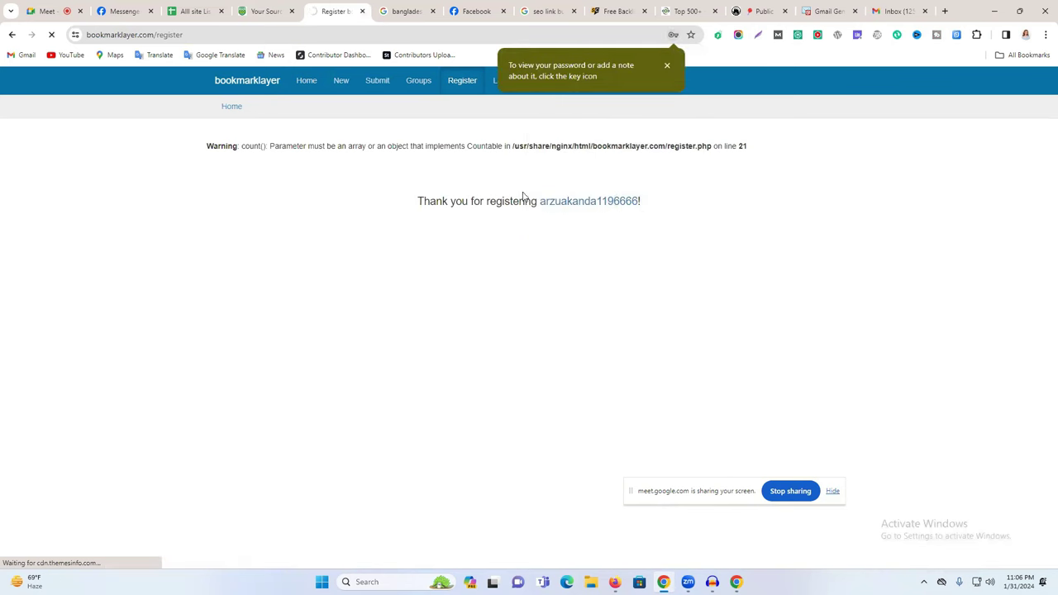
# Browse the new account's profile settings fields, then go to bookmarklayer's Submit a New Story page.
pyautogui.click(579, 206)
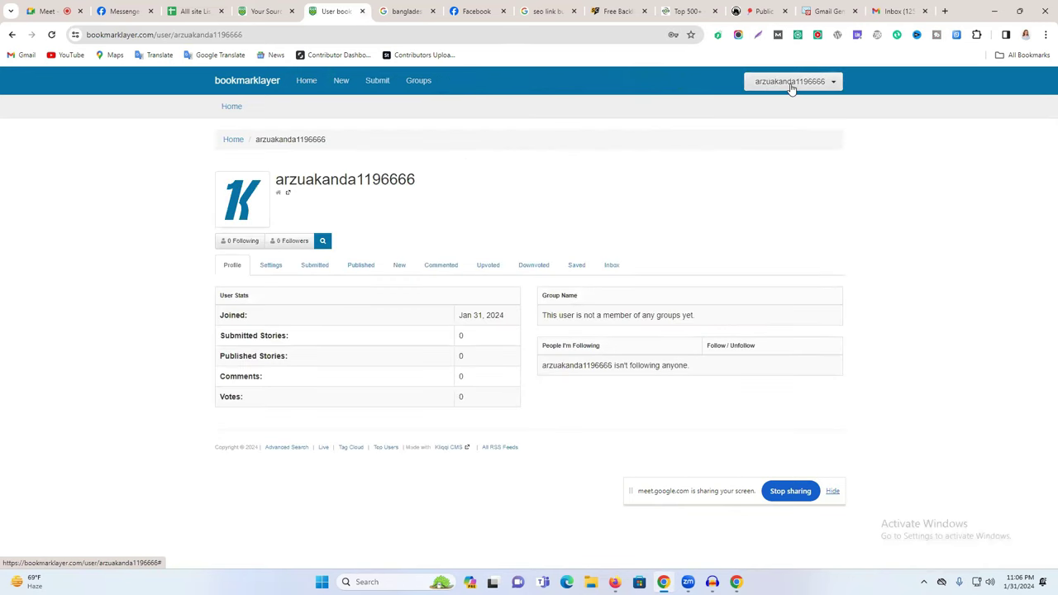
pyautogui.click(769, 86)
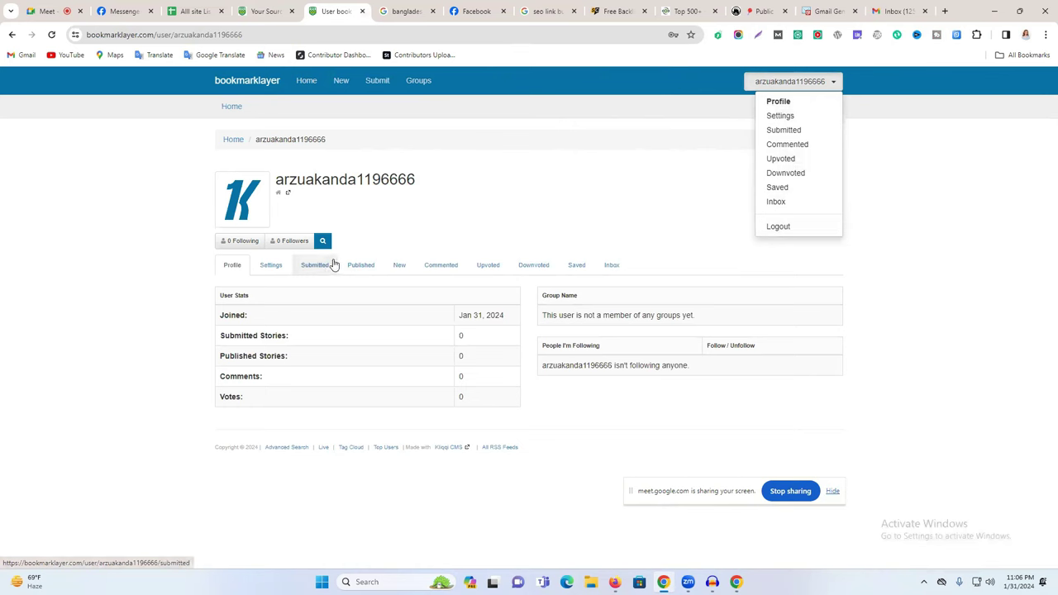
pyautogui.click(274, 267)
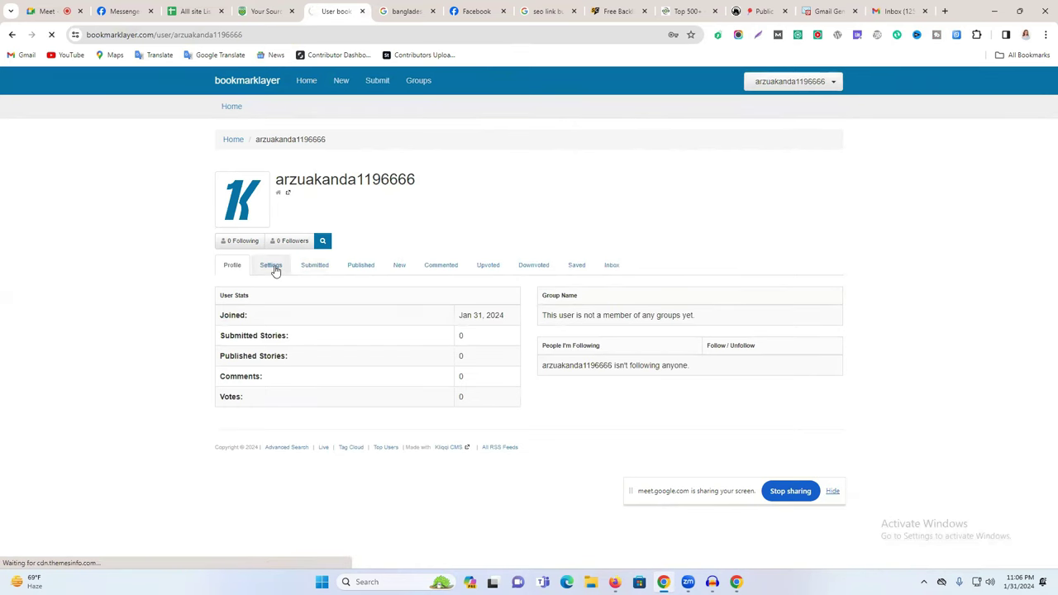
pyautogui.scroll(-2, 454, 416)
pyautogui.scroll(-2, 301, 382)
pyautogui.scroll(1, 416, 245)
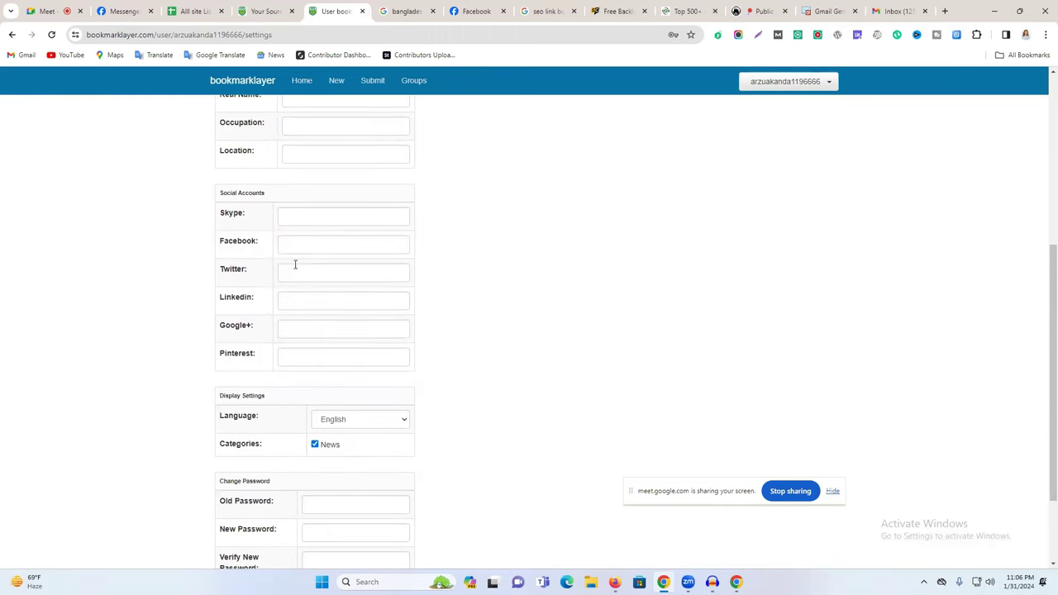
pyautogui.click(293, 356)
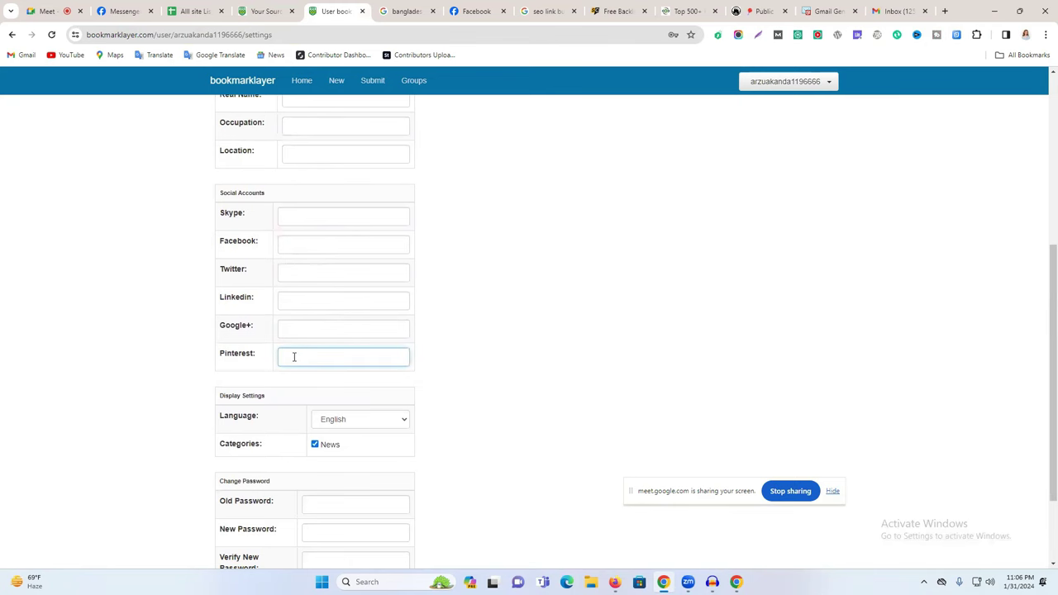
pyautogui.scroll(3, 306, 351)
pyautogui.click(315, 265)
pyautogui.click(309, 235)
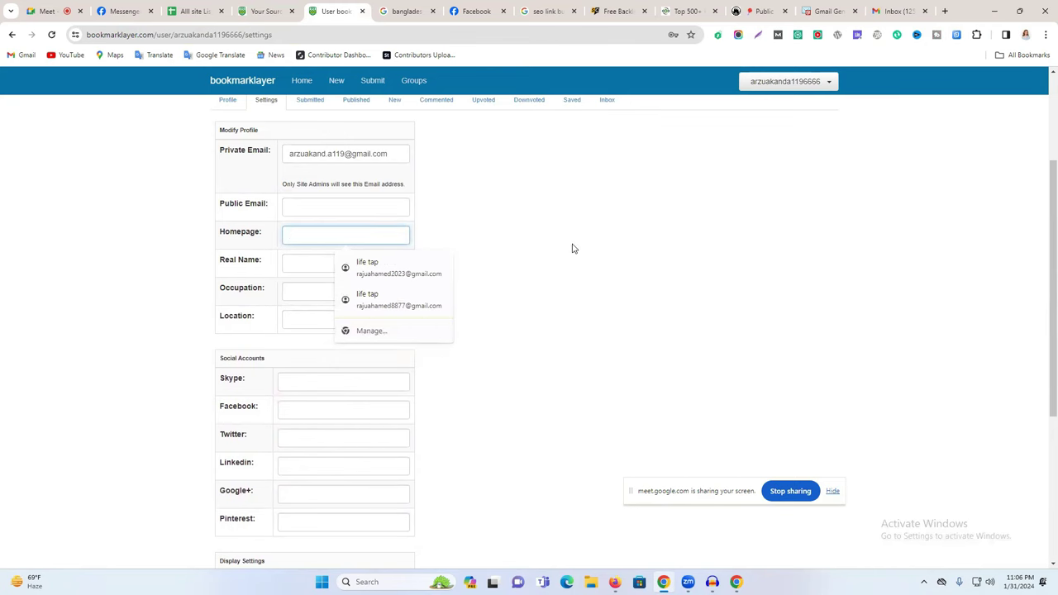
pyautogui.scroll(2, 572, 248)
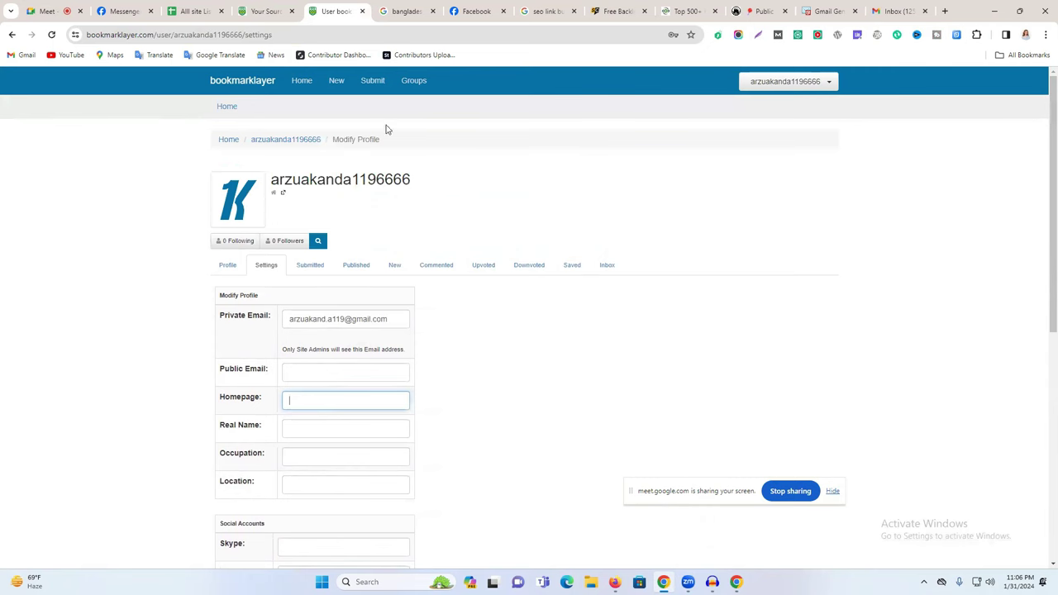
pyautogui.click(373, 82)
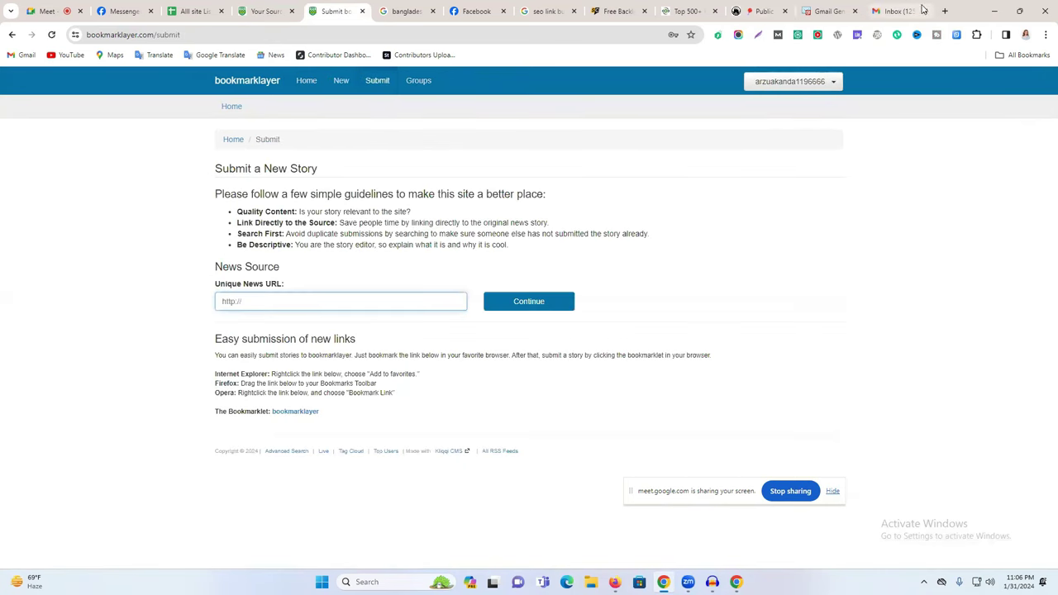
# Open the Ottawa Stories article from the Bangladeshi restaurant search results.
pyautogui.click(945, 11)
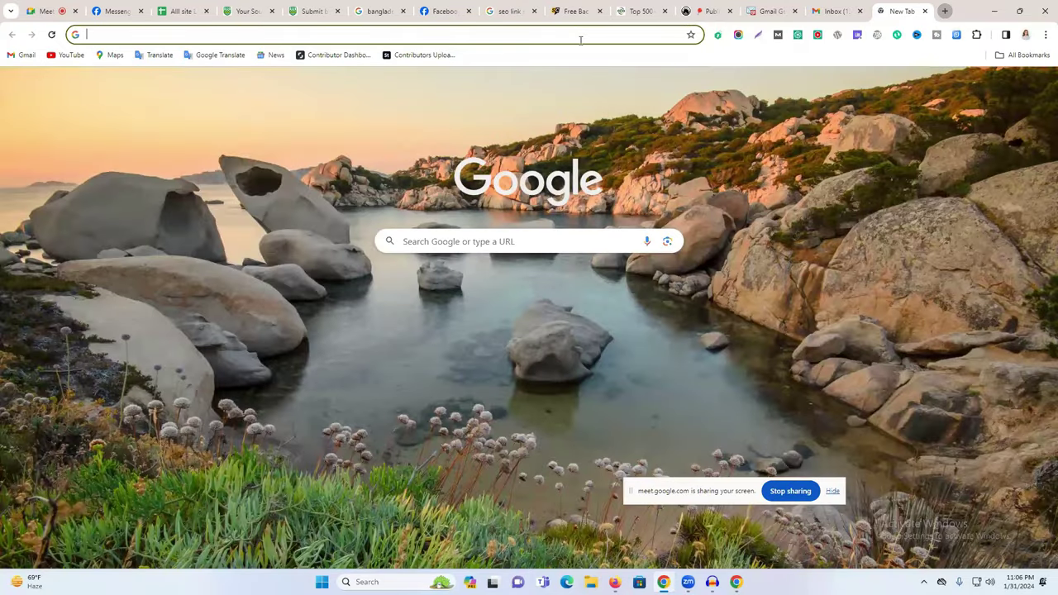
pyautogui.click(580, 38)
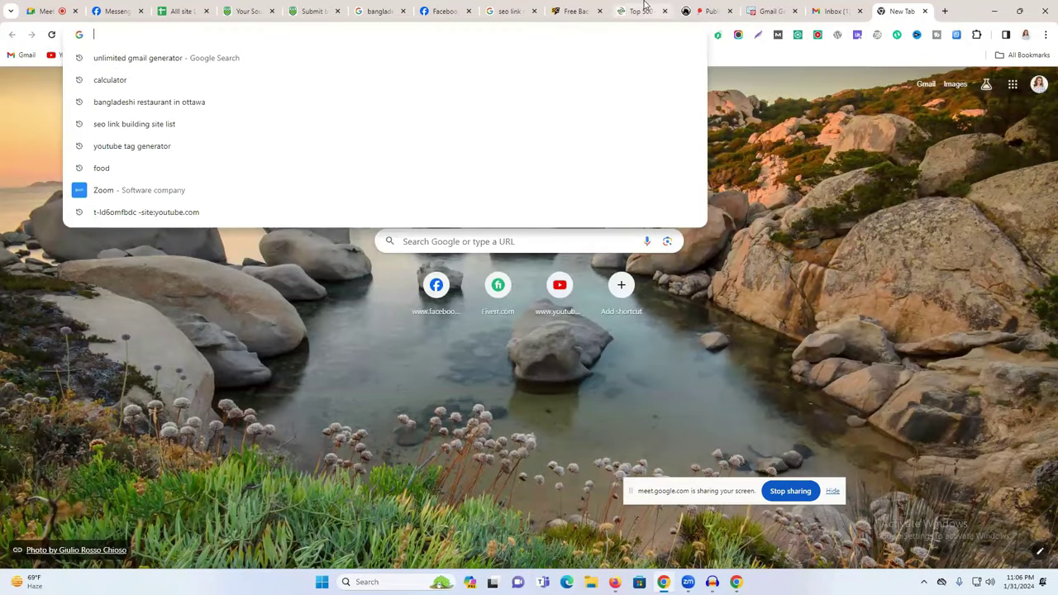
pyautogui.click(643, 10)
pyautogui.click(573, 10)
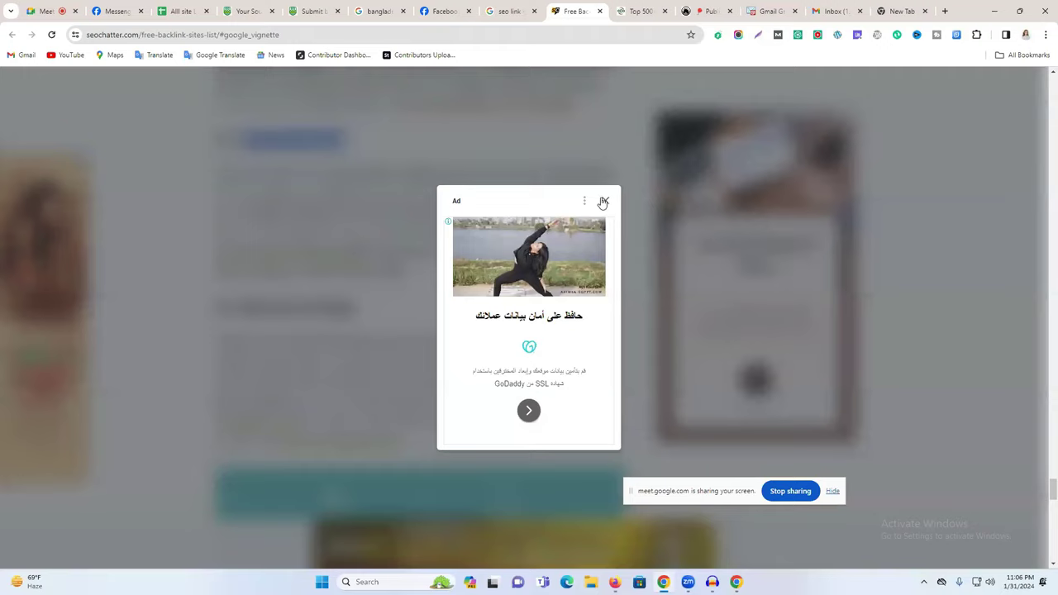
pyautogui.click(530, 8)
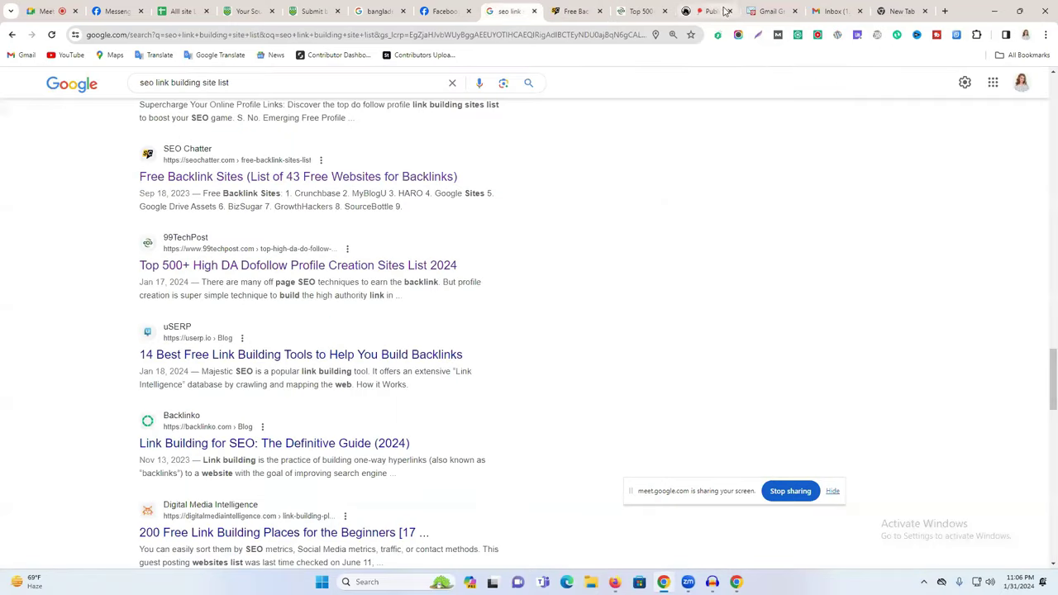
pyautogui.click(378, 10)
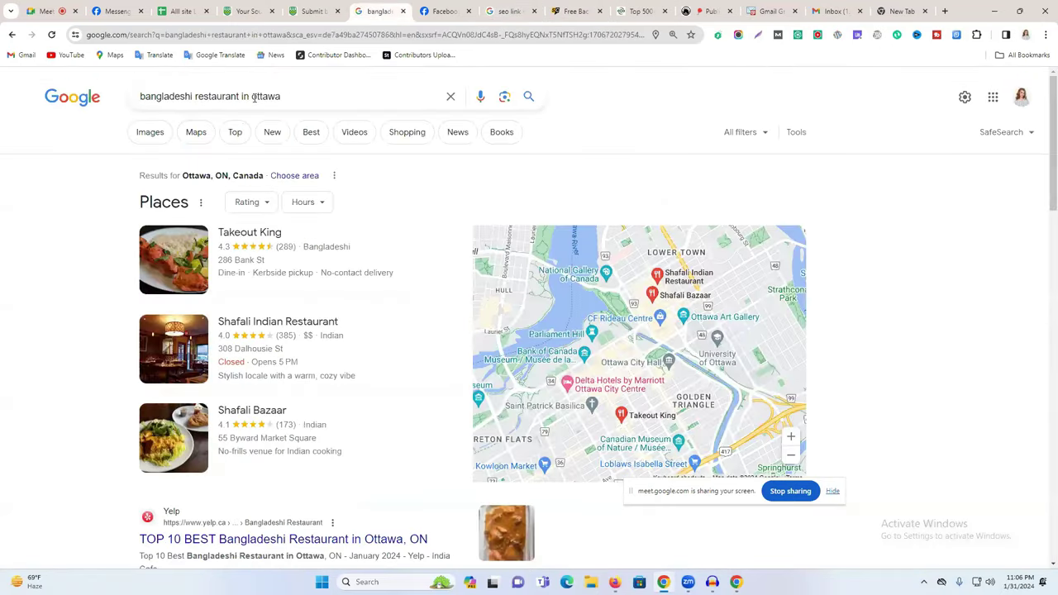
pyautogui.scroll(-5, 232, 289)
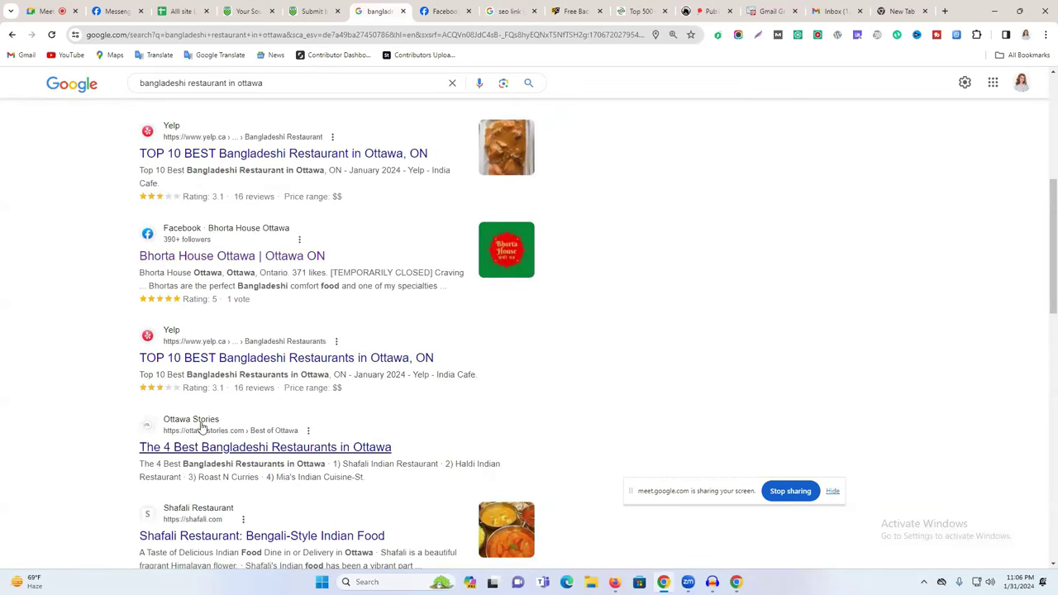
pyautogui.scroll(-1, 211, 414)
pyautogui.click(215, 389)
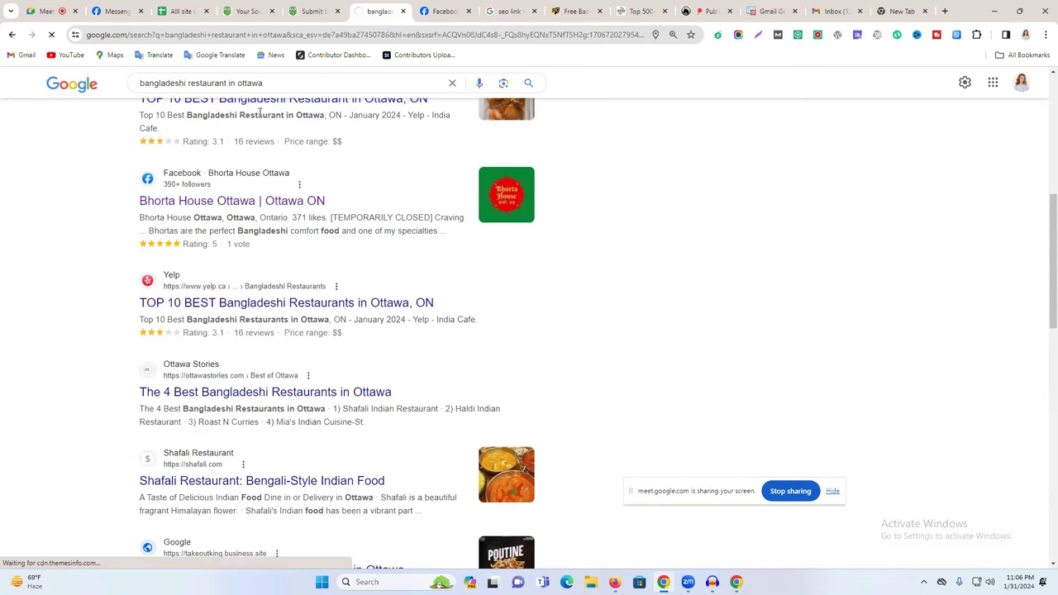
# Copy the article's best-bangladeshi-restaurants-in-ottawa URL and paste it into the Unique News URL field.
pyautogui.scroll(-3, 236, 199)
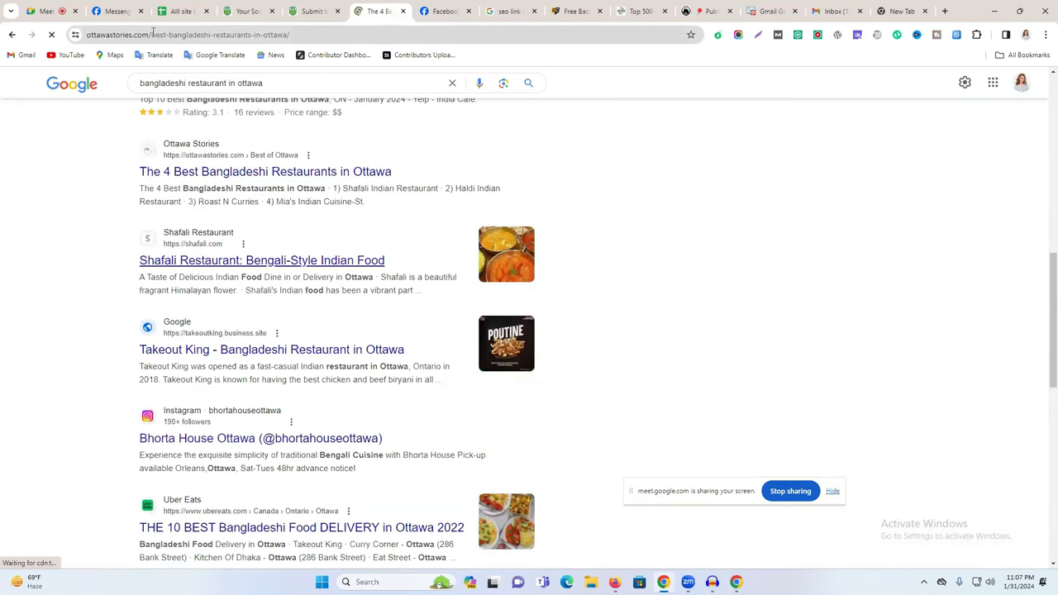
pyautogui.click(150, 34)
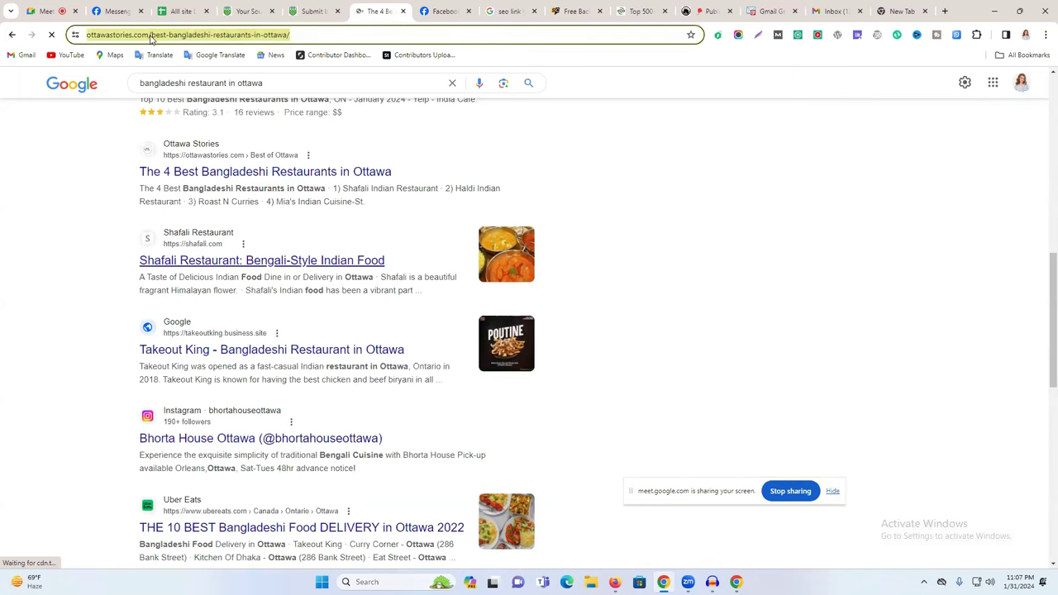
pyautogui.click(170, 35)
pyautogui.tripleClick(170, 35)
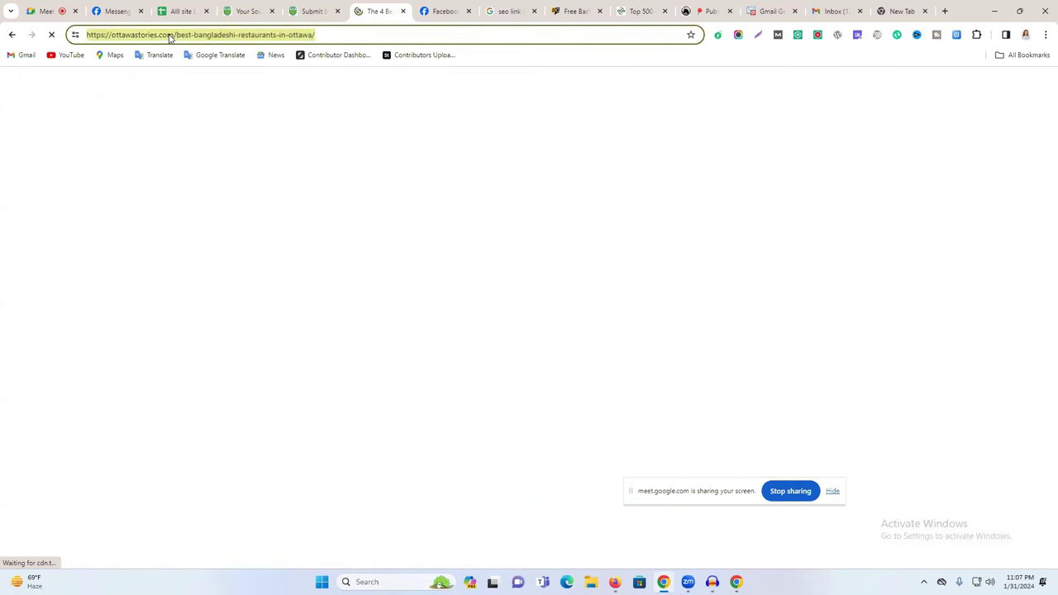
pyautogui.rightClick(169, 36)
pyautogui.click(235, 135)
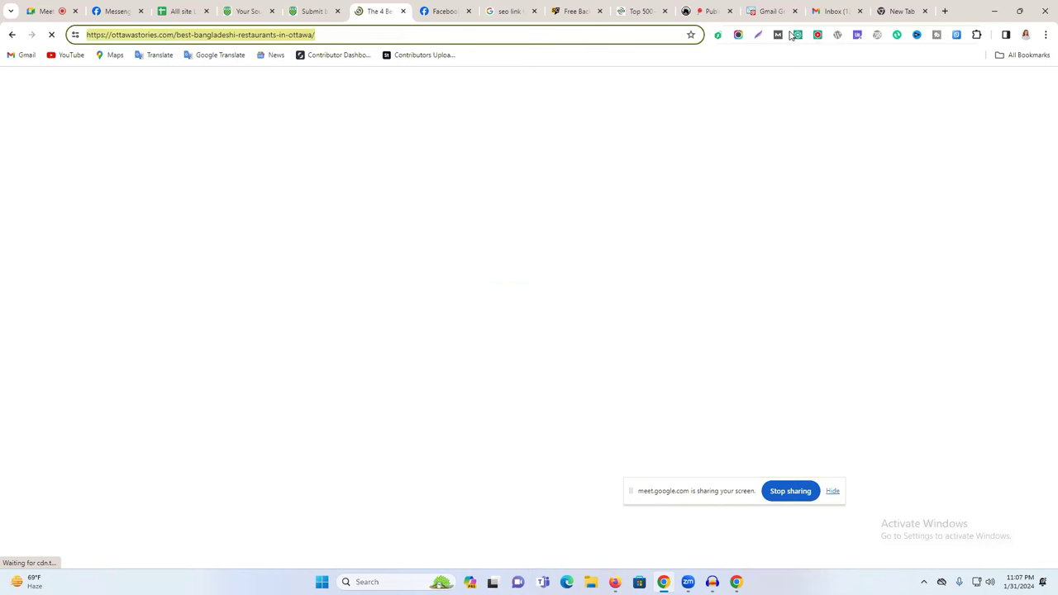
pyautogui.click(316, 10)
pyautogui.click(286, 301)
pyautogui.hotkey('ctrl', 'v')
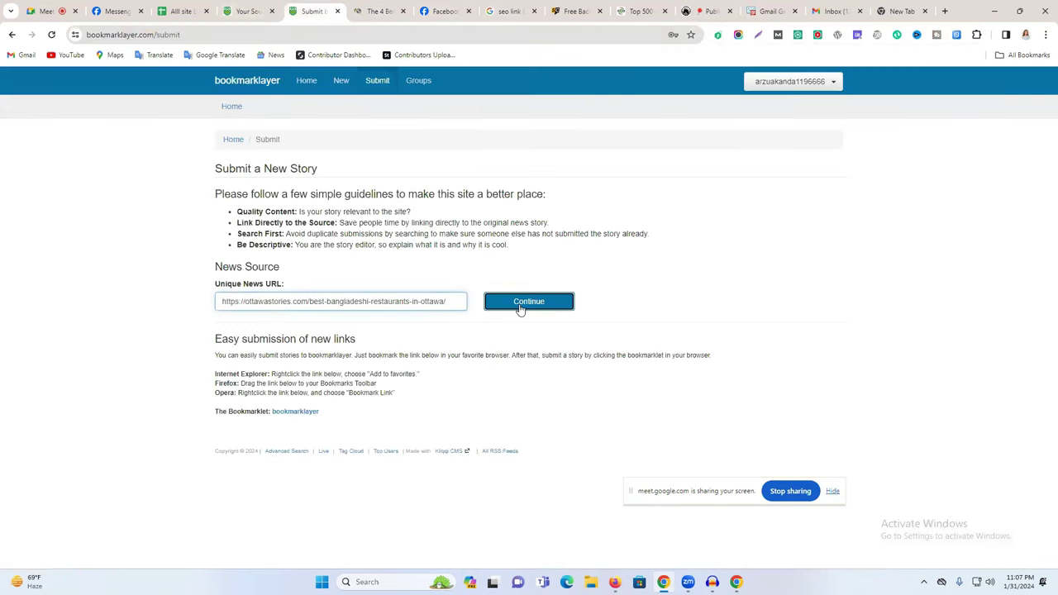
# Continue to the Article Details form and focus the Story Title field.
pyautogui.click(524, 306)
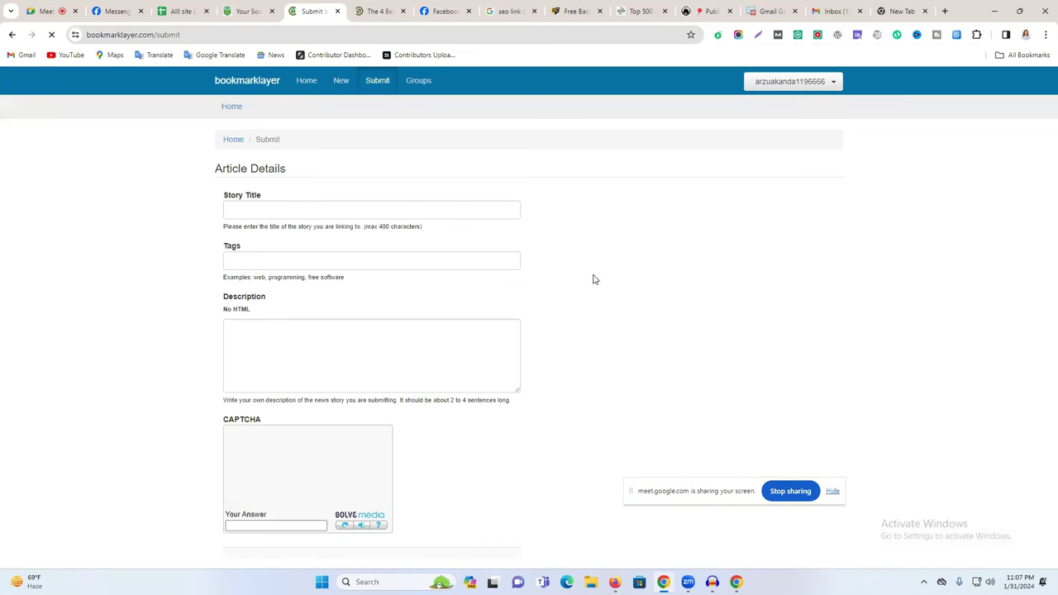
pyautogui.scroll(-1, 351, 298)
pyautogui.scroll(1, 351, 298)
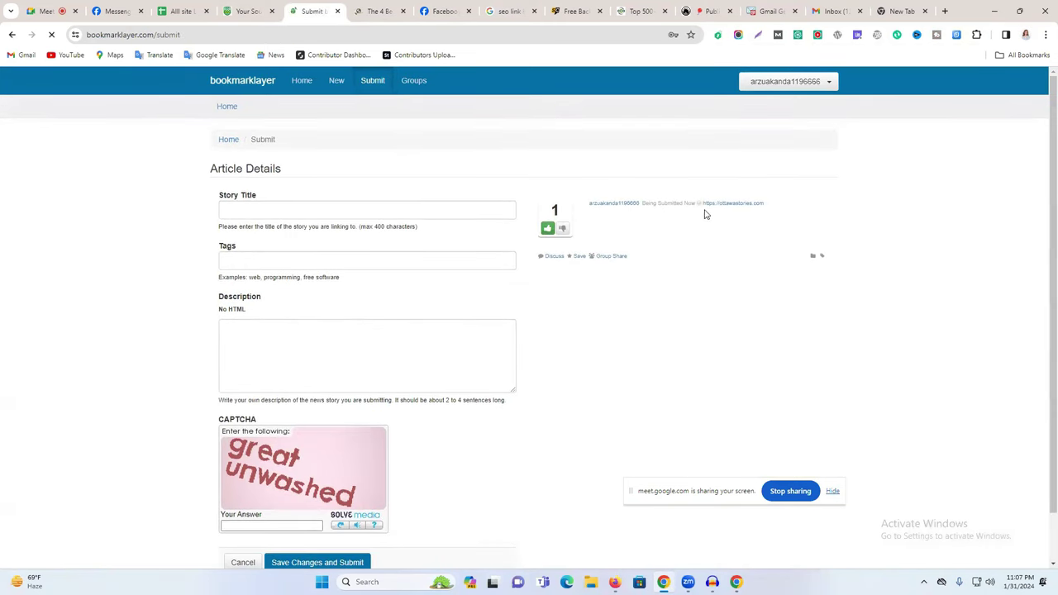
pyautogui.click(244, 212)
# Copy 'The 4 Best Bangladeshi Restaurants in Ottawa' from the search results and paste it as the title.
pyautogui.click(378, 10)
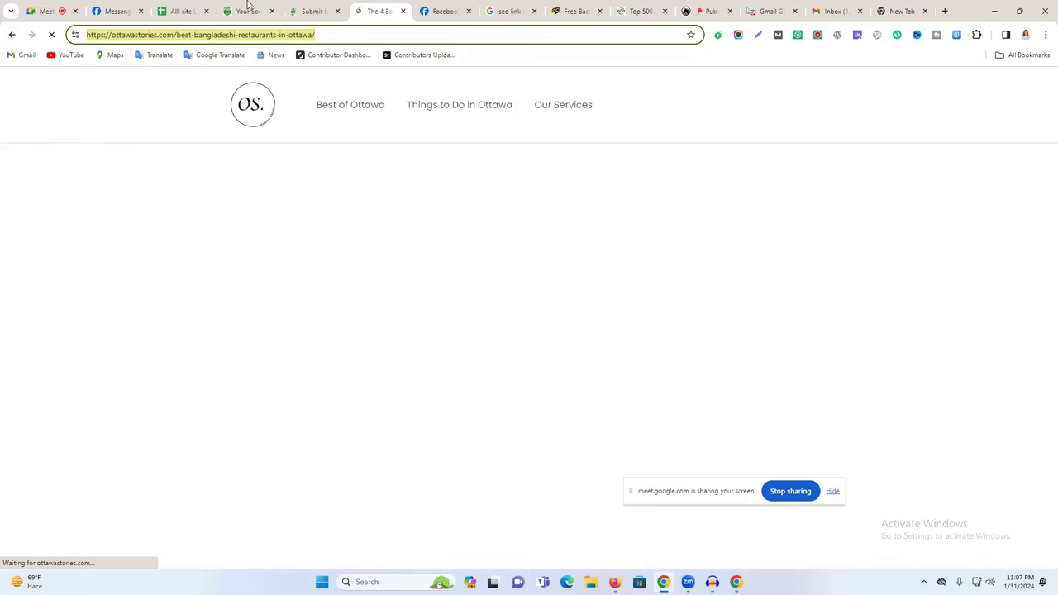
pyautogui.click(250, 9)
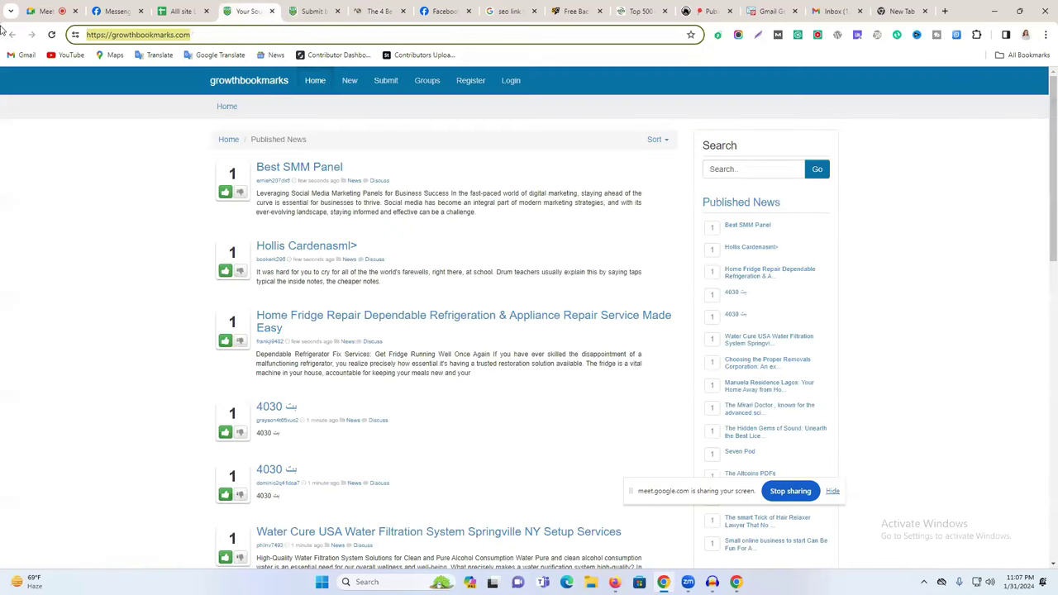
pyautogui.click(371, 5)
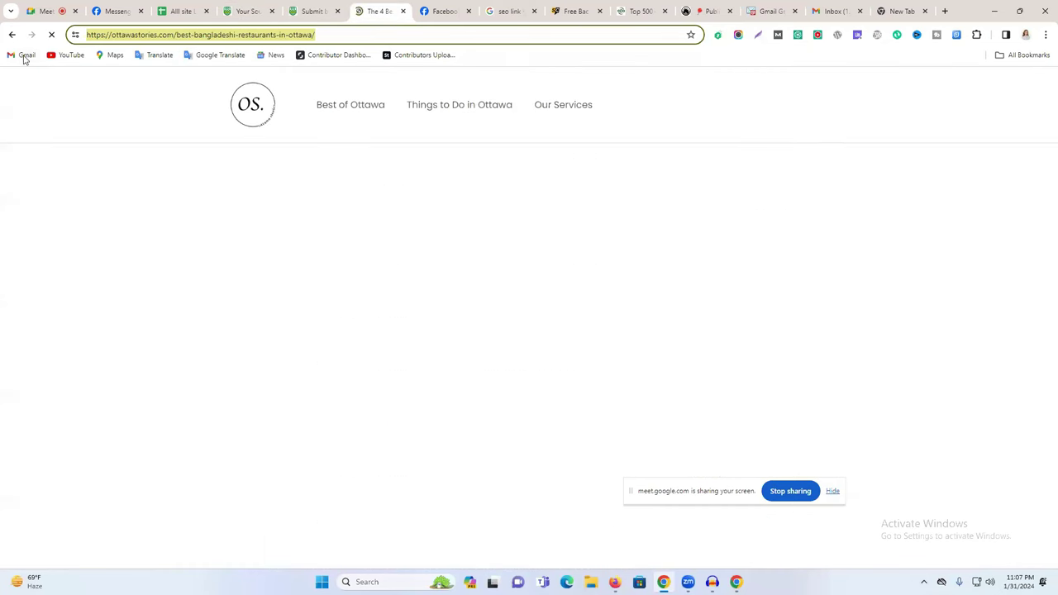
pyautogui.click(12, 35)
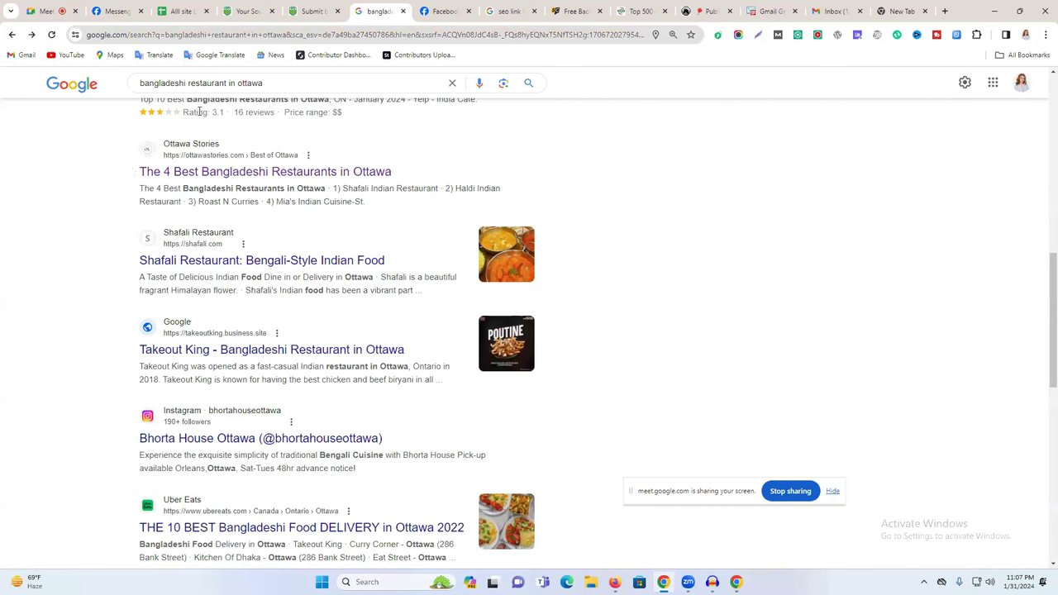
pyautogui.tripleClick(196, 86)
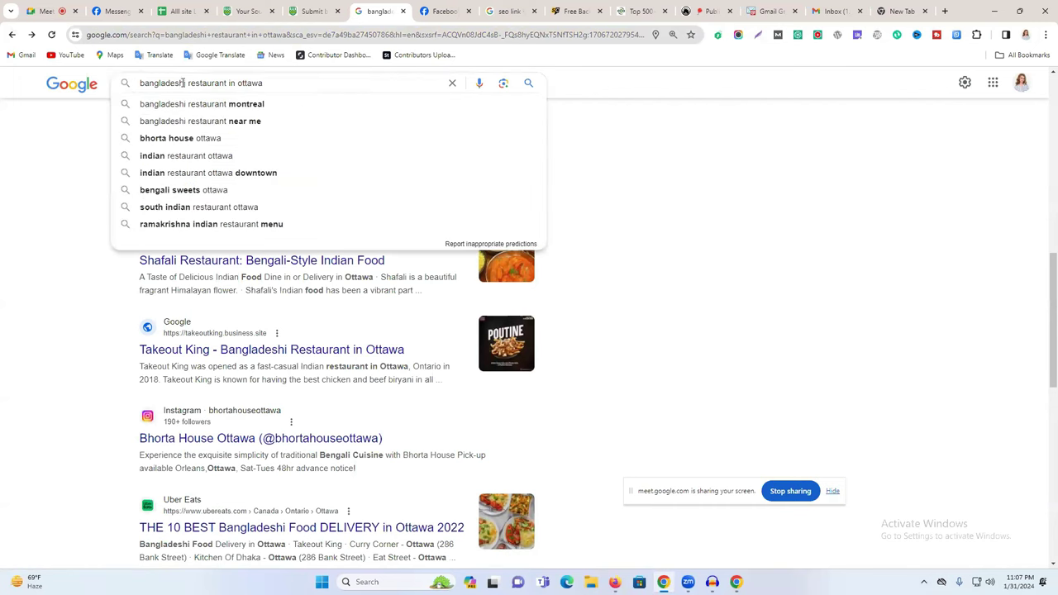
pyautogui.click(53, 153)
pyautogui.moveTo(124, 172); pyautogui.dragTo(395, 173)
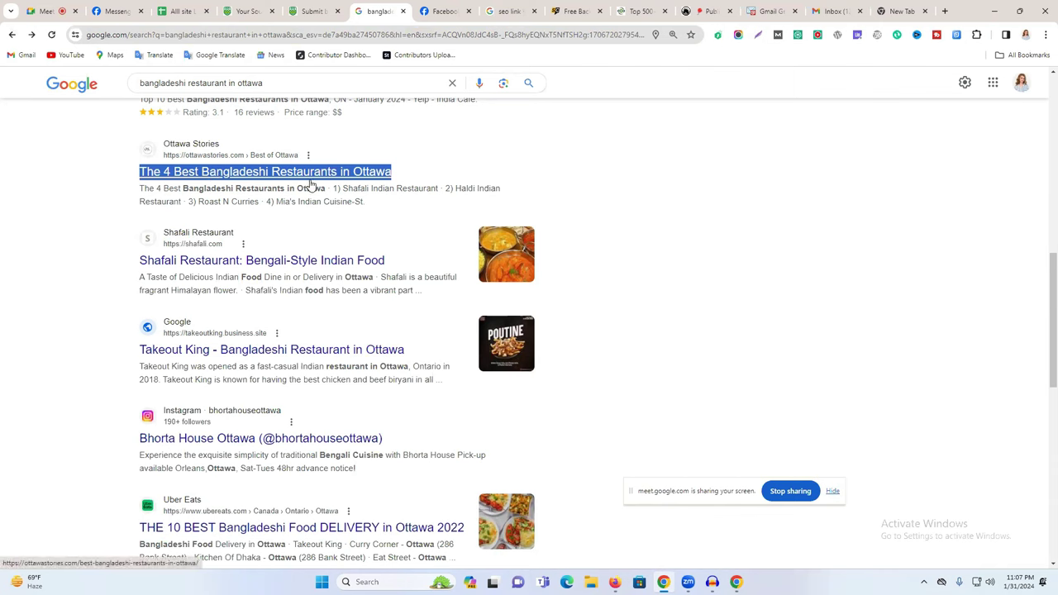
pyautogui.click(452, 173)
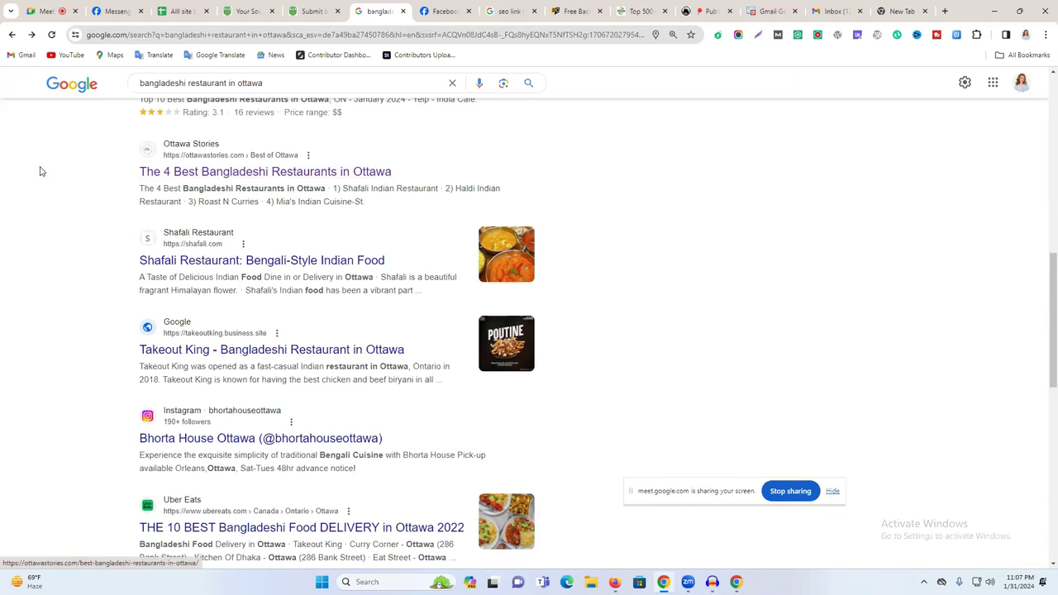
pyautogui.moveTo(182, 188); pyautogui.dragTo(134, 180)
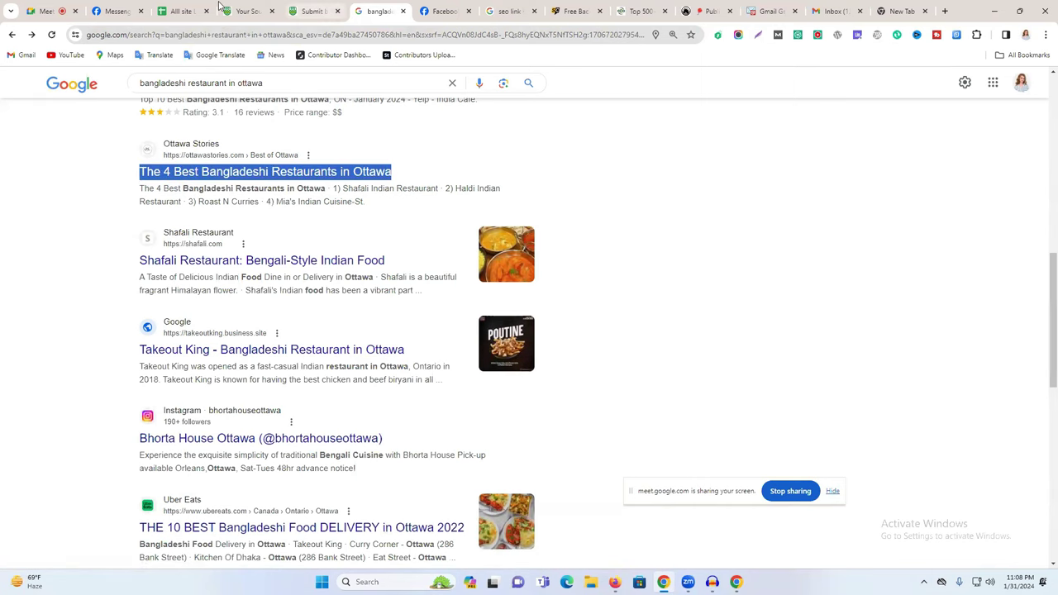
pyautogui.click(309, 9)
pyautogui.hotkey('ctrl', 'v')
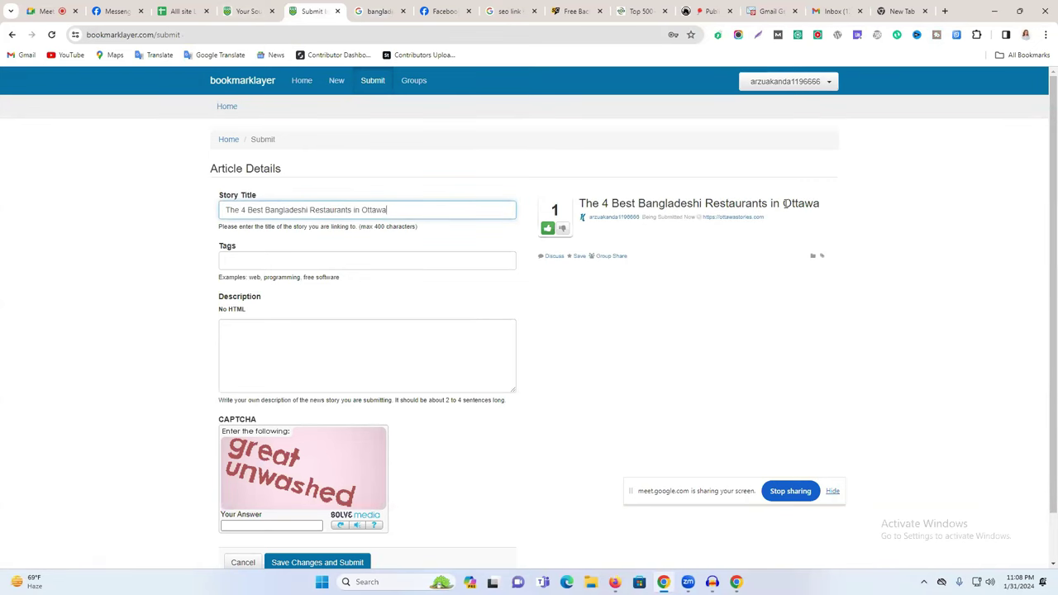
# Copy the intro paragraphs of the Bangladeshi restaurants article.
pyautogui.click(377, 11)
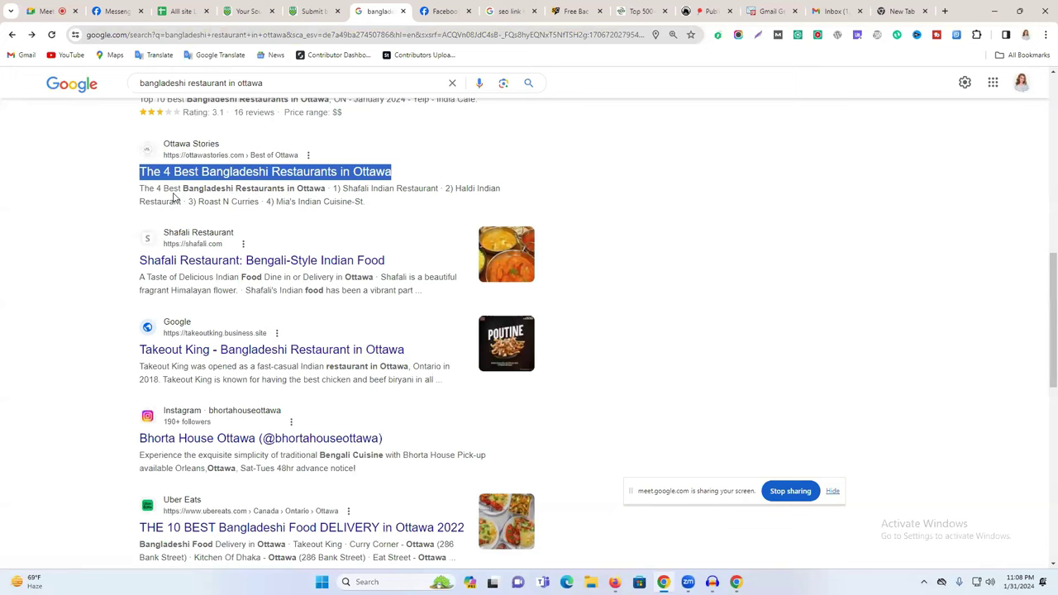
pyautogui.moveTo(141, 189); pyautogui.dragTo(272, 202)
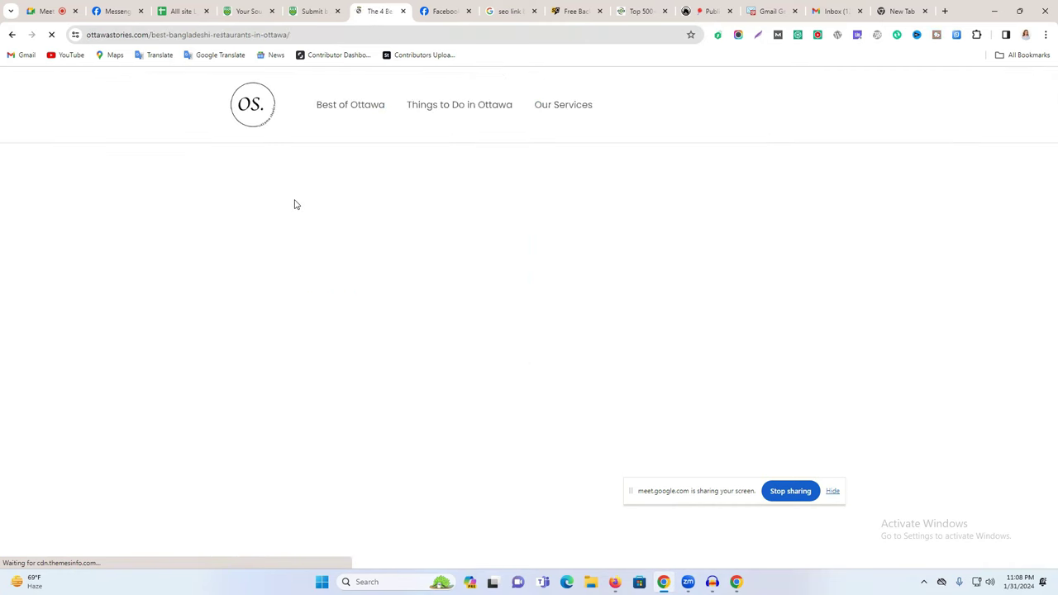
pyautogui.scroll(-5, 293, 221)
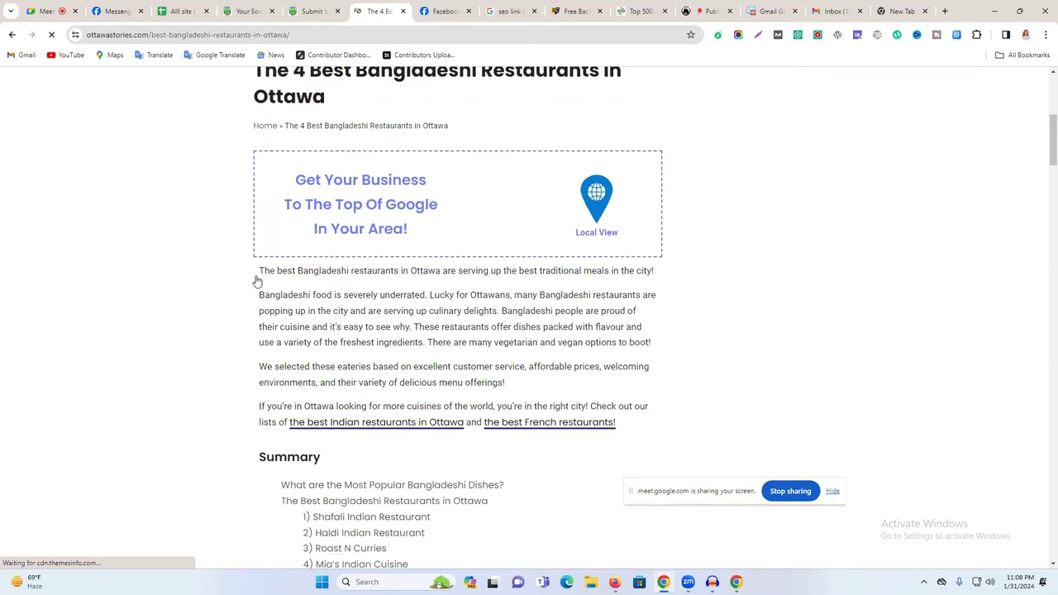
pyautogui.scroll(1, 262, 285)
pyautogui.moveTo(258, 382); pyautogui.dragTo(643, 422)
pyautogui.scroll(-1, 336, 406)
pyautogui.scroll(-3, 476, 383)
pyautogui.scroll(-2, 485, 369)
pyautogui.scroll(-2, 496, 356)
pyautogui.scroll(-5, 504, 343)
pyautogui.scroll(5, 516, 314)
pyautogui.scroll(3, 516, 315)
pyautogui.scroll(2, 508, 339)
pyautogui.scroll(-1, 508, 344)
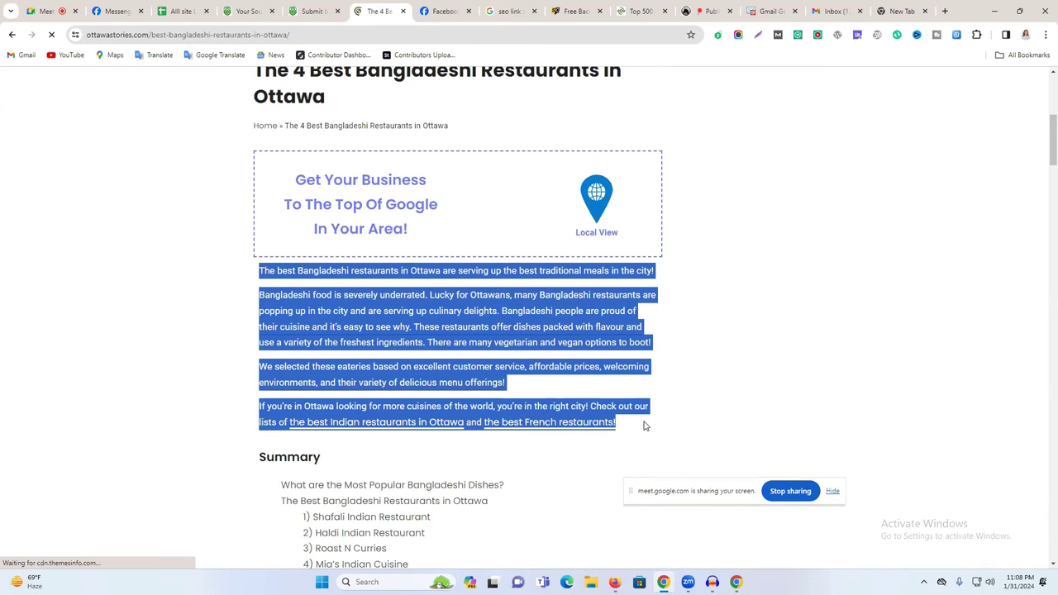
# Paste the copied article text into the Bookmarklayer story's Description field.
pyautogui.click(314, 11)
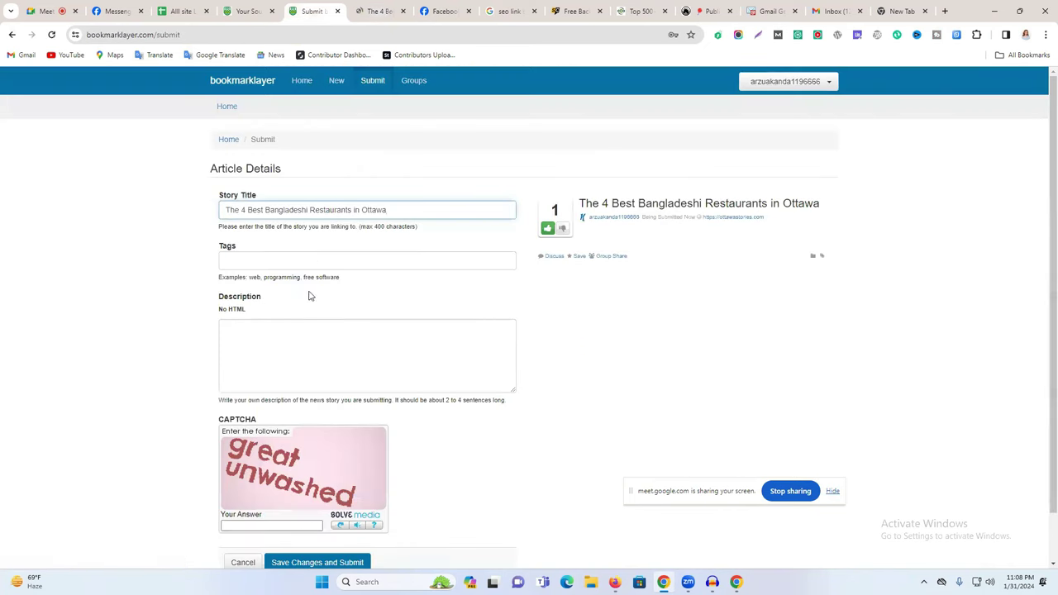
pyautogui.click(274, 324)
pyautogui.hotkey('ctrl', 'v')
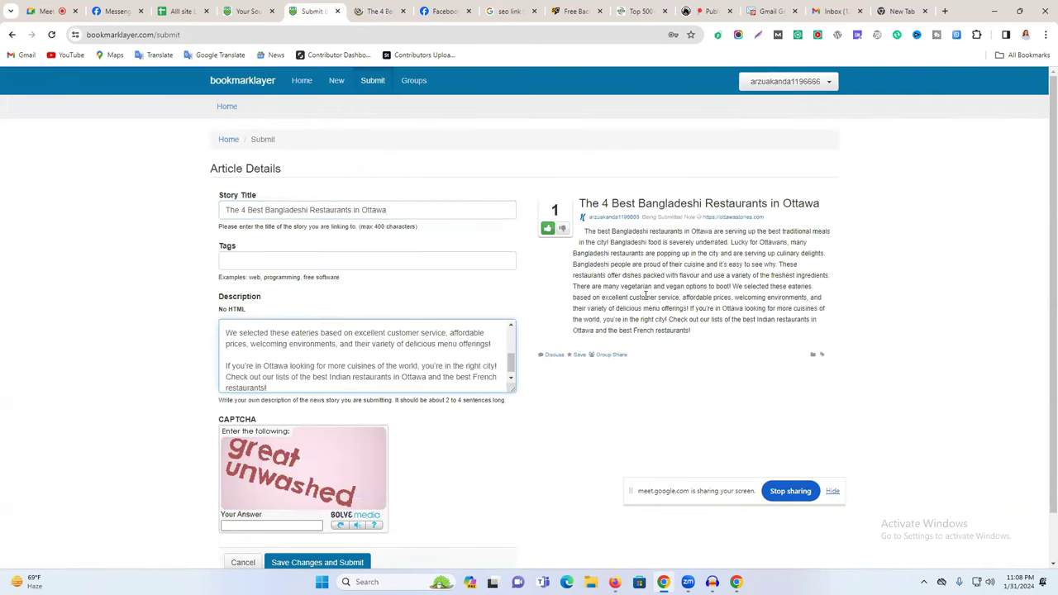
pyautogui.scroll(5, 272, 342)
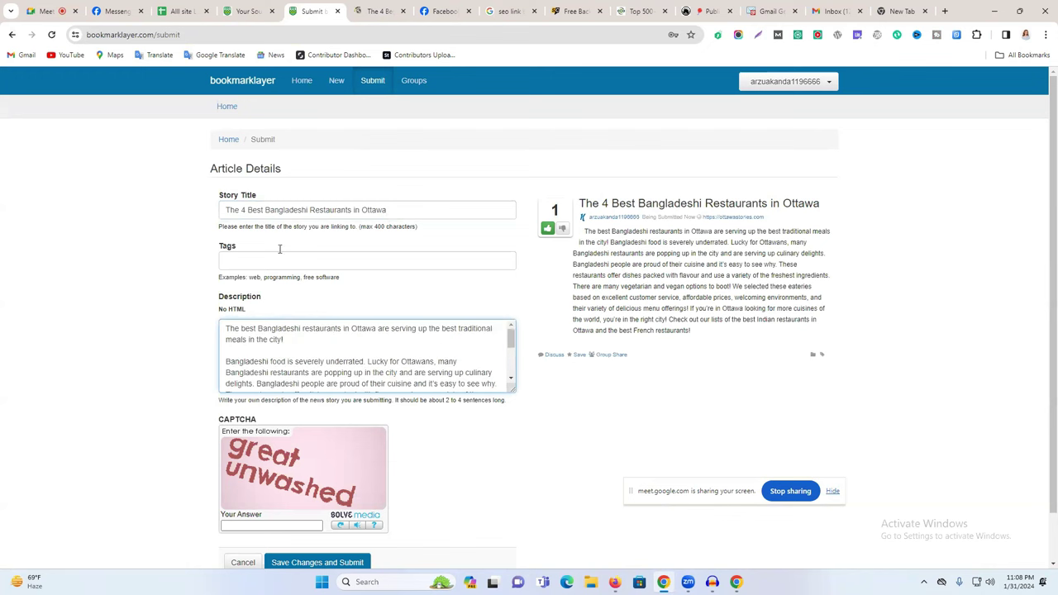
# Tag the story 'bangladeshi restaurant in ottawa' from the Google query, then begin the CAPTCHA answer.
pyautogui.click(243, 262)
pyautogui.click(359, 9)
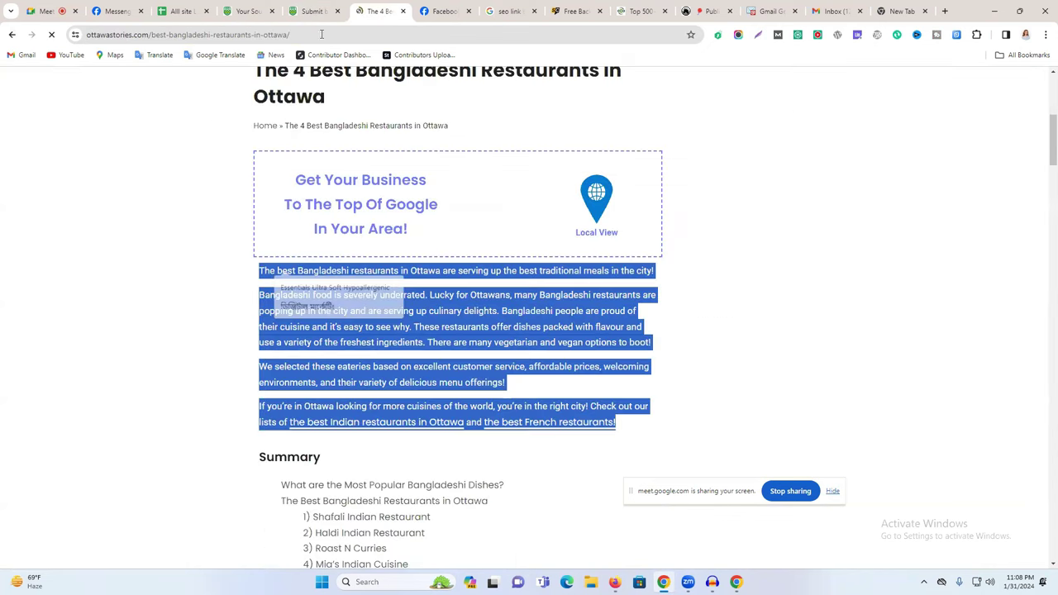
pyautogui.click(11, 34)
pyautogui.scroll(2, 234, 181)
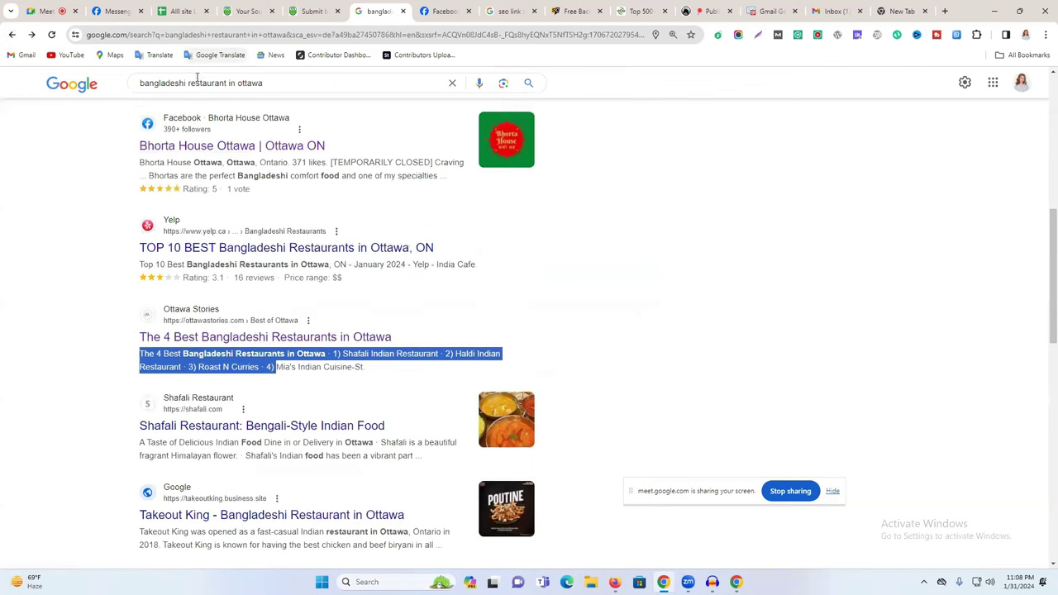
pyautogui.tripleClick(201, 83)
pyautogui.hotkey('ctrl', 'c')
pyautogui.click(331, 8)
pyautogui.hotkey('ctrl', 'v')
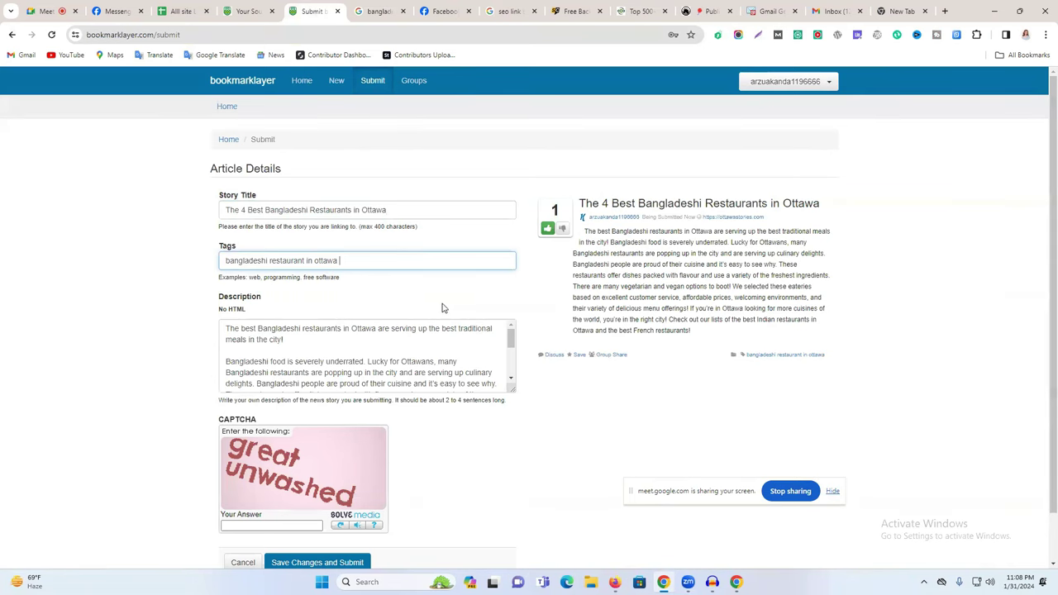
pyautogui.scroll(-1, 356, 248)
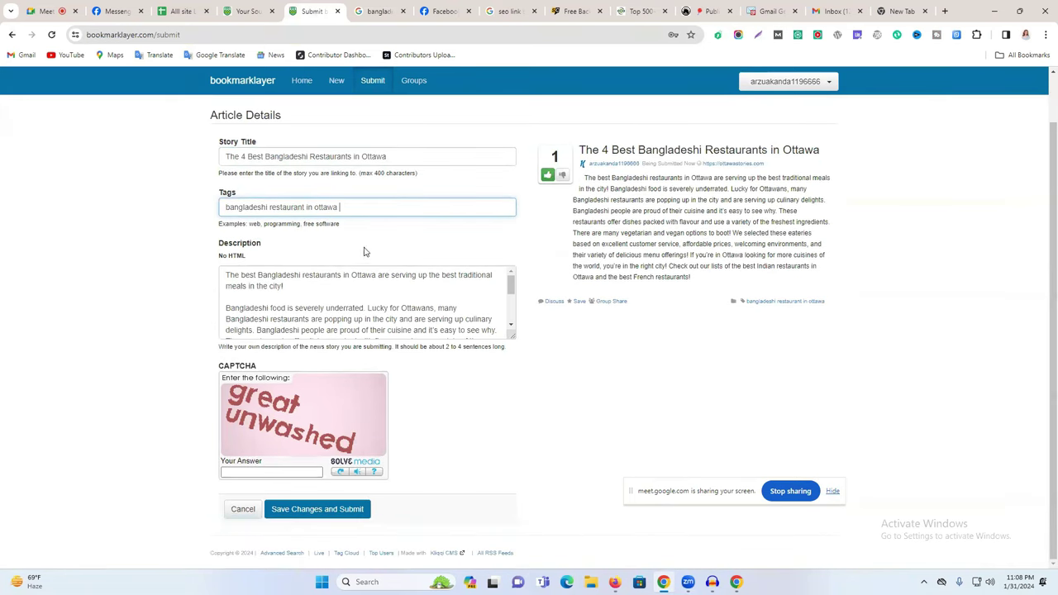
pyautogui.click(264, 473)
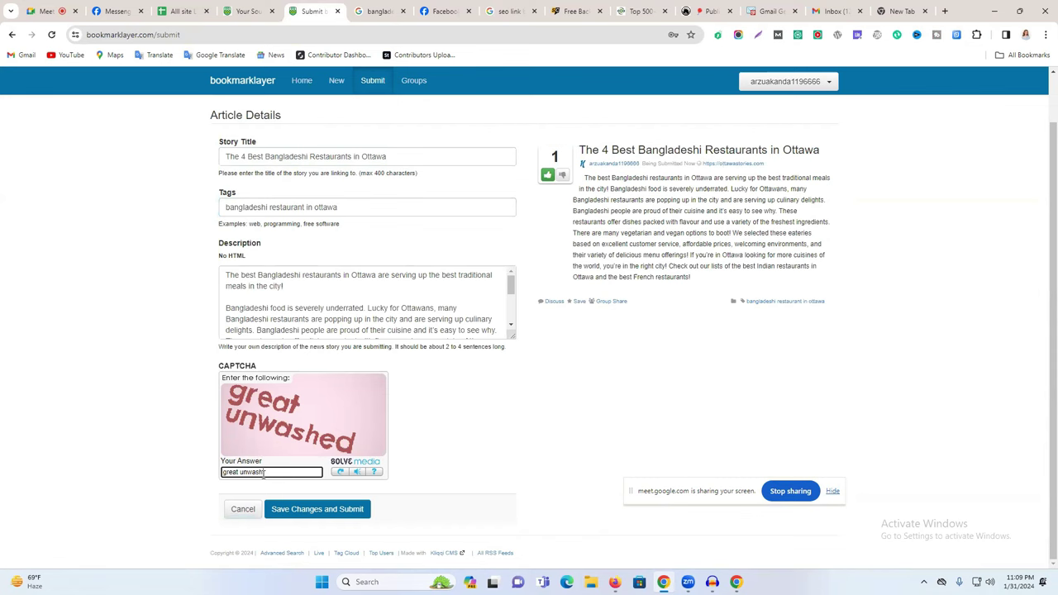
# Submit the Bookmarklayer story for publishing.
pyautogui.click(319, 508)
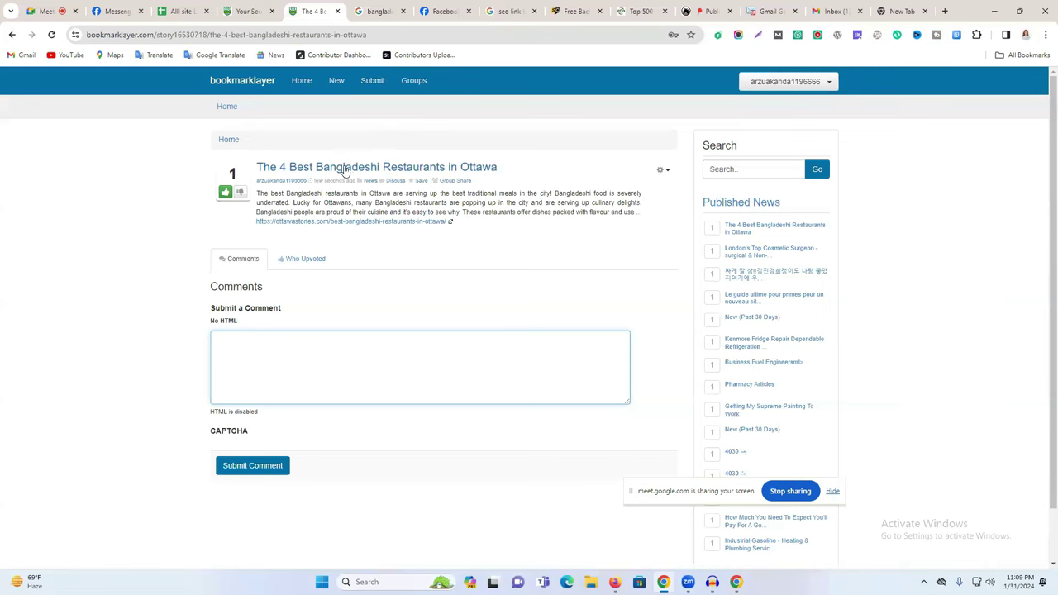
pyautogui.click(378, 10)
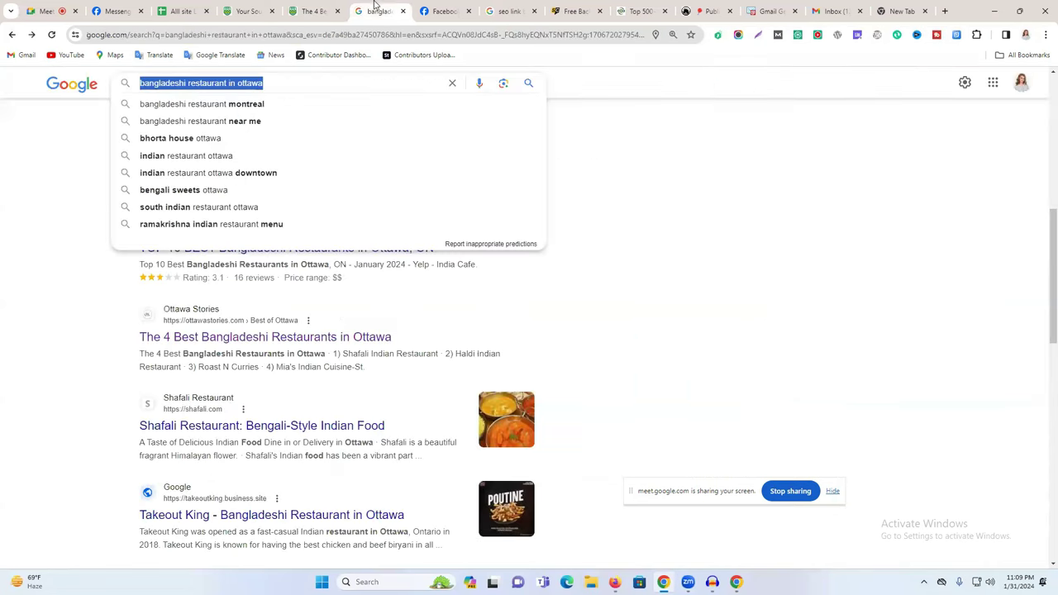
pyautogui.click(305, 10)
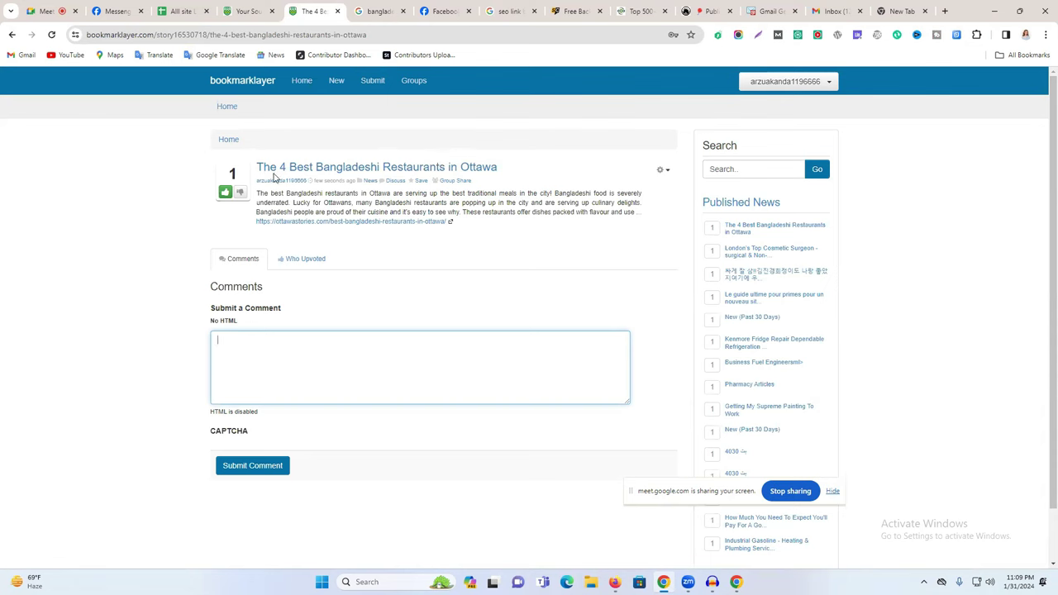
# Open the published story's ottawastories article link in a new tab, then close that tab.
pyautogui.rightClick(395, 172)
pyautogui.click(381, 171)
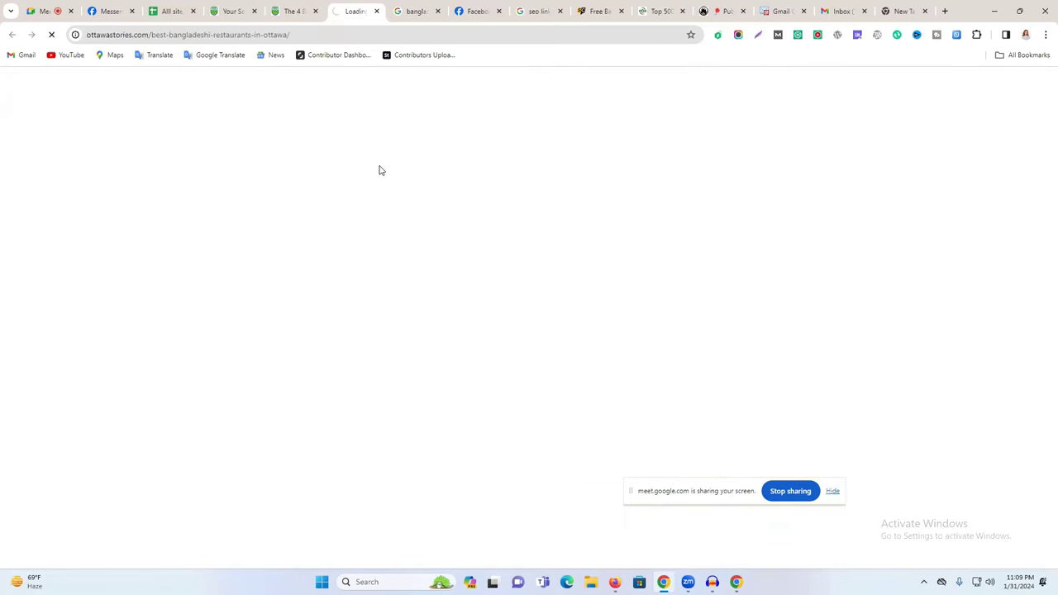
pyautogui.click(295, 11)
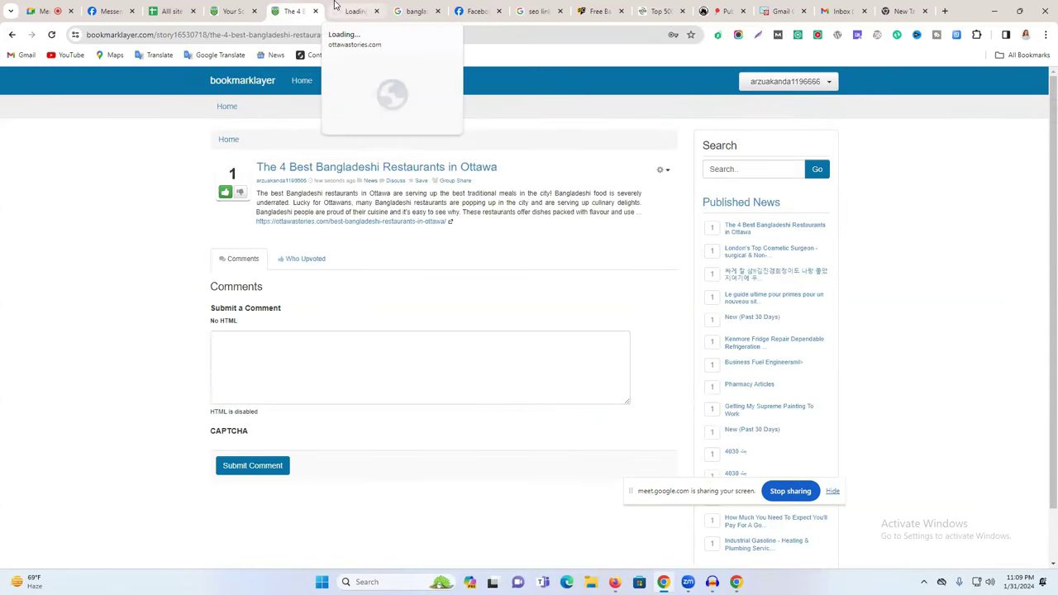
pyautogui.click(347, 10)
pyautogui.click(294, 11)
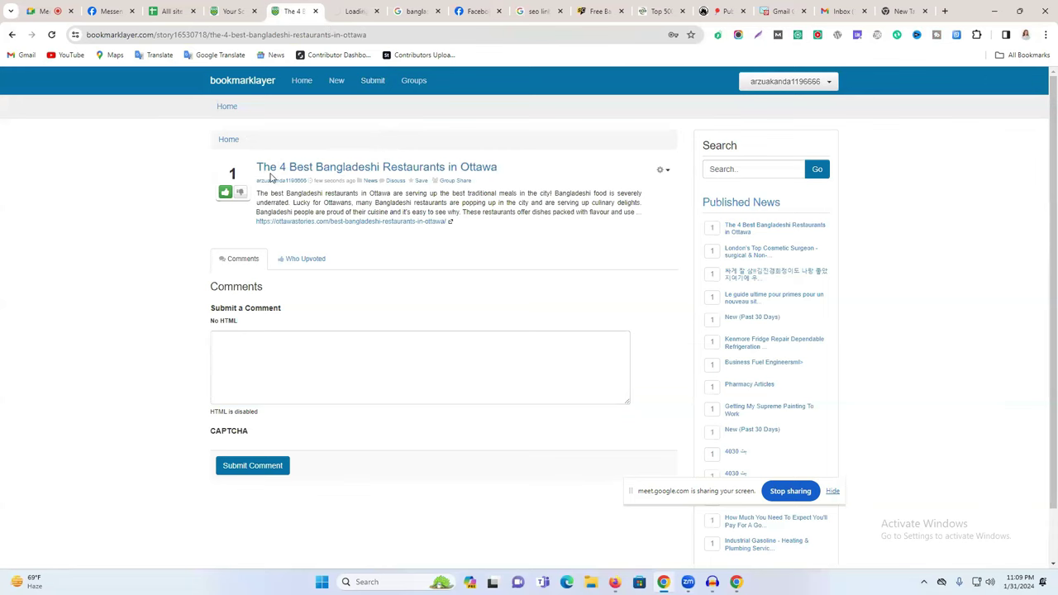
pyautogui.click(352, 11)
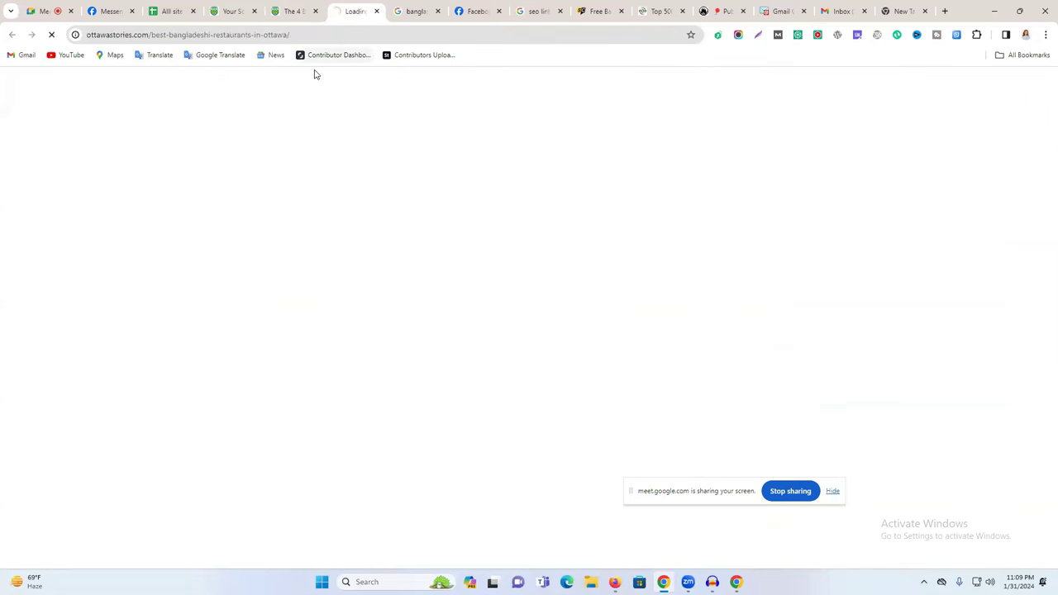
pyautogui.click(311, 7)
pyautogui.click(352, 8)
pyautogui.click(285, 7)
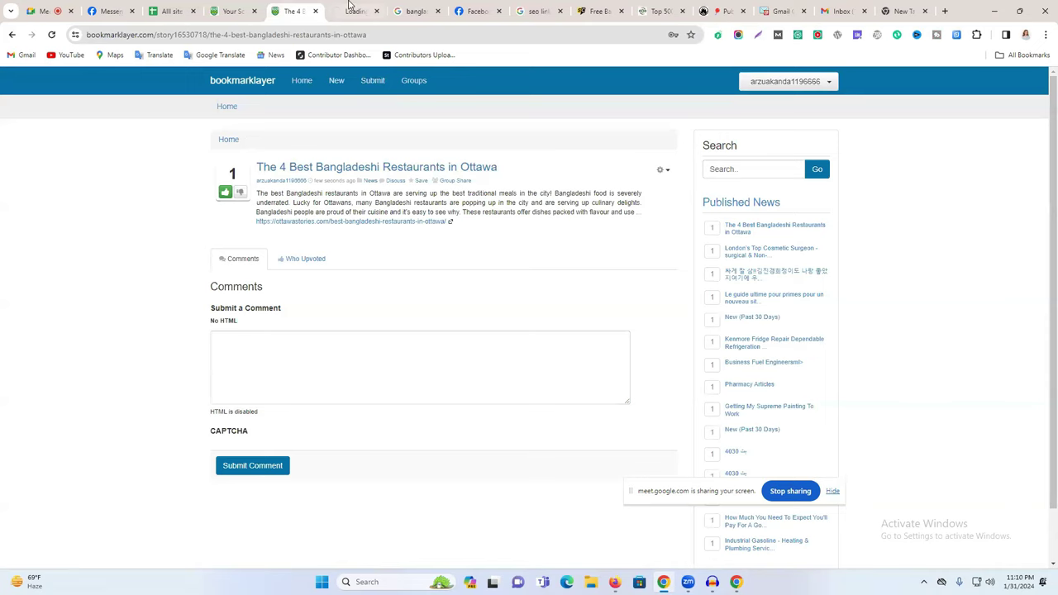
pyautogui.click(351, 6)
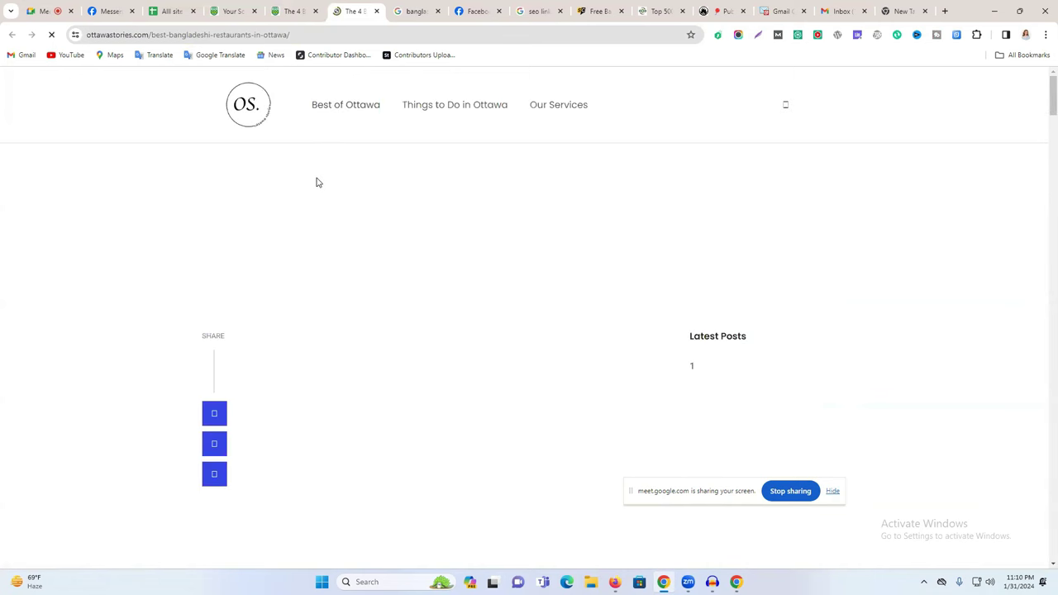
pyautogui.click(301, 10)
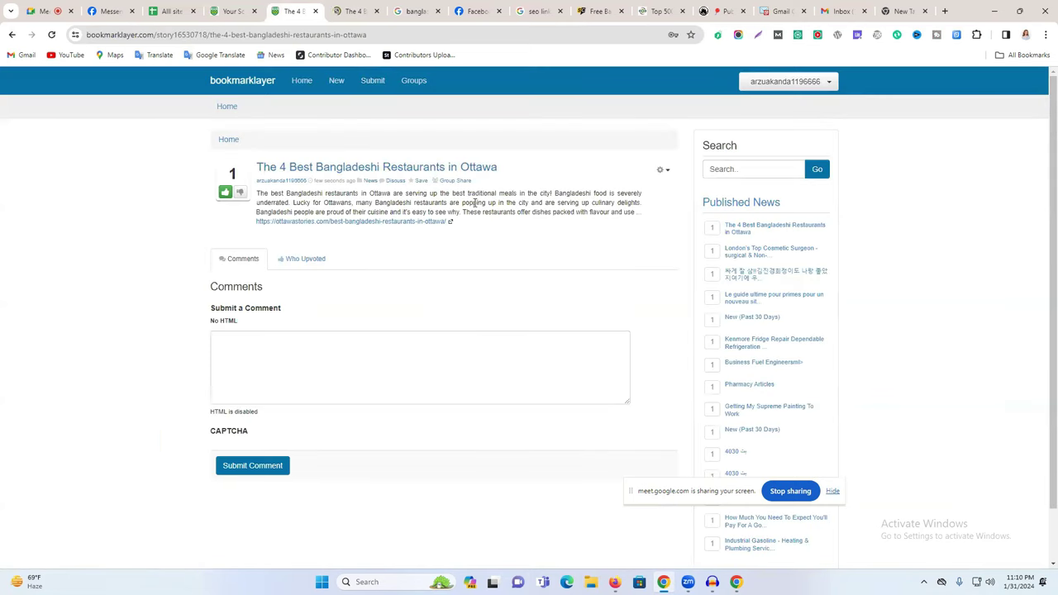
pyautogui.click(357, 10)
pyautogui.hotkey('ctrl', 'w')
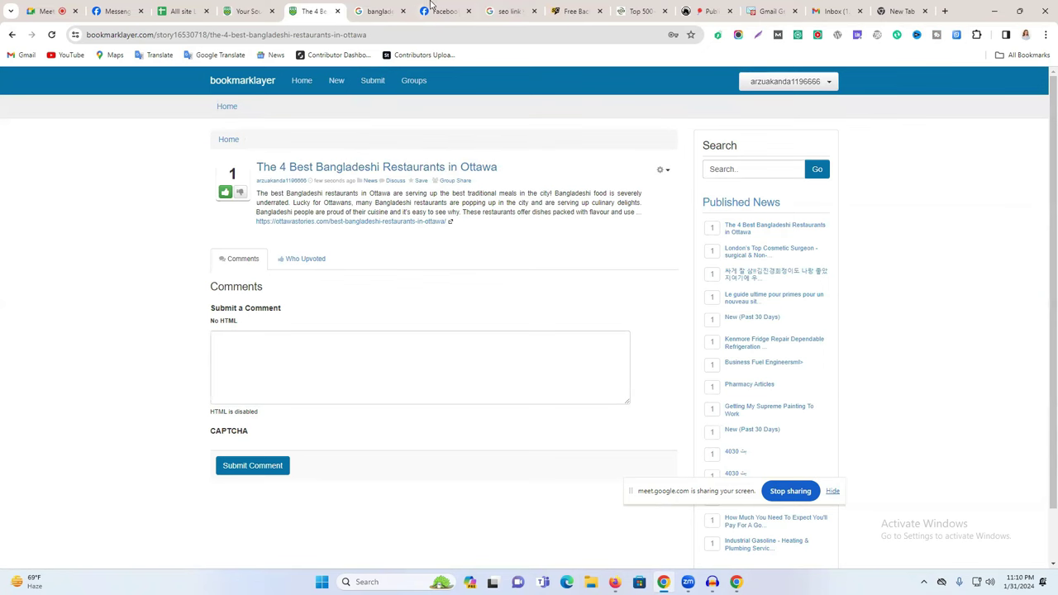
# Close the Google results, seo link and free backlinks article tabs.
pyautogui.click(396, 8)
pyautogui.click(402, 11)
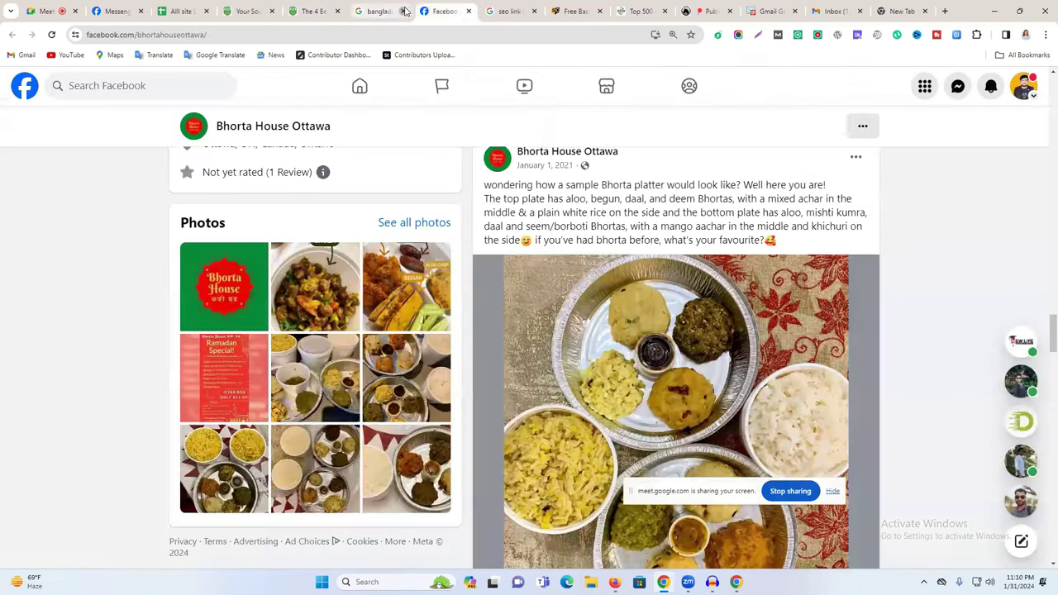
pyautogui.click(463, 12)
pyautogui.click(468, 12)
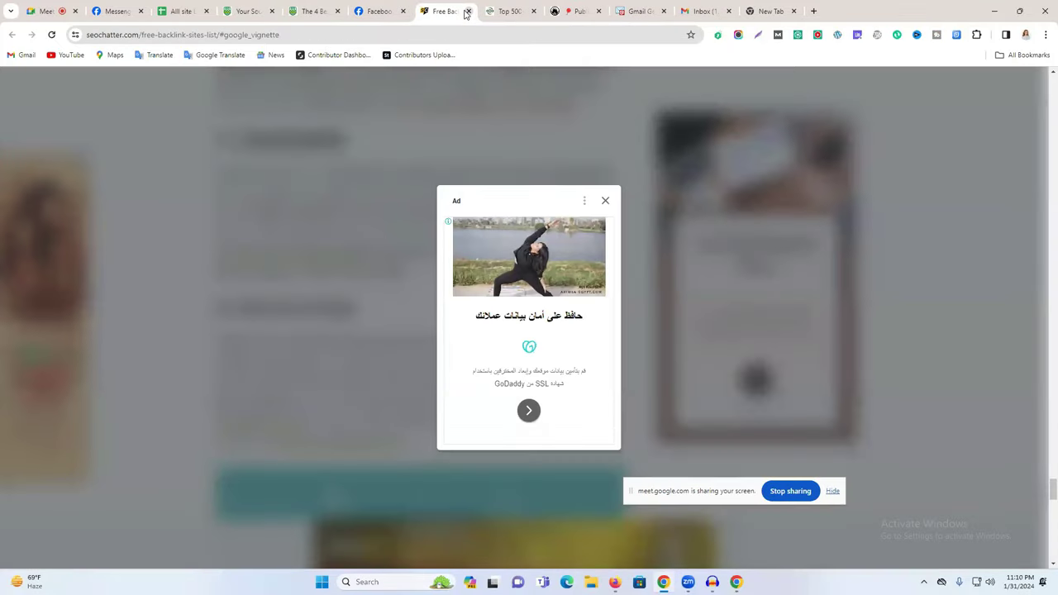
pyautogui.hotkey('ctrl', 'w')
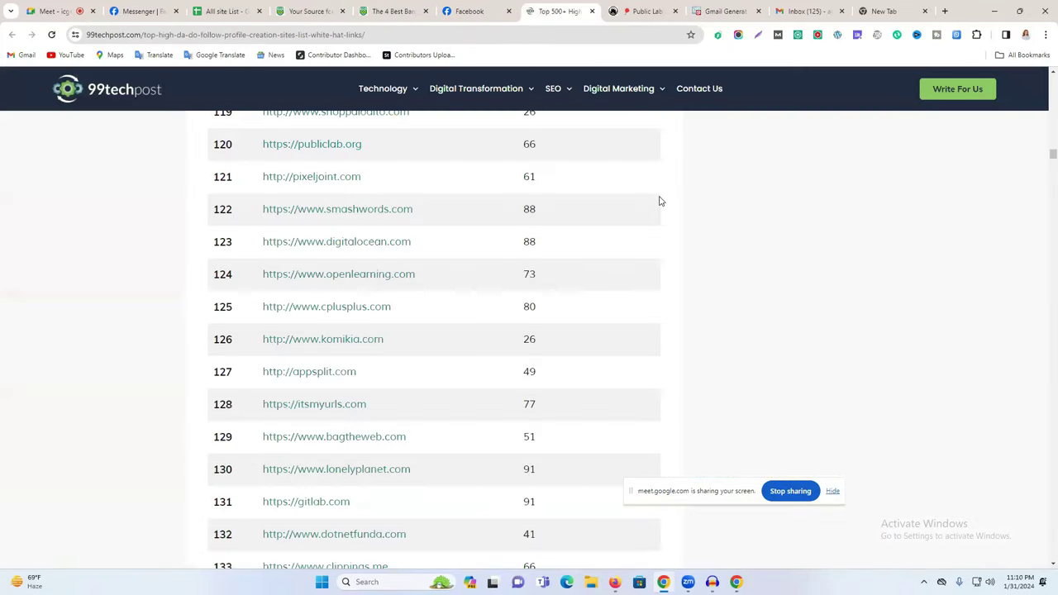
# Return to the published story page, then switch to the empty new tab.
pyautogui.scroll(9, 544, 199)
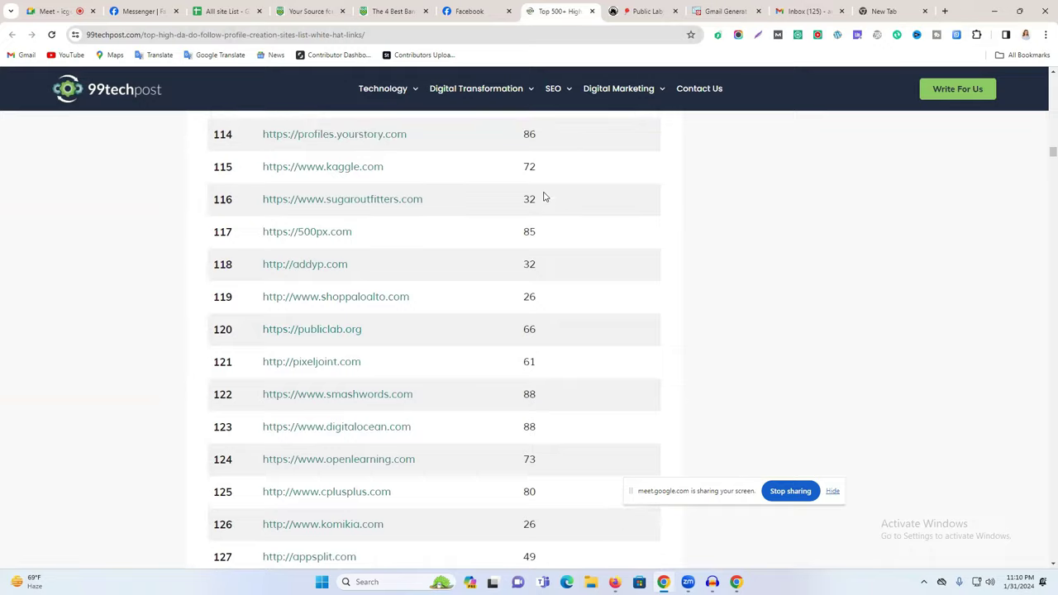
pyautogui.scroll(19, 591, 169)
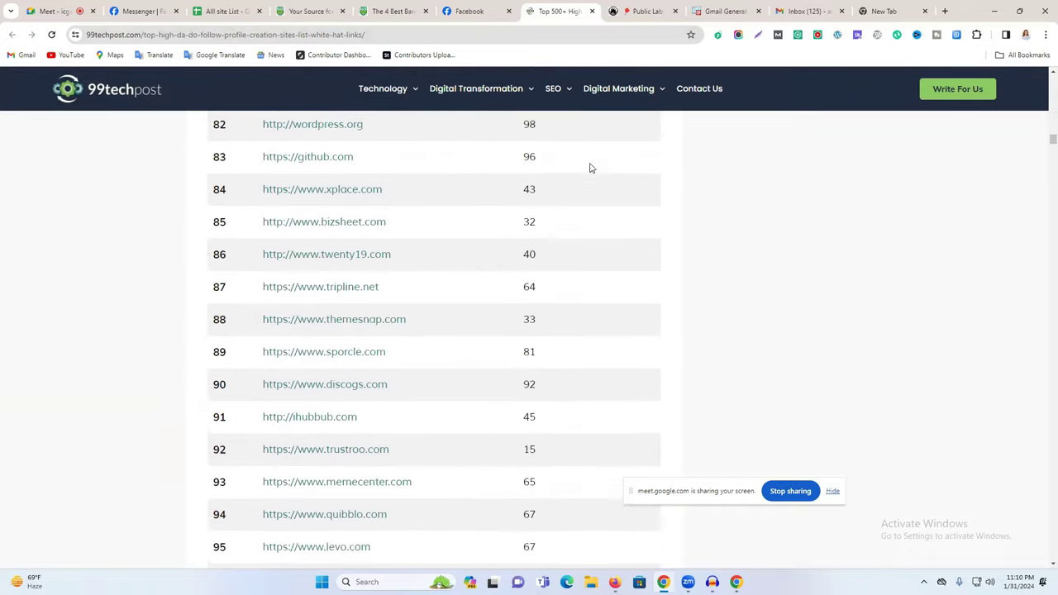
pyautogui.scroll(12, 590, 171)
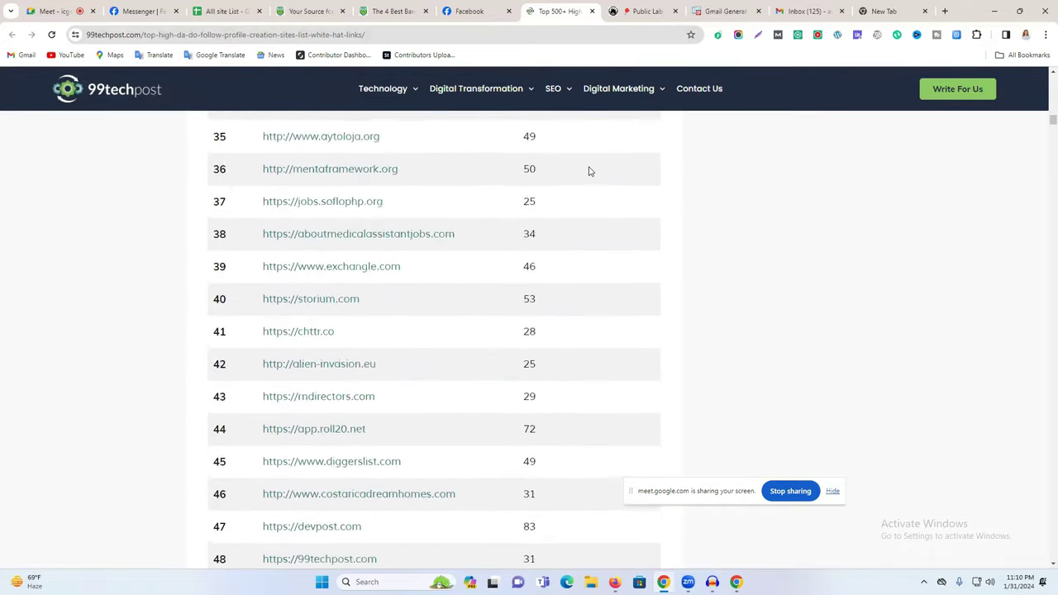
pyautogui.scroll(3, 588, 172)
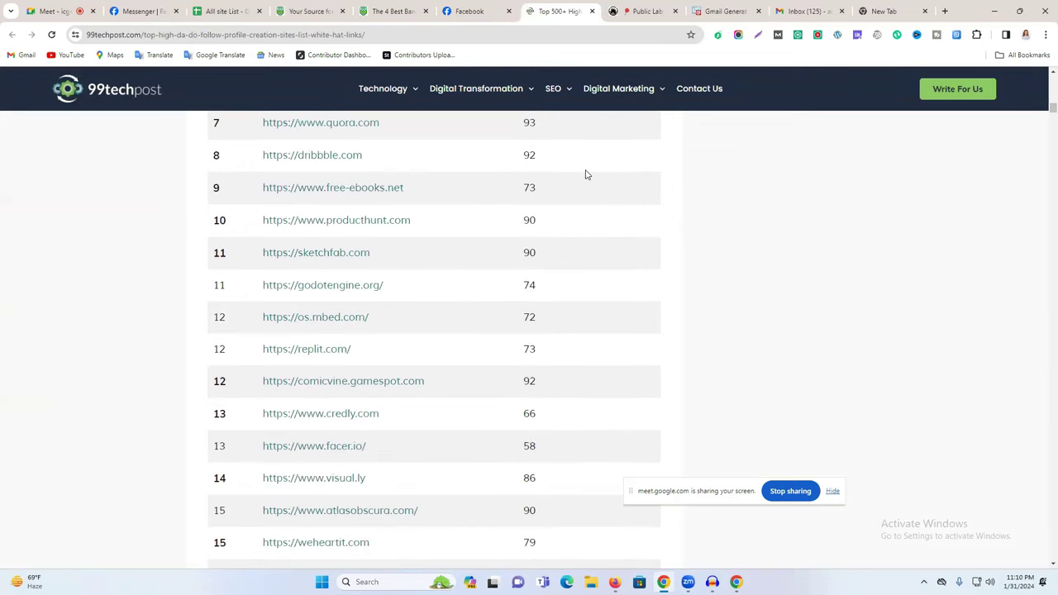
pyautogui.click(393, 11)
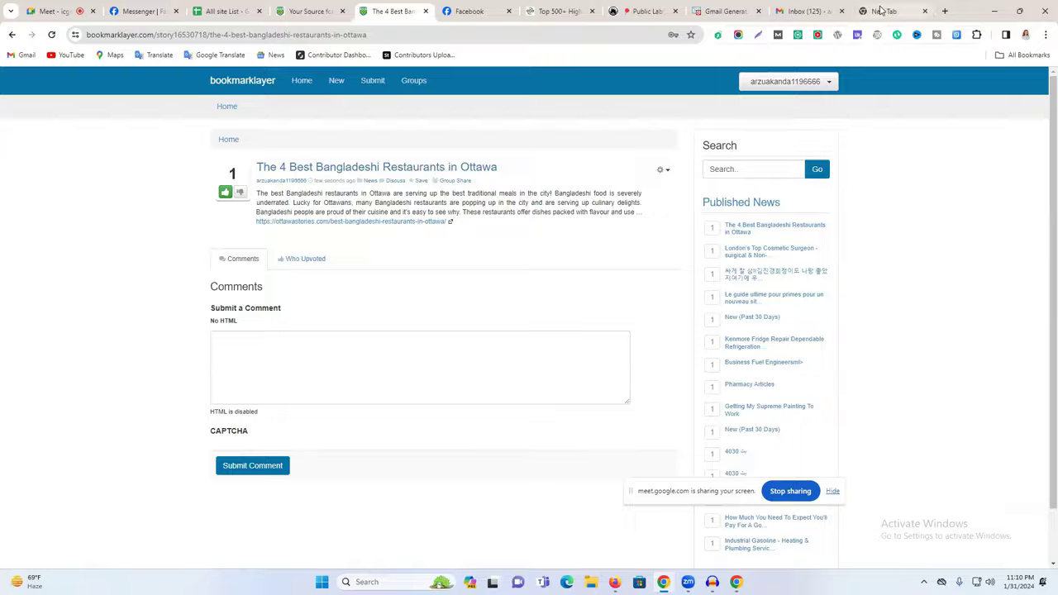
pyautogui.click(889, 11)
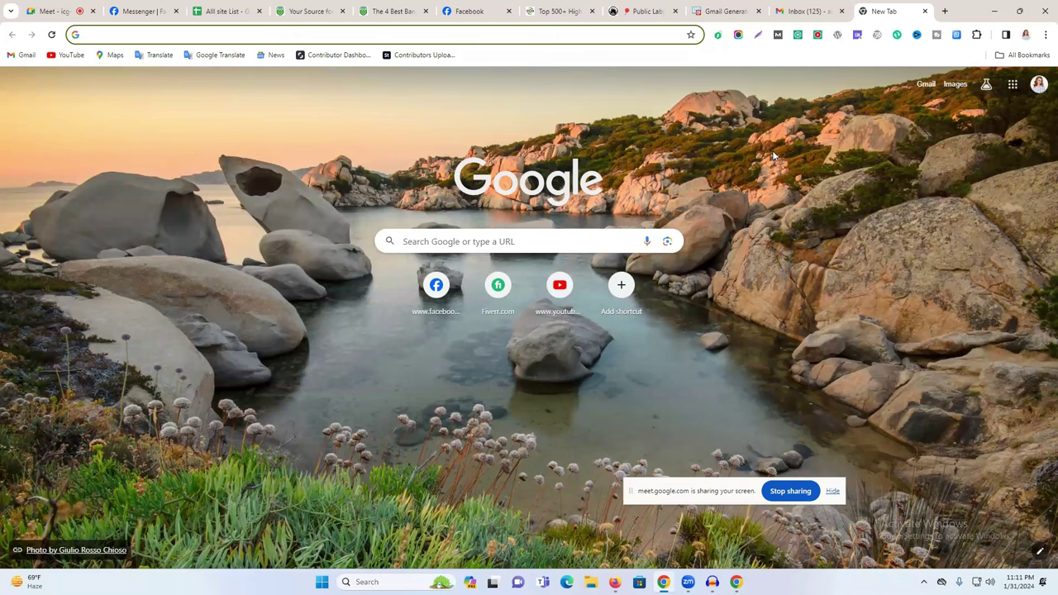
# Go to Google Drive through the Google apps menu and open its New menu.
pyautogui.click(1039, 84)
pyautogui.click(1014, 86)
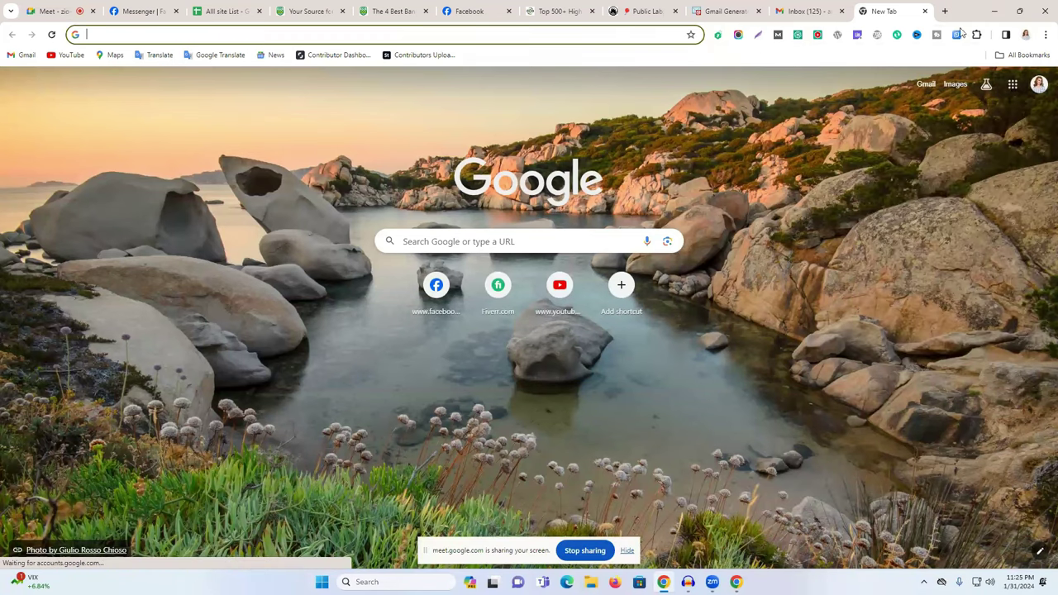
pyautogui.click(1014, 85)
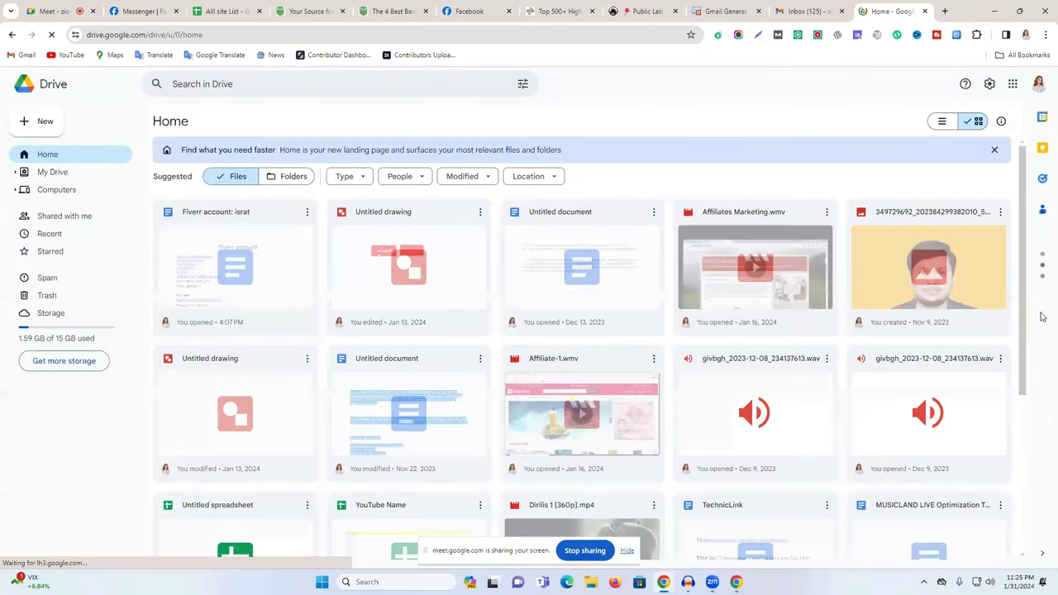
pyautogui.click(43, 124)
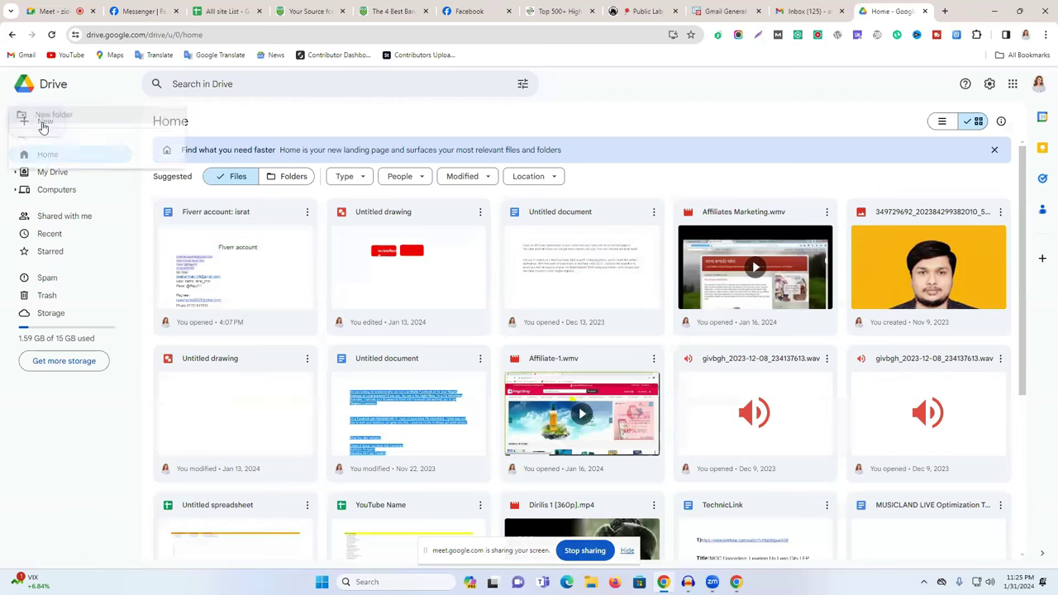
# Create a blank spreadsheet and rename it 'Link Building'.
pyautogui.click(100, 208)
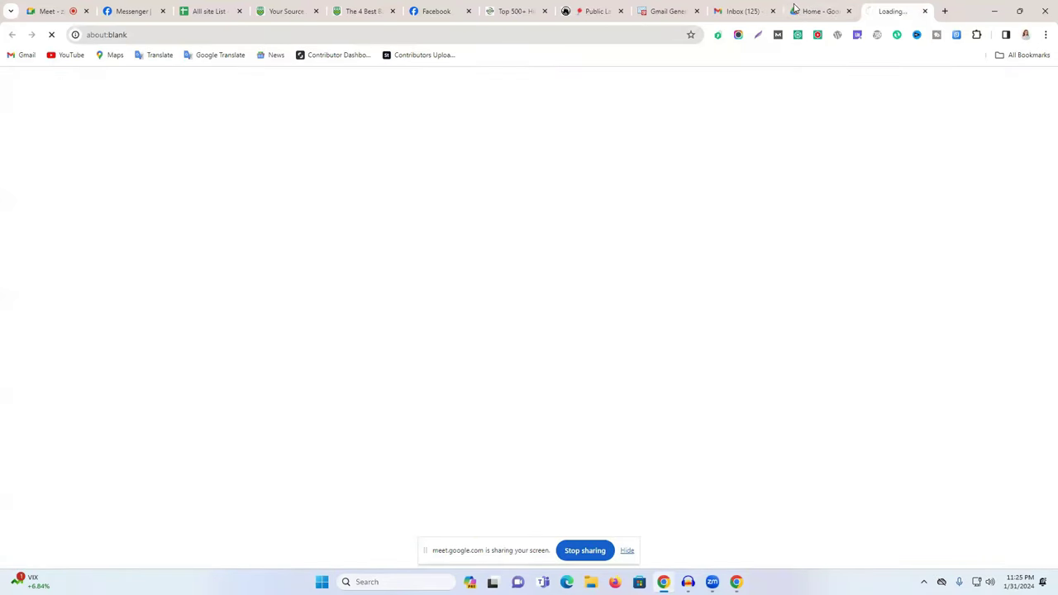
pyautogui.click(848, 10)
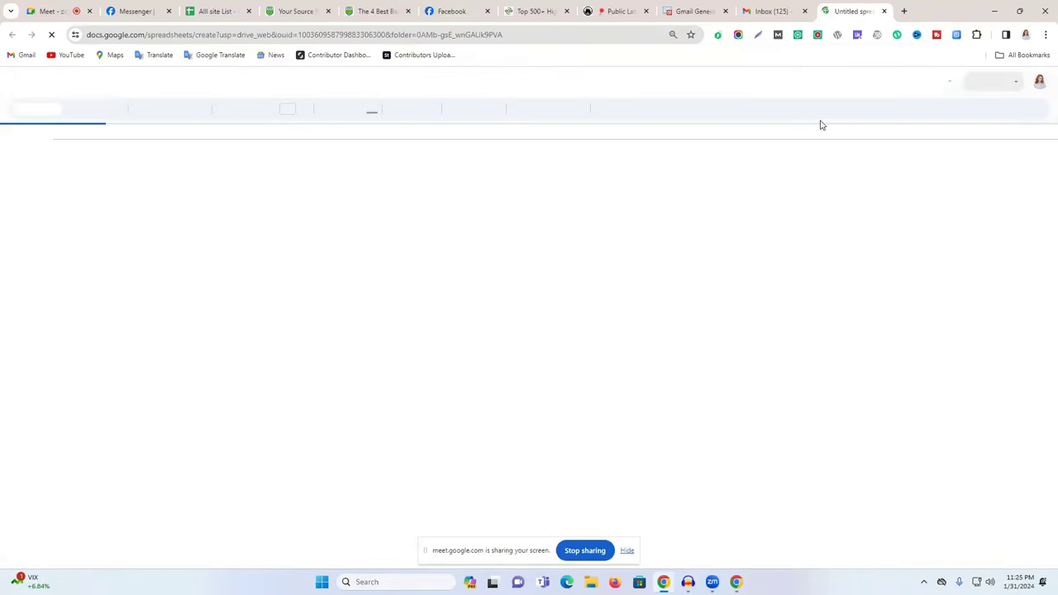
pyautogui.click(59, 78)
pyautogui.click(70, 77)
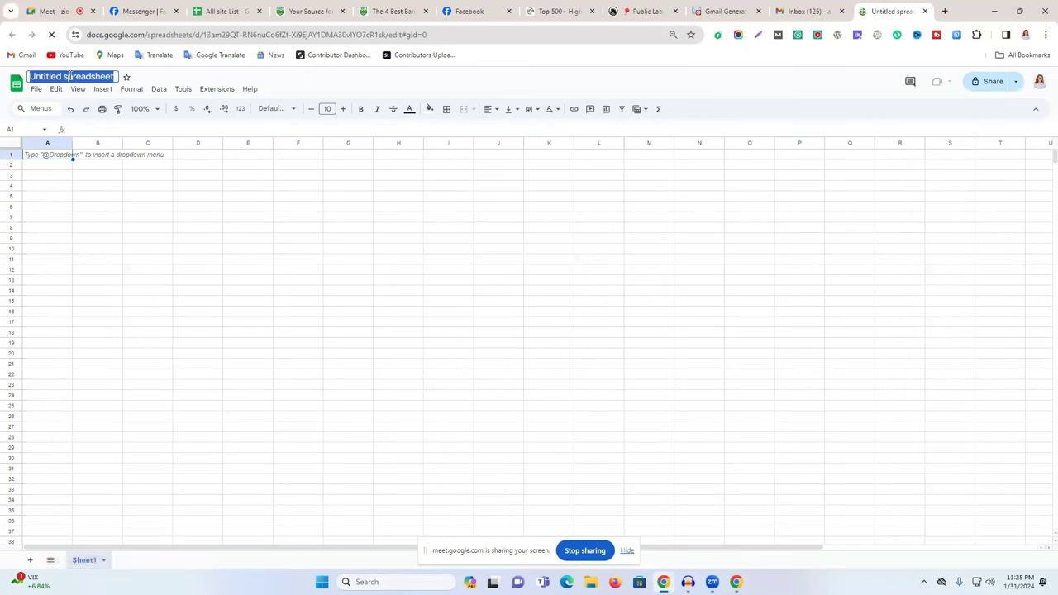
pyautogui.write('L')
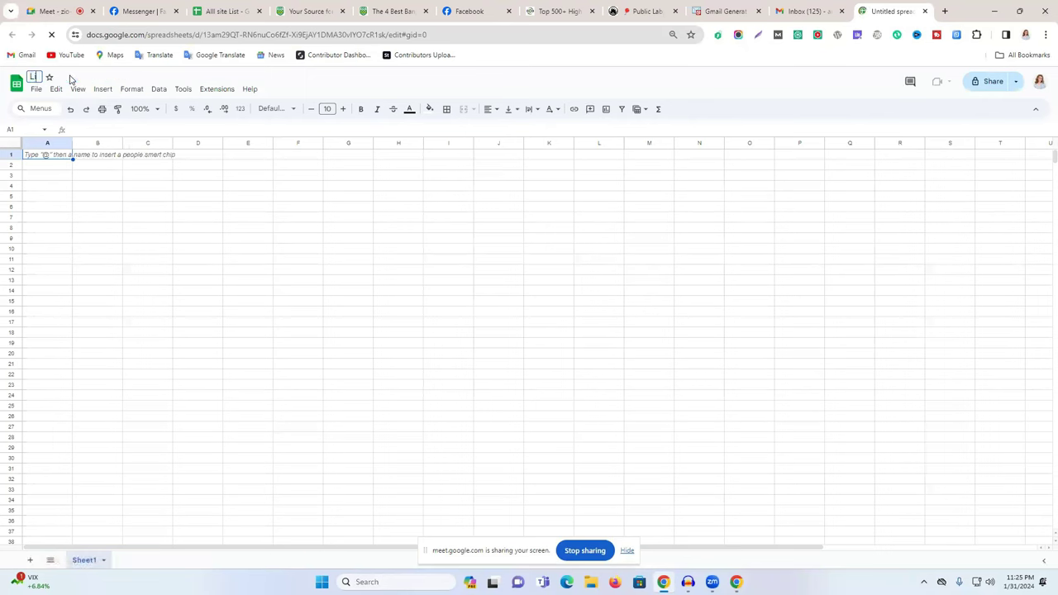
pyautogui.write('ink Building')
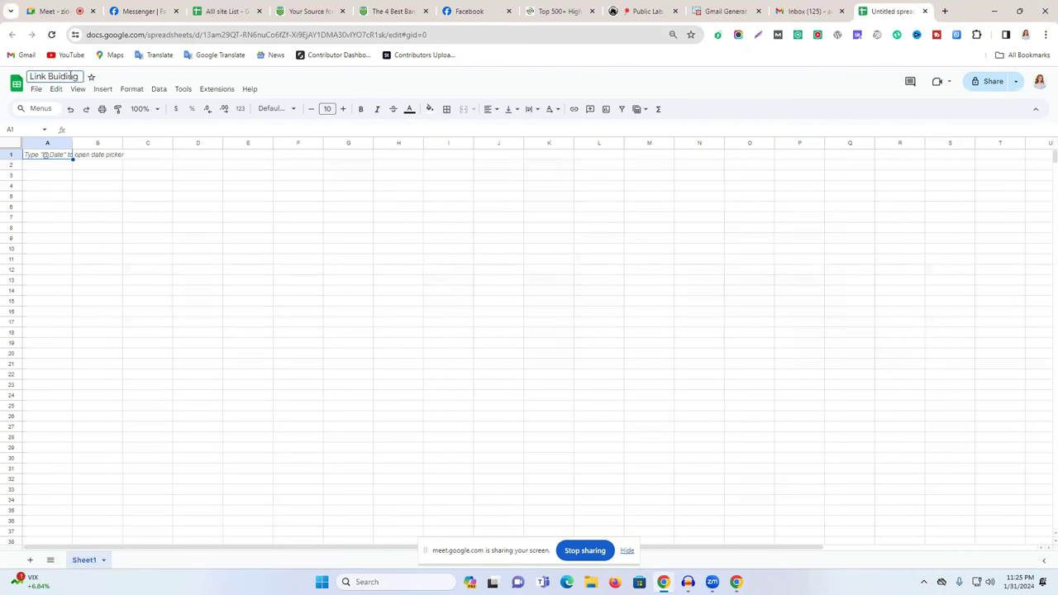
pyautogui.press('Return')
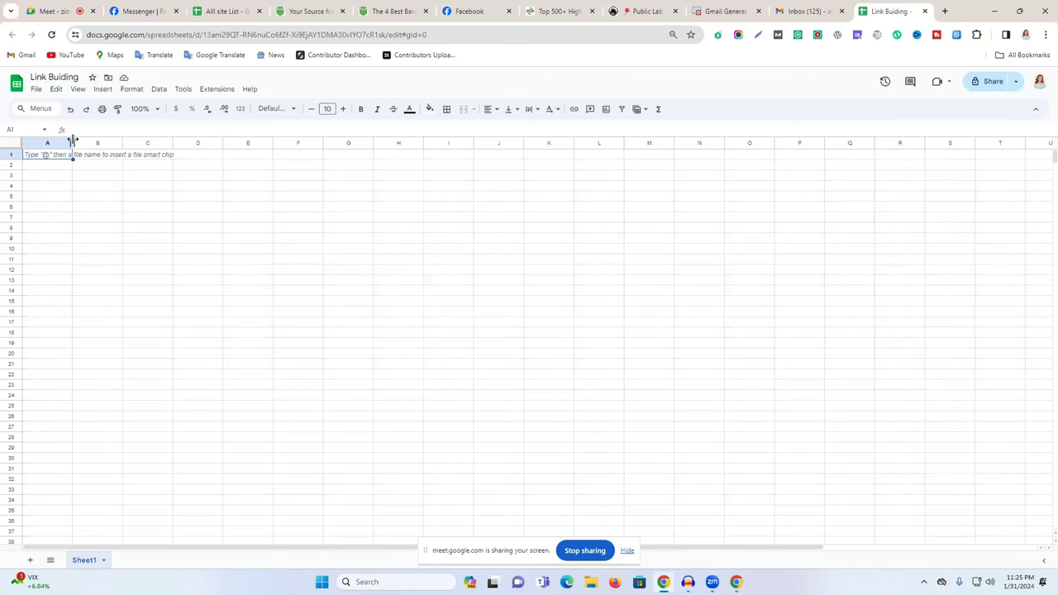
# Set the whole sheet's font size to 16 and zoom to 125%.
pyautogui.click(10, 145)
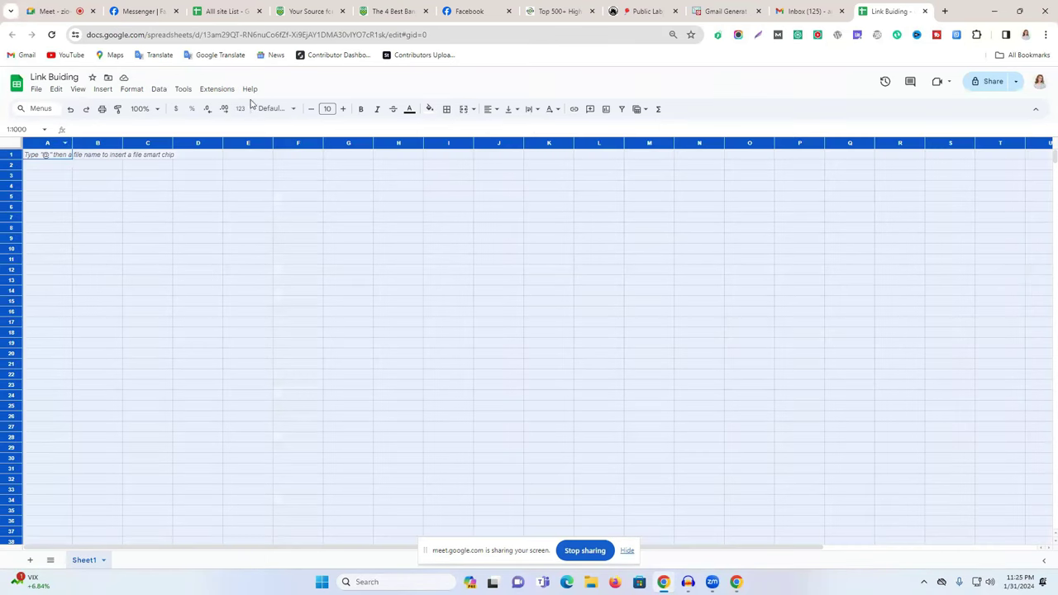
pyautogui.click(343, 109)
pyautogui.click(343, 109)
pyautogui.click(343, 109)
pyautogui.click(344, 109)
pyautogui.click(343, 110)
pyautogui.click(343, 109)
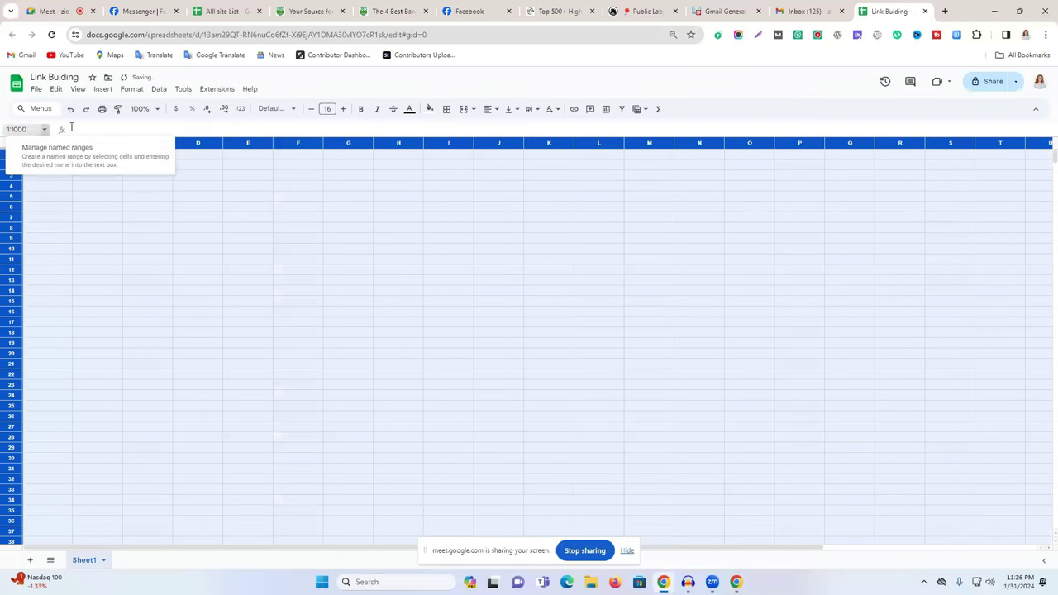
pyautogui.click(158, 110)
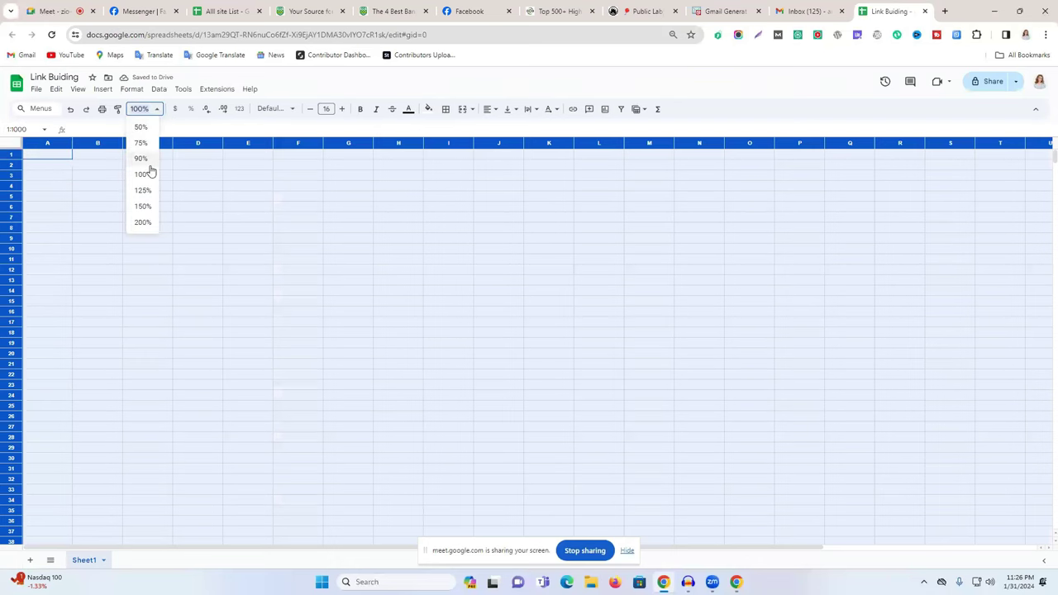
pyautogui.click(146, 190)
# Narrow column A, enter headers 'No' and 'Website Link', and widen column B.
pyautogui.click(40, 144)
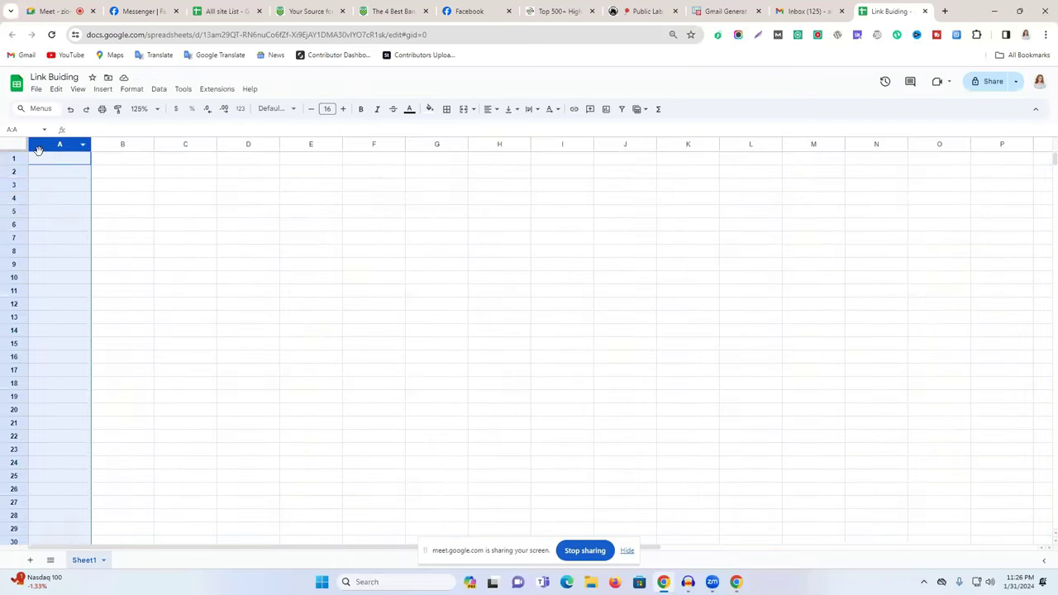
pyautogui.moveTo(89, 144); pyautogui.dragTo(49, 144)
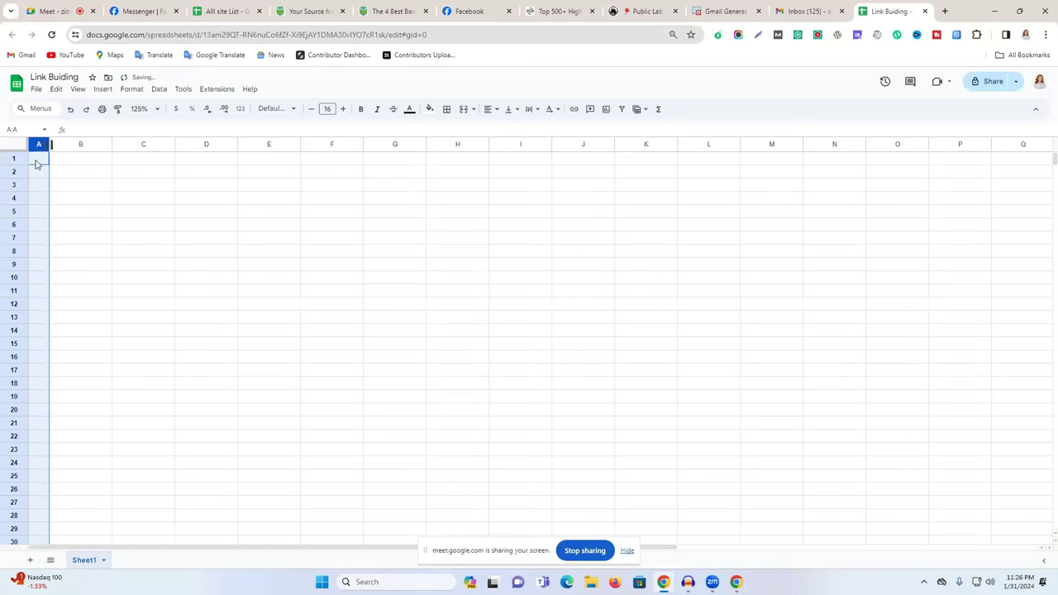
pyautogui.click(42, 161)
pyautogui.write('N')
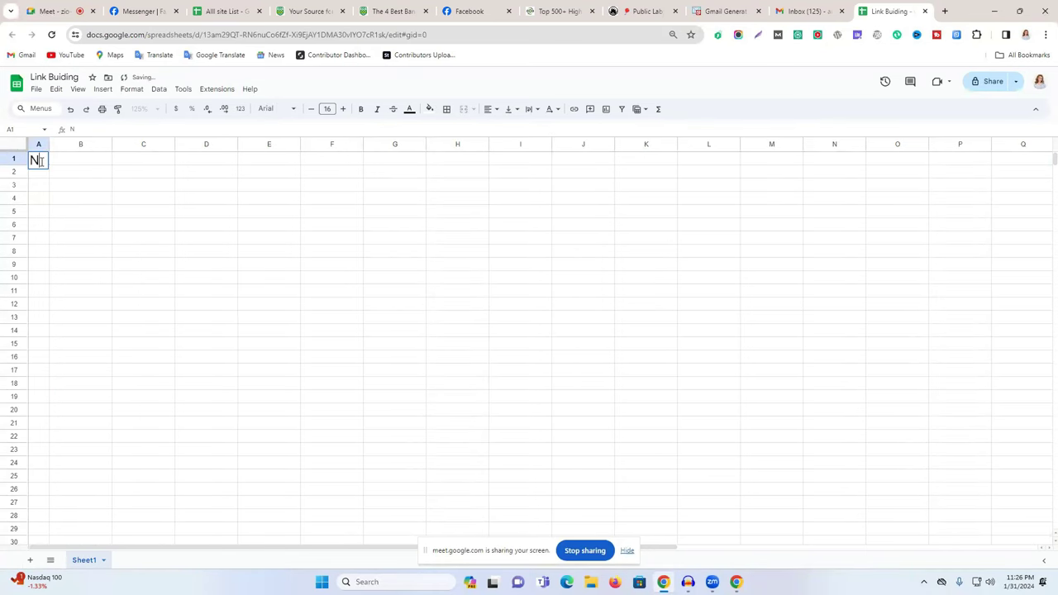
pyautogui.write('o')
pyautogui.click(85, 161)
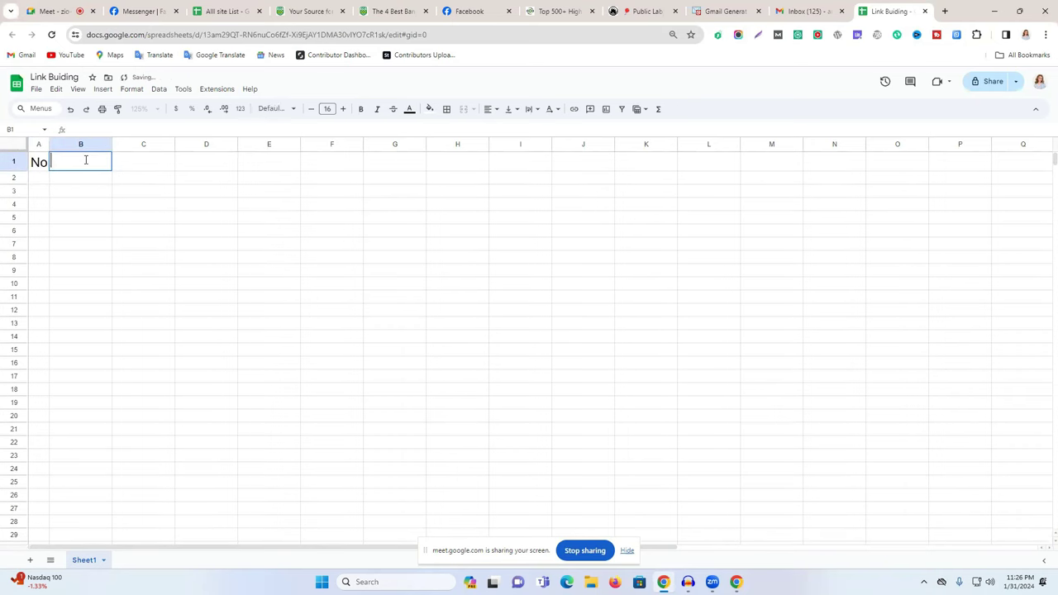
pyautogui.write('Website Link')
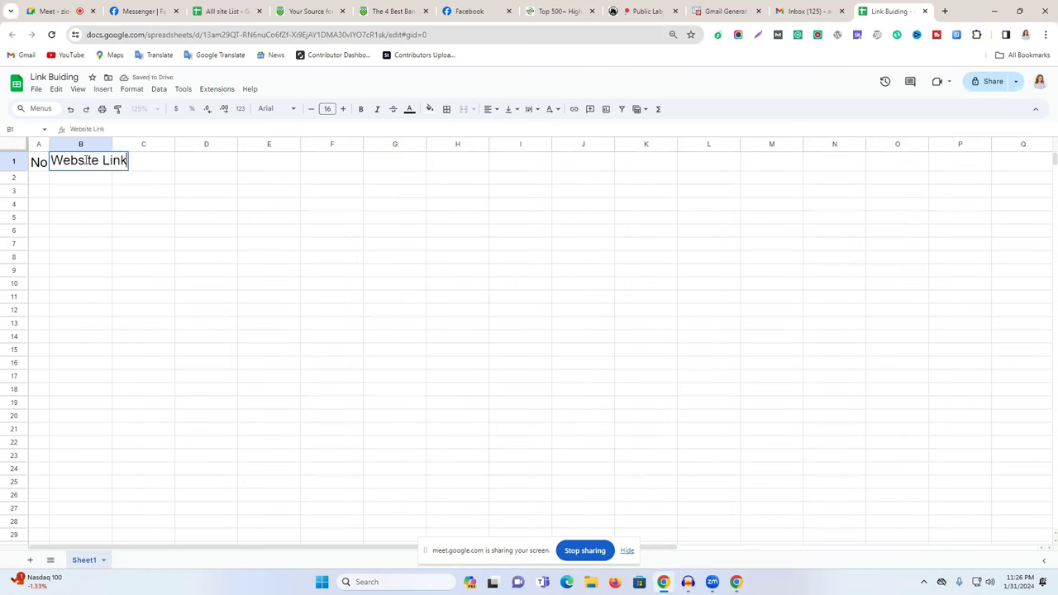
pyautogui.click(161, 208)
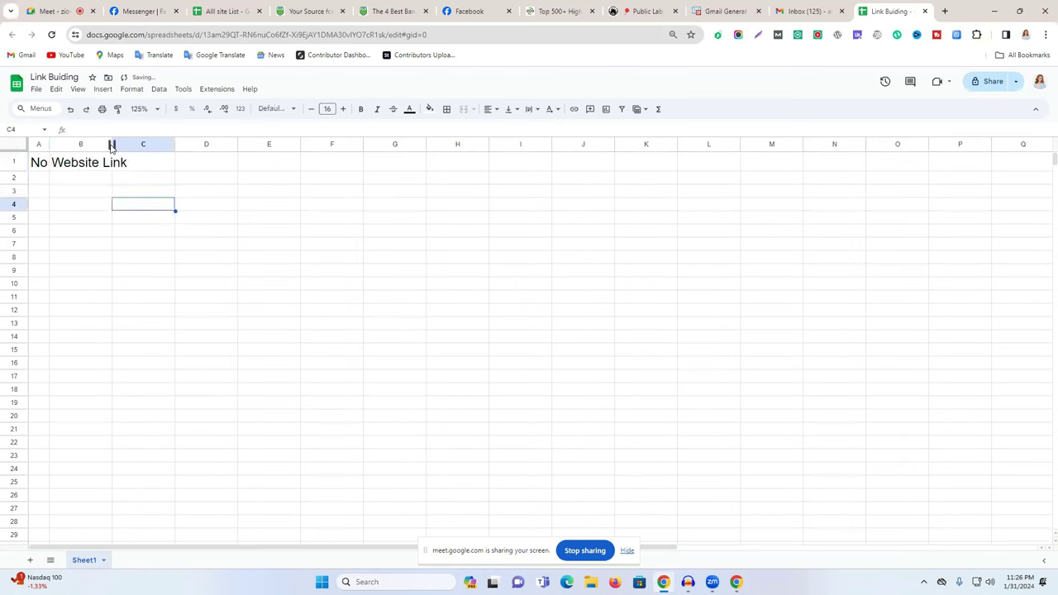
pyautogui.moveTo(112, 145); pyautogui.dragTo(143, 145)
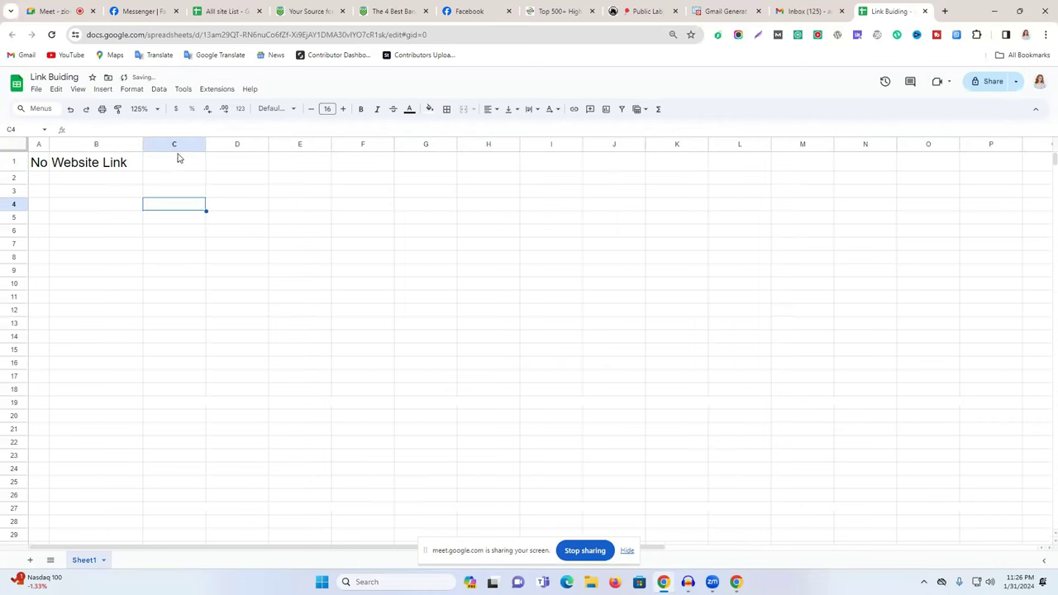
# Enter the DA and PA headers, then move those columns far to the right.
pyautogui.click(171, 168)
pyautogui.doubleClick(171, 168)
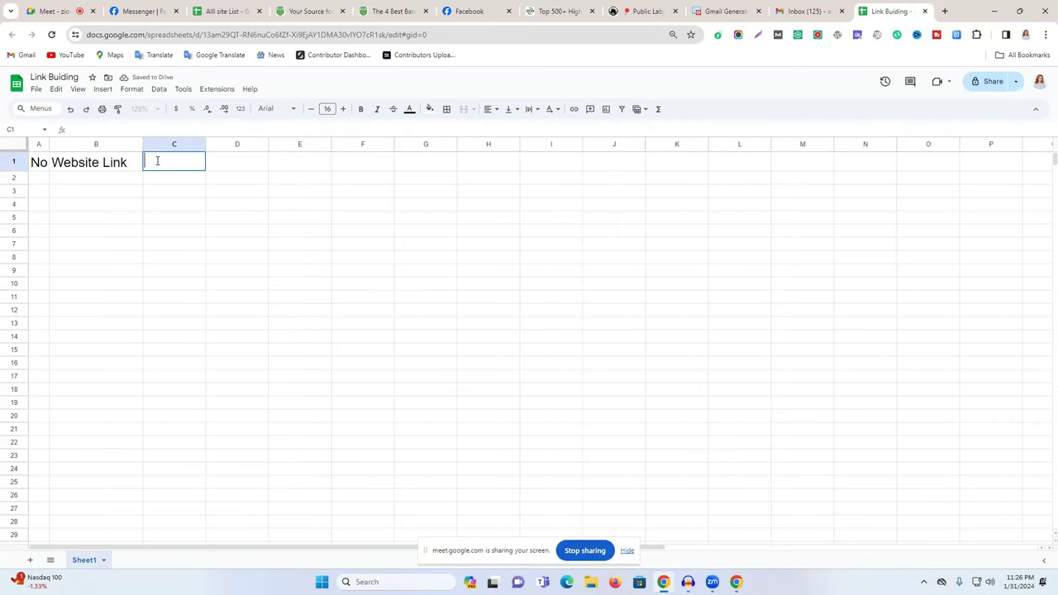
pyautogui.write('DA')
pyautogui.click(224, 162)
pyautogui.doubleClick(224, 162)
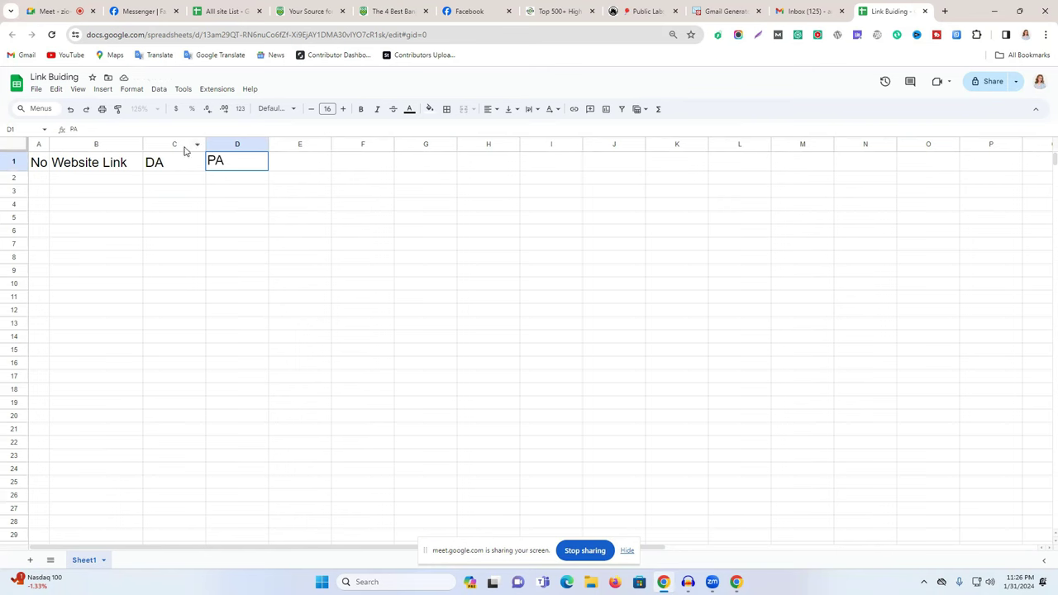
pyautogui.click(162, 144)
pyautogui.moveTo(160, 144); pyautogui.dragTo(507, 159)
pyautogui.click(211, 232)
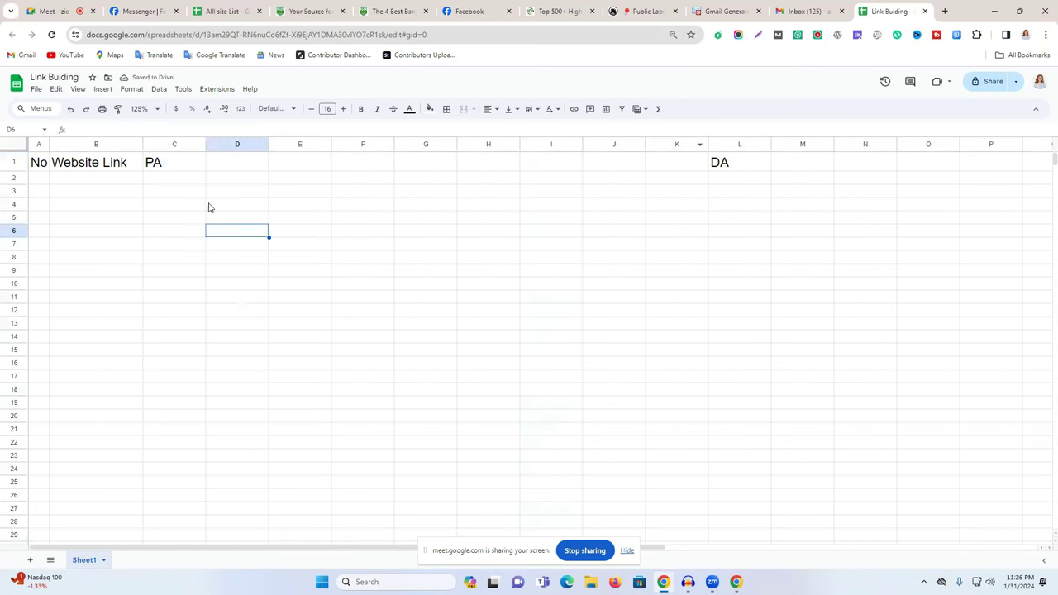
pyautogui.click(169, 146)
pyautogui.moveTo(165, 145); pyautogui.dragTo(800, 148)
# Enter 'Screenshot Link' in C1 and widen column C to fit.
pyautogui.click(163, 168)
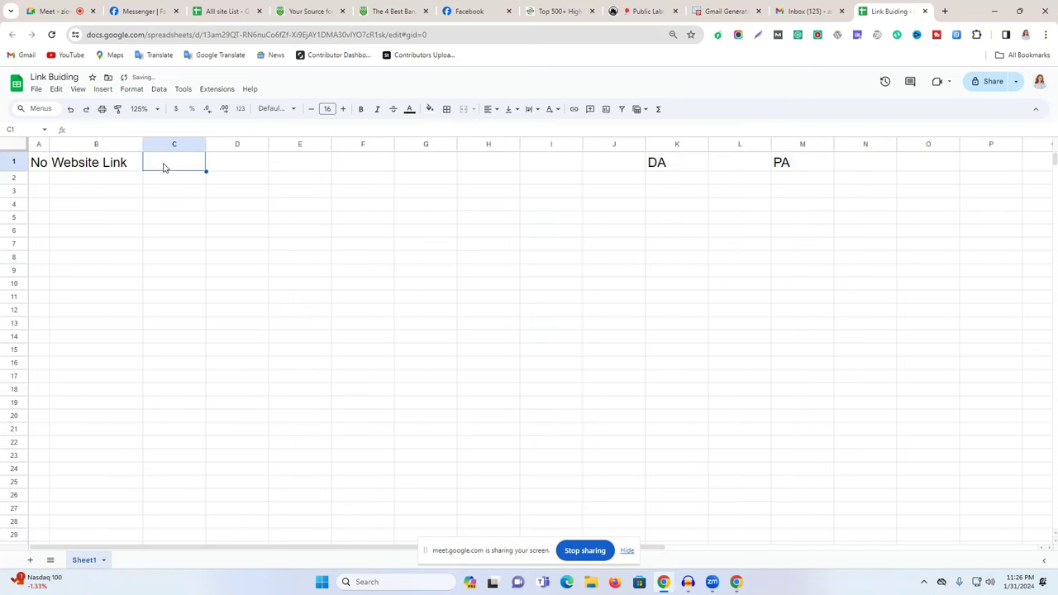
pyautogui.write('Screenshot i')
pyautogui.press('BackSpace')
pyautogui.press('BackSpace')
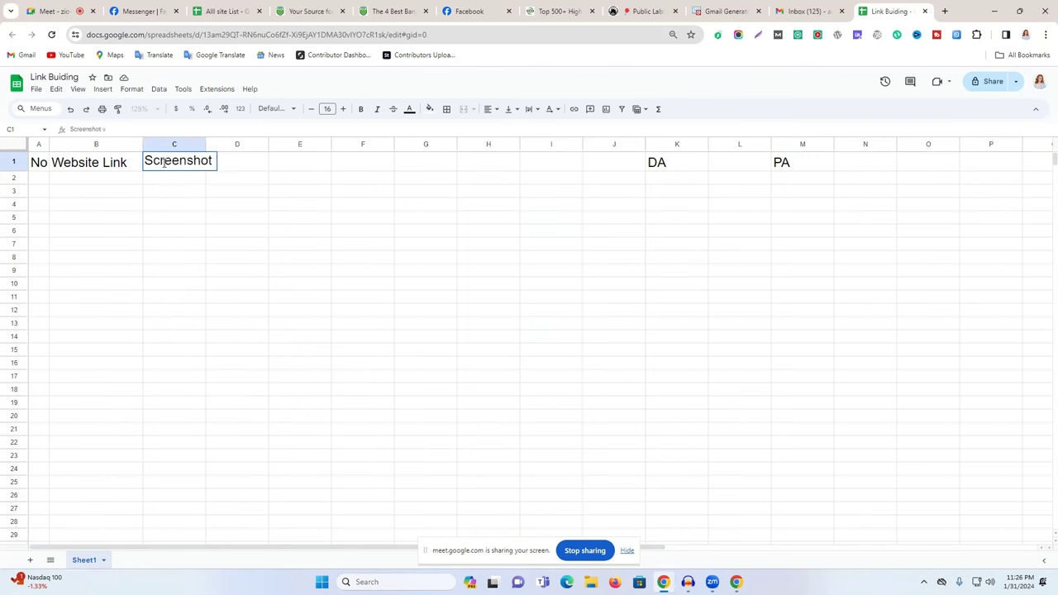
pyautogui.write('Link')
pyautogui.click(285, 192)
pyautogui.moveTo(206, 143); pyautogui.dragTo(250, 143)
# Enter 'Live Link/Profile Link' in D1 and widen column D to fit.
pyautogui.doubleClick(282, 159)
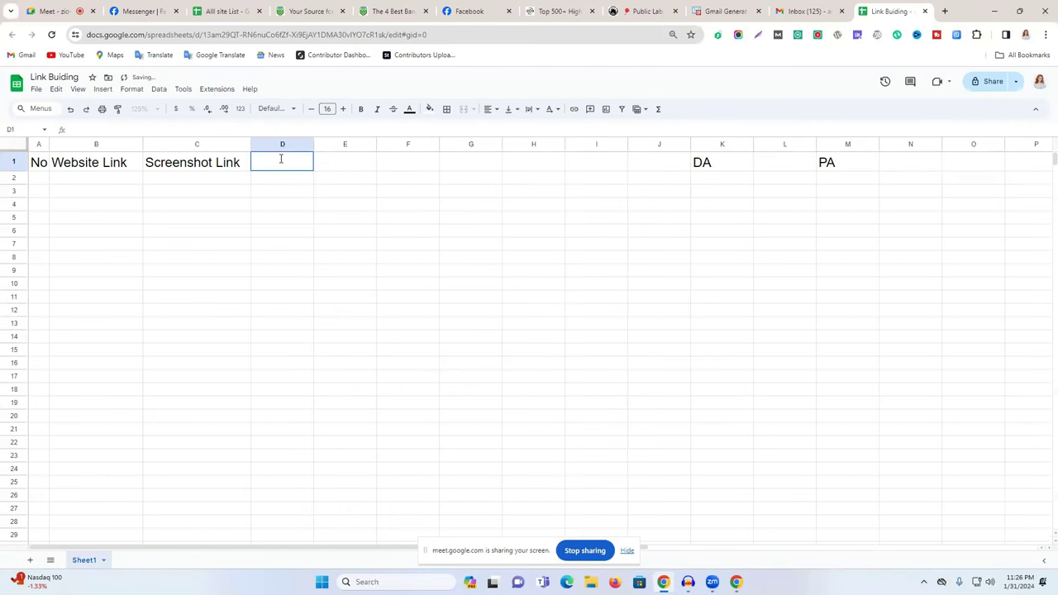
pyautogui.write('Lives')
pyautogui.press('BackSpace')
pyautogui.press('BackSpace')
pyautogui.press('BackSpace')
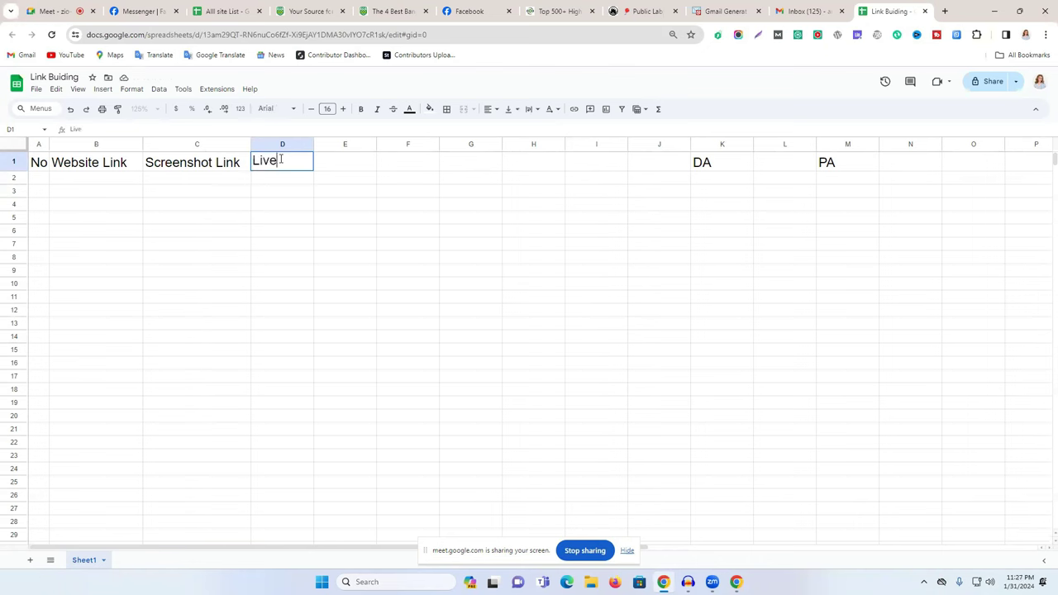
pyautogui.write('Link')
pyautogui.click(279, 161)
pyautogui.write('Link/Pr')
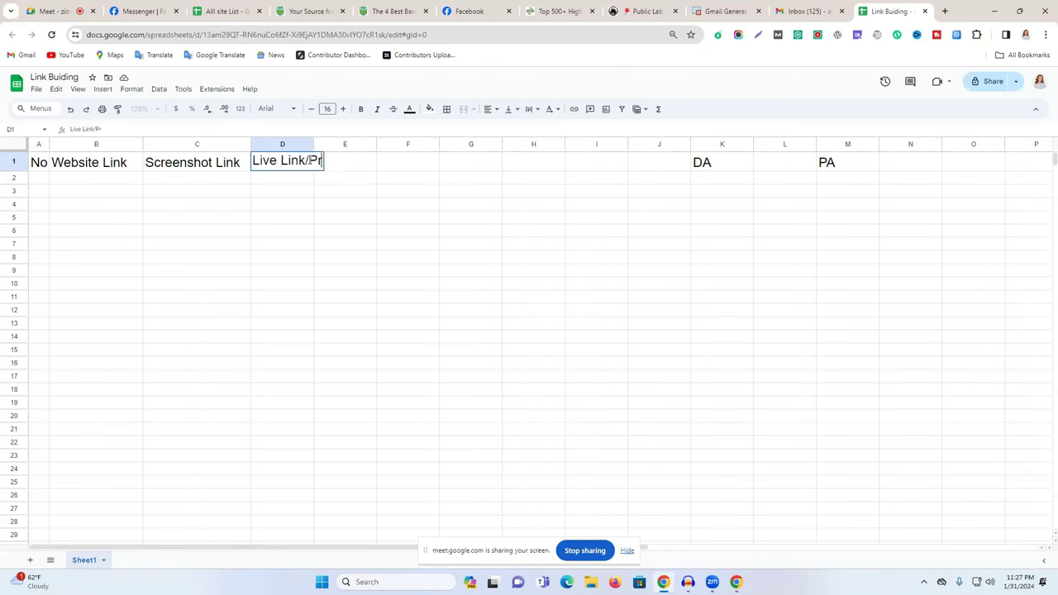
pyautogui.write('ofile Link')
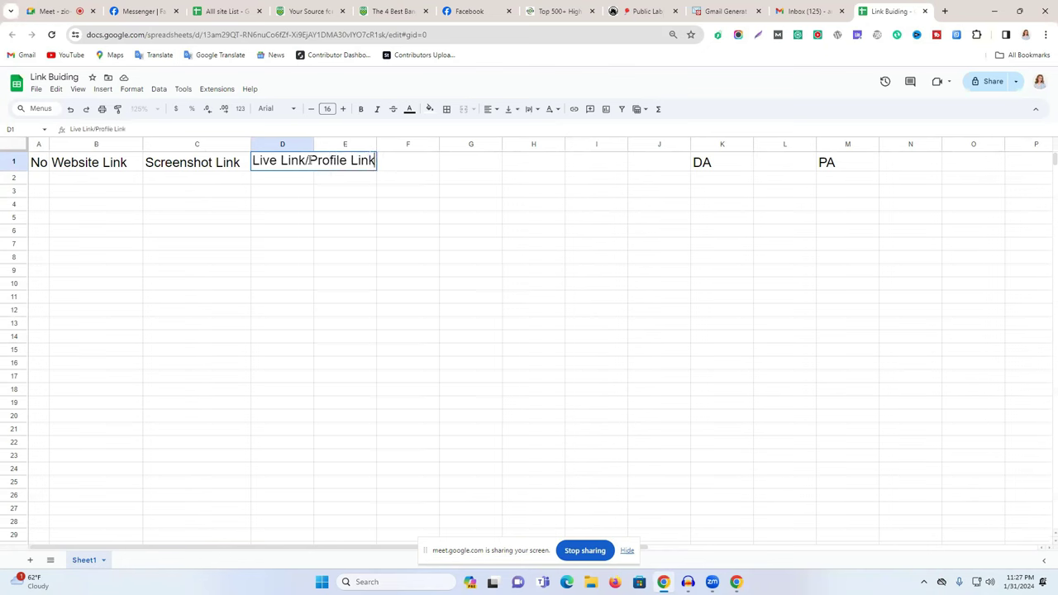
pyautogui.moveTo(315, 144); pyautogui.dragTo(392, 144)
pyautogui.click(425, 191)
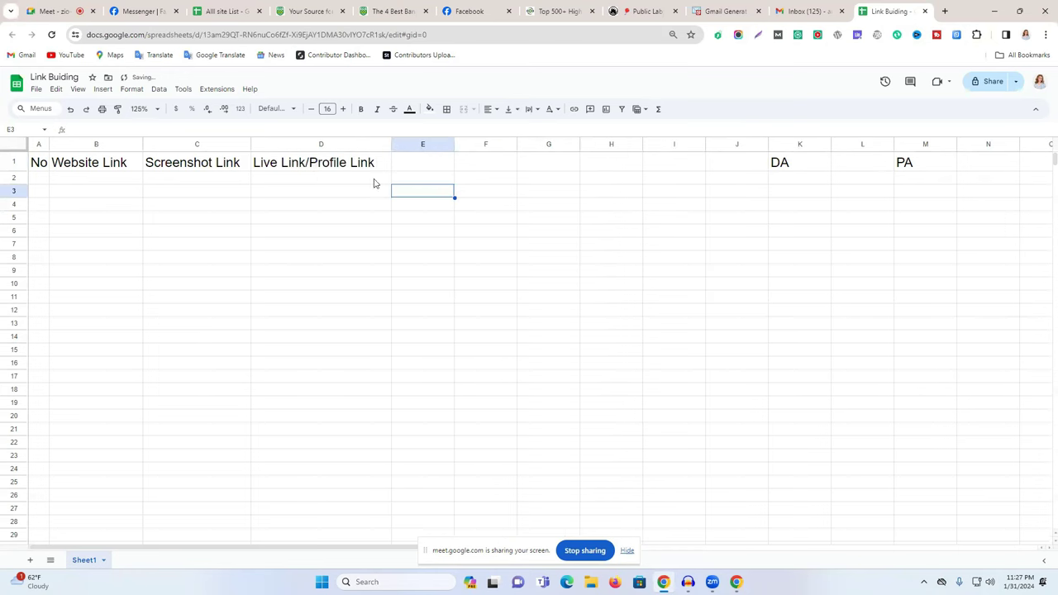
# Move the DA and PA columns back into columns E and F.
pyautogui.click(788, 146)
pyautogui.moveTo(787, 145); pyautogui.dragTo(426, 162)
pyautogui.click(923, 150)
pyautogui.moveTo(919, 144); pyautogui.dragTo(497, 149)
pyautogui.click(595, 194)
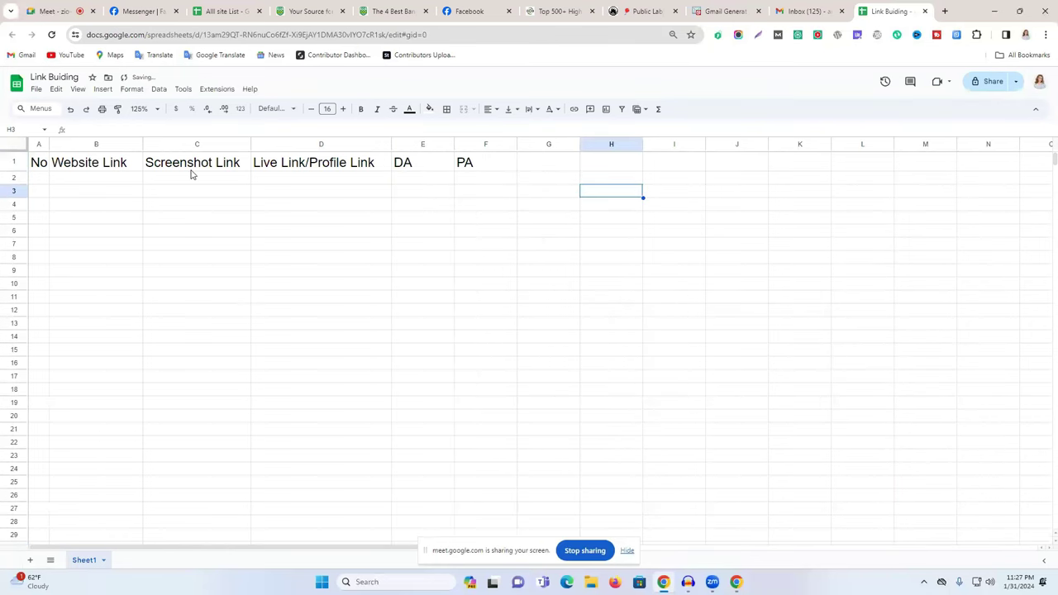
pyautogui.click(18, 163)
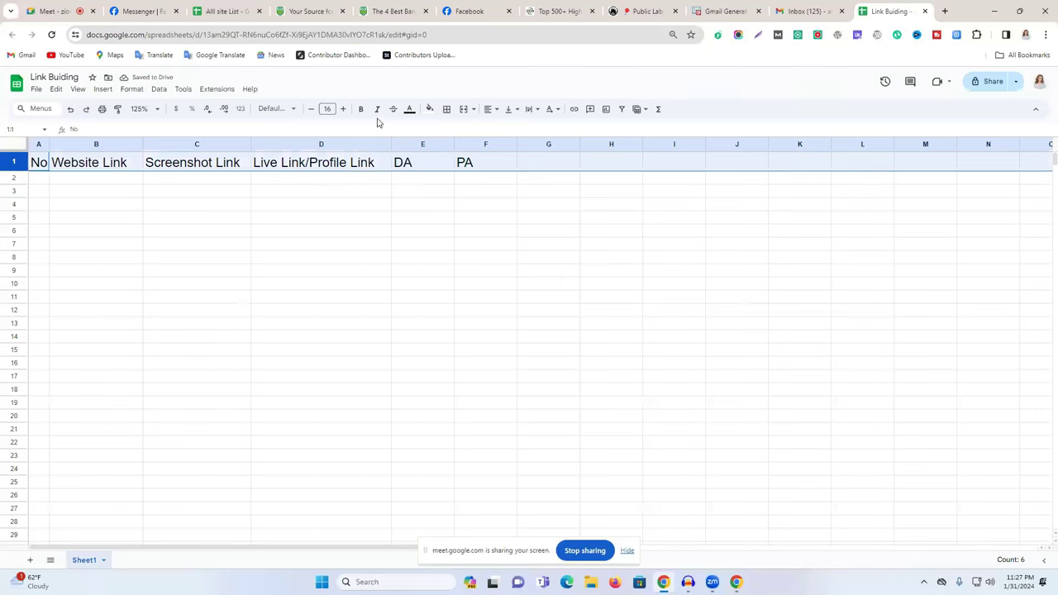
# Center the header row titles horizontally.
pyautogui.click(488, 109)
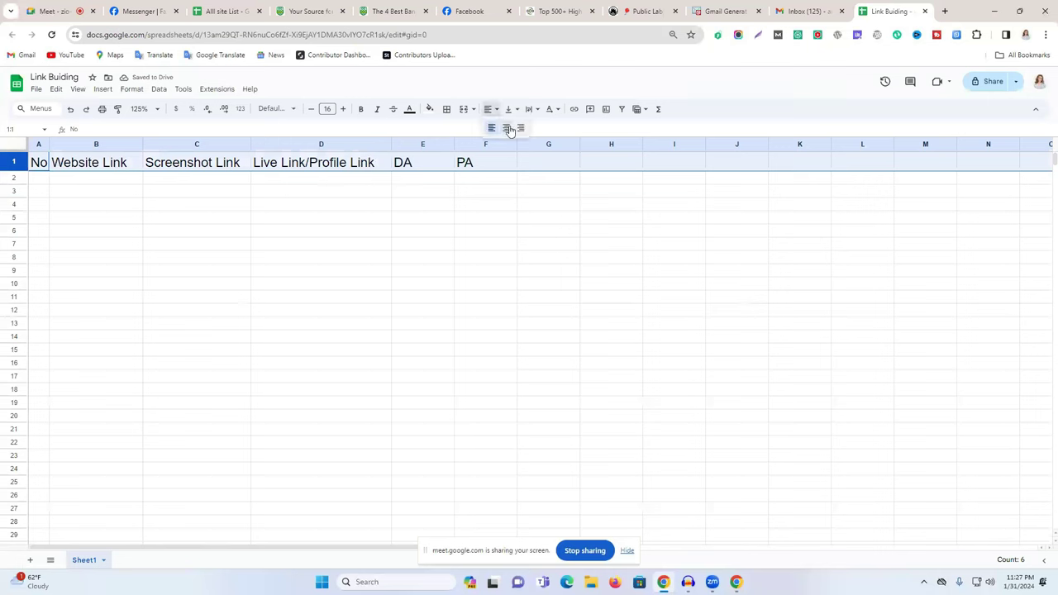
pyautogui.click(507, 129)
pyautogui.click(617, 207)
pyautogui.click(15, 157)
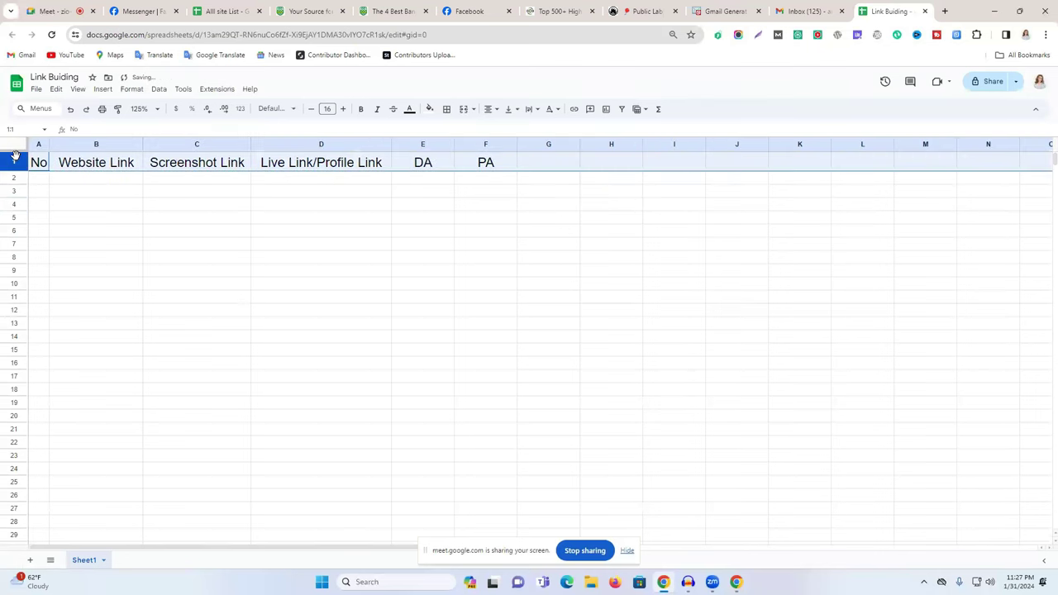
# Give the header row white text on a red fill.
pyautogui.click(410, 109)
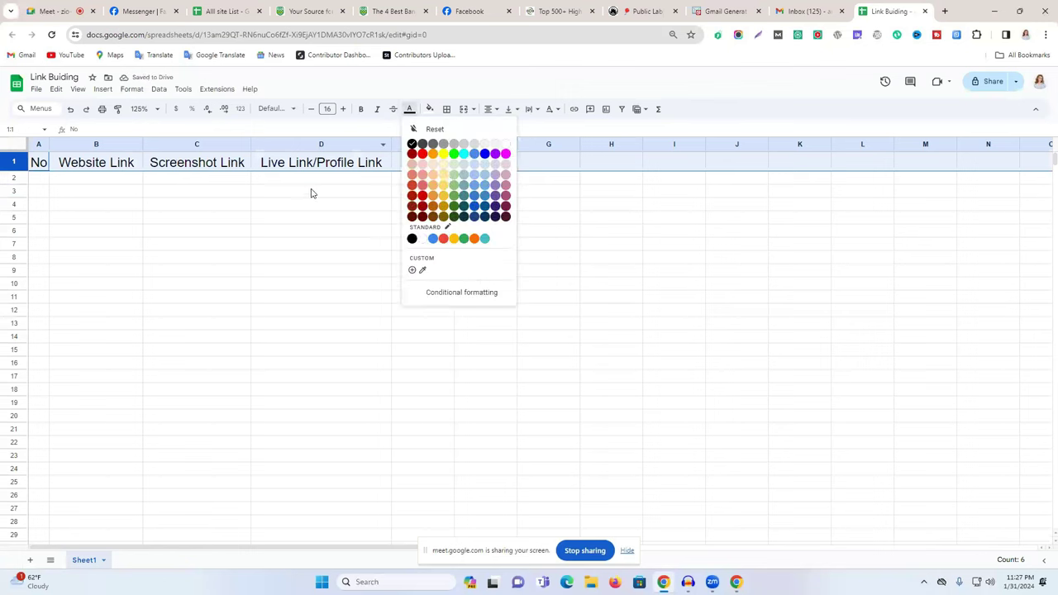
pyautogui.click(433, 154)
pyautogui.click(409, 109)
pyautogui.click(414, 146)
pyautogui.click(430, 110)
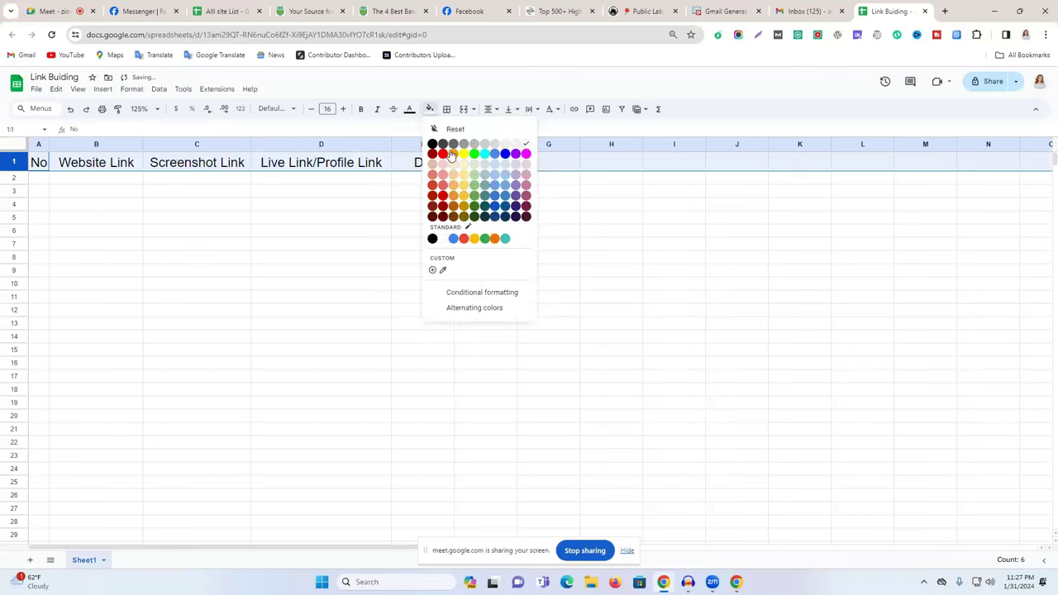
pyautogui.click(456, 154)
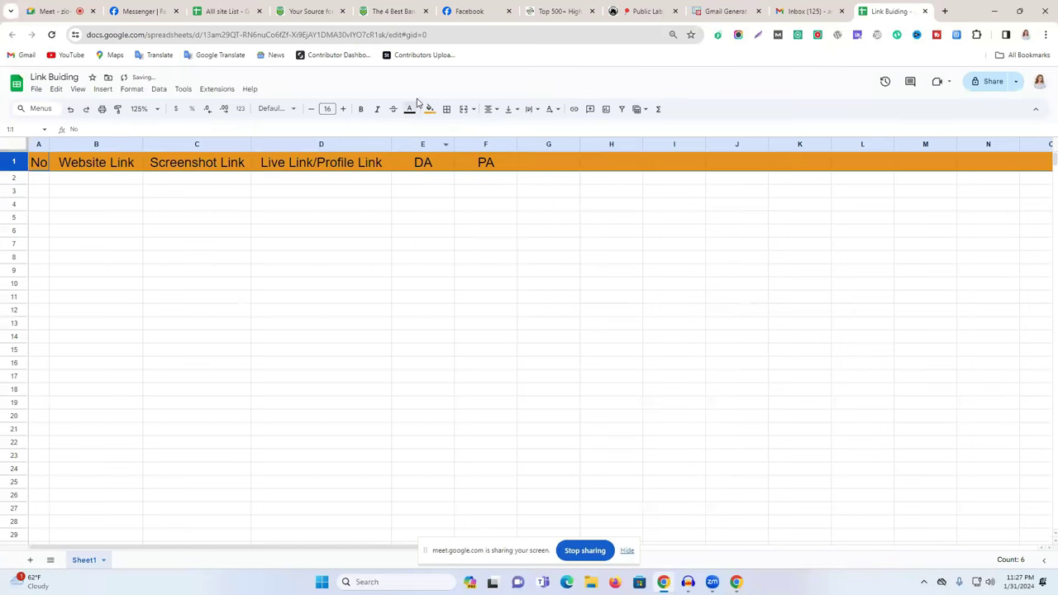
pyautogui.click(409, 110)
pyautogui.click(505, 146)
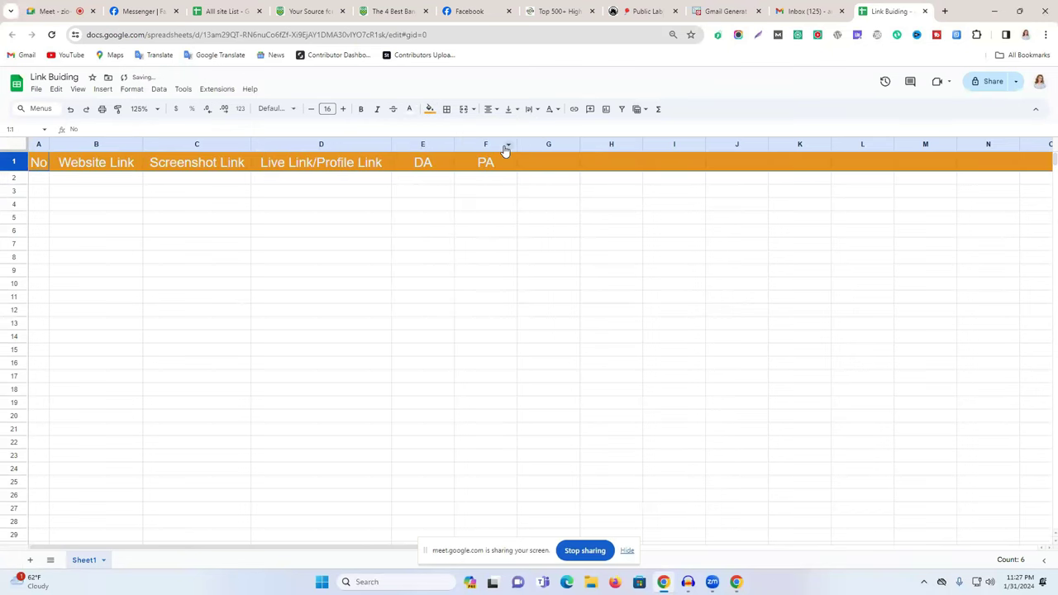
pyautogui.click(430, 109)
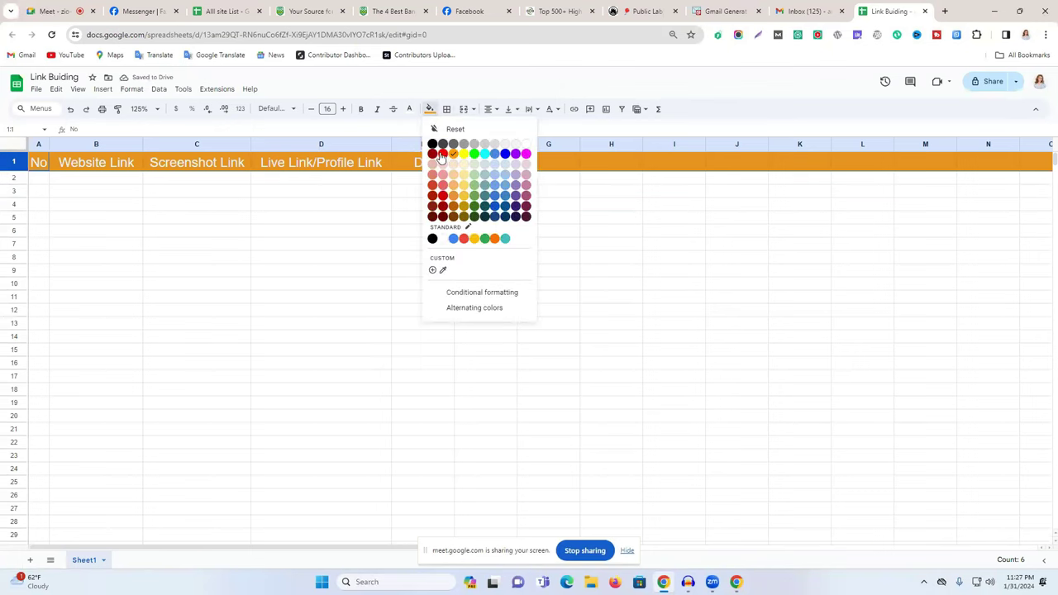
pyautogui.click(441, 153)
pyautogui.click(444, 211)
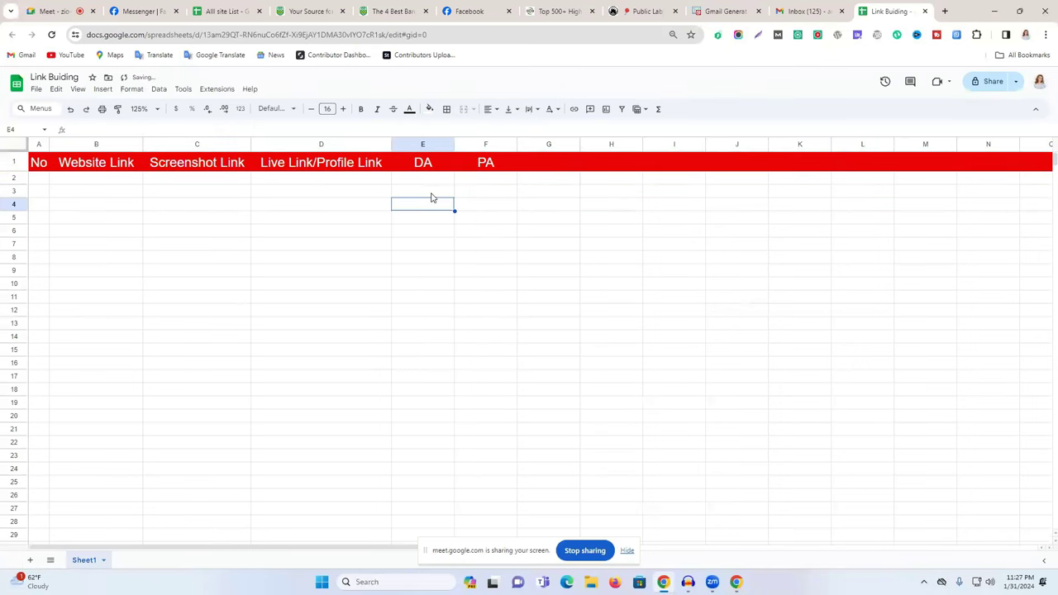
pyautogui.click(43, 178)
# Enter 1 and 2 in A2:A3 and fill column A down with sequential numbers.
pyautogui.write('1')
pyautogui.click(41, 196)
pyautogui.write('2')
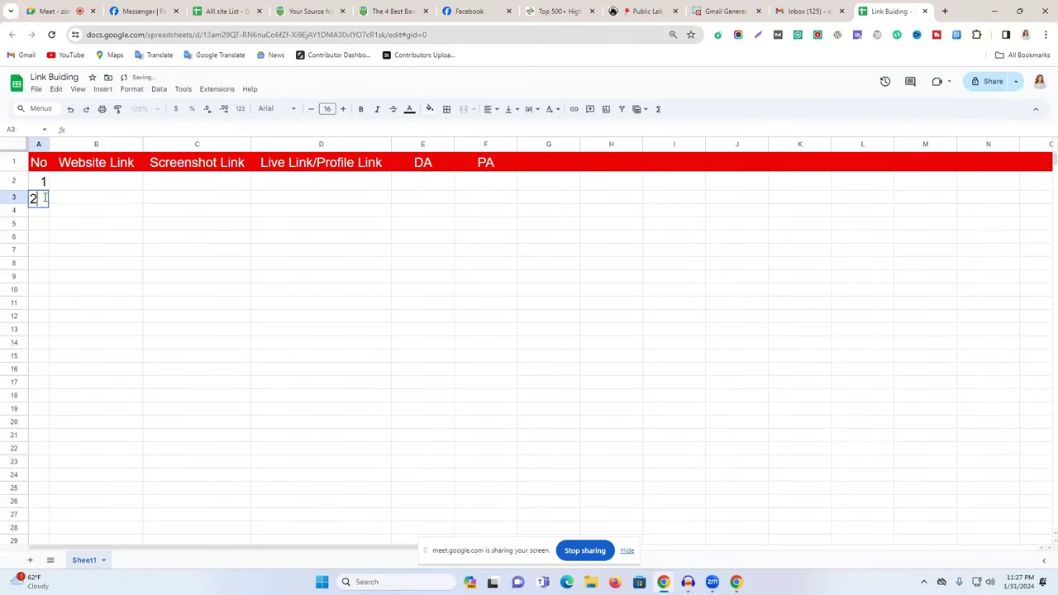
pyautogui.click(169, 223)
pyautogui.moveTo(42, 187); pyautogui.dragTo(50, 546)
pyautogui.scroll(10, 261, 421)
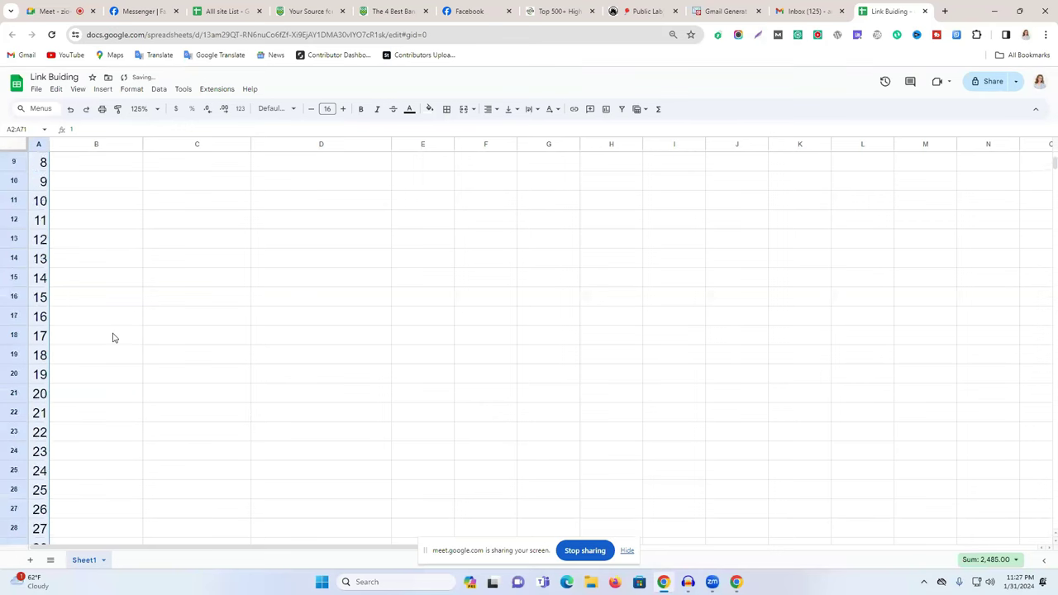
pyautogui.click(146, 303)
pyautogui.moveTo(141, 144); pyautogui.dragTo(199, 144)
pyautogui.click(480, 255)
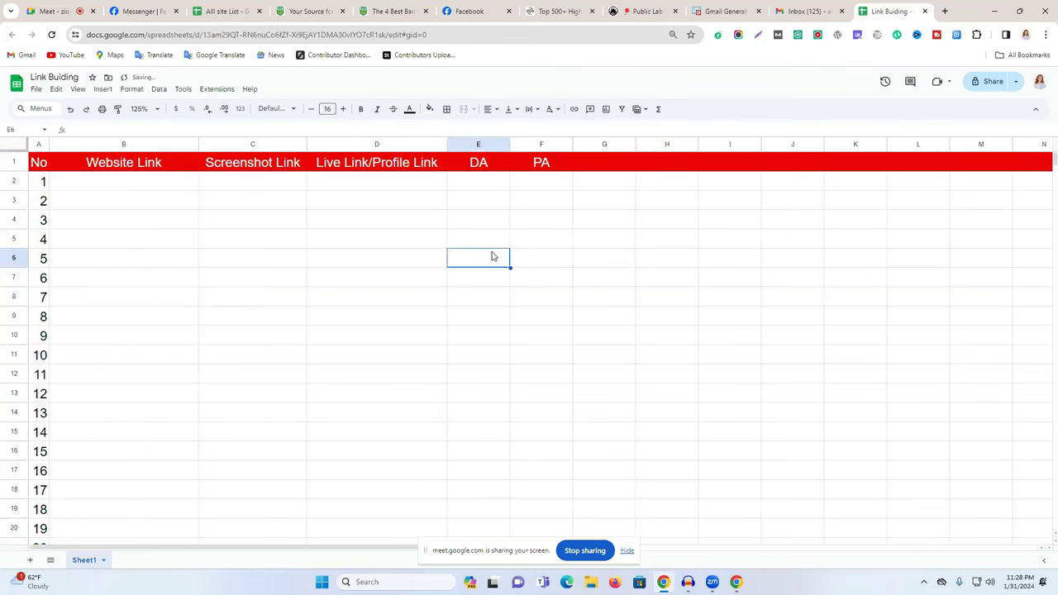
pyautogui.doubleClick(162, 182)
pyautogui.click(308, 11)
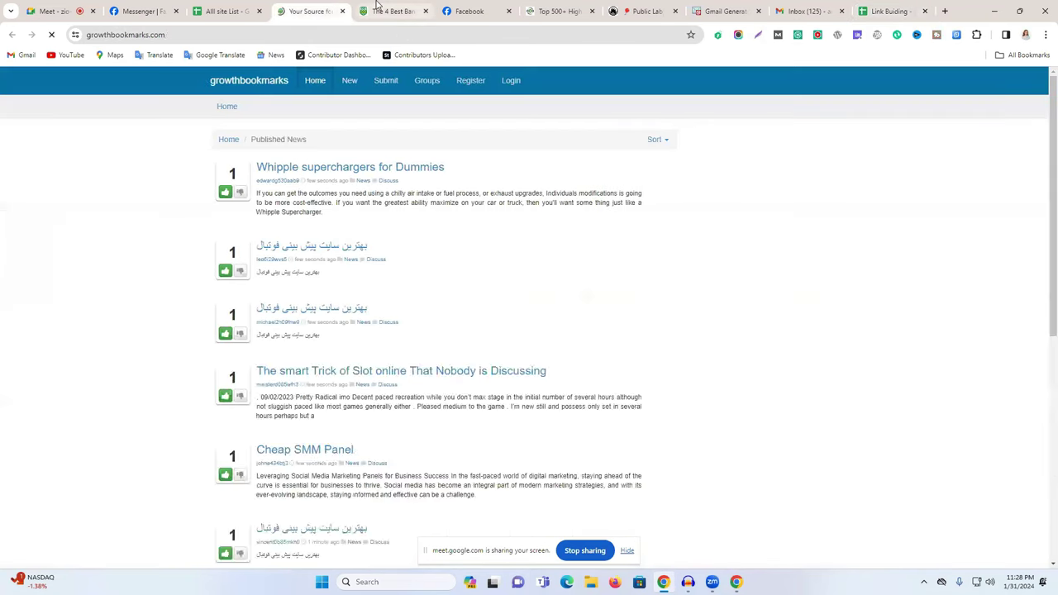
pyautogui.click(377, 7)
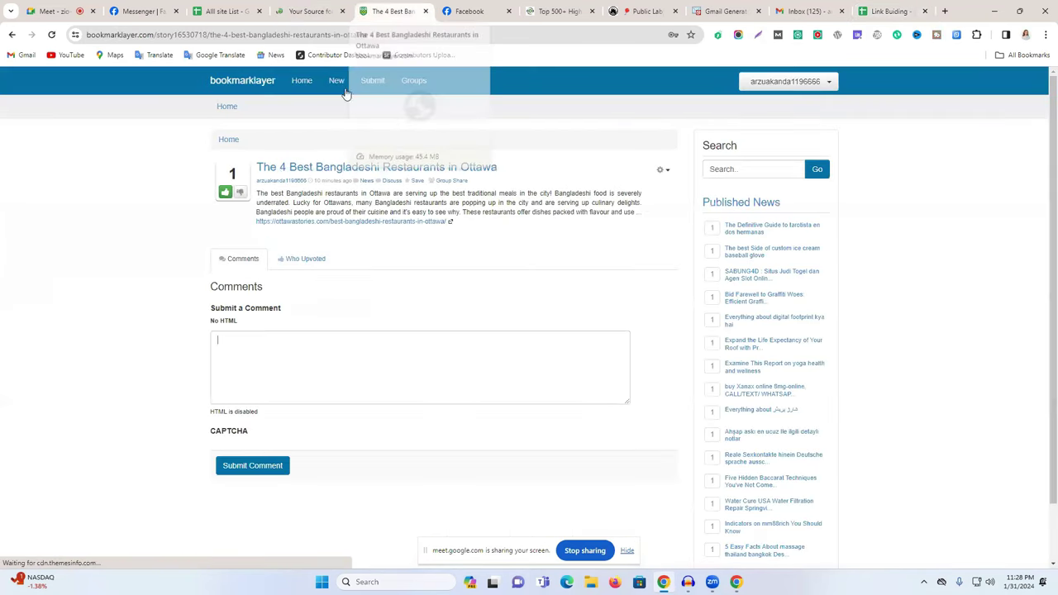
pyautogui.click(154, 34)
pyautogui.hotkey('ctrl', 'c')
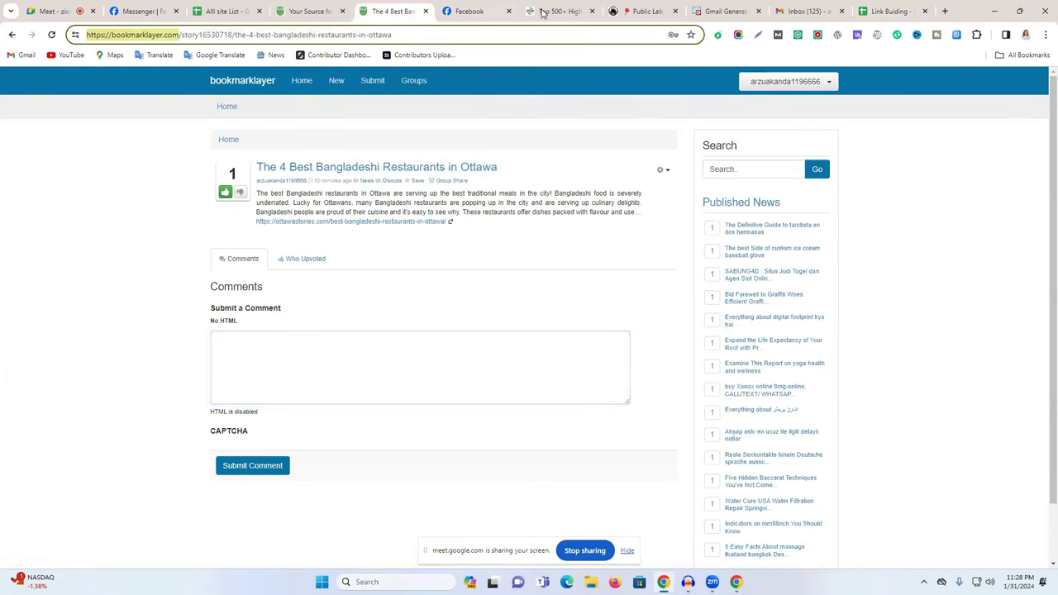
pyautogui.click(885, 7)
pyautogui.hotkey('ctrl', 'v')
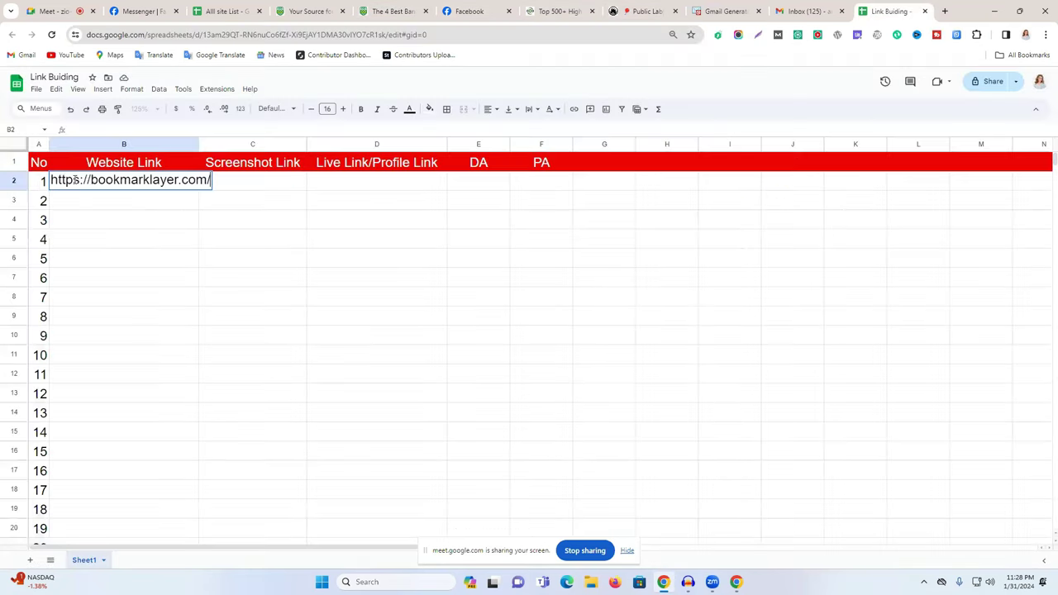
# Commit the link in B2, widen column B to fit it, and return to the story page.
pyautogui.click(170, 228)
pyautogui.moveTo(198, 142); pyautogui.dragTo(216, 144)
pyautogui.click(272, 224)
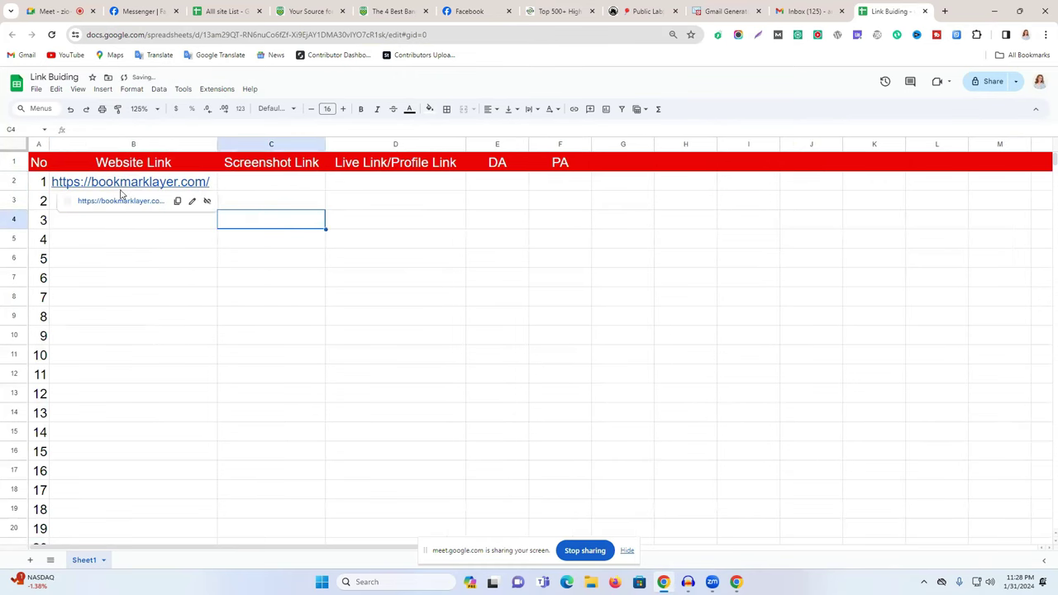
pyautogui.click(392, 10)
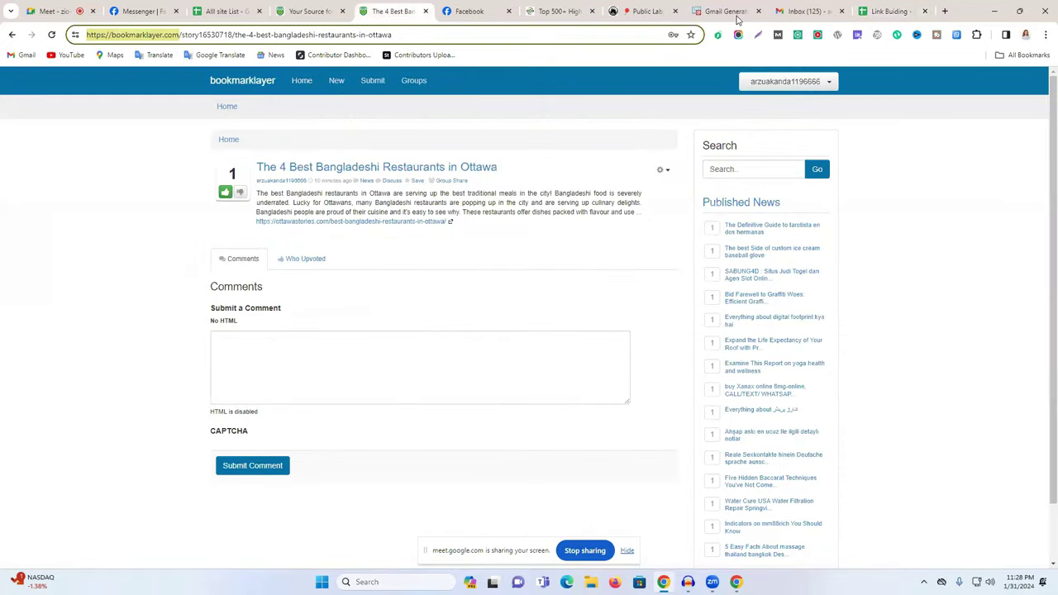
# Go from the installed extensions list to the Manage extensions page, then to the Chrome Web Store.
pyautogui.click(977, 35)
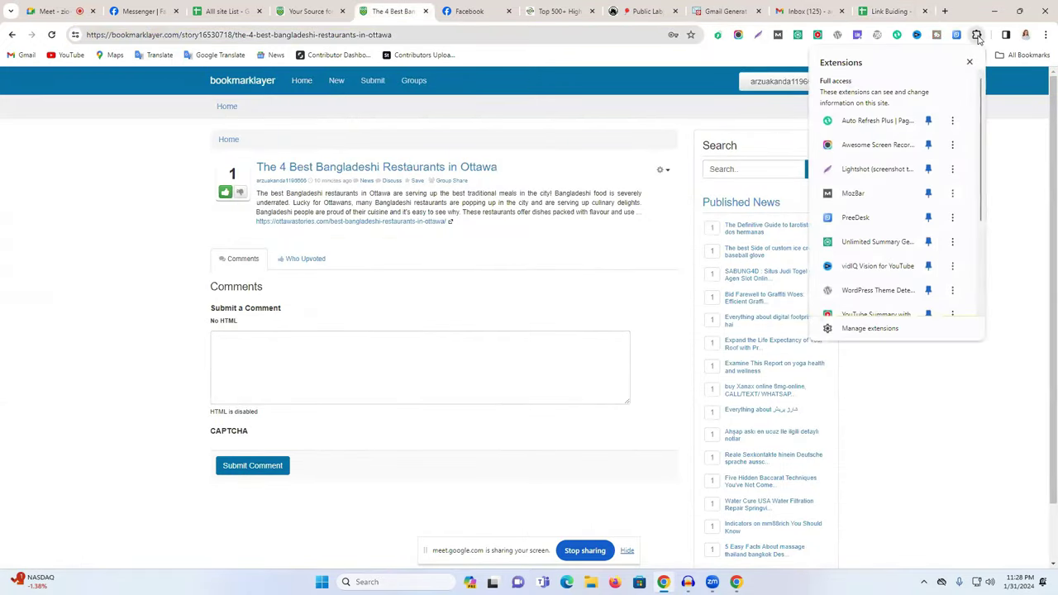
pyautogui.scroll(-1, 912, 253)
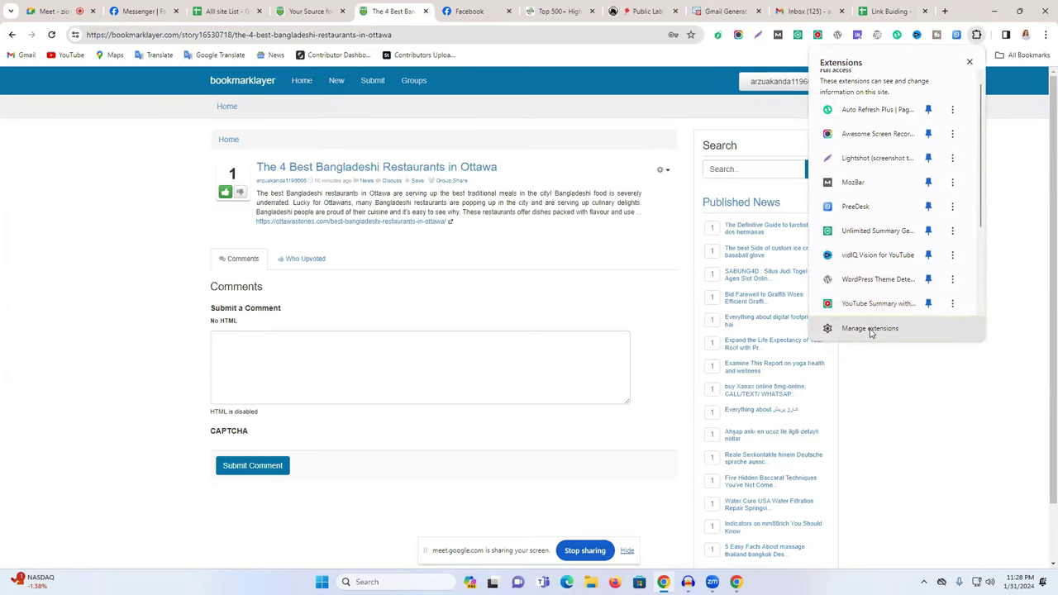
pyautogui.click(870, 329)
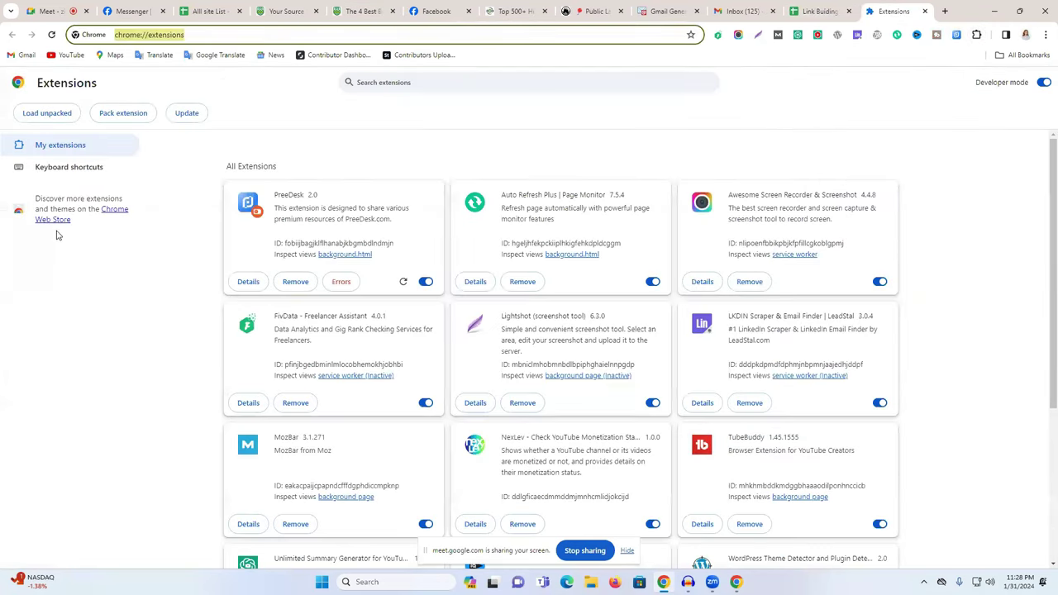
pyautogui.click(47, 222)
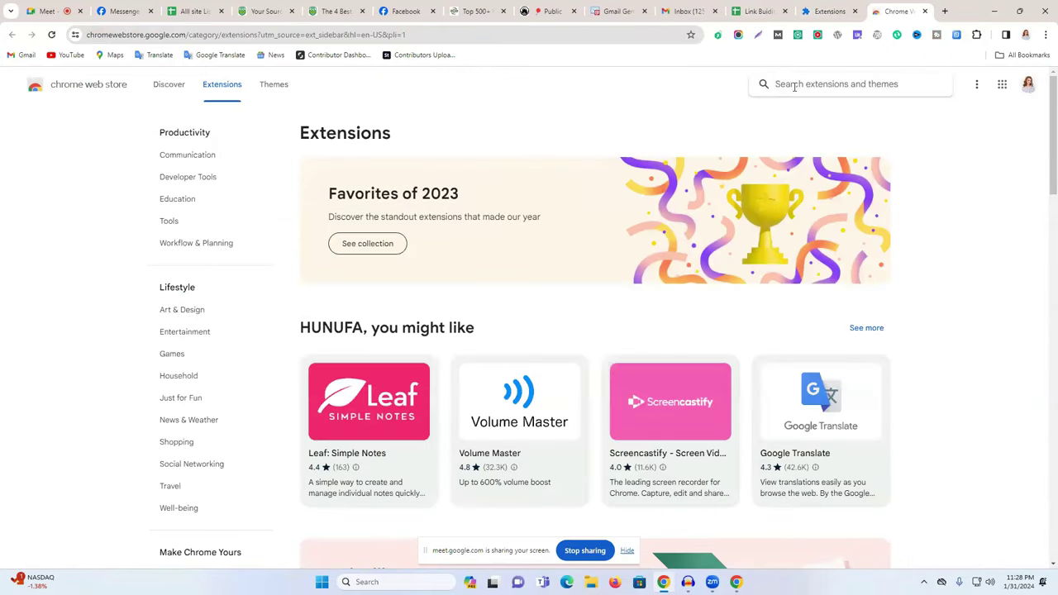
# Search the Chrome Web Store for Lightshot, correcting the misspelled 'liveshort' and 'Lightshort' queries.
pyautogui.write('livesport')
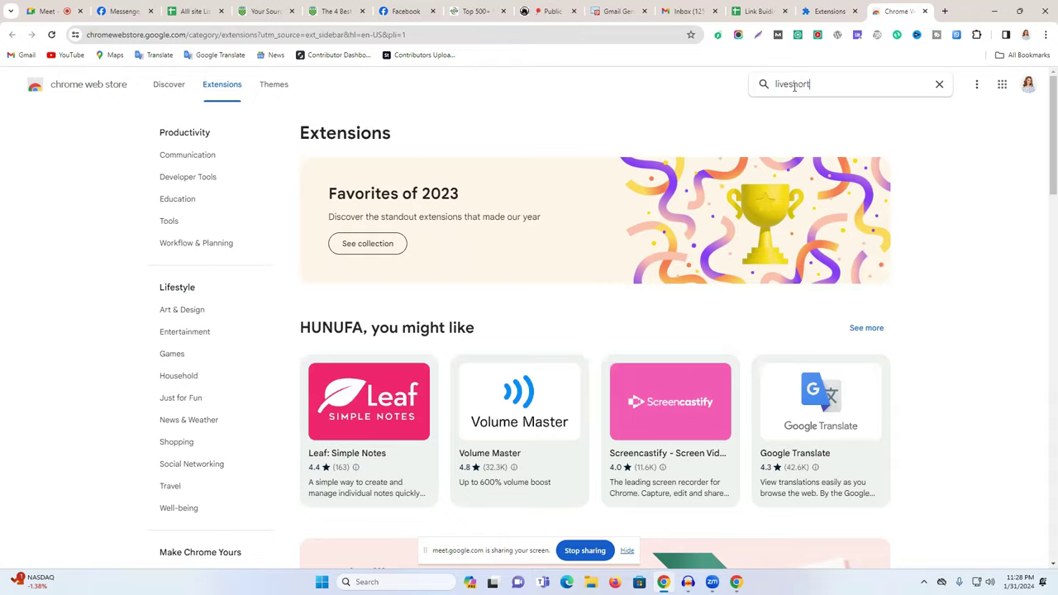
pyautogui.press('Return')
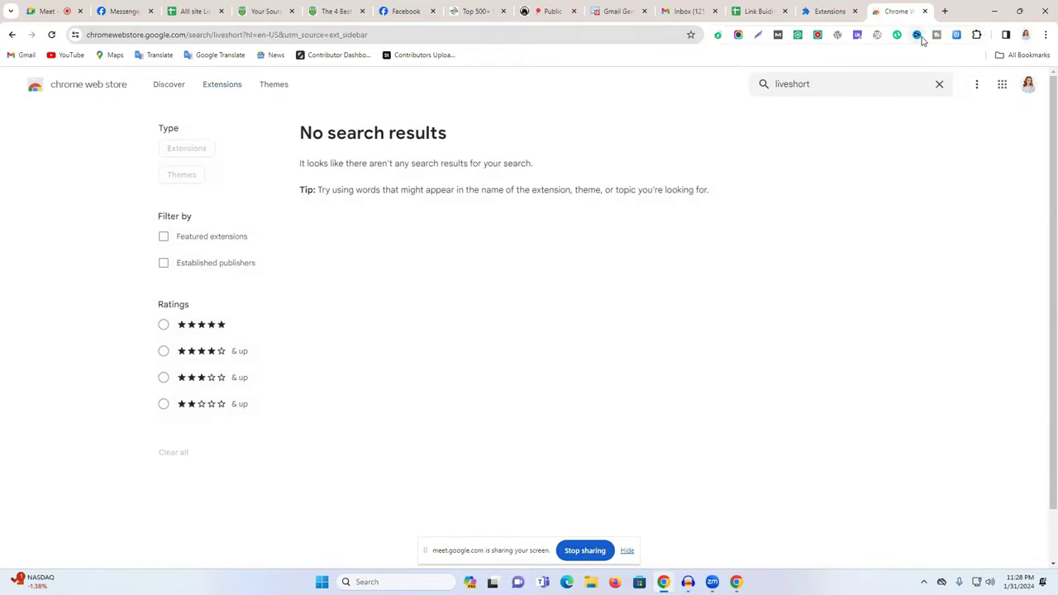
pyautogui.click(976, 35)
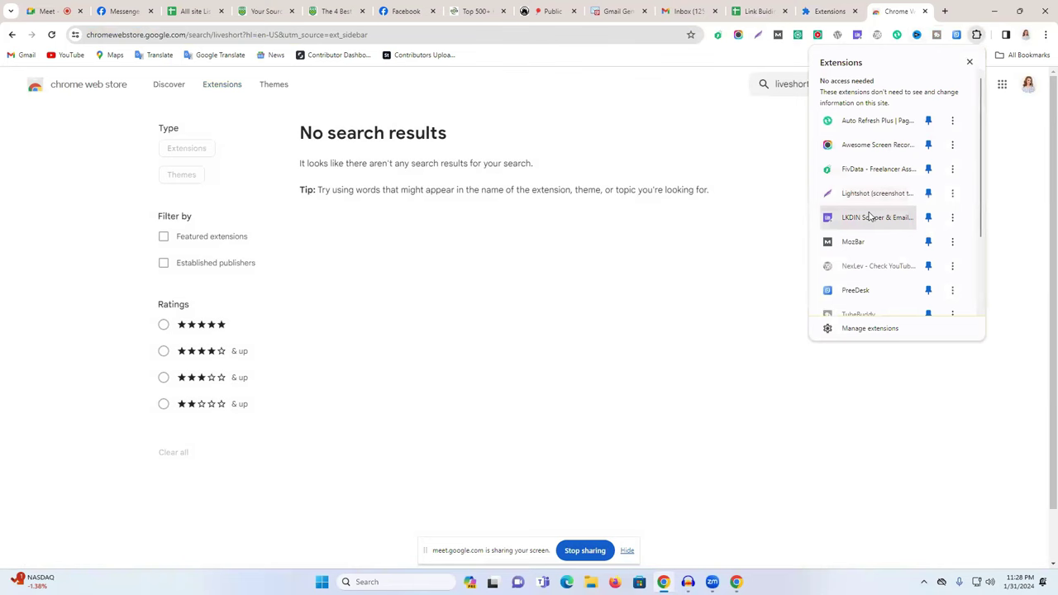
pyautogui.click(782, 86)
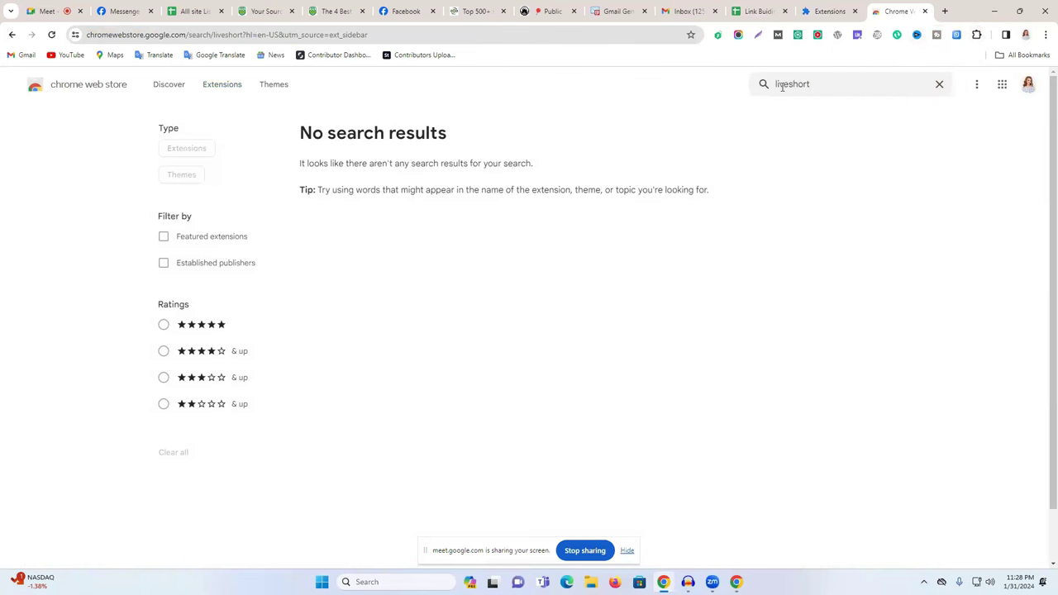
pyautogui.doubleClick(782, 86)
pyautogui.write('Lightsh')
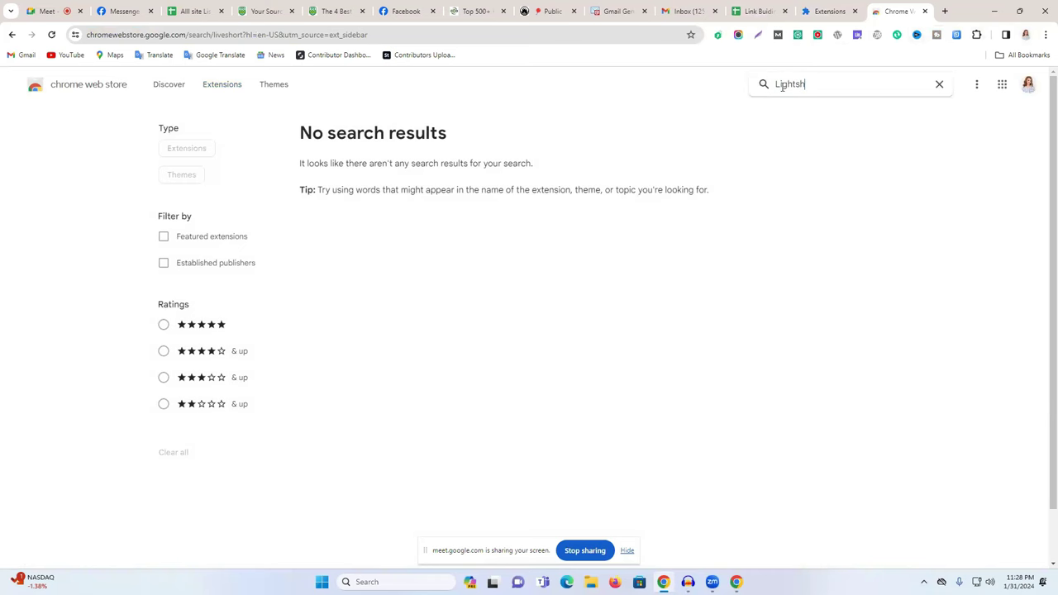
pyautogui.press('Return')
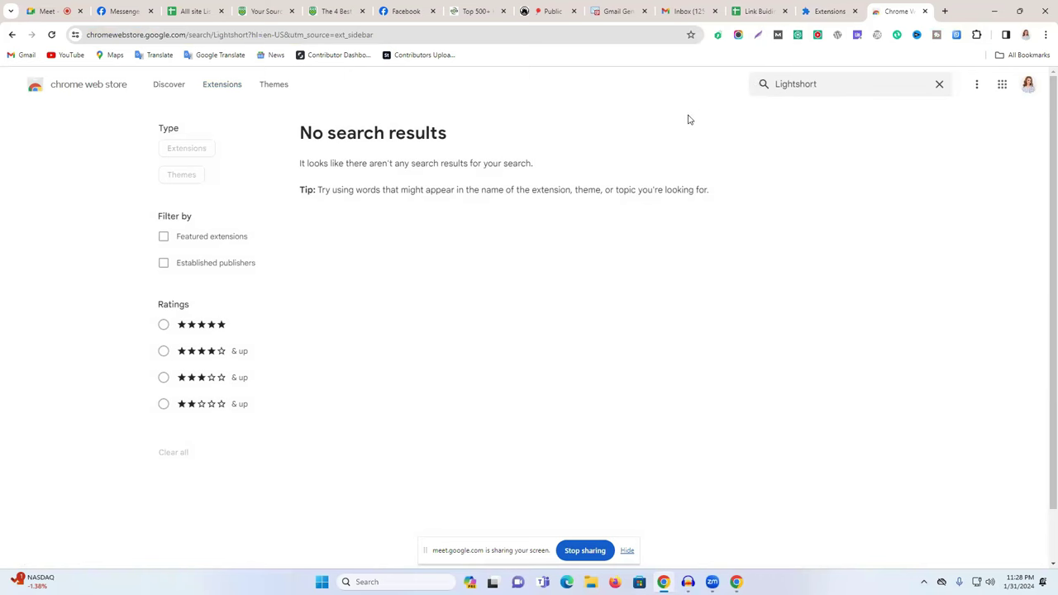
pyautogui.doubleClick(790, 88)
pyautogui.click(809, 88)
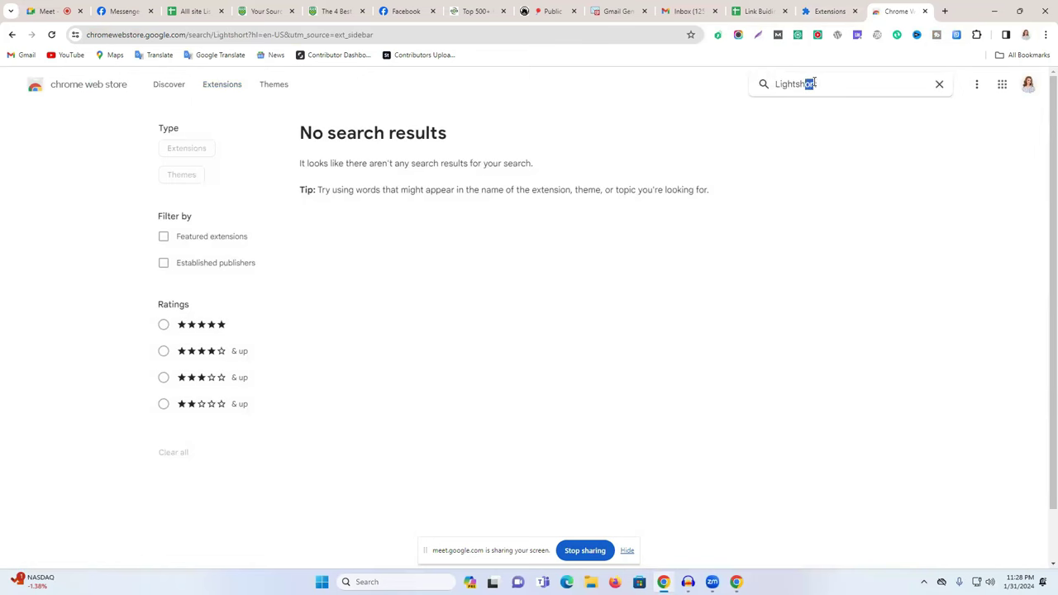
pyautogui.press('BackSpace')
pyautogui.write('o')
pyautogui.press('Return')
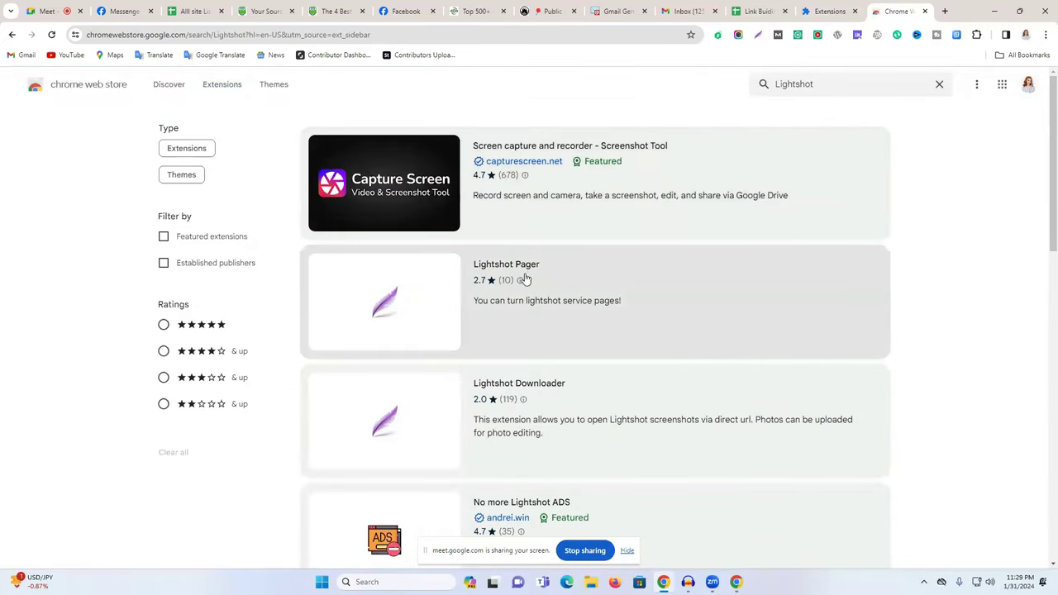
# Open the Lightshot Downloader page and page through its related extensions to Lightshot Pager.
pyautogui.scroll(-1, 550, 286)
pyautogui.scroll(1, 549, 287)
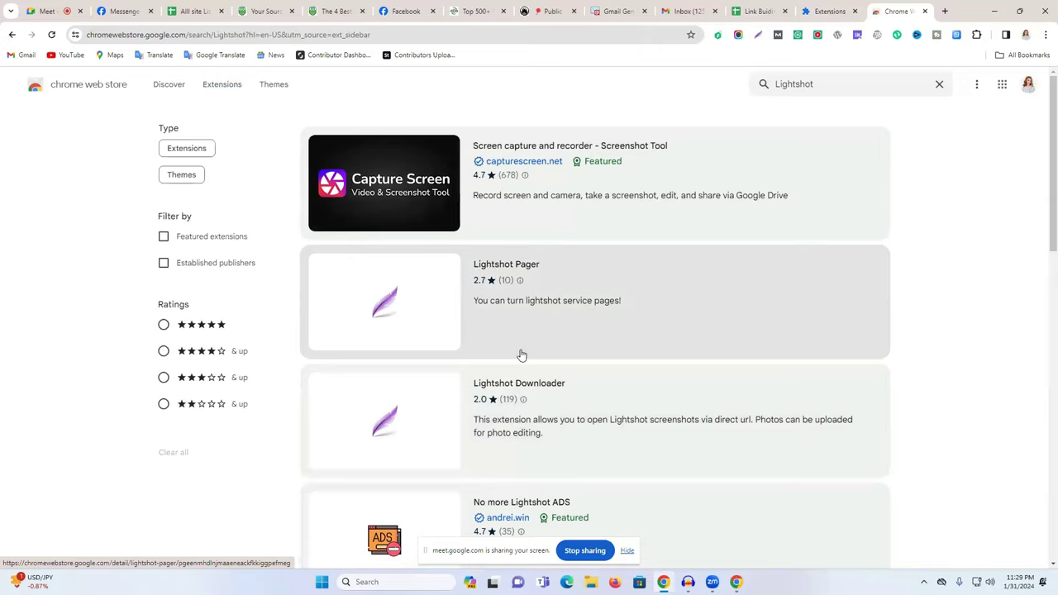
pyautogui.scroll(-4, 586, 327)
pyautogui.scroll(-6, 586, 326)
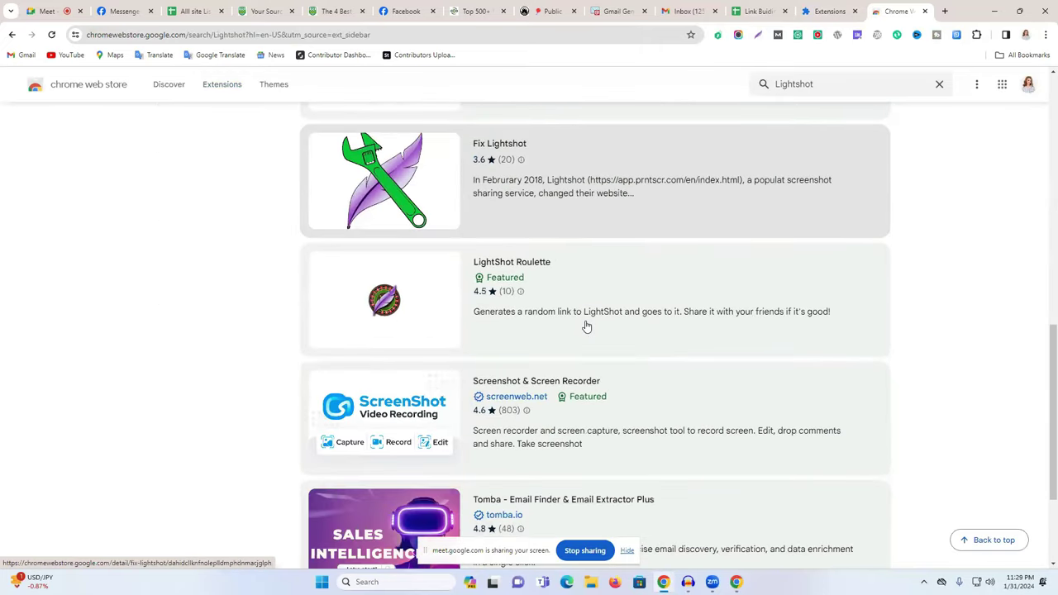
pyautogui.scroll(6, 586, 327)
pyautogui.scroll(3, 586, 327)
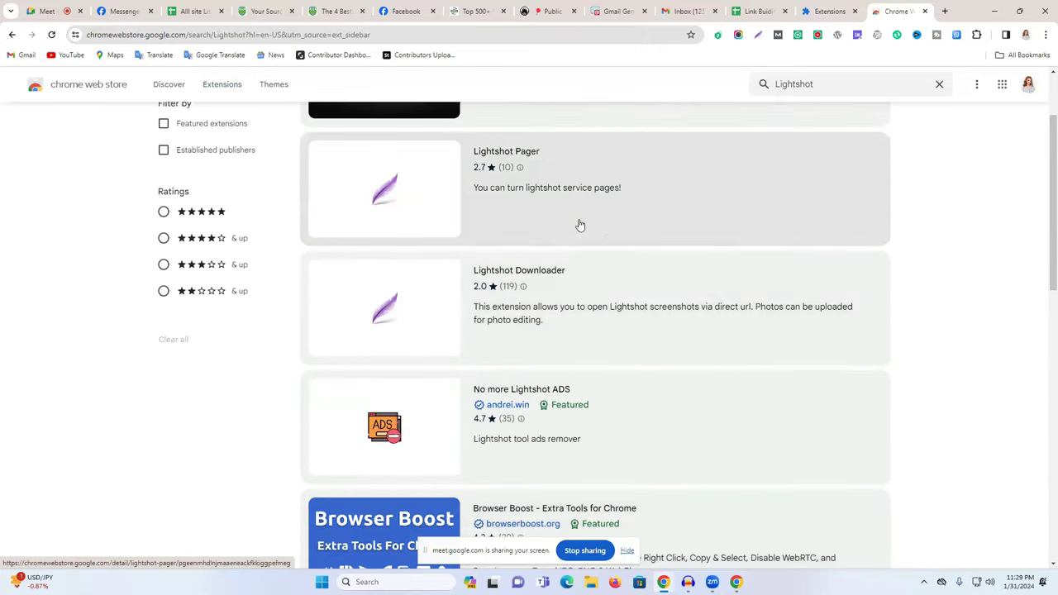
pyautogui.click(626, 282)
pyautogui.scroll(-5, 522, 265)
pyautogui.scroll(-9, 522, 265)
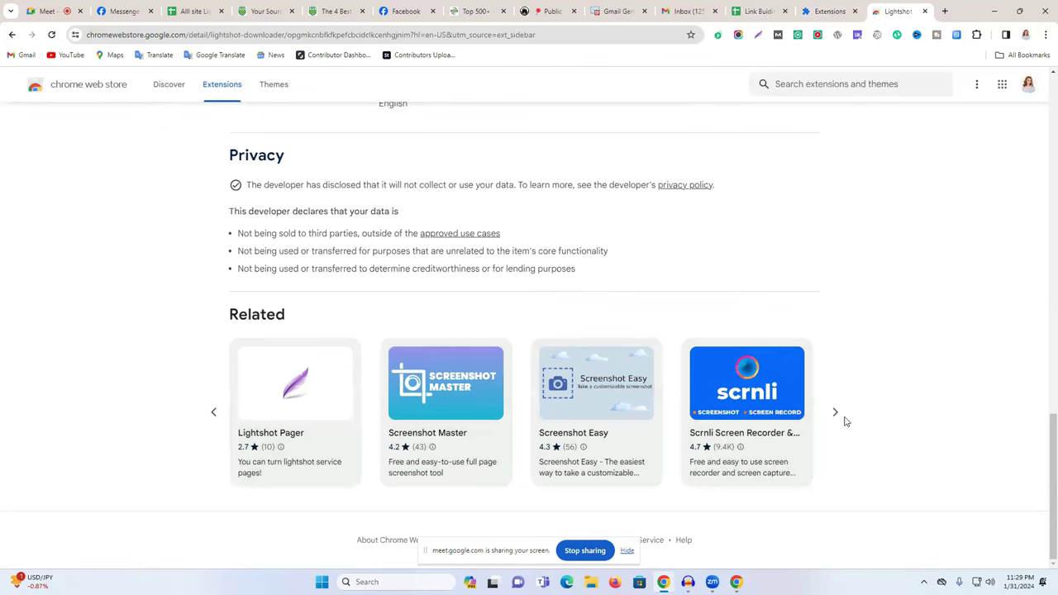
pyautogui.click(835, 413)
pyautogui.click(836, 414)
pyautogui.click(836, 413)
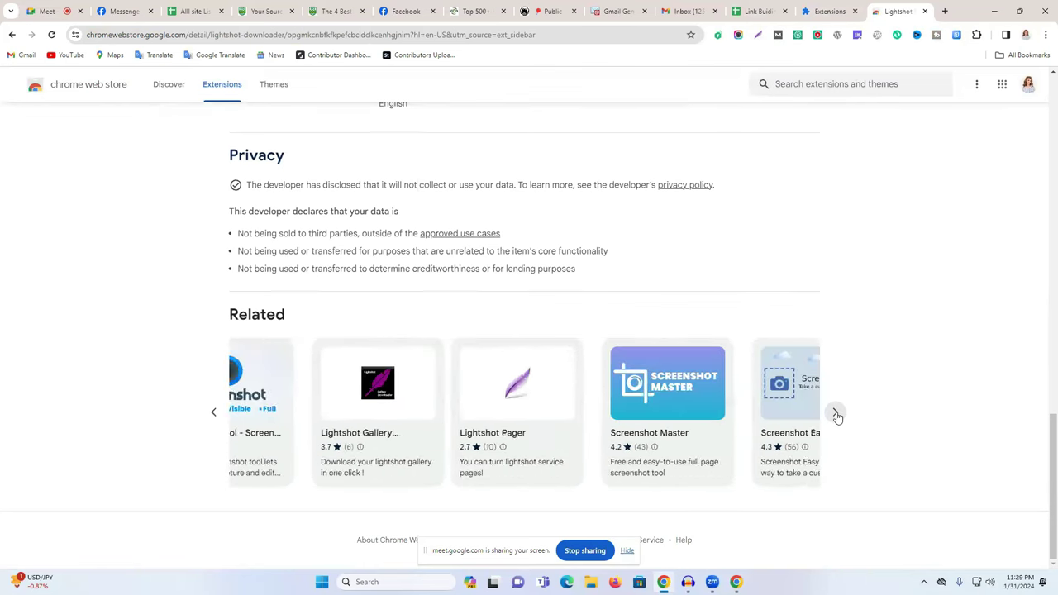
pyautogui.click(836, 414)
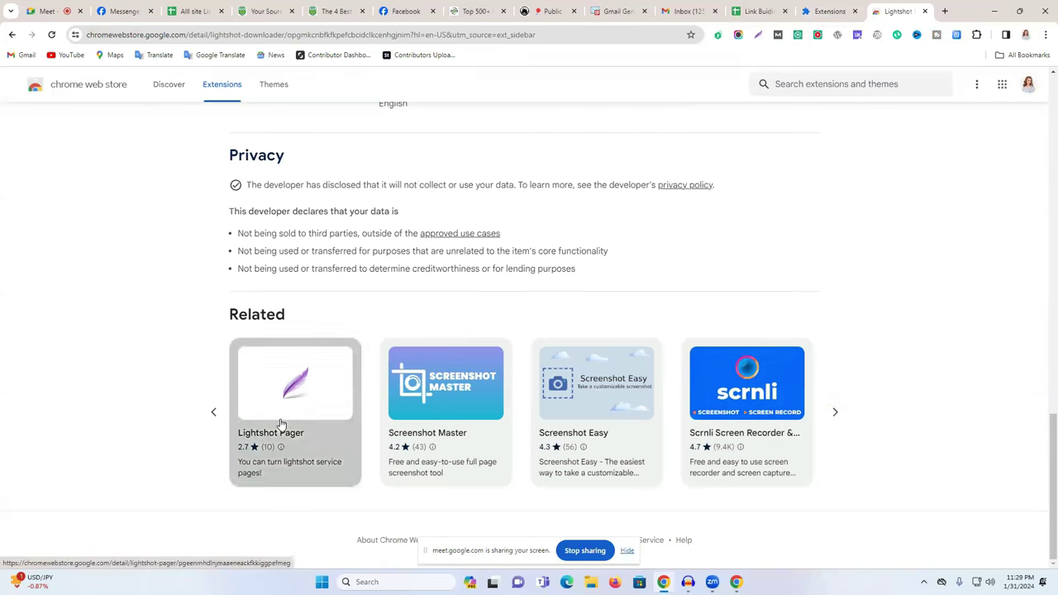
# Open the Lightshot Pager page and browse its related screenshot extensions.
pyautogui.click(279, 425)
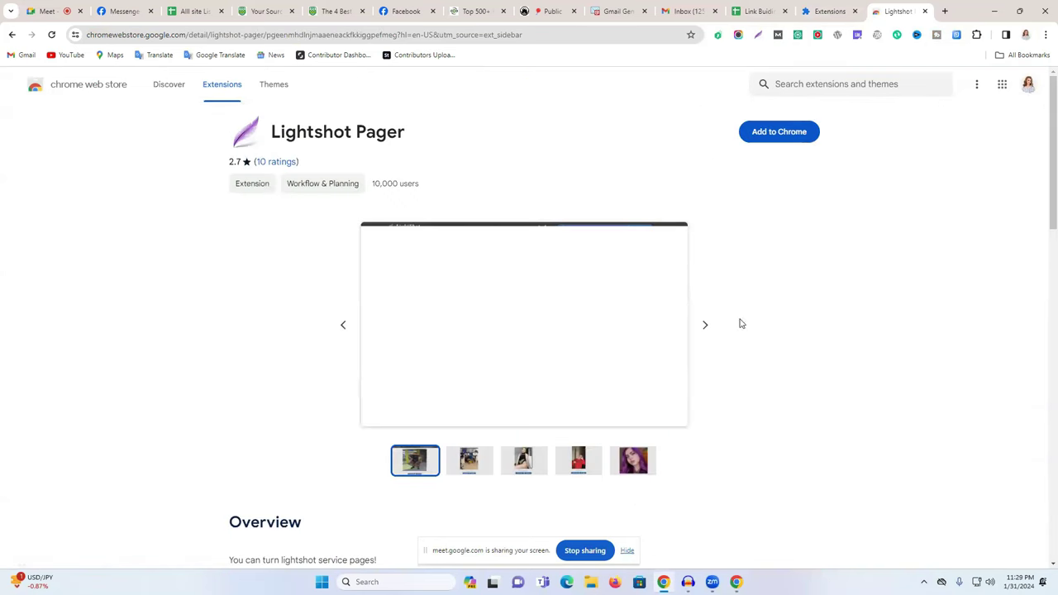
pyautogui.scroll(-15, 741, 325)
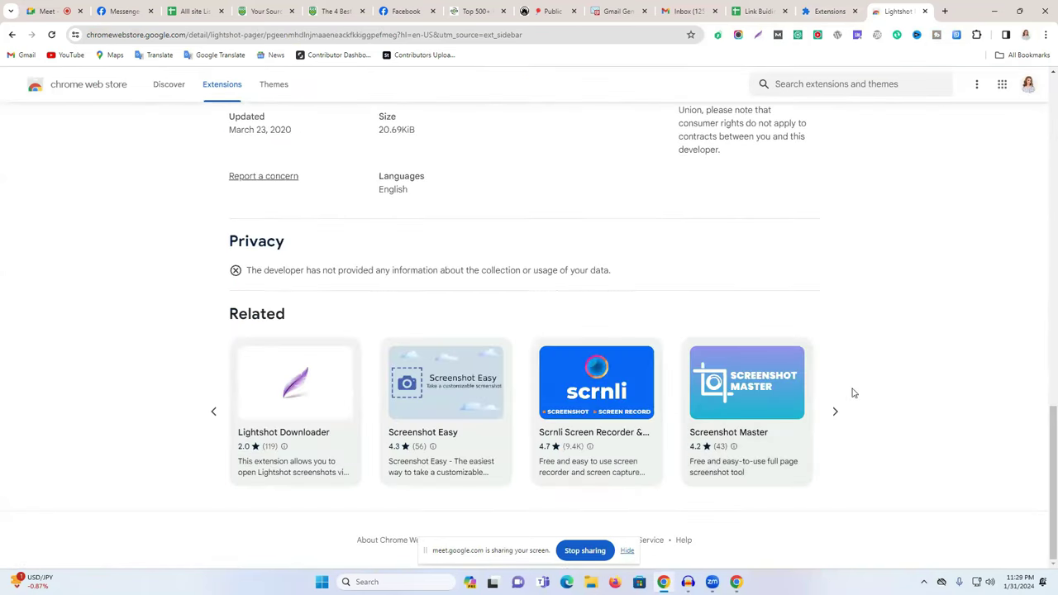
pyautogui.click(843, 409)
pyautogui.click(842, 411)
pyautogui.click(836, 411)
pyautogui.click(837, 411)
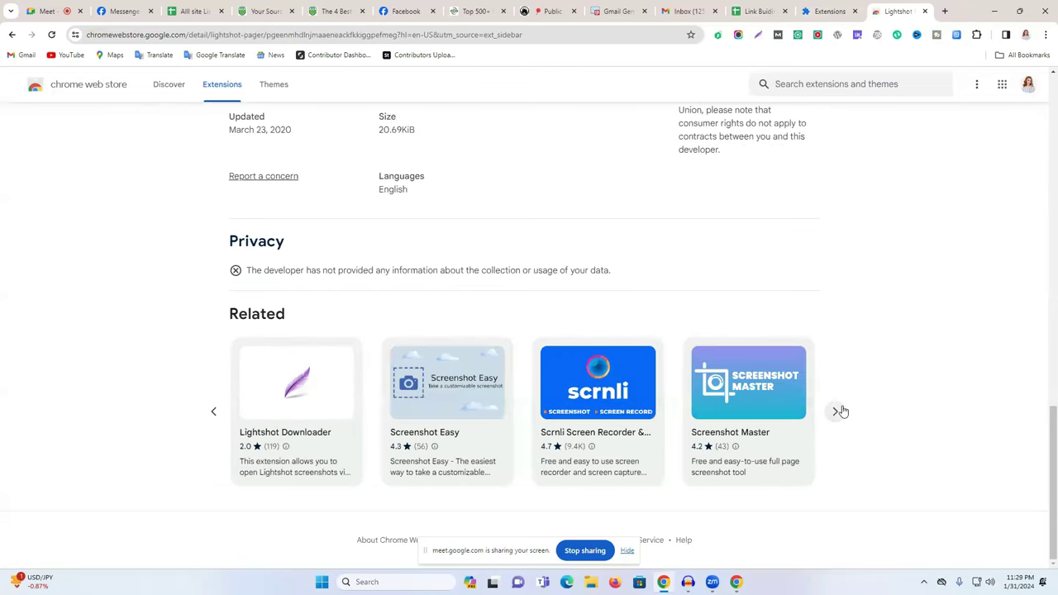
pyautogui.click(837, 411)
pyautogui.click(837, 411)
pyautogui.click(837, 411)
pyautogui.click(837, 411)
pyautogui.click(836, 410)
pyautogui.click(837, 411)
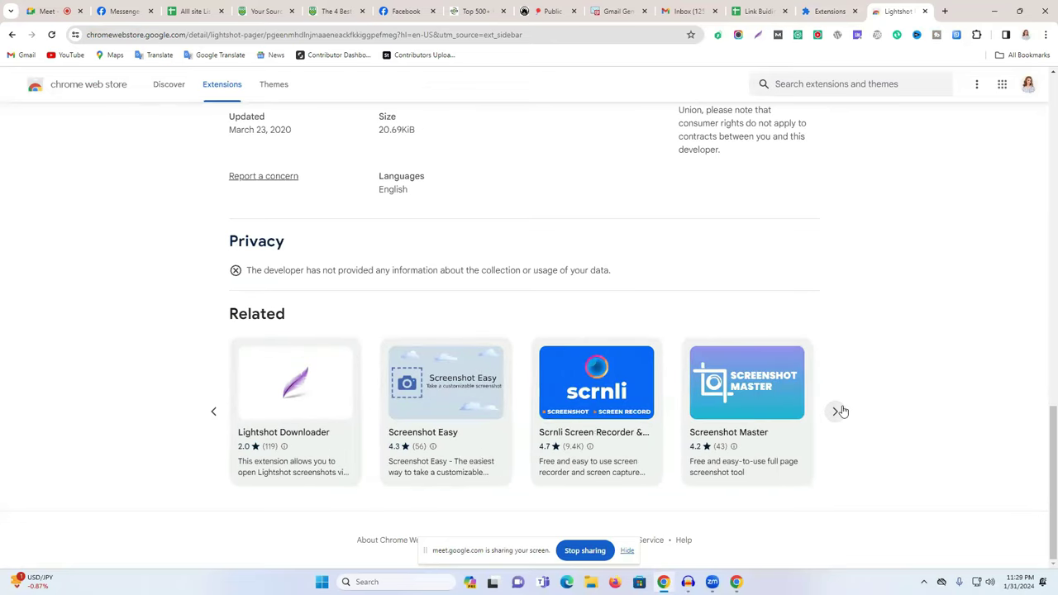
pyautogui.click(837, 411)
pyautogui.click(837, 411)
pyautogui.click(837, 411)
pyautogui.click(837, 411)
pyautogui.click(836, 411)
pyautogui.click(837, 411)
pyautogui.click(837, 411)
pyautogui.click(837, 411)
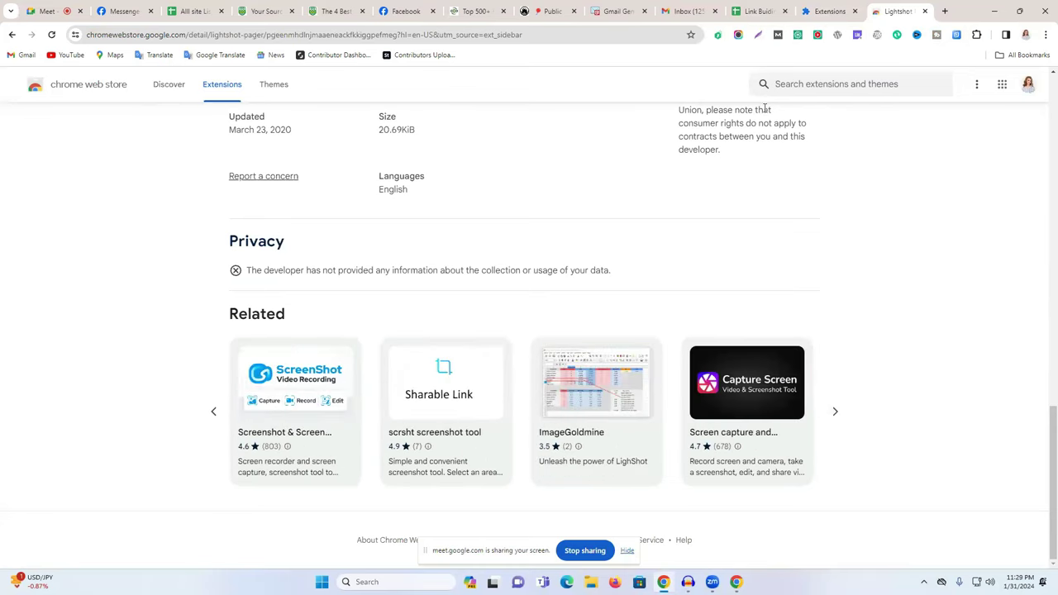
pyautogui.click(806, 87)
# Search the store for 'screenshot' and load two more batches of results.
pyautogui.write('screens')
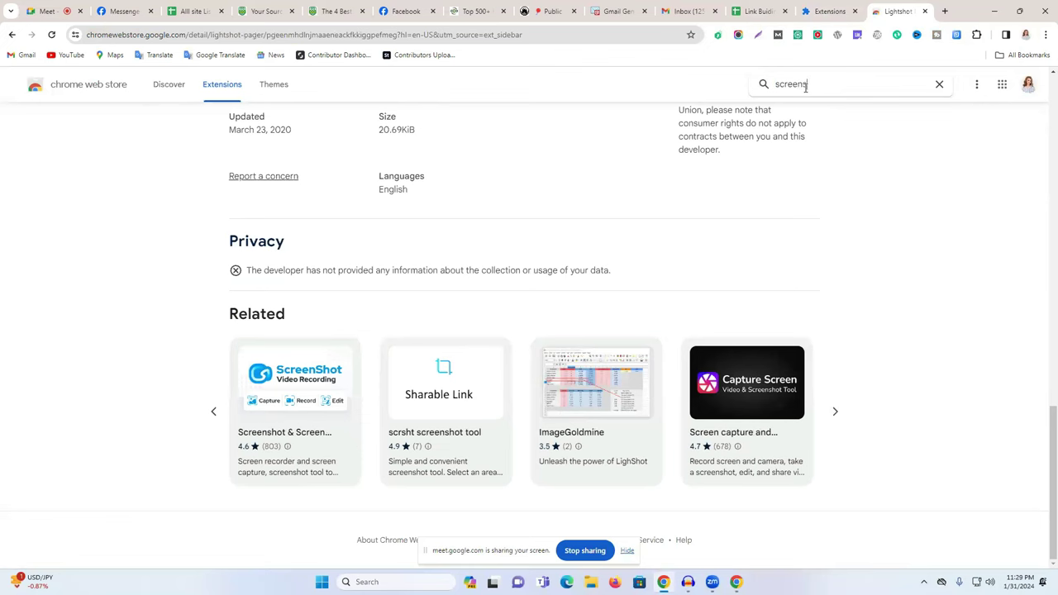
pyautogui.write('hot')
pyautogui.press('Return')
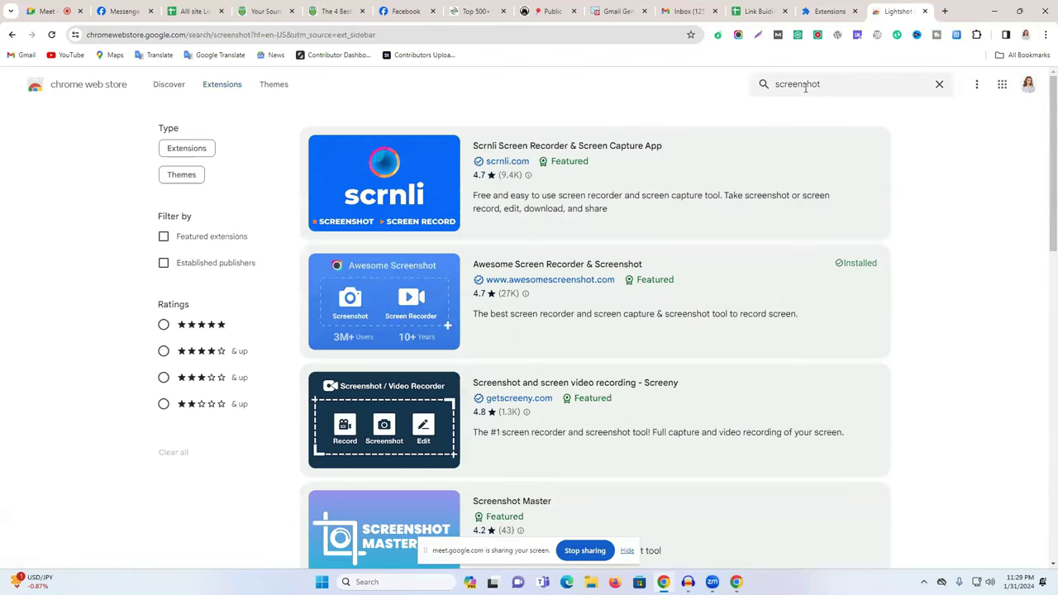
pyautogui.scroll(-10, 667, 358)
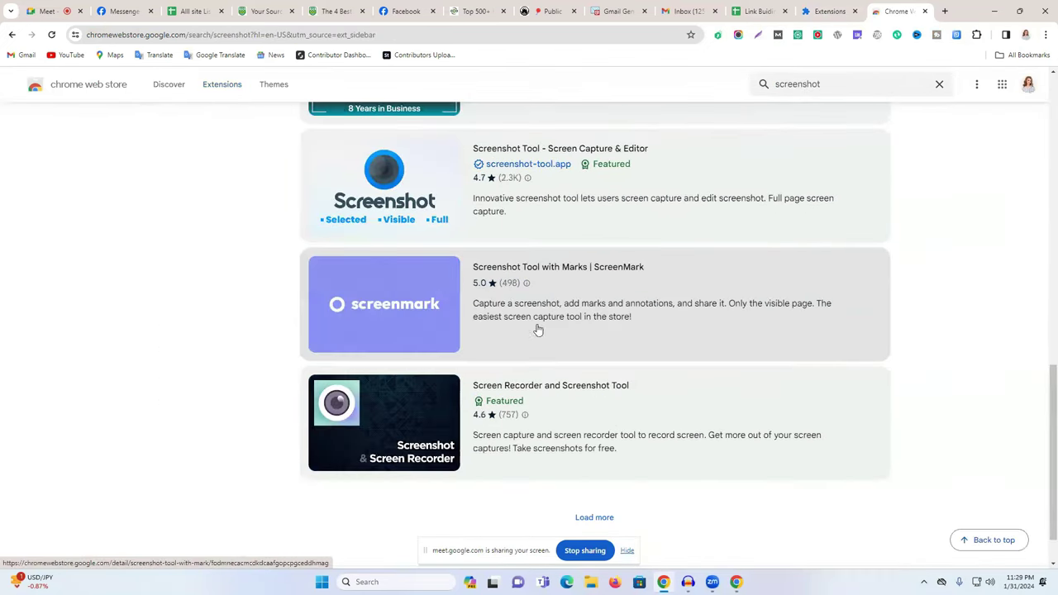
pyautogui.click(595, 462)
pyautogui.scroll(-6, 631, 375)
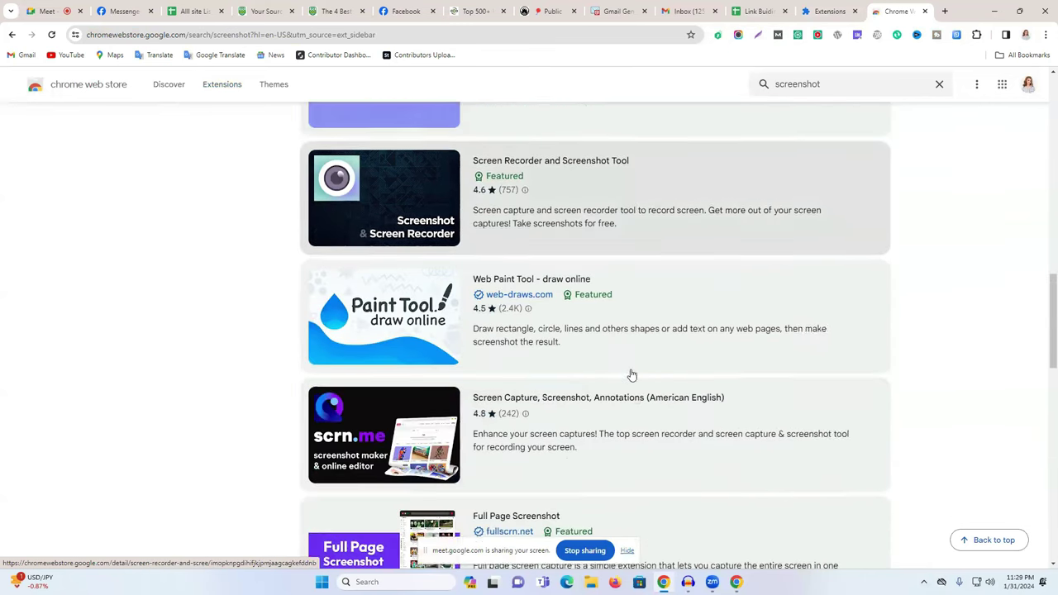
pyautogui.scroll(-5, 632, 376)
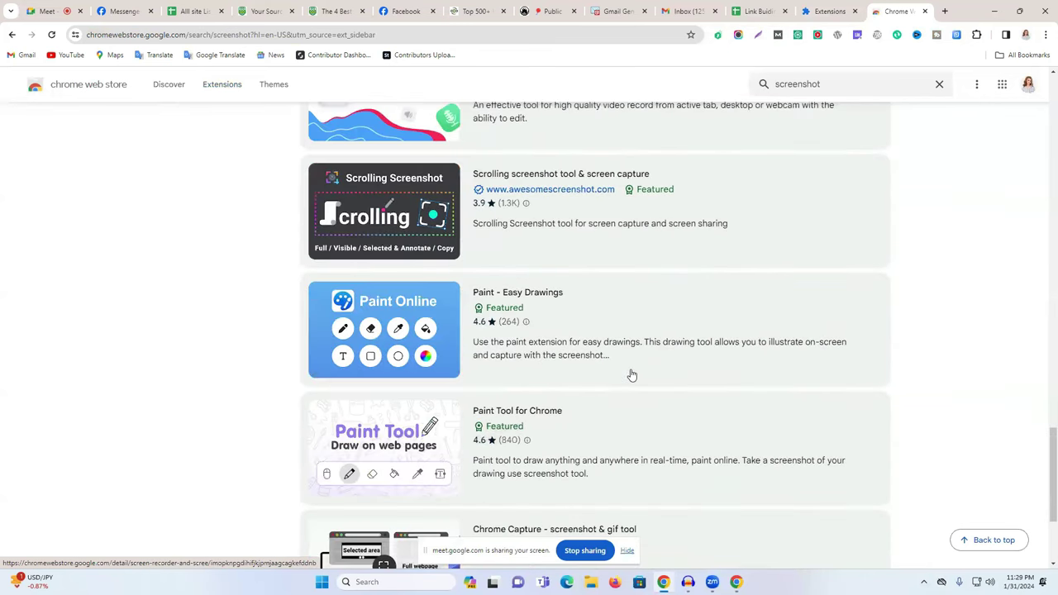
pyautogui.scroll(-3, 632, 375)
pyautogui.click(599, 459)
# Load another batch of screenshot results, down to FireShot and Full Page Screenshot for Google Chrome.
pyautogui.scroll(-4, 633, 406)
pyautogui.scroll(-5, 633, 406)
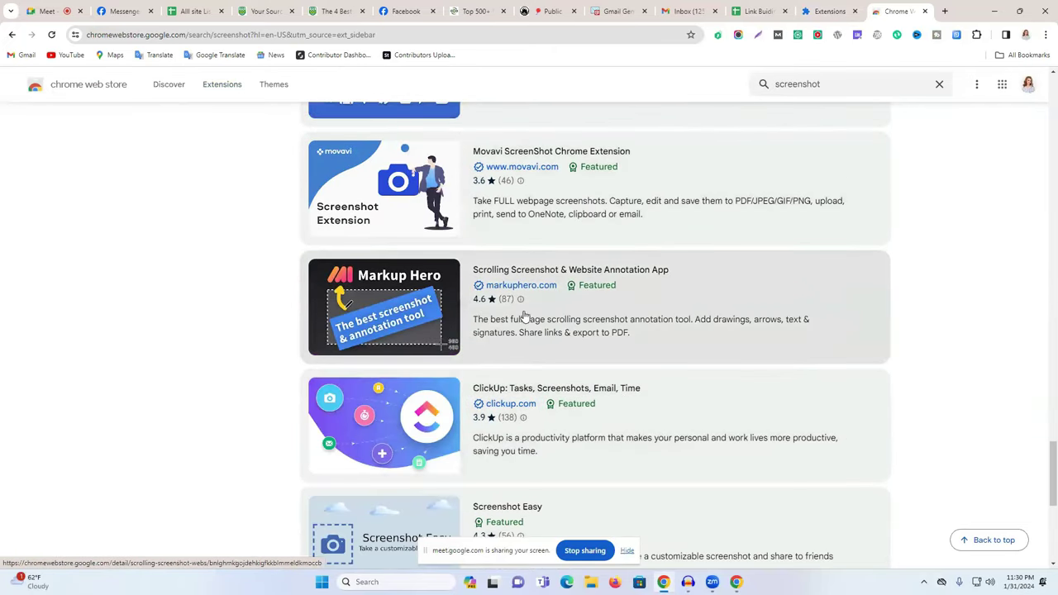
pyautogui.scroll(-5, 525, 314)
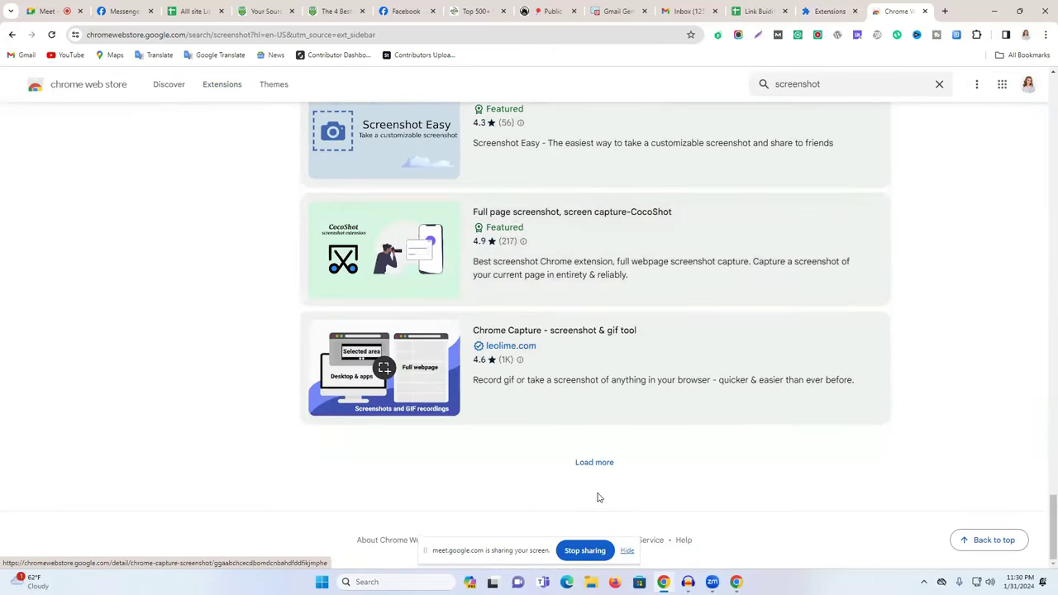
pyautogui.click(587, 463)
pyautogui.scroll(-3, 604, 438)
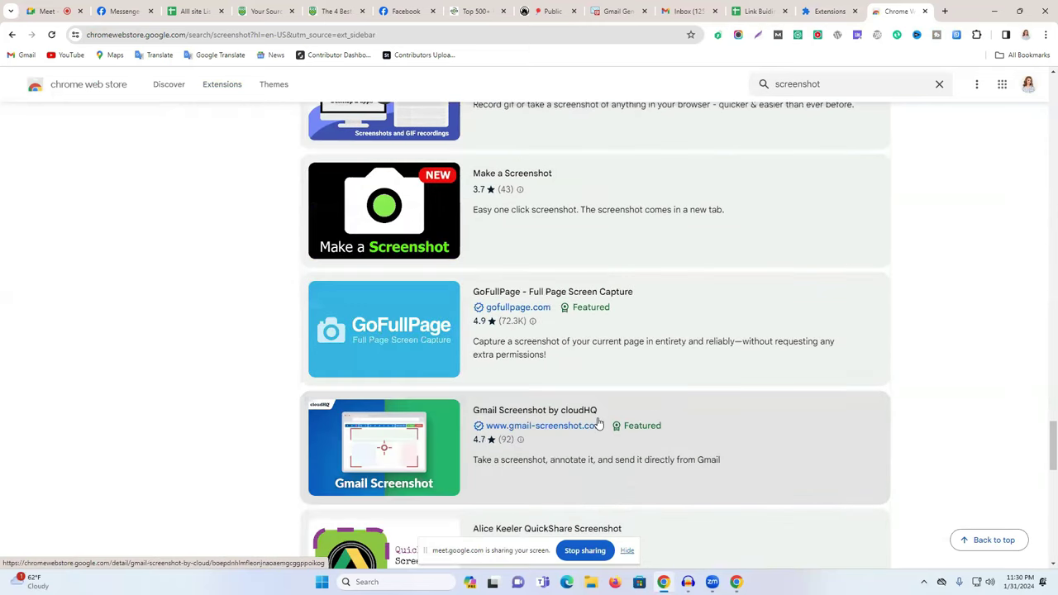
pyautogui.scroll(-10, 598, 424)
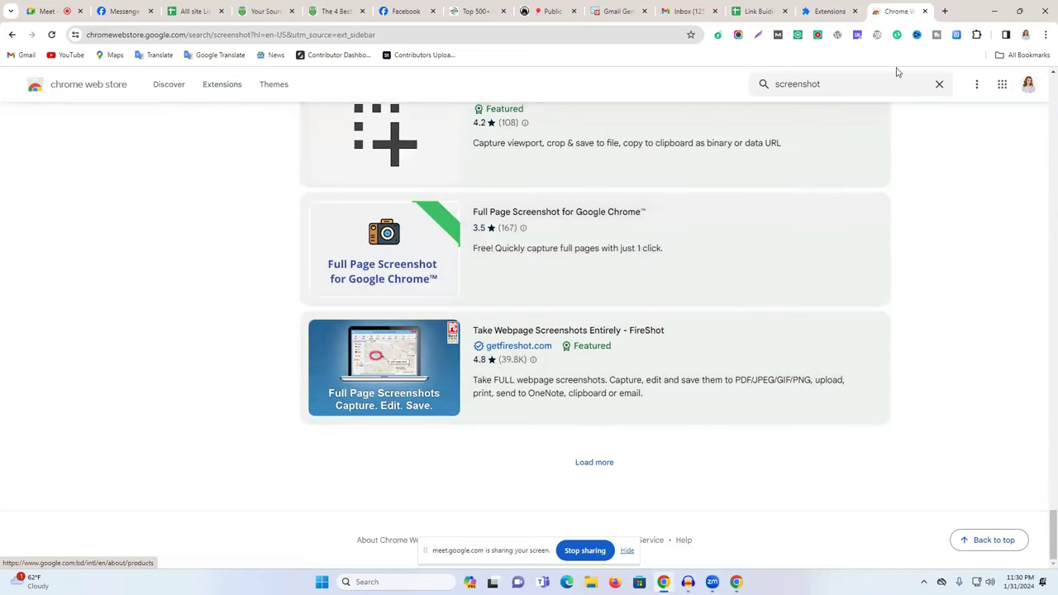
pyautogui.doubleClick(802, 85)
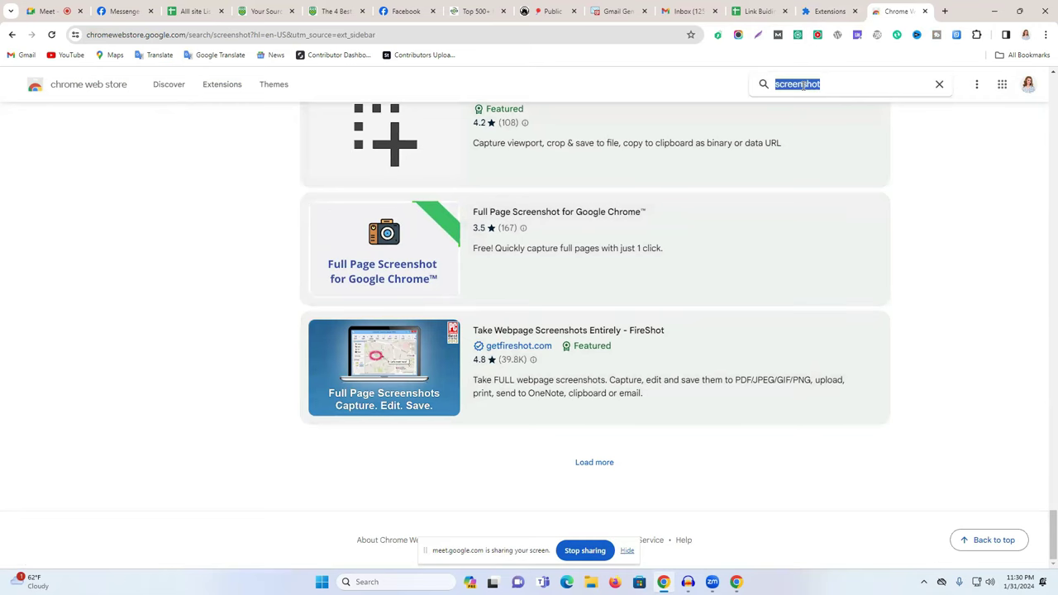
# Search Google for lightshot in a new tab, open app.prntscr.com and download the Windows installer.
pyautogui.click(943, 11)
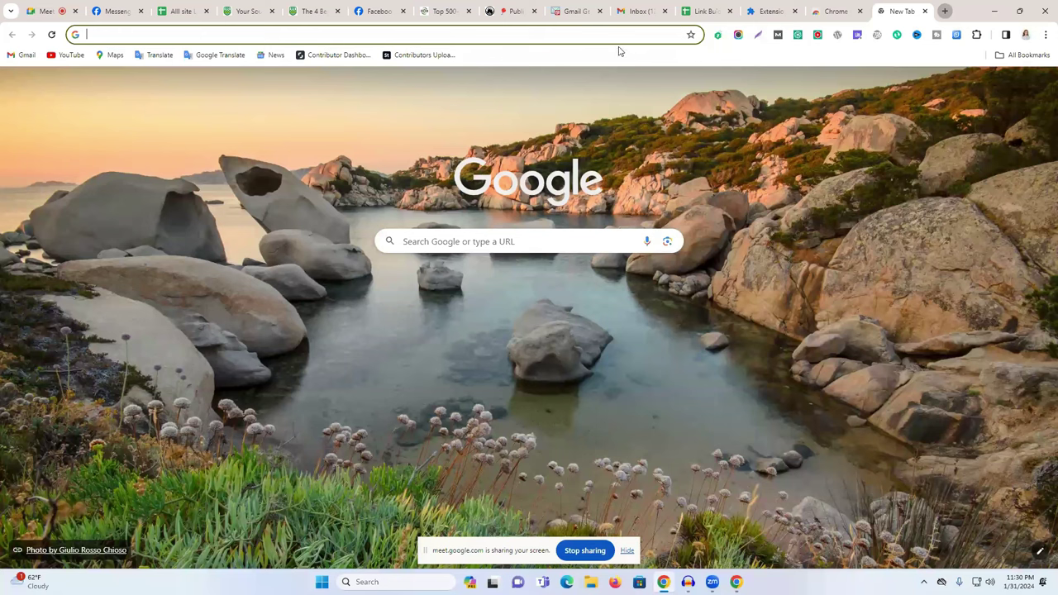
pyautogui.write('lighg')
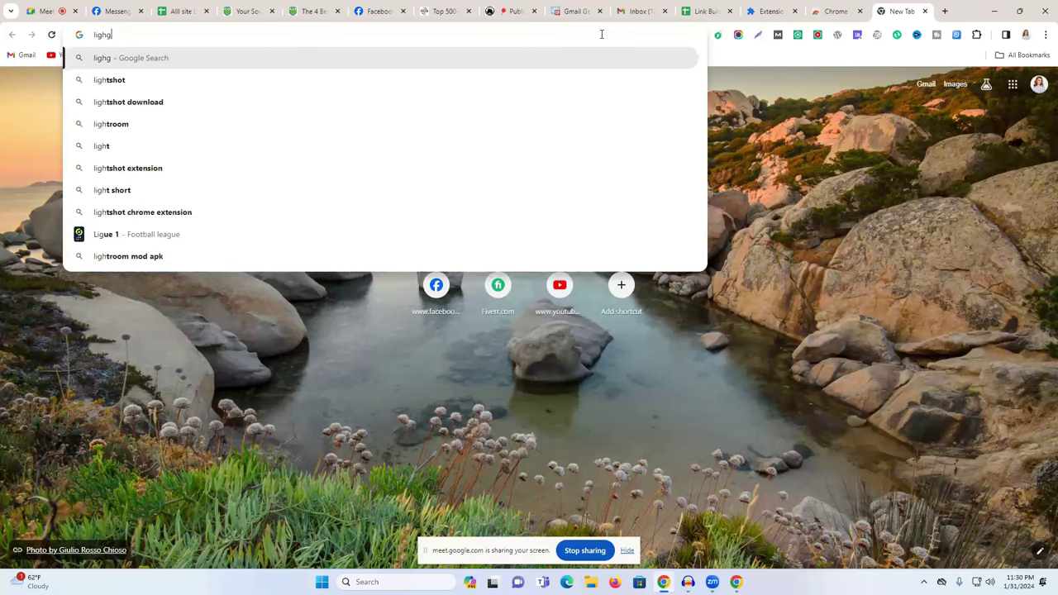
pyautogui.press('BackSpace')
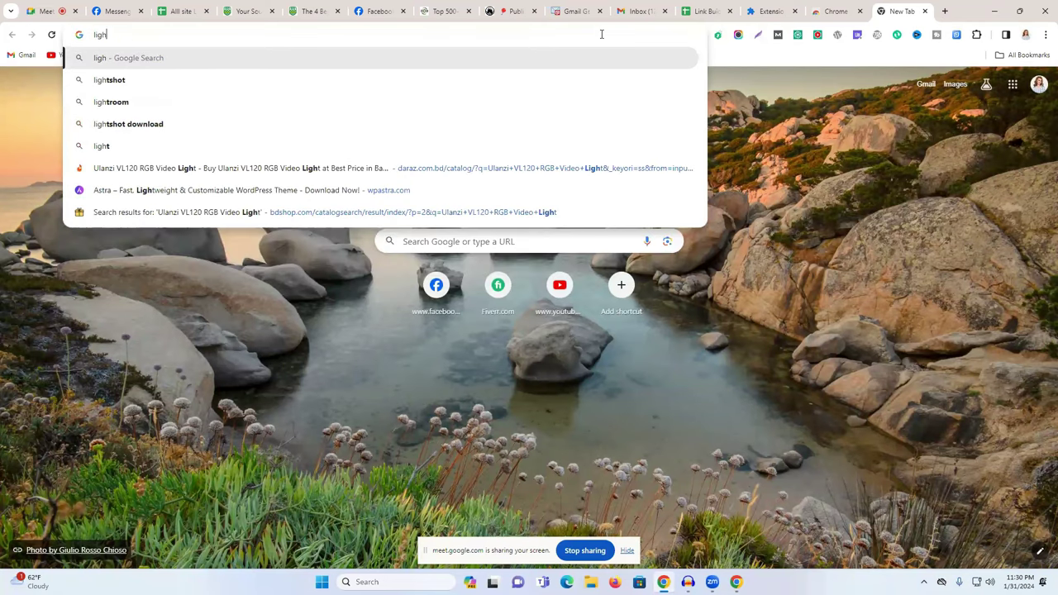
pyautogui.click(397, 80)
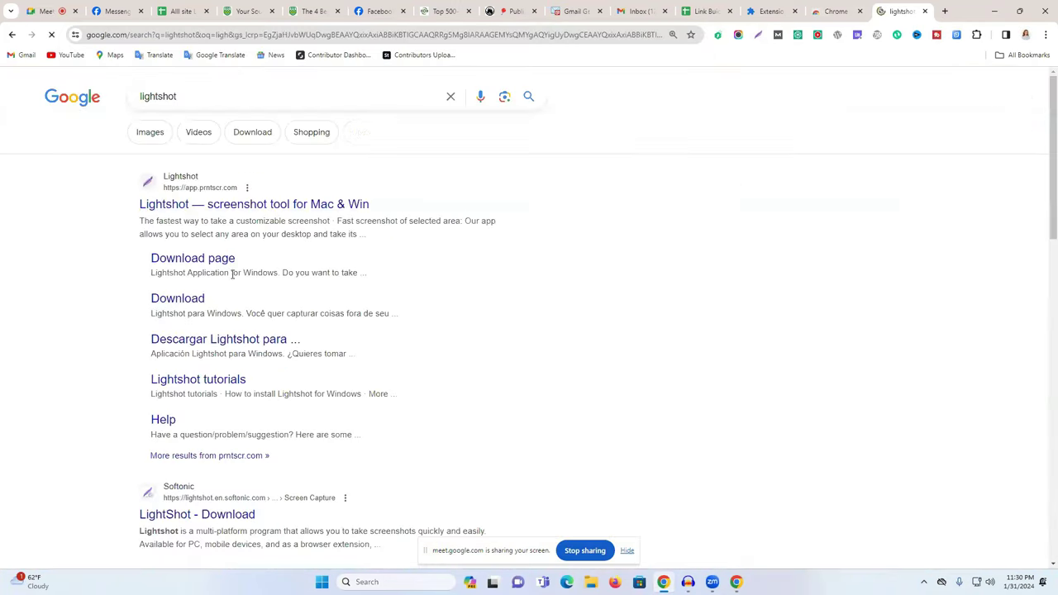
pyautogui.click(212, 207)
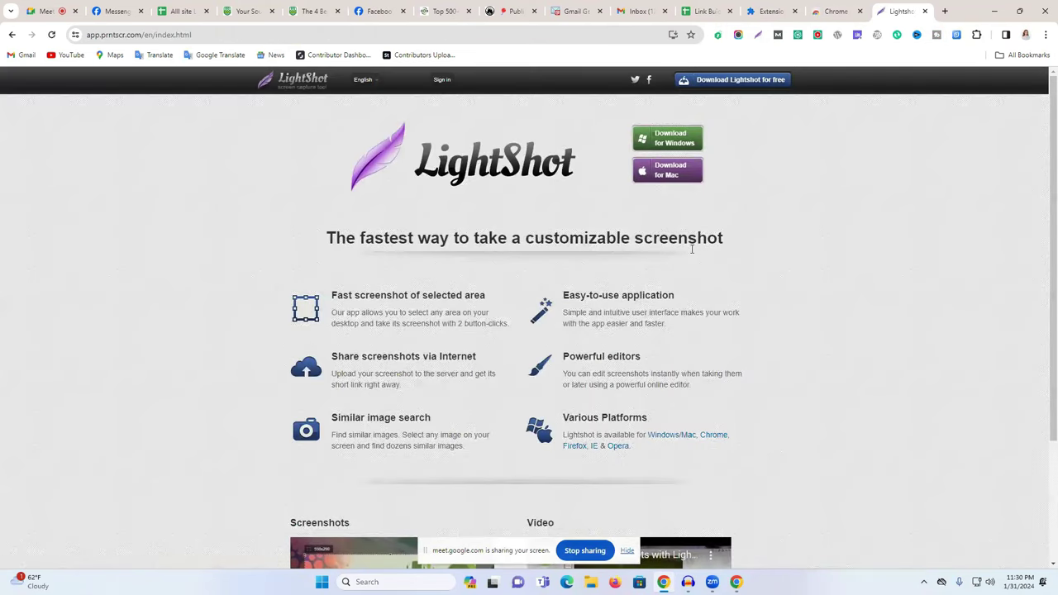
pyautogui.click(680, 142)
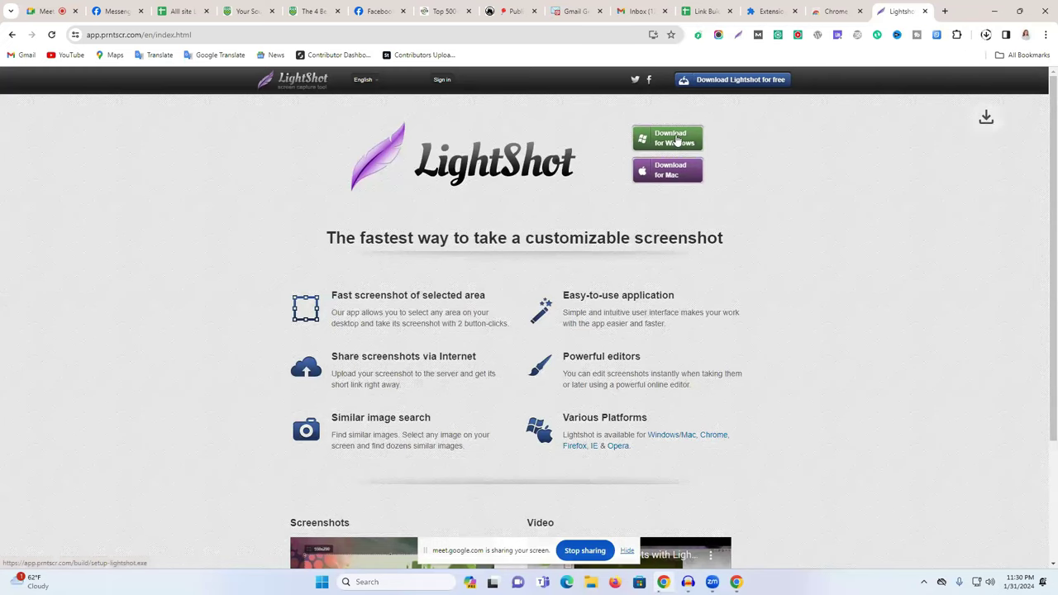
# Run setup-lightshot.exe from Downloads and install Lightshot 5.5.0.7 in English, accepting the licence.
pyautogui.click(986, 35)
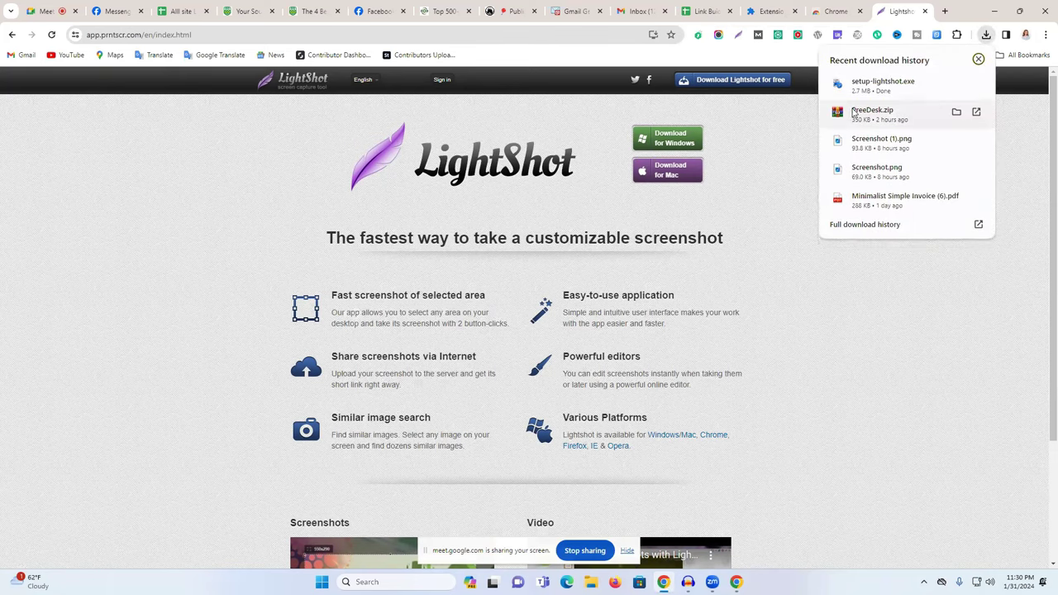
pyautogui.click(956, 82)
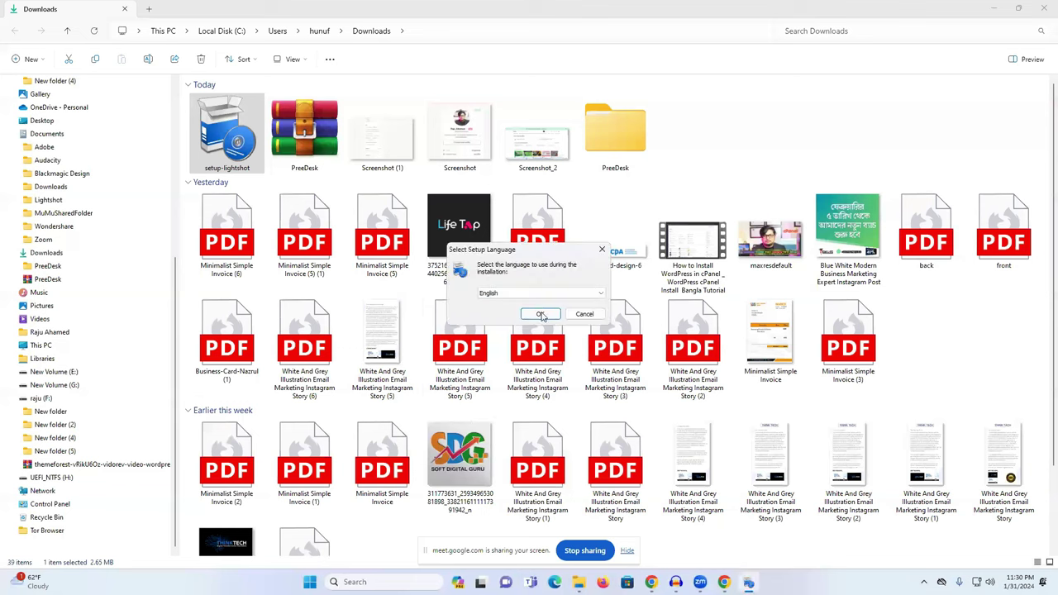
pyautogui.click(542, 317)
pyautogui.click(464, 346)
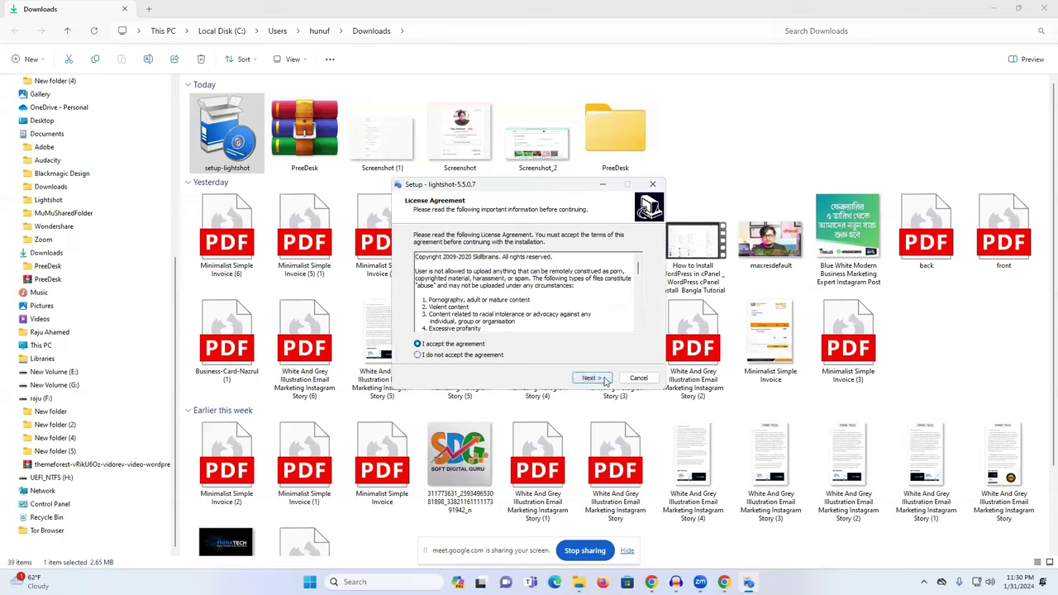
pyautogui.click(603, 379)
pyautogui.click(593, 378)
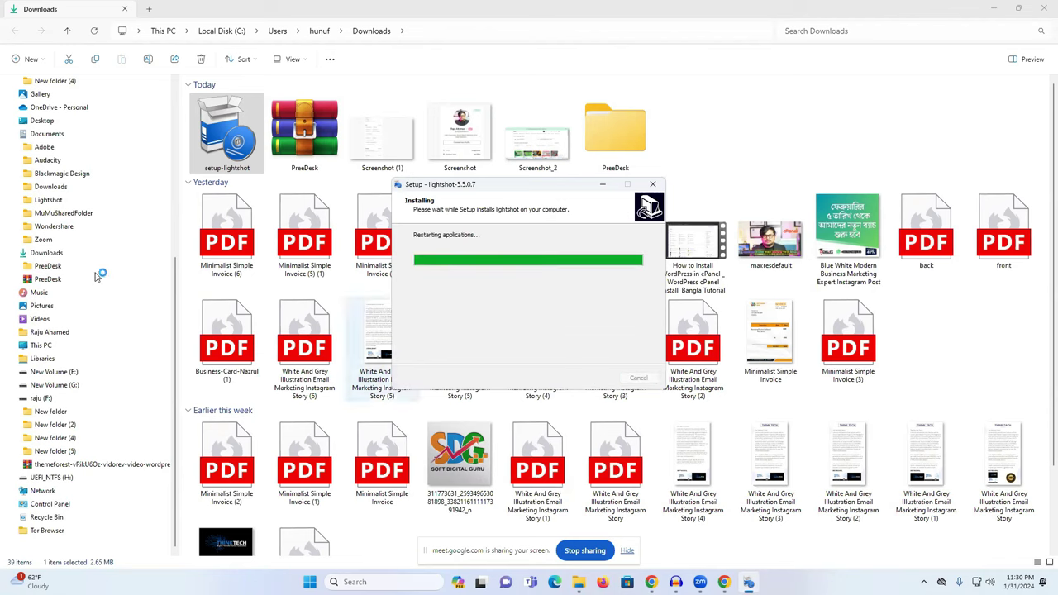
pyautogui.click(592, 378)
pyautogui.click(1044, 12)
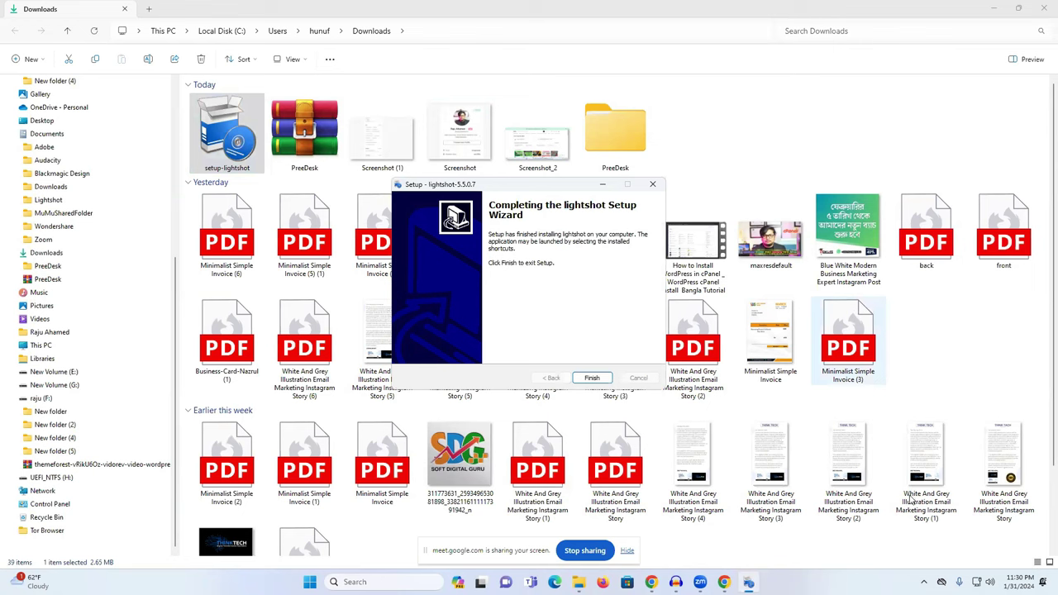
pyautogui.click(592, 378)
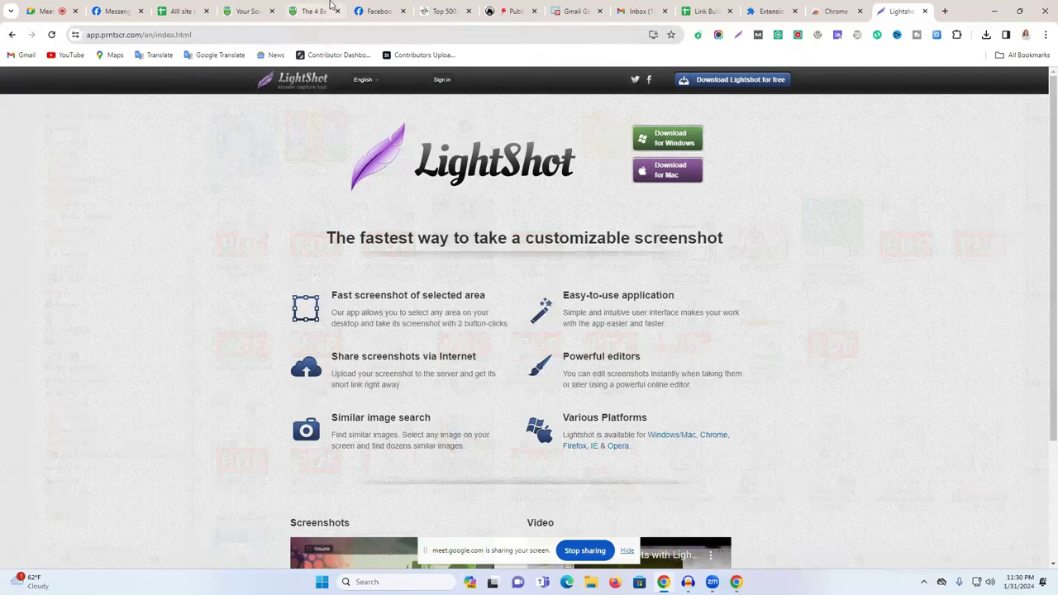
# Capture the full story page screen, mark the entry with a red box and two arrows, and upload it.
pyautogui.click(333, 8)
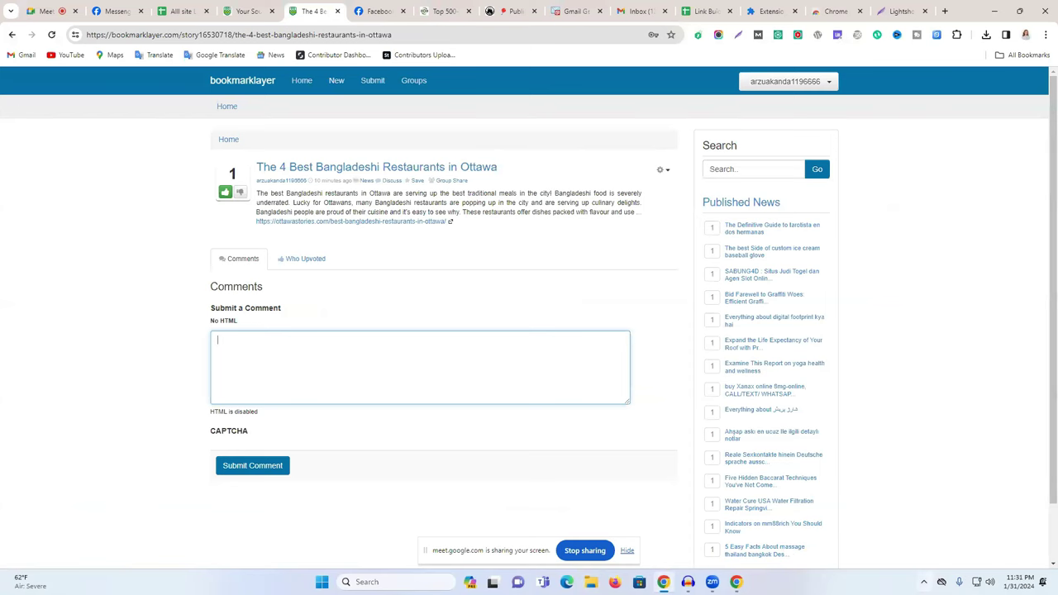
pyautogui.click(924, 582)
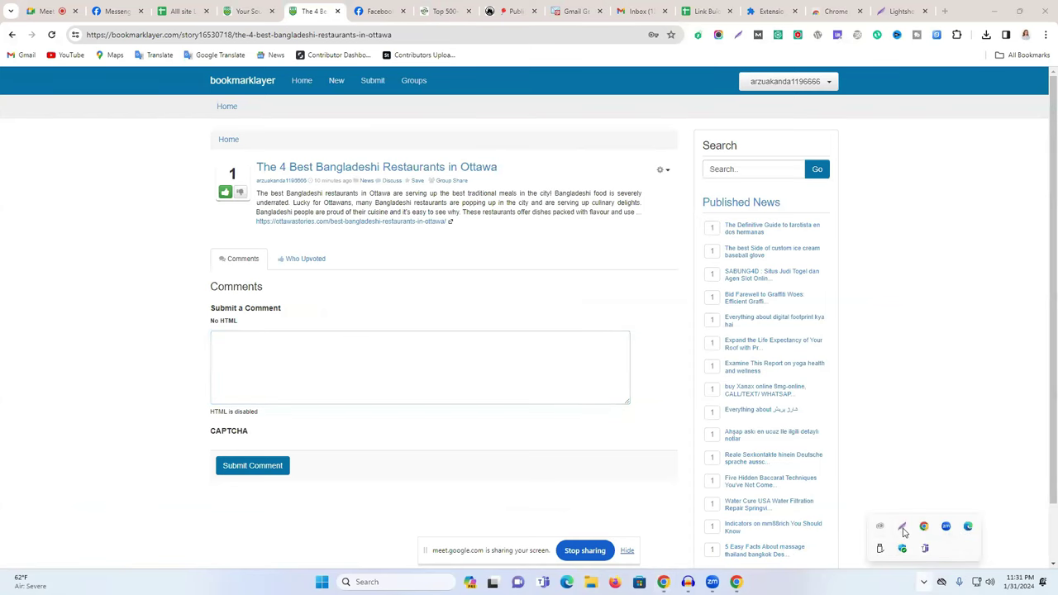
pyautogui.click(903, 529)
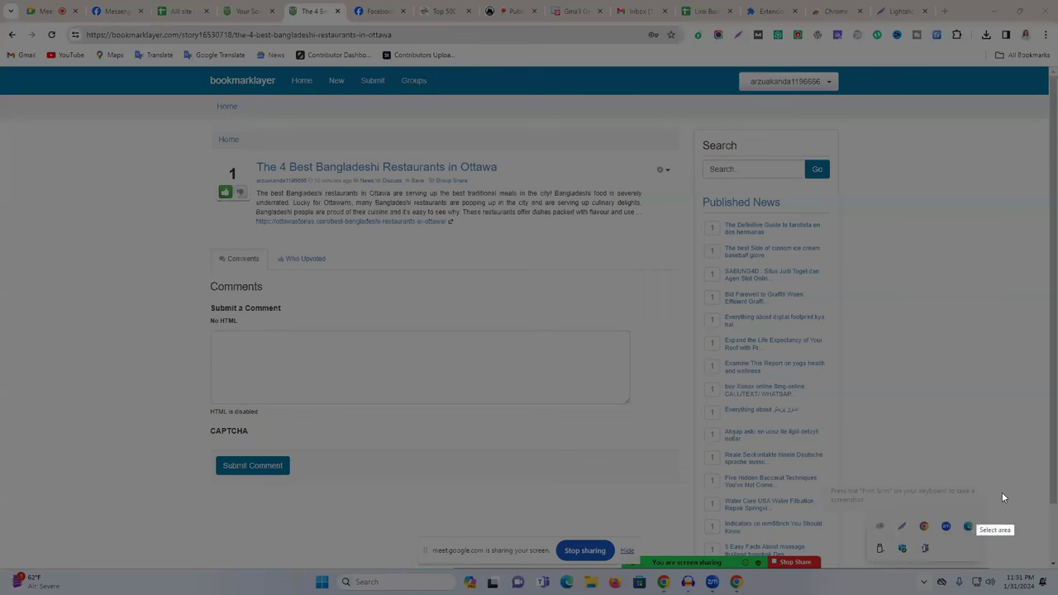
pyautogui.moveTo(1, 1); pyautogui.dragTo(1057, 594)
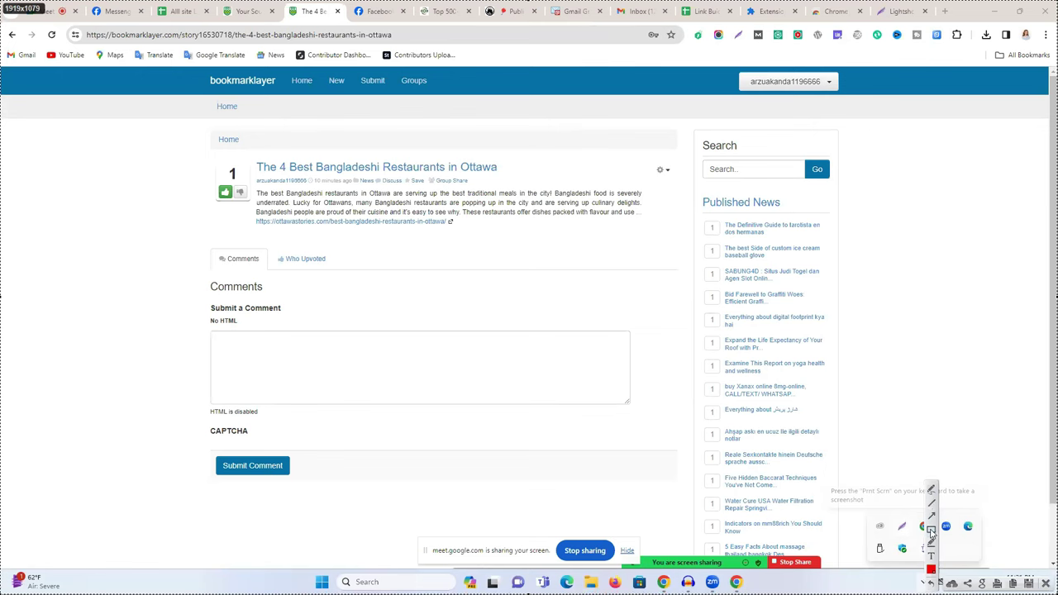
pyautogui.moveTo(207, 160); pyautogui.dragTo(695, 233)
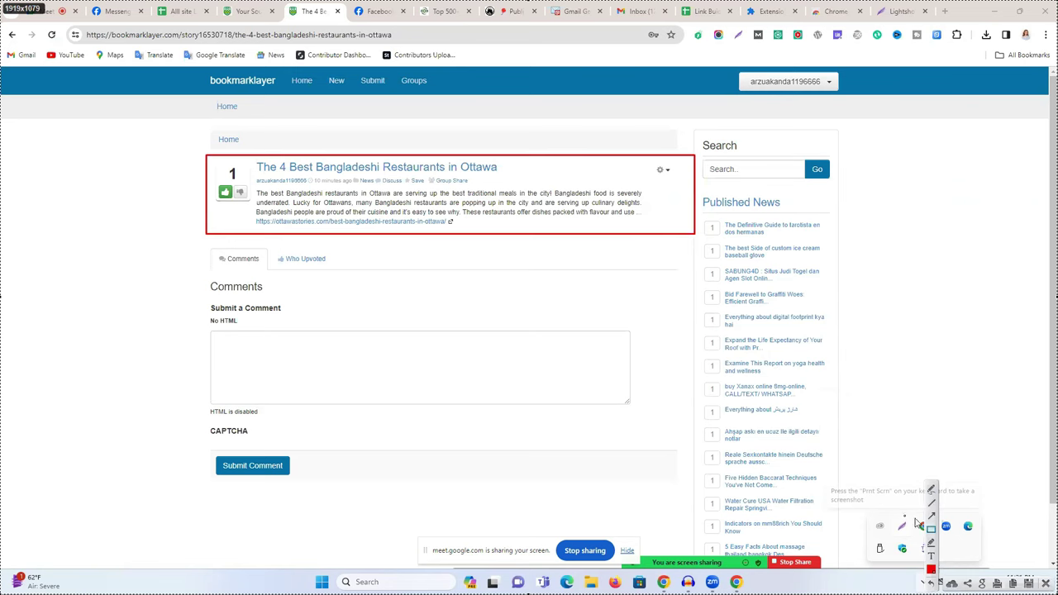
pyautogui.moveTo(765, 479); pyautogui.dragTo(552, 246)
pyautogui.moveTo(375, 346)
pyautogui.mouseDown()
pyautogui.moveTo(856, 129)
pyautogui.moveTo(811, 100)
pyautogui.mouseUp()
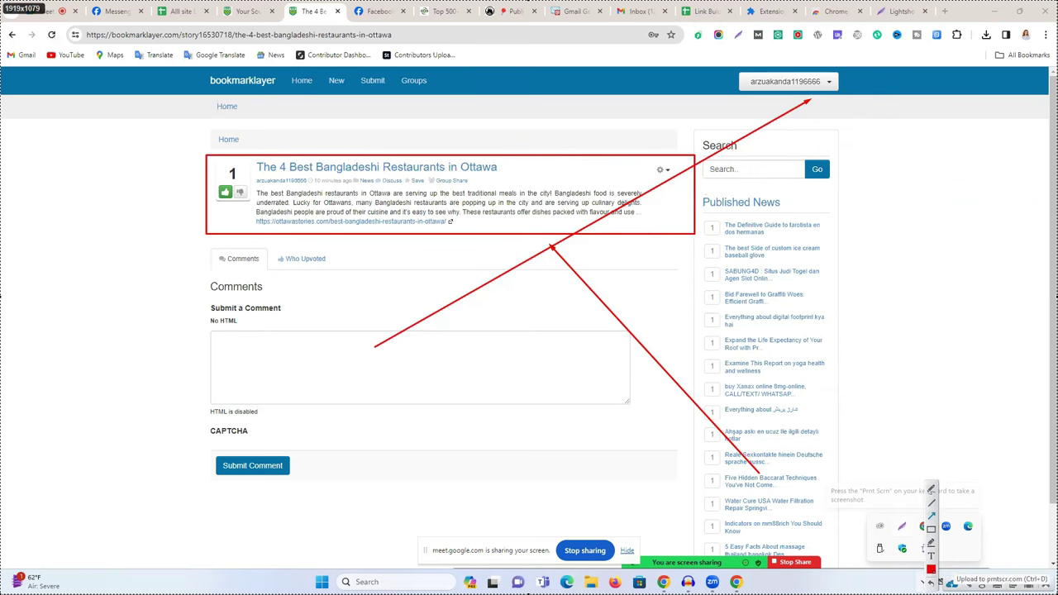
pyautogui.click(941, 582)
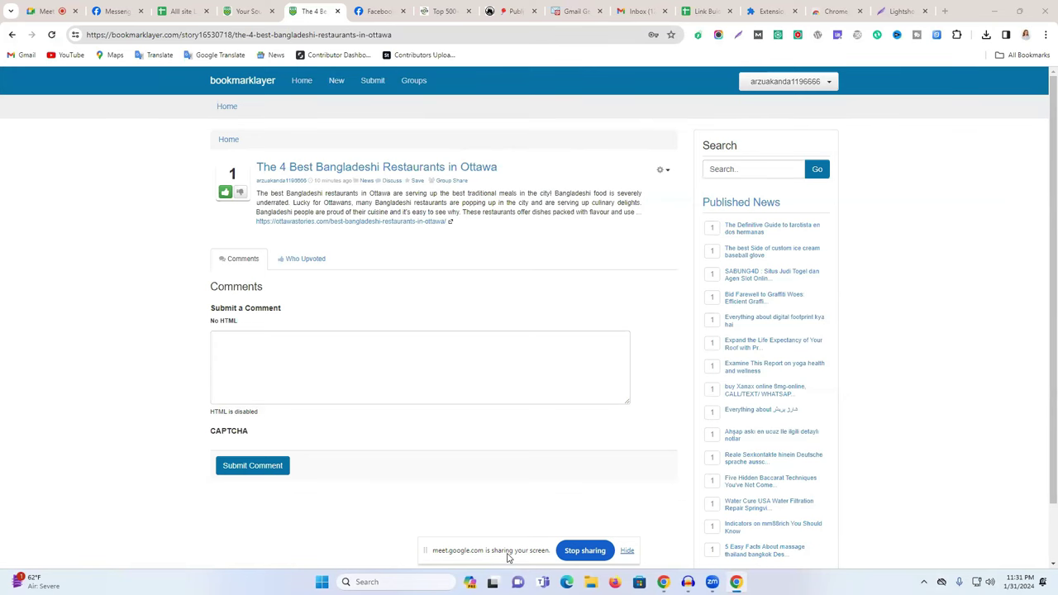
# Close the Lightshot website tab, then start and cancel a tray capture of the story page.
pyautogui.scroll(-1, 836, 451)
pyautogui.scroll(1, 837, 453)
pyautogui.click(904, 9)
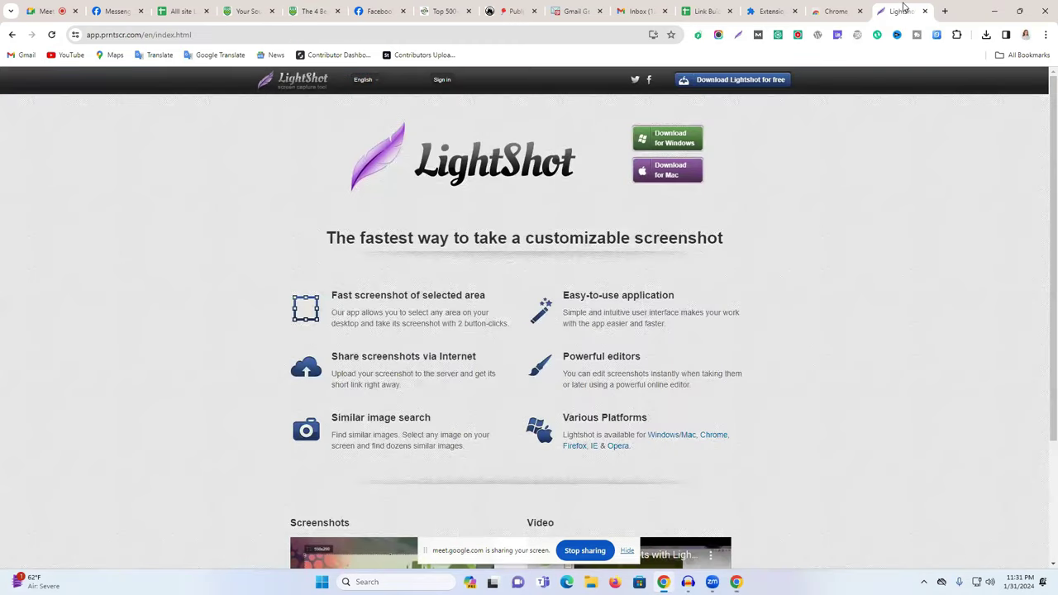
pyautogui.click(926, 12)
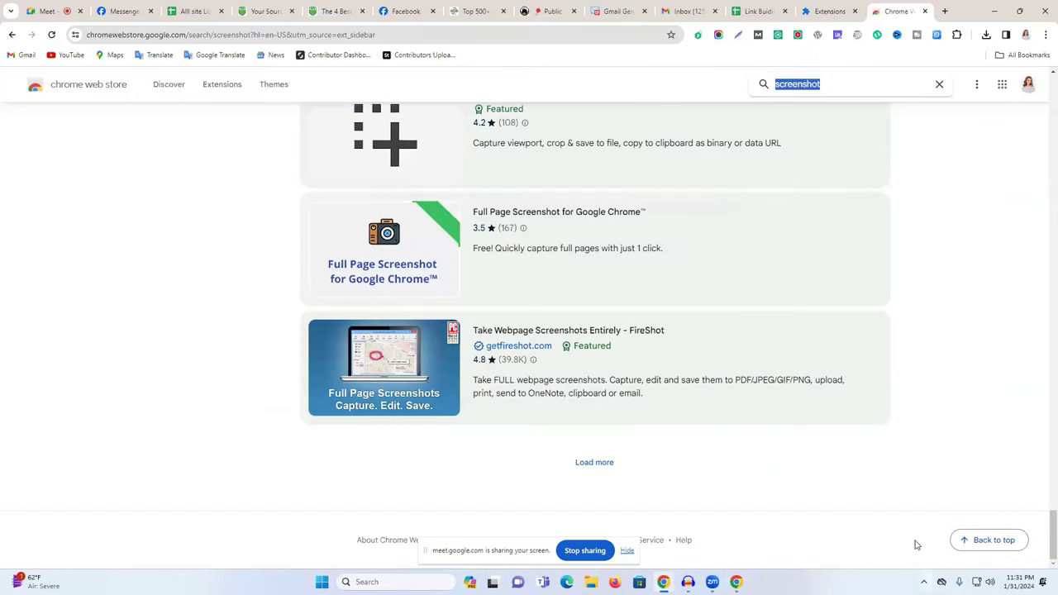
pyautogui.click(334, 11)
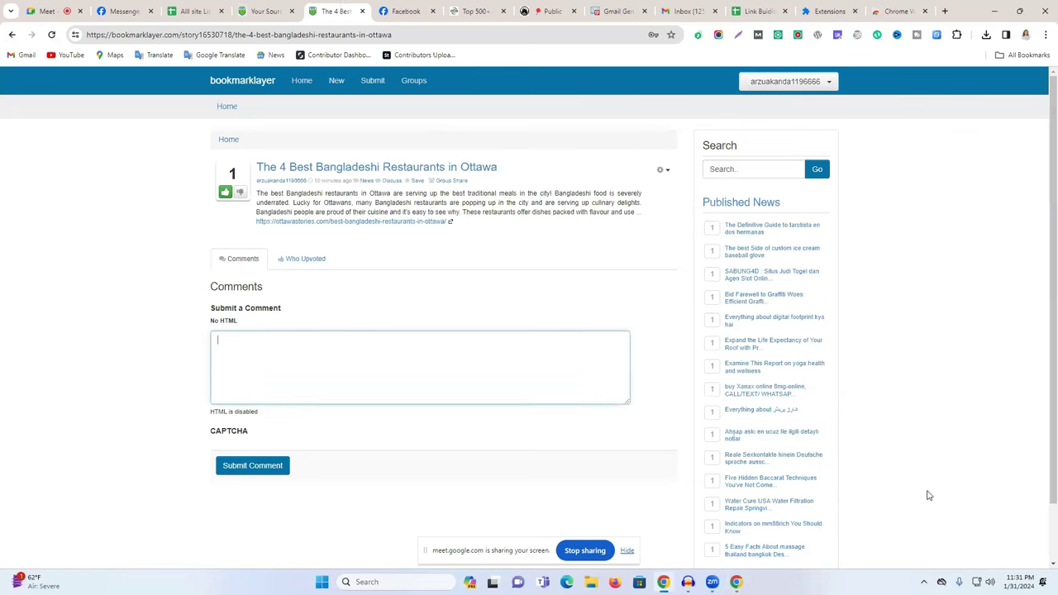
pyautogui.click(925, 582)
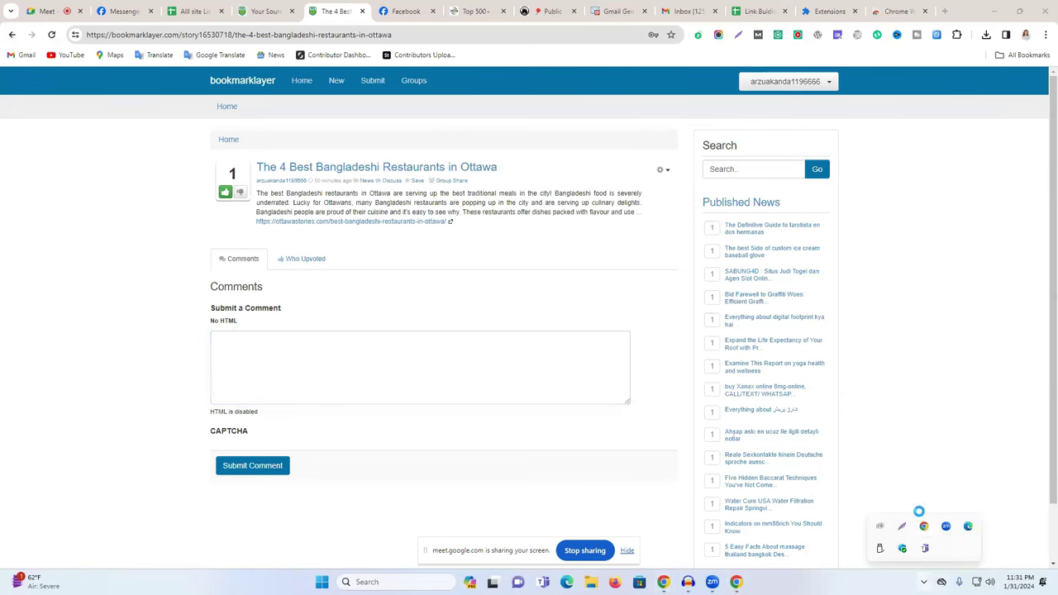
pyautogui.moveTo(25, 94); pyautogui.dragTo(1057, 593)
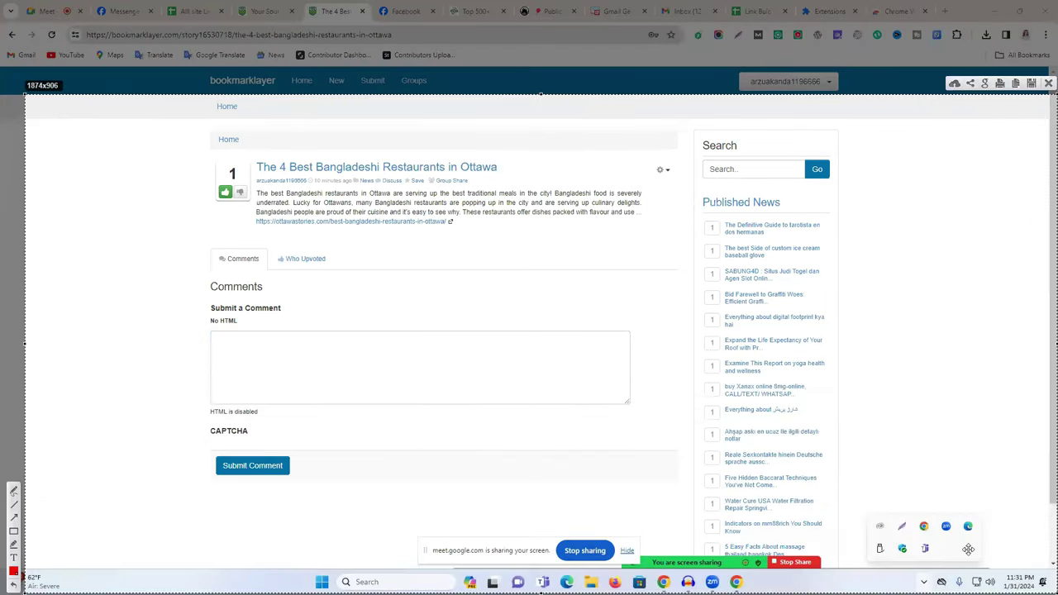
pyautogui.click(955, 86)
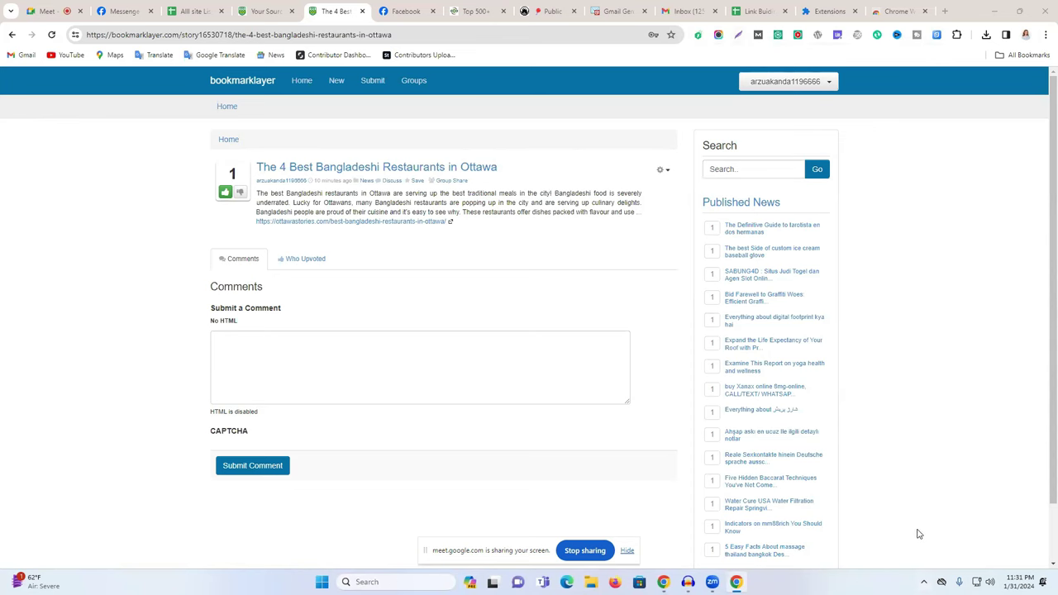
# Capture the story page with the Lightshot extension button, upload it to prnt.sc, and open a new tab.
pyautogui.click(738, 35)
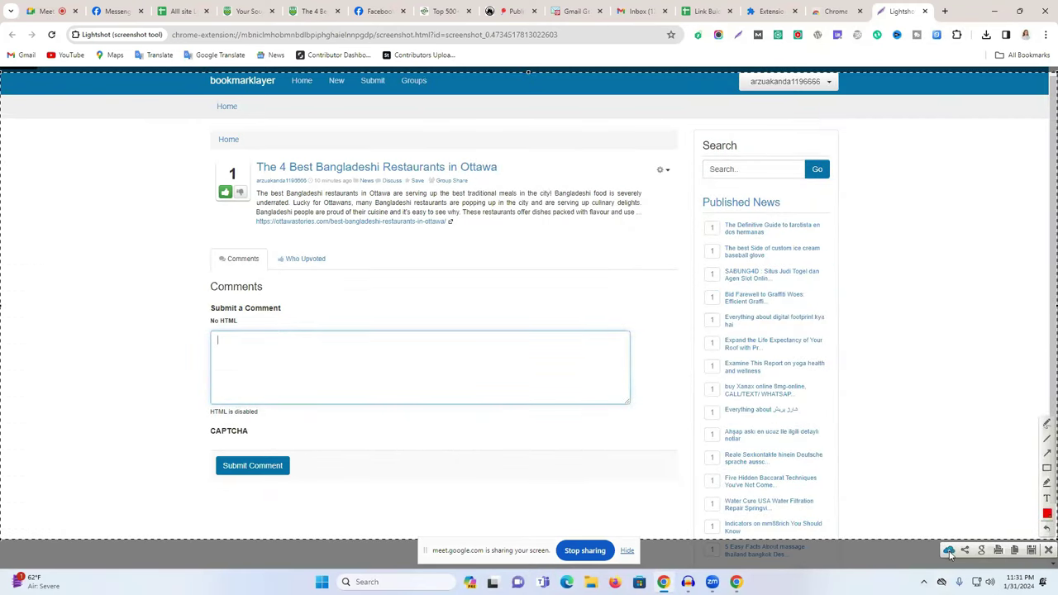
pyautogui.press('Escape')
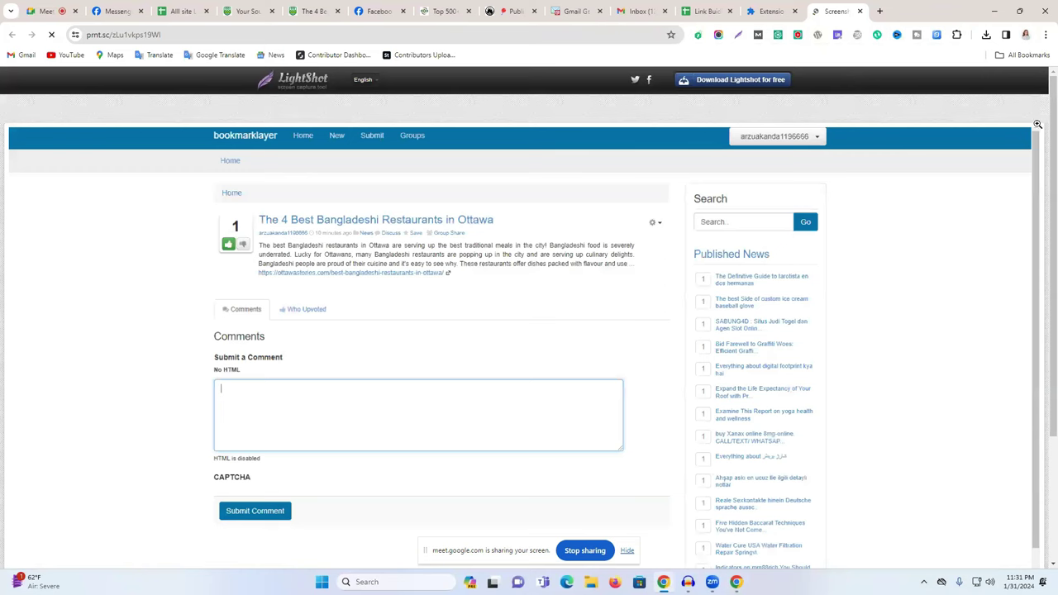
pyautogui.click(827, 11)
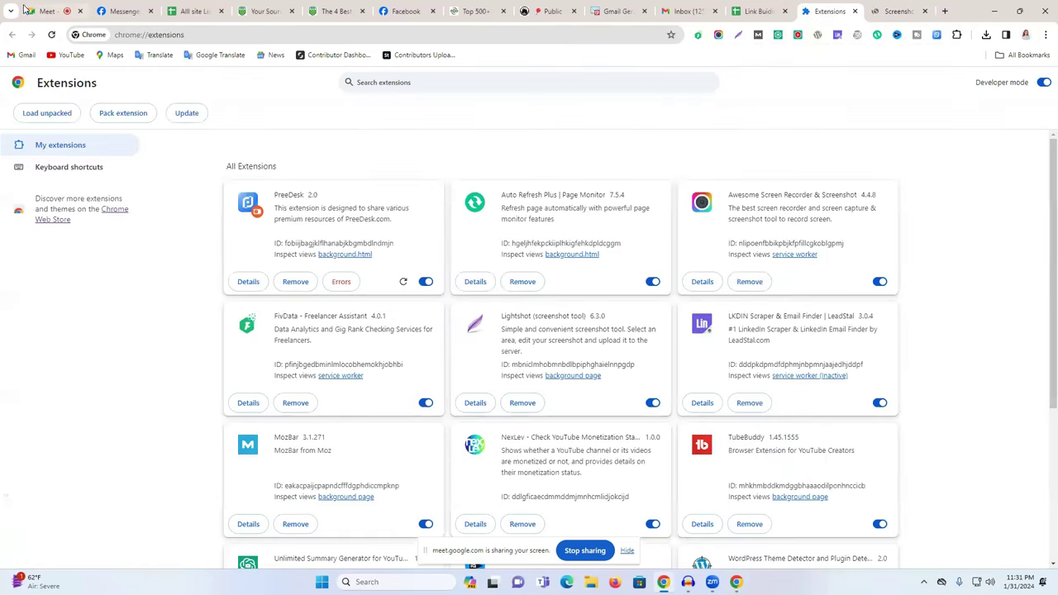
pyautogui.click(908, 11)
pyautogui.click(946, 11)
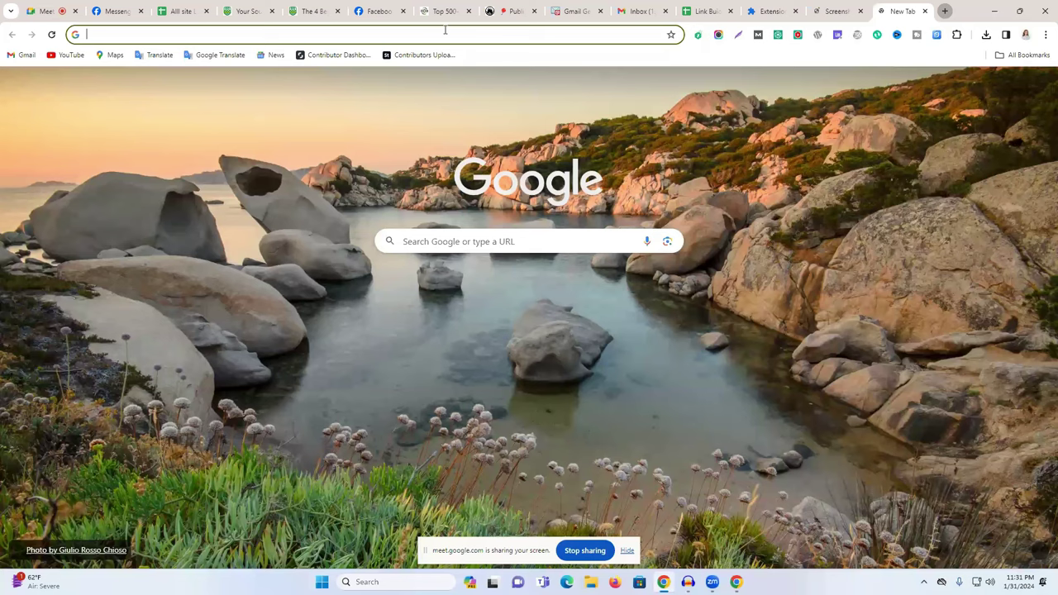
# Search Google for 'lightshot', view the Lightshot Downloader page, go back, and switch to the screenshot tab.
pyautogui.write('leonardo.ai')
pyautogui.click(236, 126)
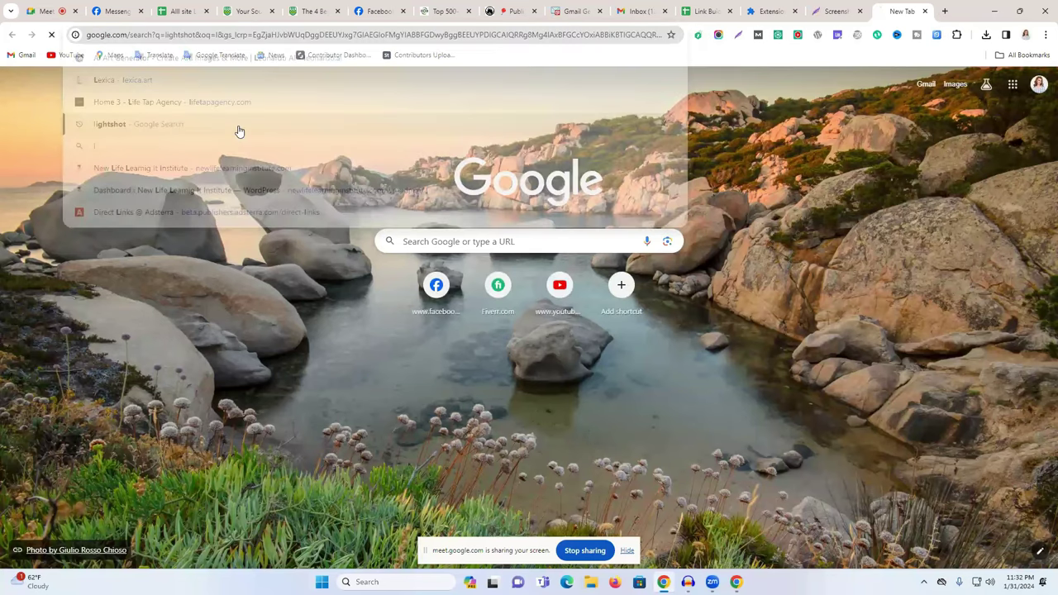
pyautogui.scroll(-2, 207, 356)
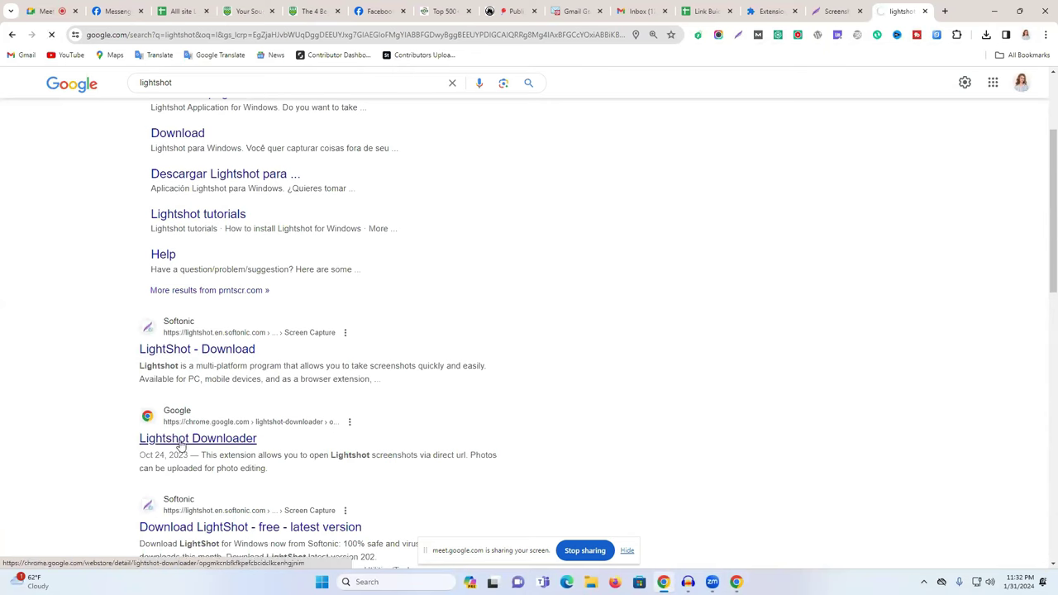
pyautogui.click(181, 440)
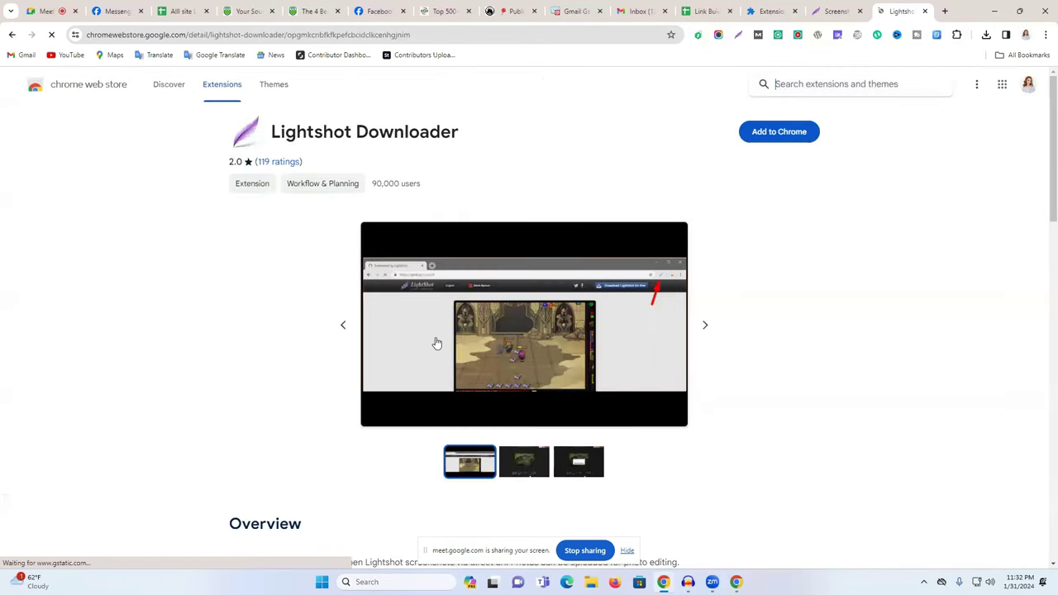
pyautogui.scroll(-2, 437, 343)
pyautogui.scroll(2, 437, 343)
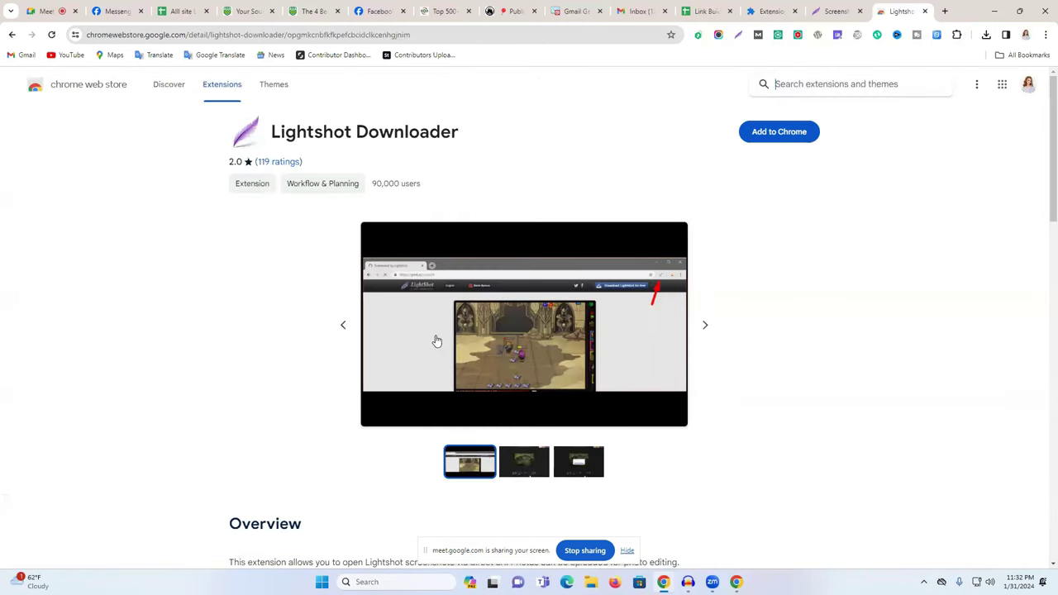
pyautogui.click(10, 34)
pyautogui.scroll(-4, 411, 302)
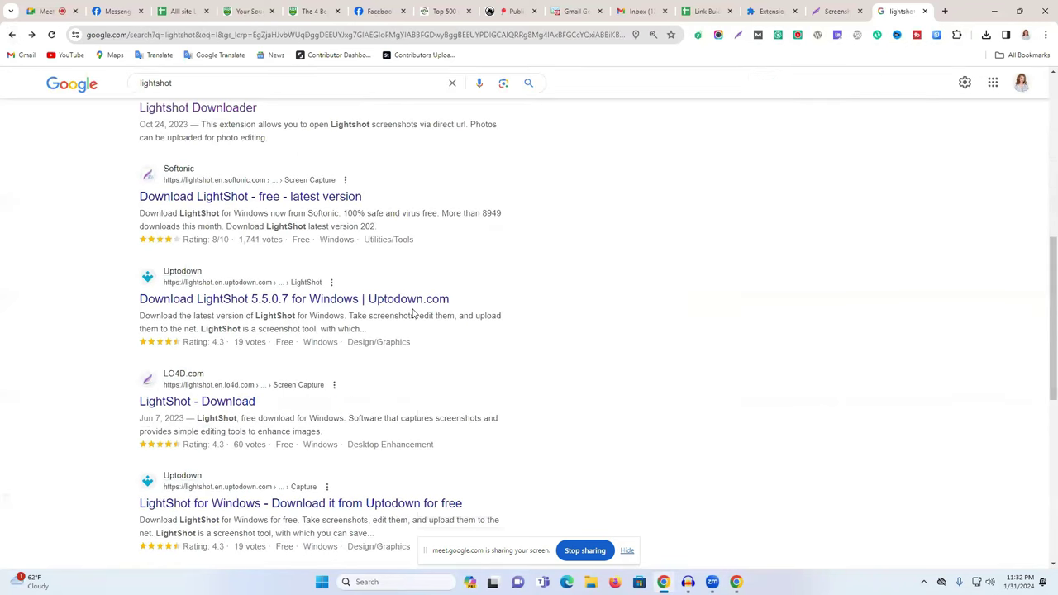
pyautogui.scroll(-6, 245, 406)
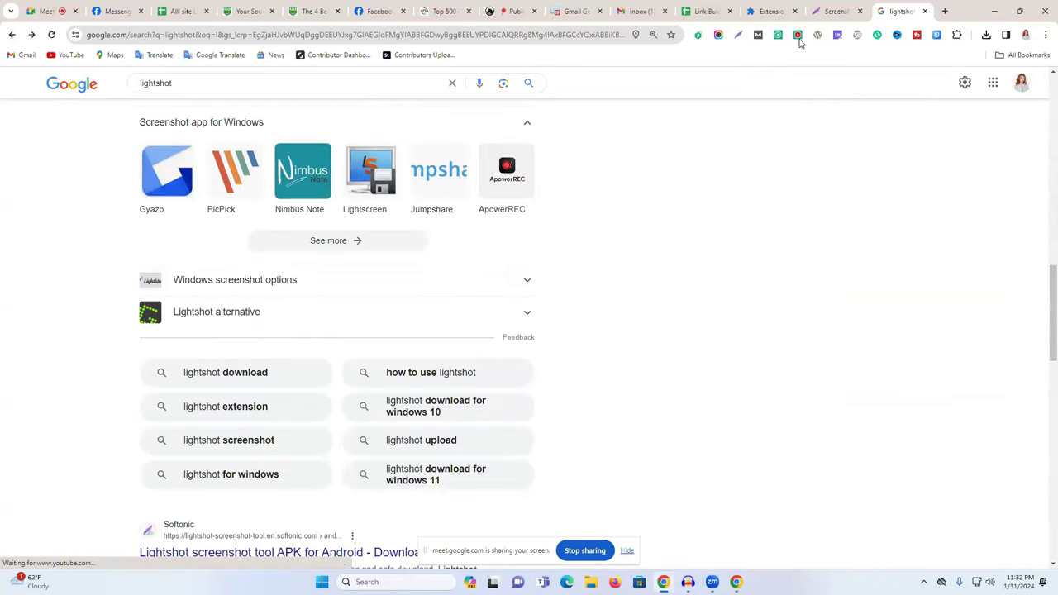
pyautogui.click(851, 10)
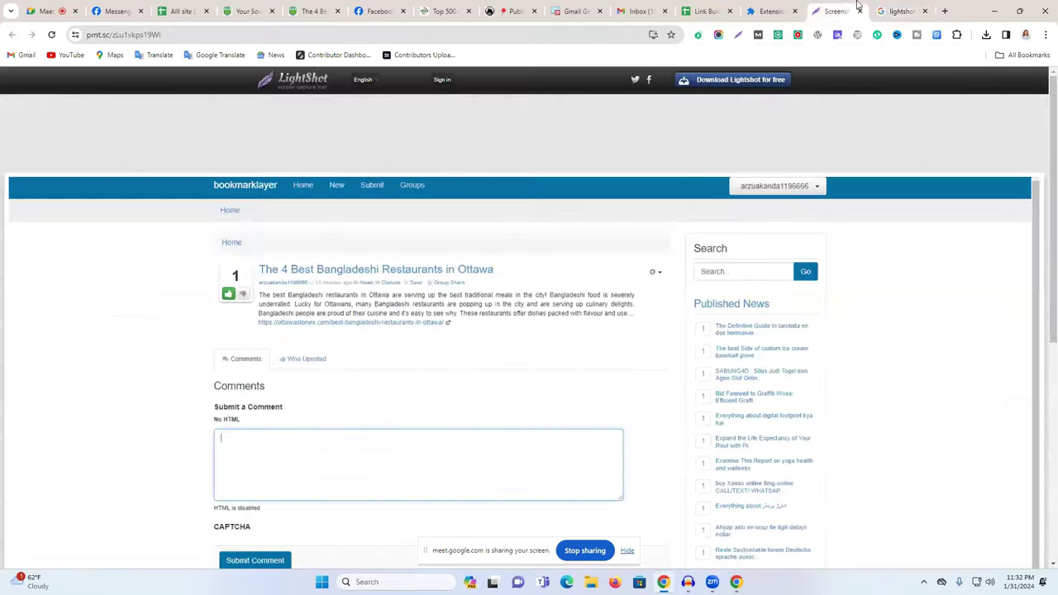
pyautogui.rightClick(546, 38)
pyautogui.click(712, 7)
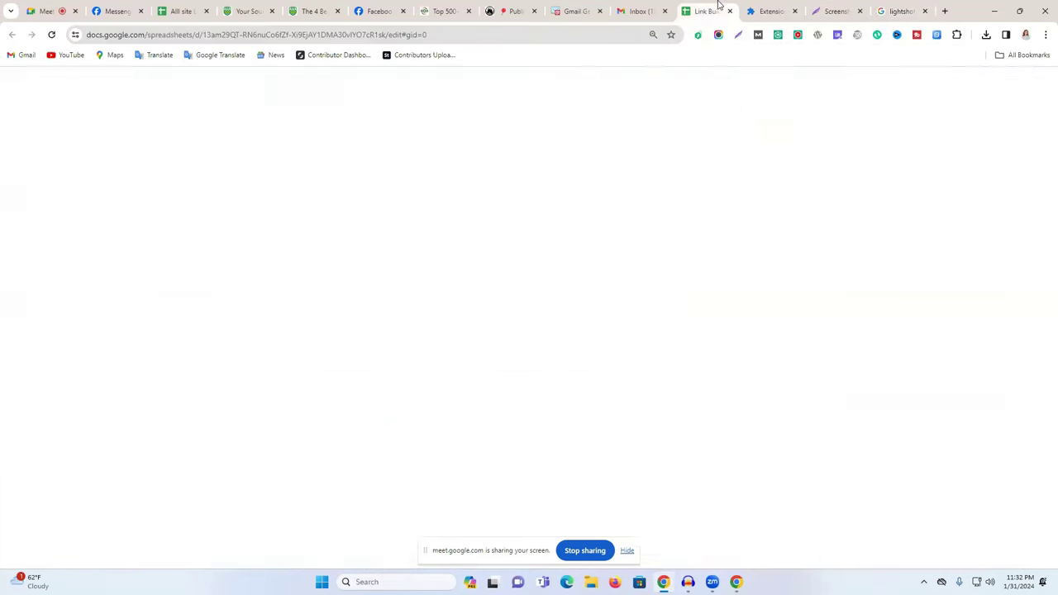
pyautogui.click(259, 184)
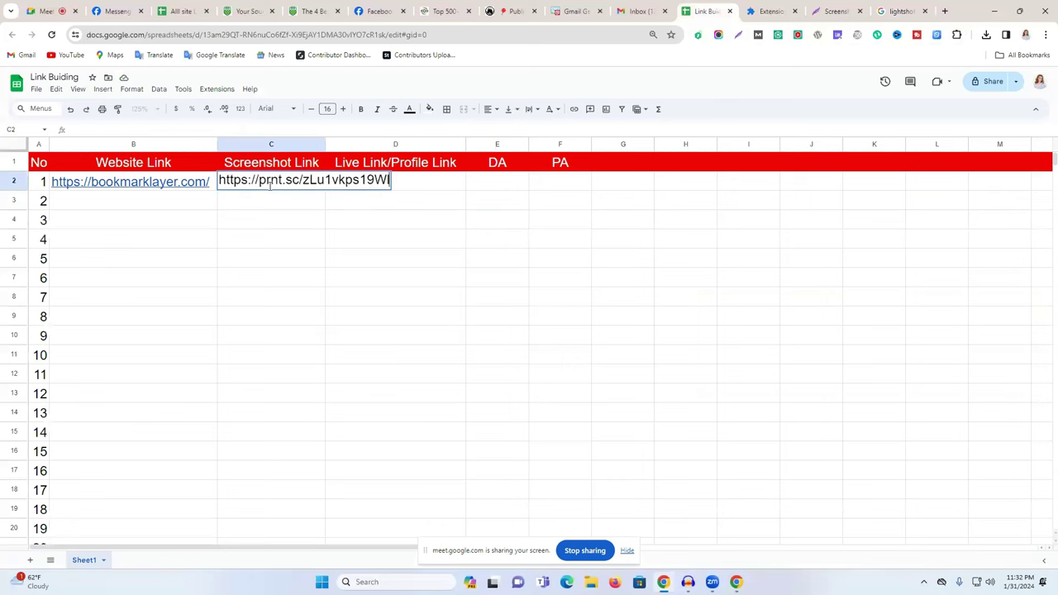
pyautogui.click(397, 224)
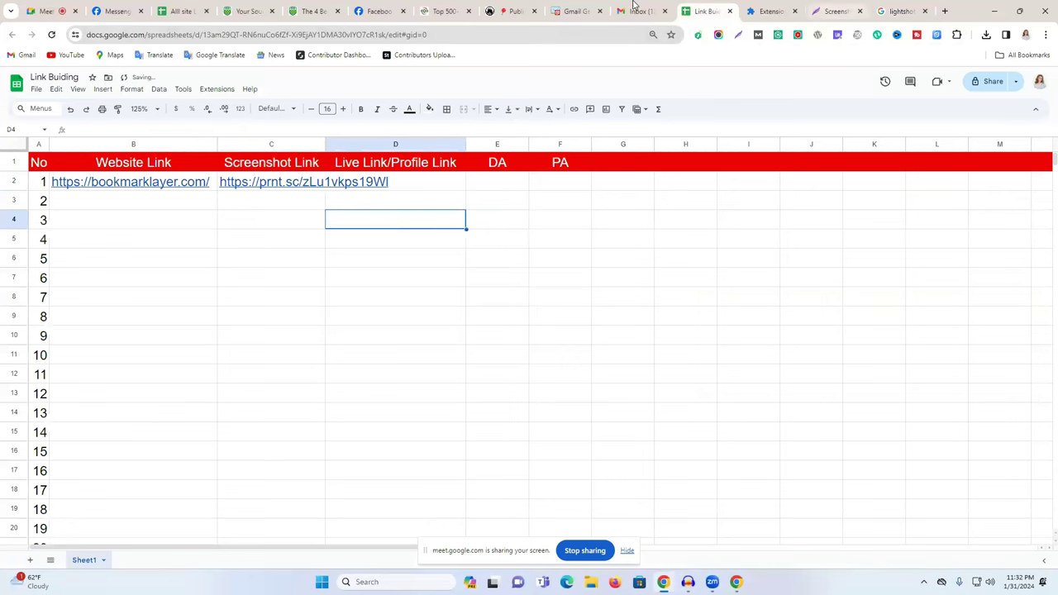
pyautogui.click(329, 9)
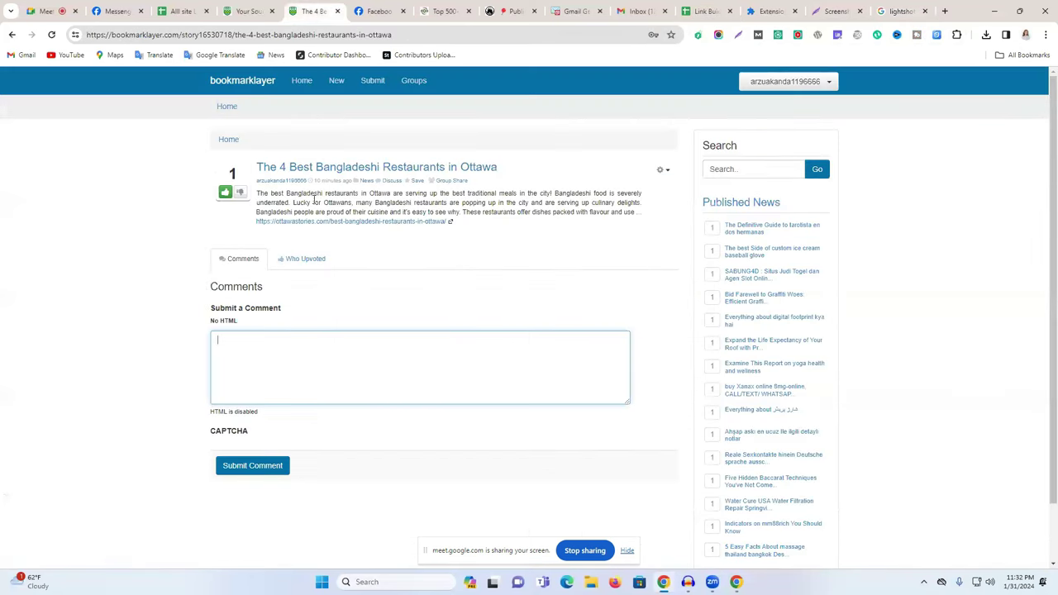
# Open the bookmarklayer account's Submitted stories page from the profile settings.
pyautogui.click(407, 31)
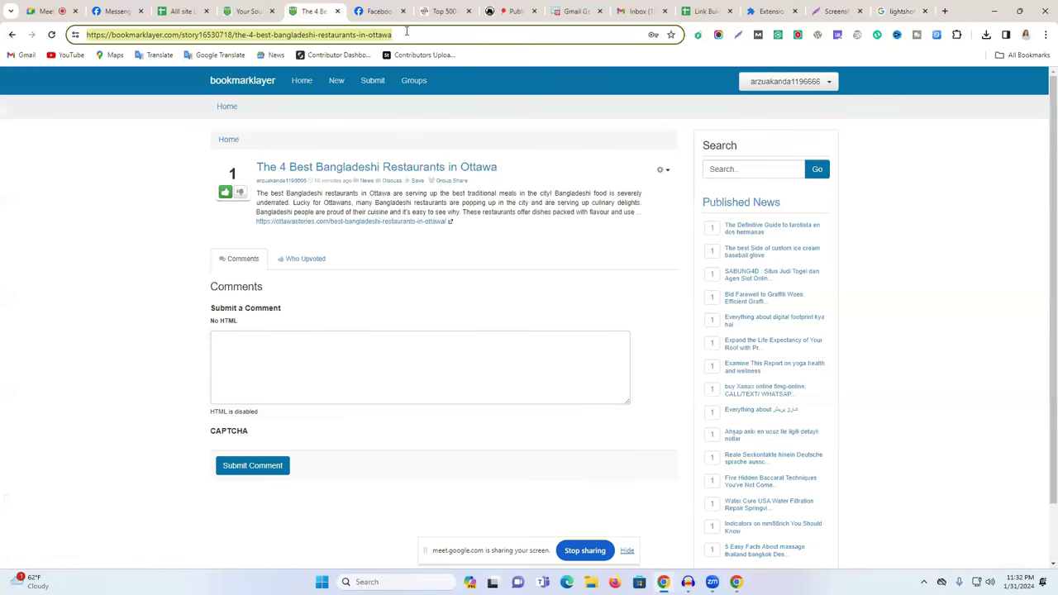
pyautogui.click(825, 80)
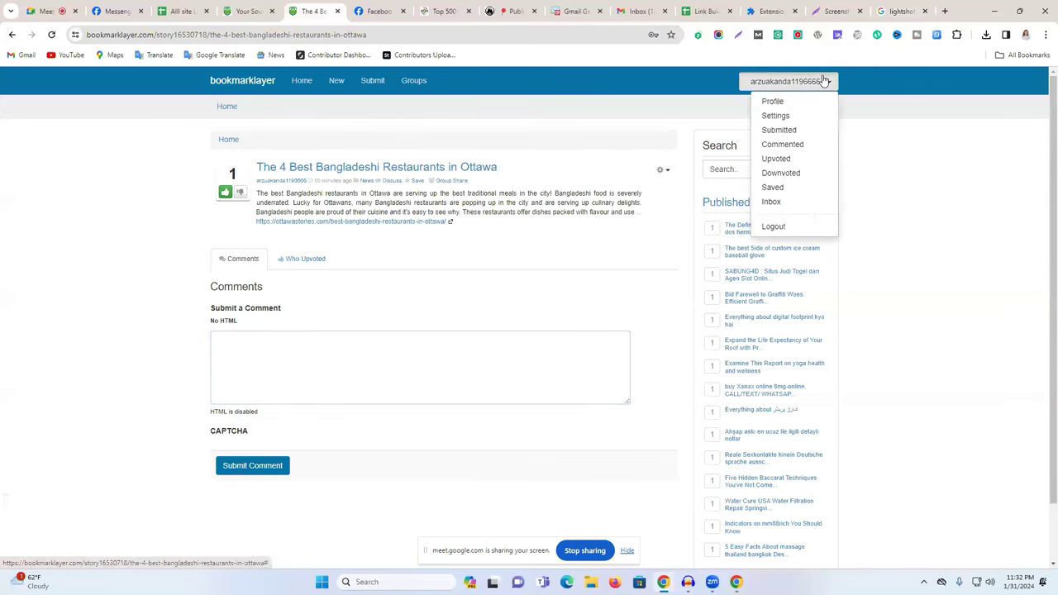
pyautogui.click(779, 102)
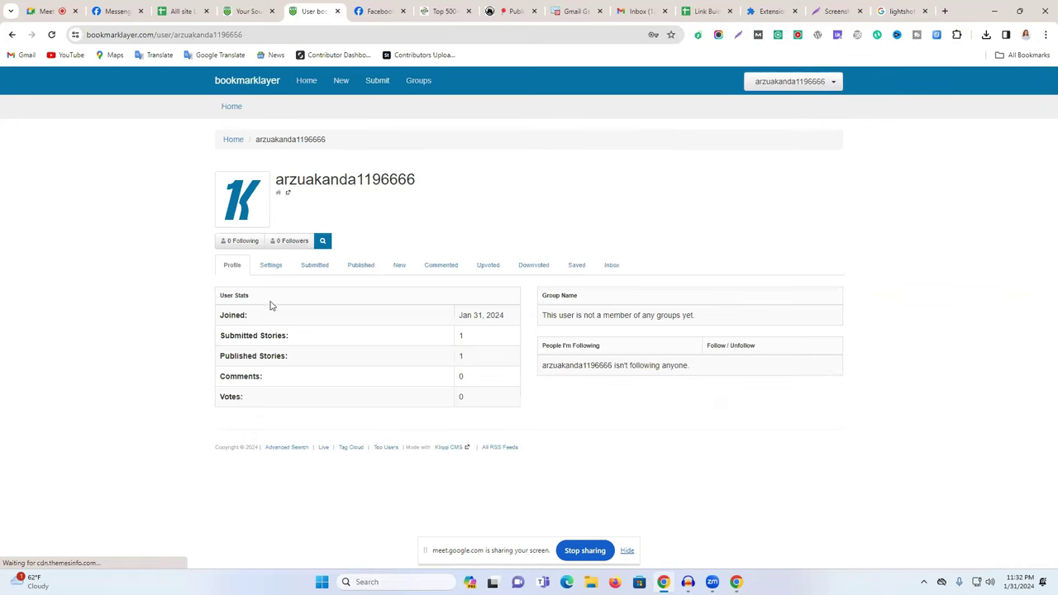
pyautogui.click(273, 266)
pyautogui.scroll(-2, 625, 289)
pyautogui.scroll(2, 630, 289)
pyautogui.click(310, 266)
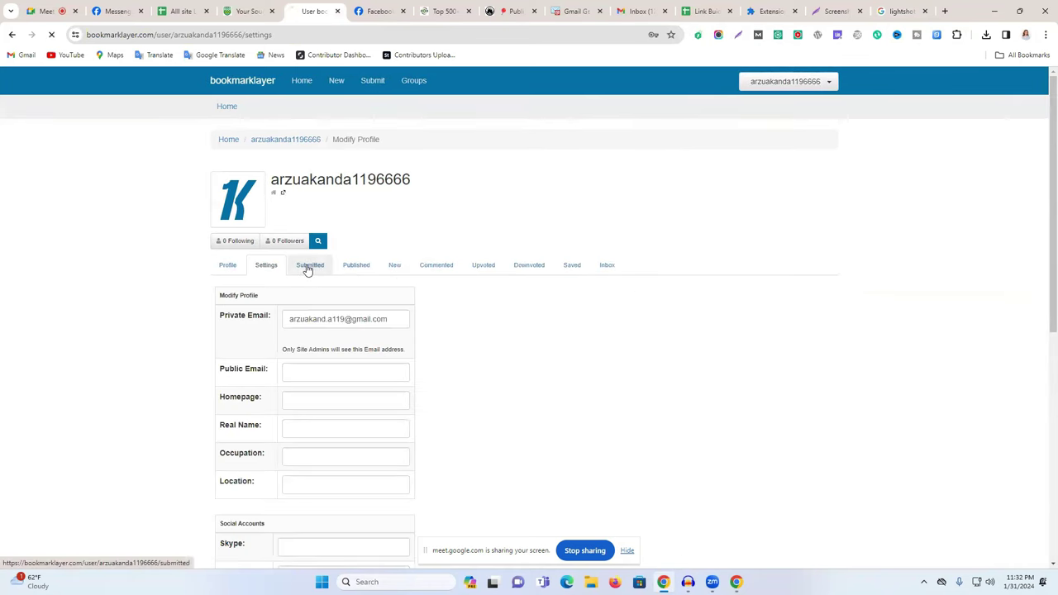
# Copy the Submitted page's address and return to the Link Building spreadsheet.
pyautogui.click(241, 34)
pyautogui.rightClick(241, 35)
pyautogui.click(285, 139)
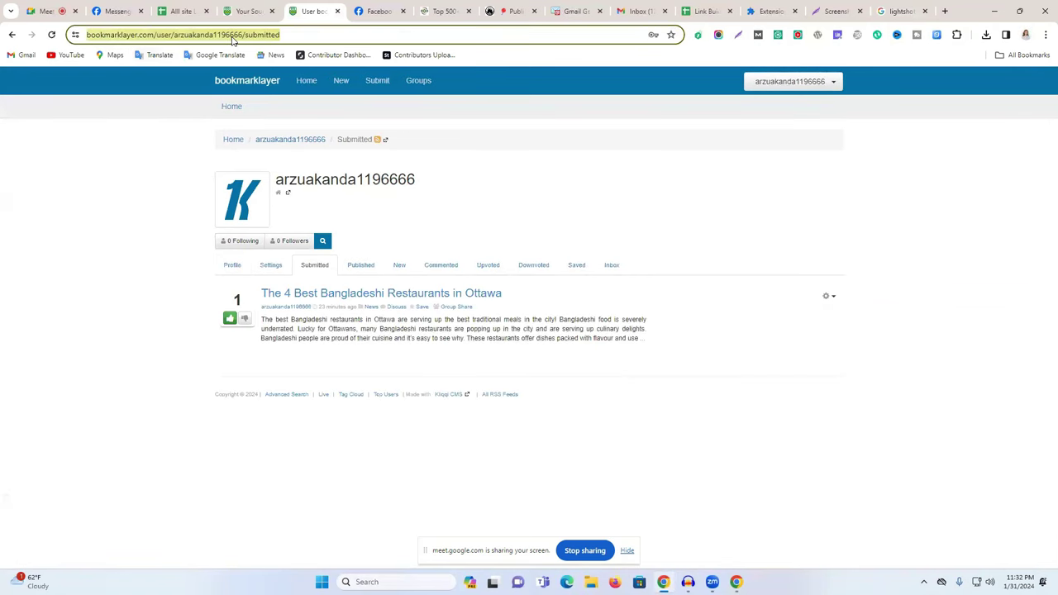
pyautogui.click(253, 9)
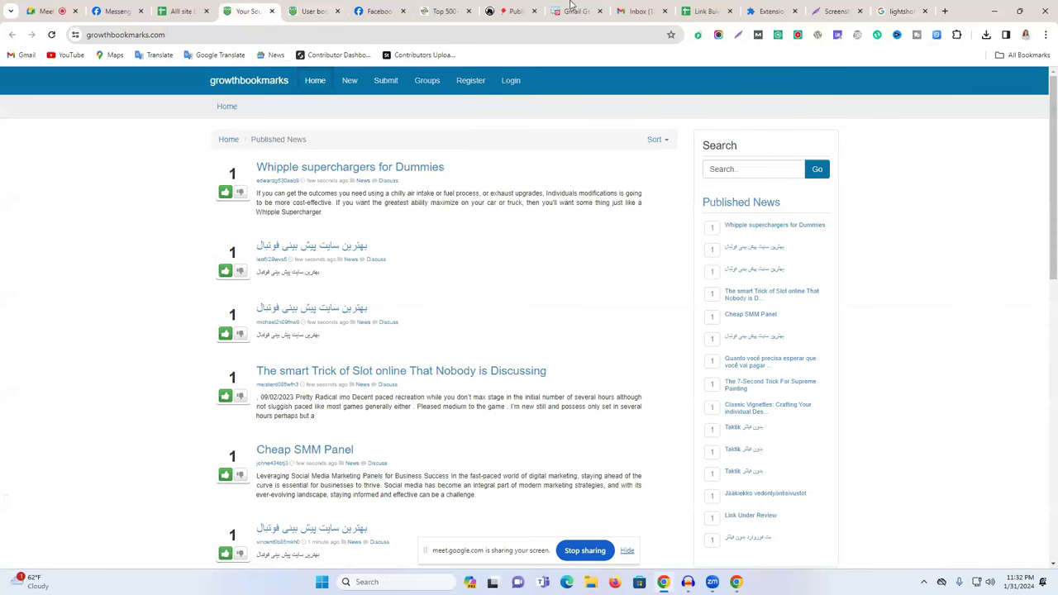
pyautogui.click(684, 8)
# Paste the submitted-stories address into D2, select E2, then return to bookmarklayer's Submitted page.
pyautogui.click(413, 187)
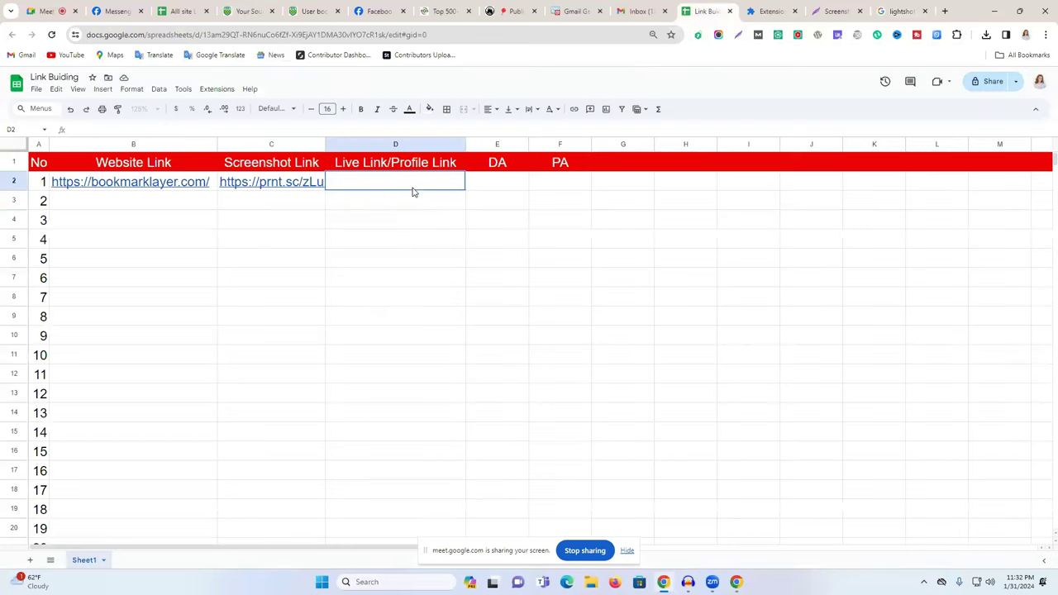
pyautogui.rightClick(413, 186)
pyautogui.click(428, 244)
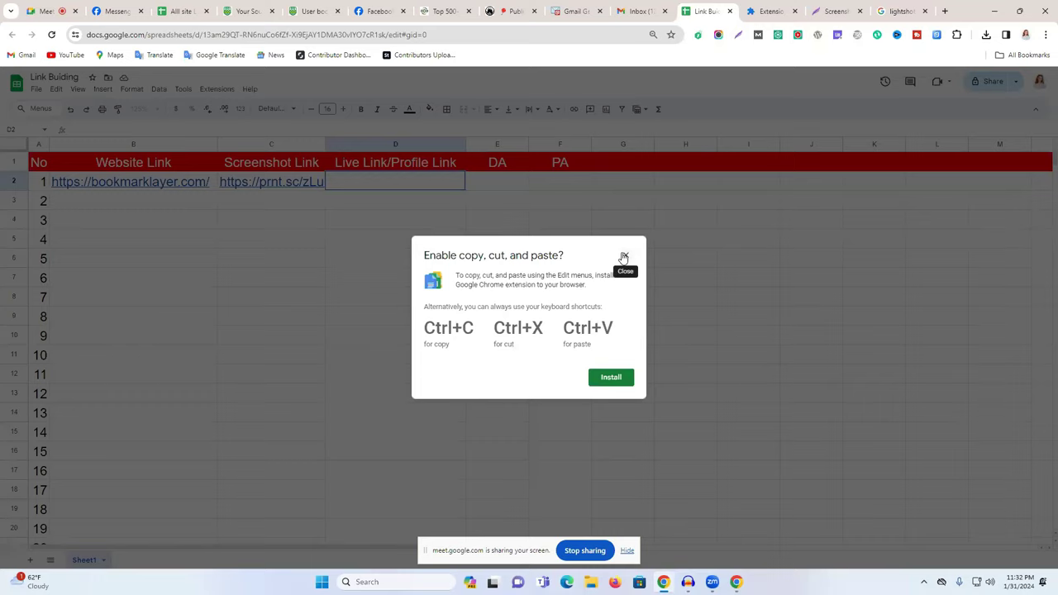
pyautogui.click(623, 255)
pyautogui.hotkey('ctrl', 'v')
pyautogui.click(452, 244)
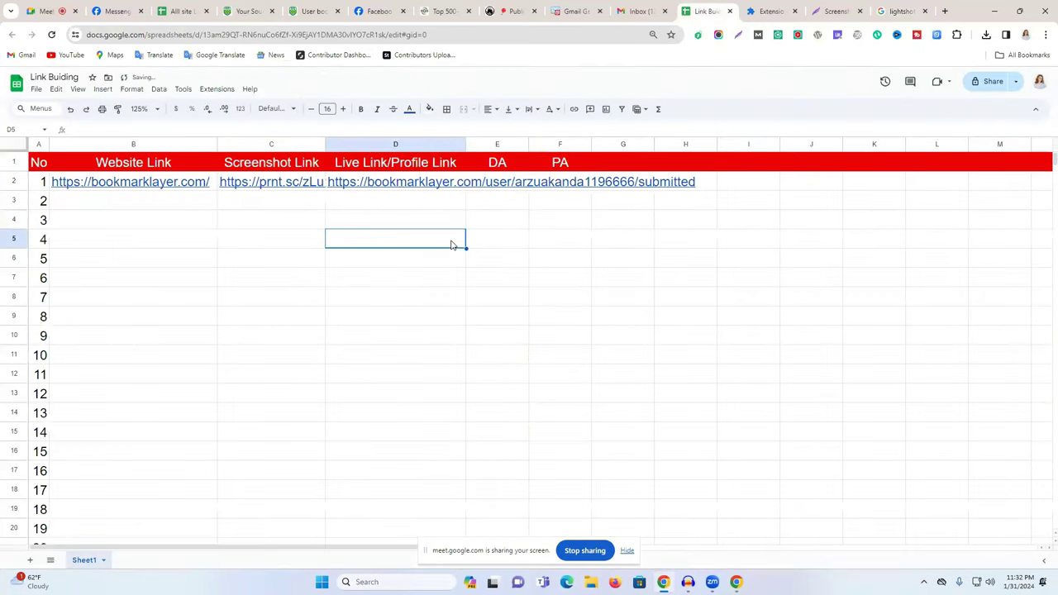
pyautogui.click(501, 181)
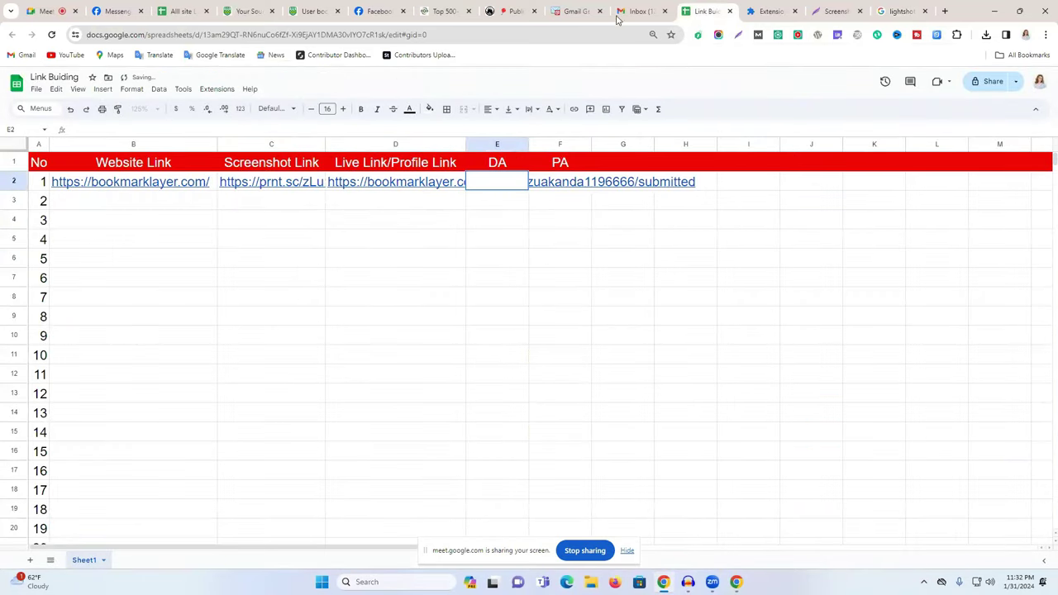
pyautogui.click(346, 10)
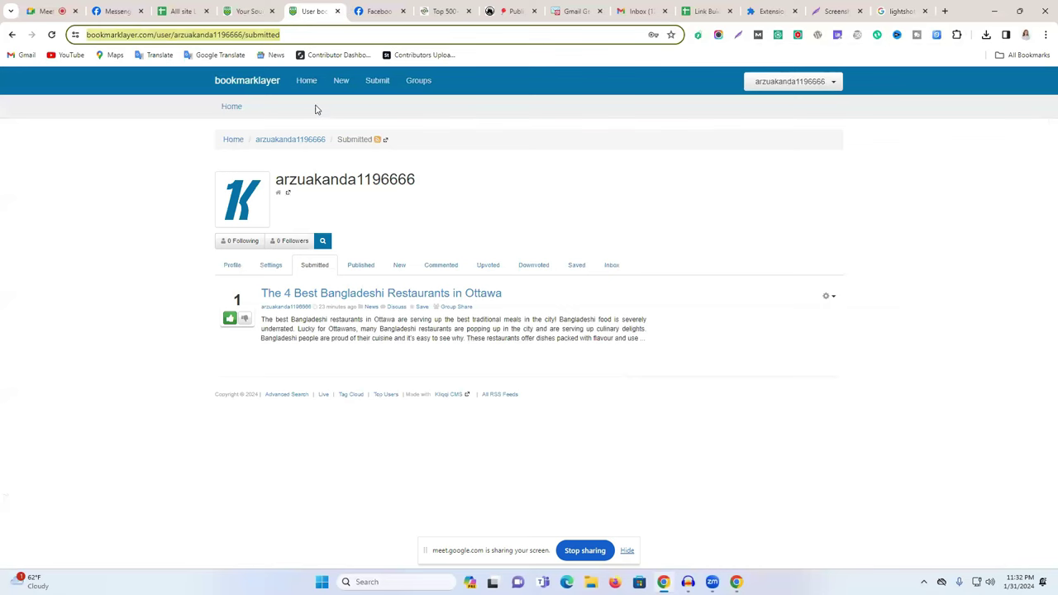
# Copy the bookmarklayer home page address and open a new browser tab.
pyautogui.click(234, 84)
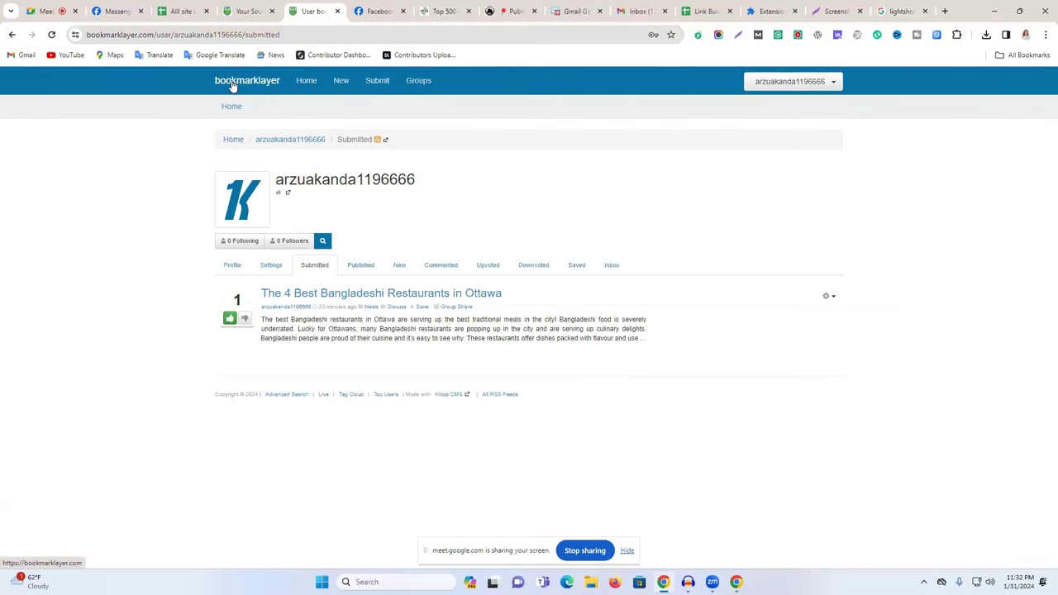
pyautogui.click(154, 35)
pyautogui.rightClick(158, 38)
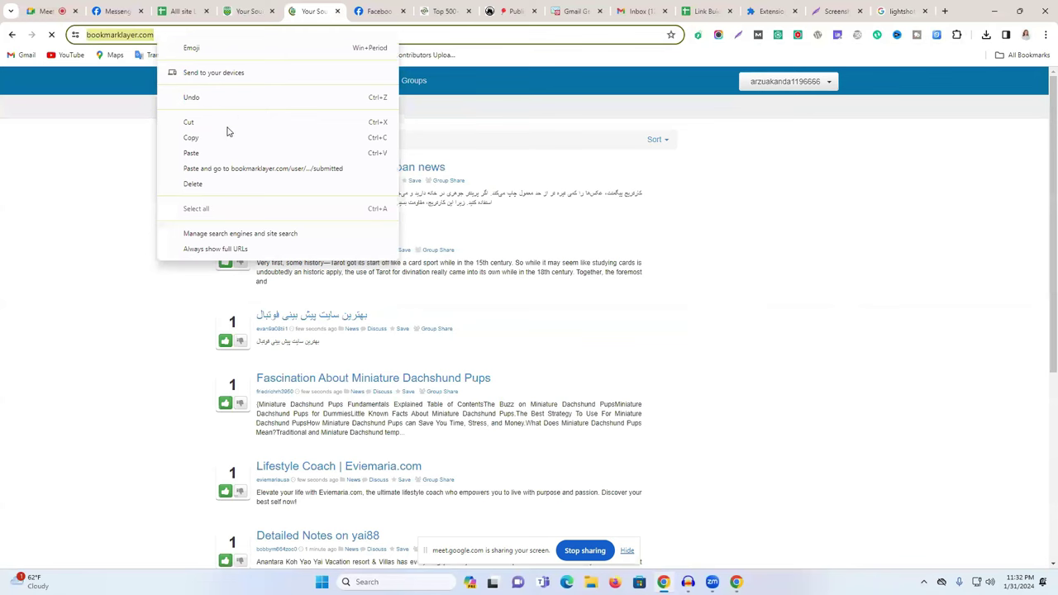
pyautogui.click(235, 137)
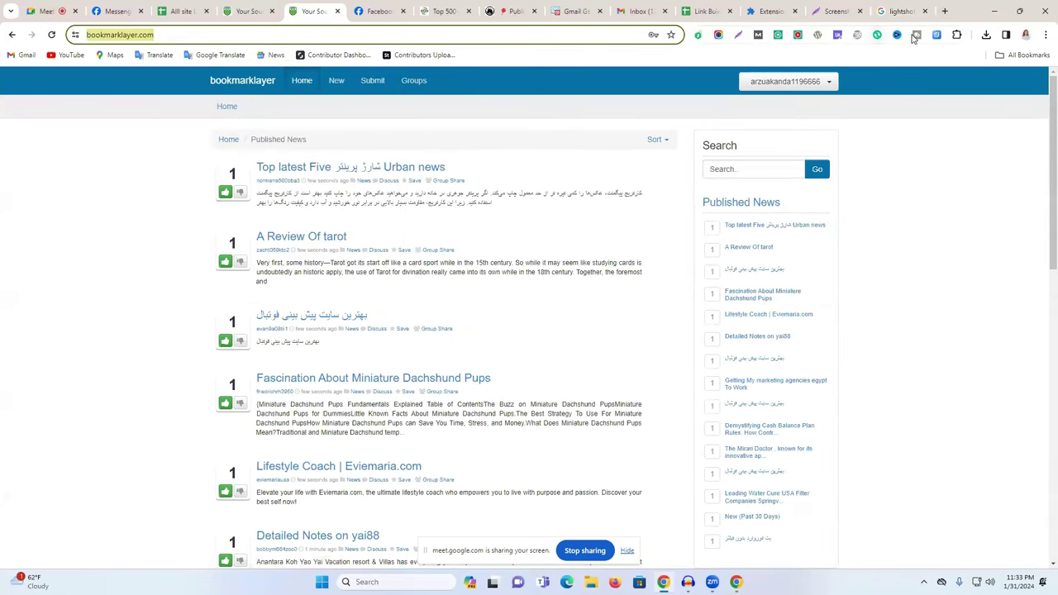
pyautogui.hotkey('ctrl', 't')
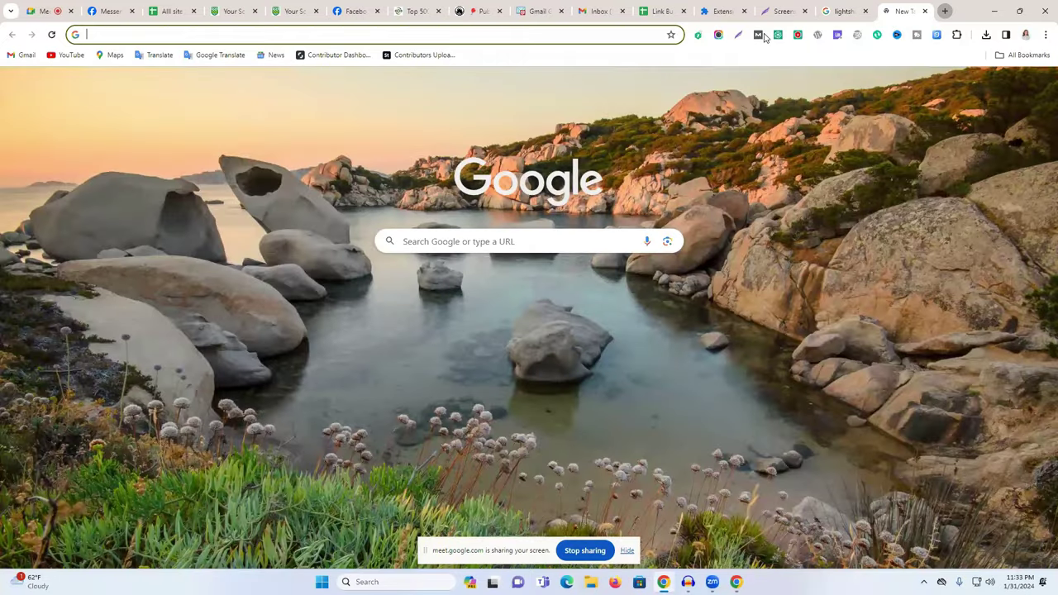
# Close the lightshot tab, search 'moz da and pa checker', and open Website SEO Checker's DA PA Checker.
pyautogui.click(865, 11)
pyautogui.click(574, 41)
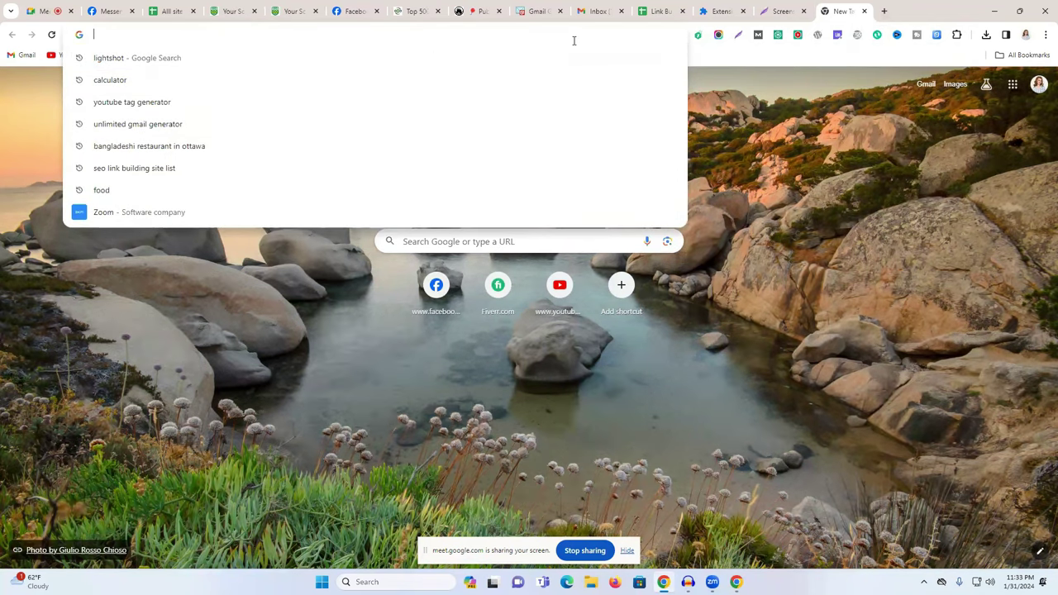
pyautogui.write('da')
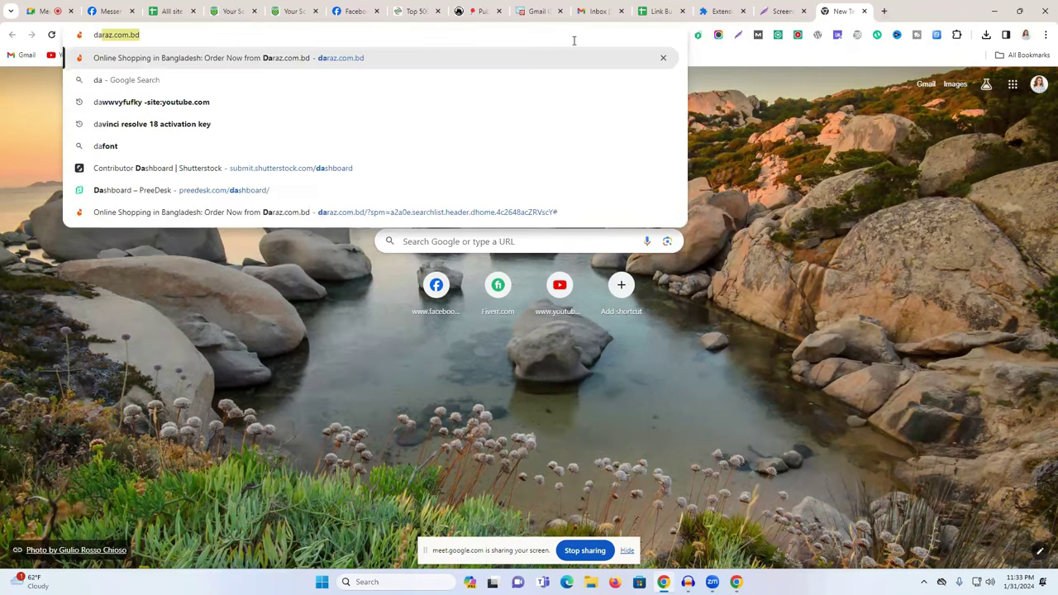
pyautogui.press('BackSpace')
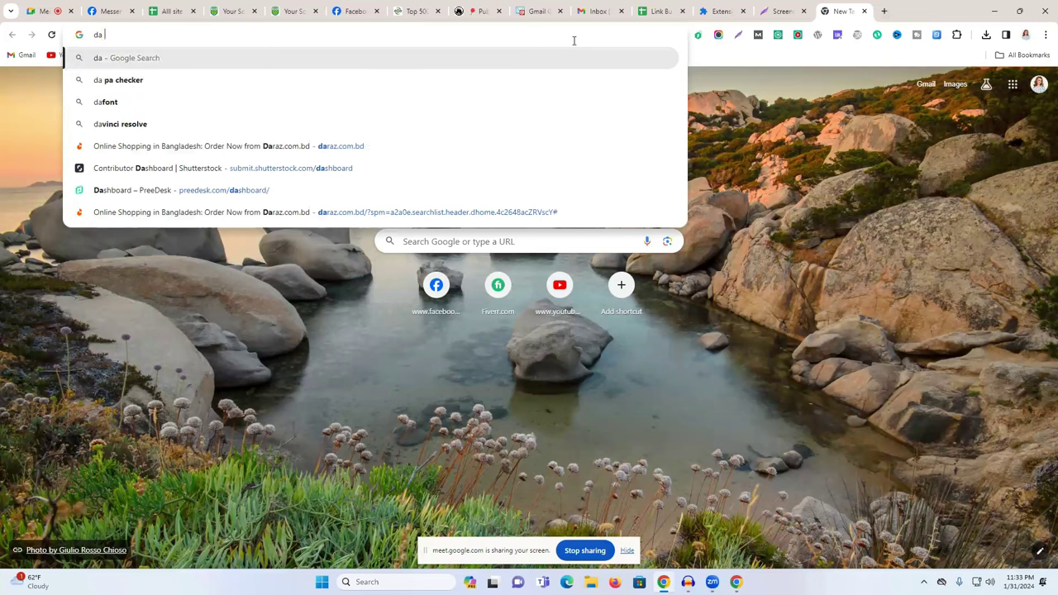
pyautogui.write('p')
pyautogui.press('BackSpace')
pyautogui.write('a')
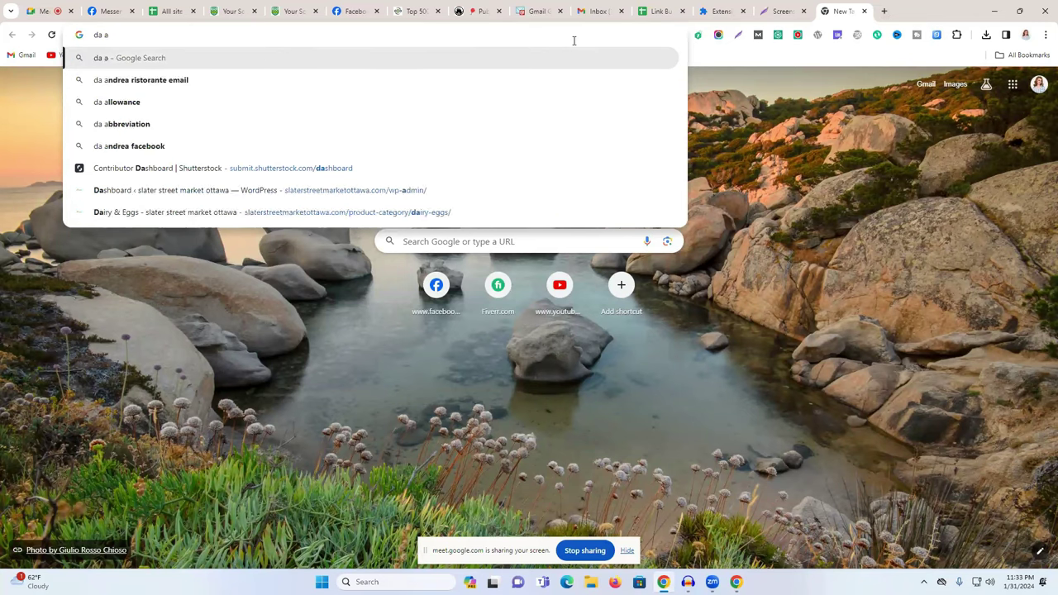
pyautogui.write('md')
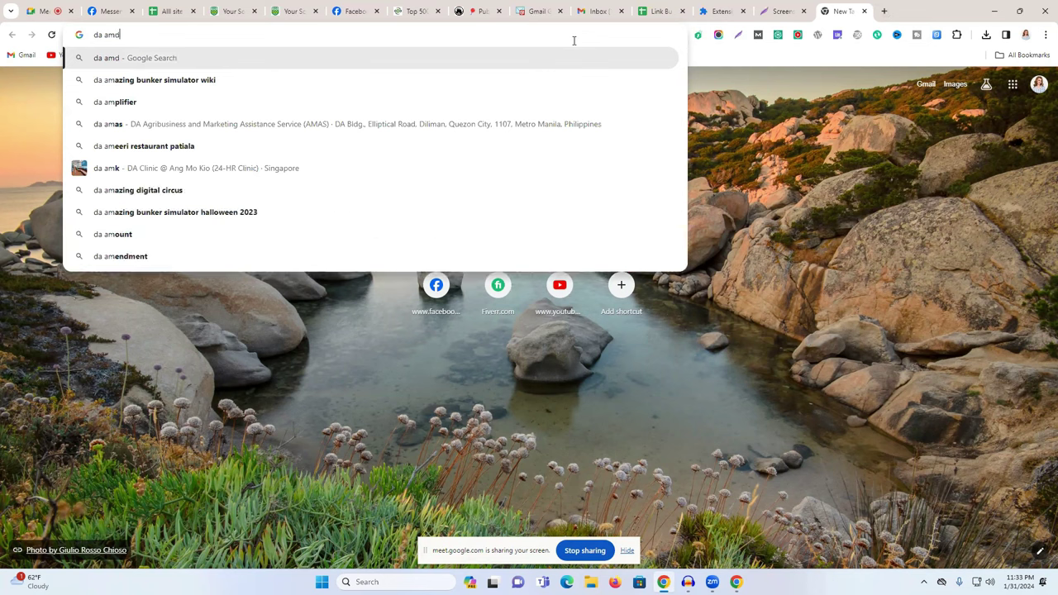
pyautogui.press('BackSpace')
pyautogui.press('BackSpace')
pyautogui.press('BackSpace')
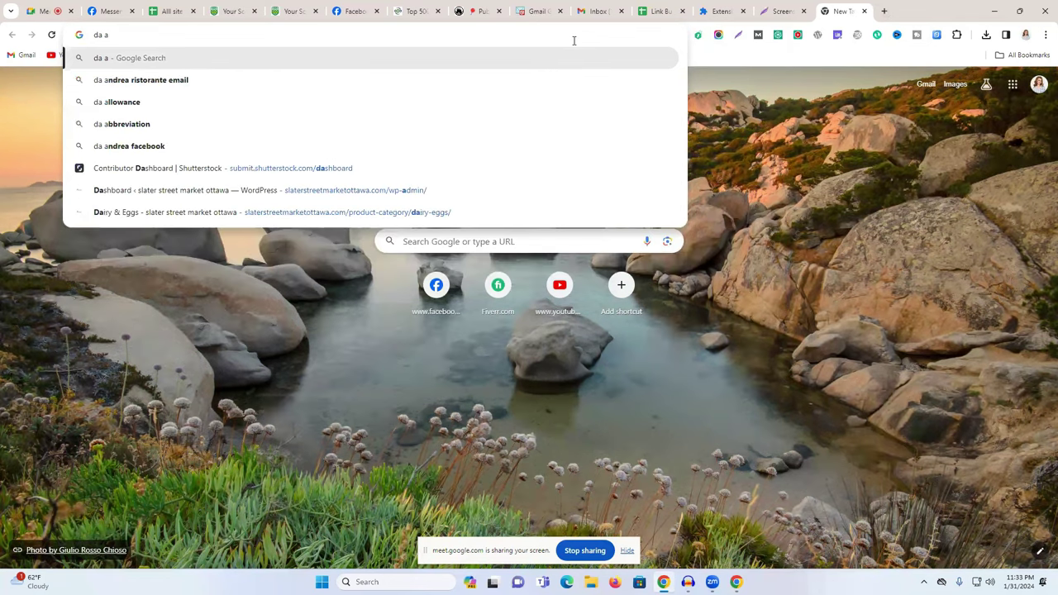
pyautogui.write('nd')
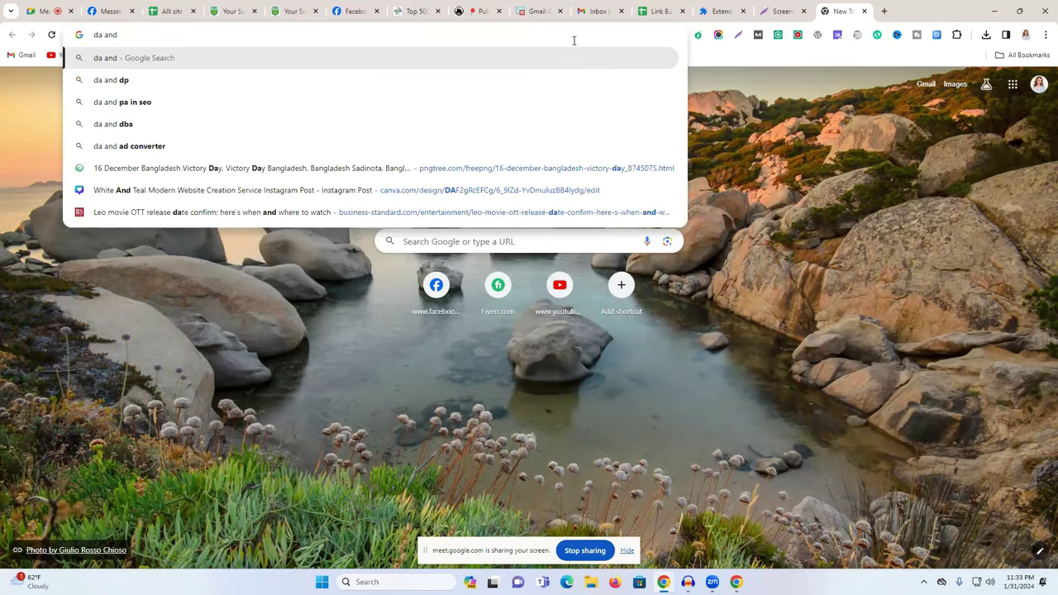
pyautogui.write(' pa')
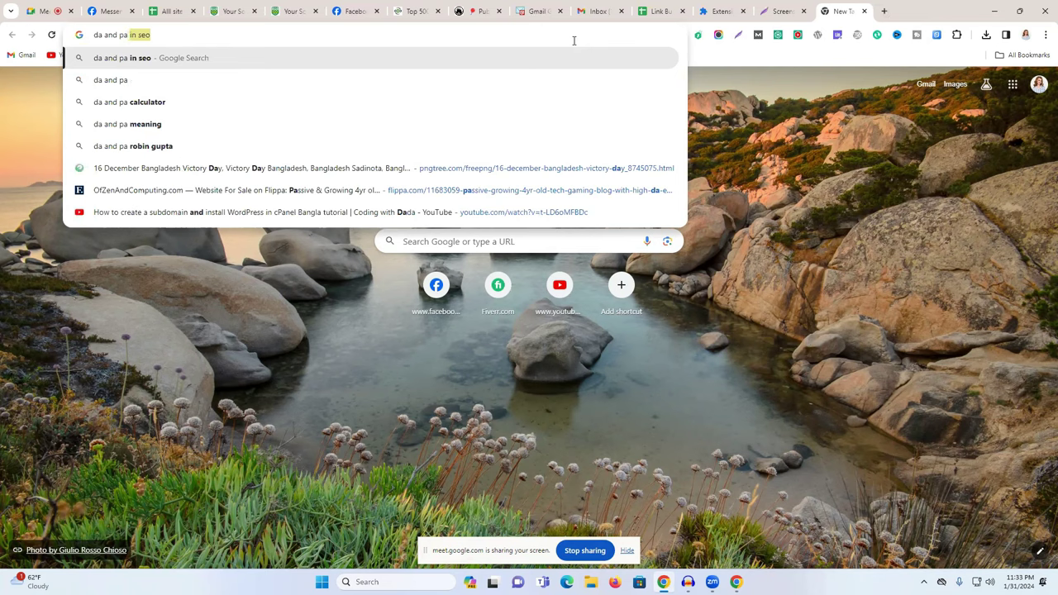
pyautogui.write(' c')
pyautogui.click(215, 104)
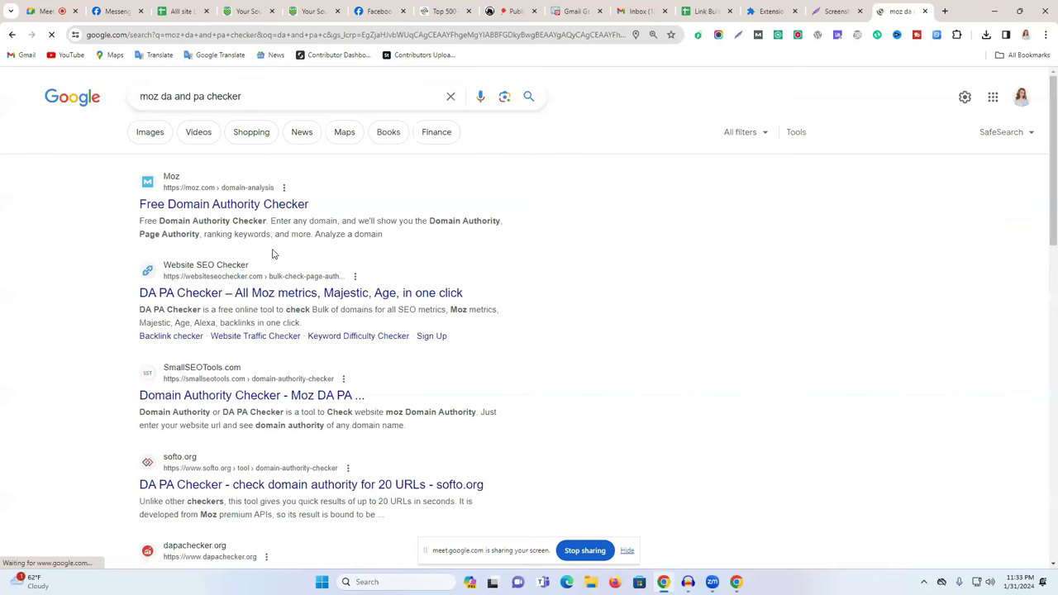
pyautogui.click(212, 299)
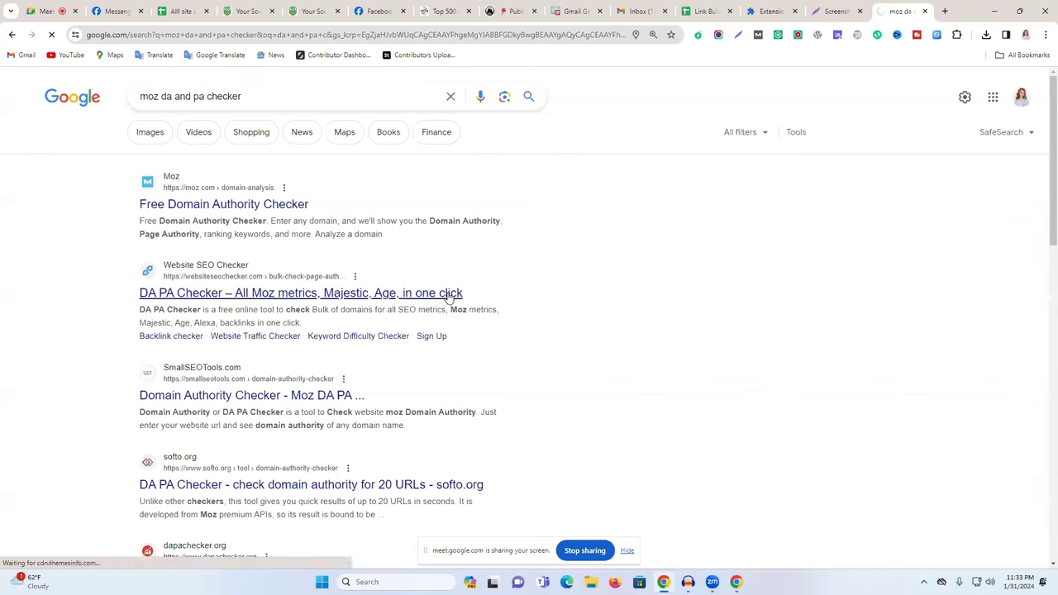
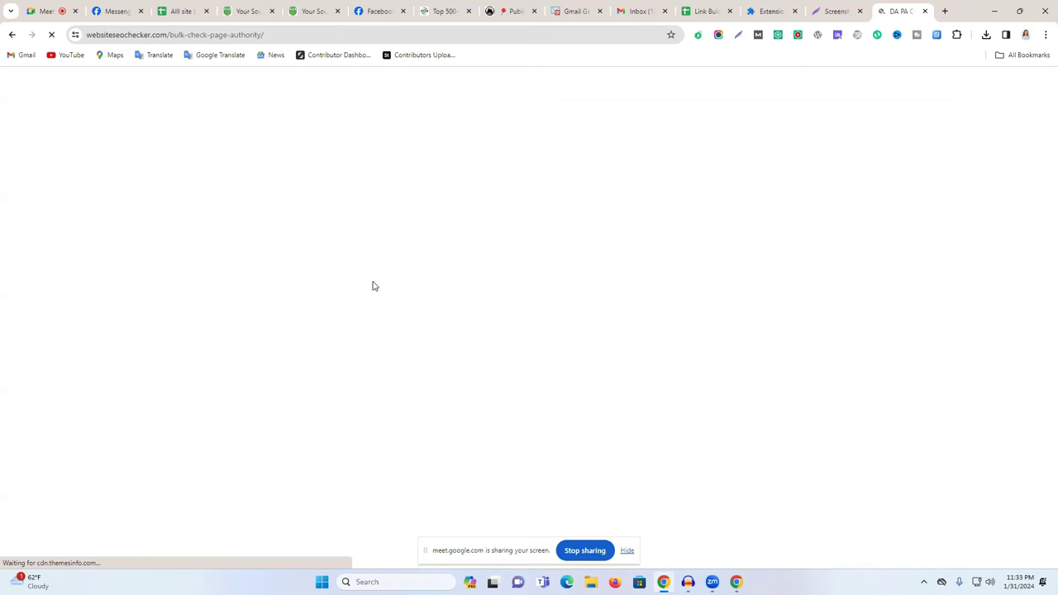
# Run the DA PA check for bookmarklayer.com (DA 22, PA 45), then select cell E2 in the Link Building sheet.
pyautogui.click(425, 113)
pyautogui.click(503, 140)
pyautogui.click(612, 175)
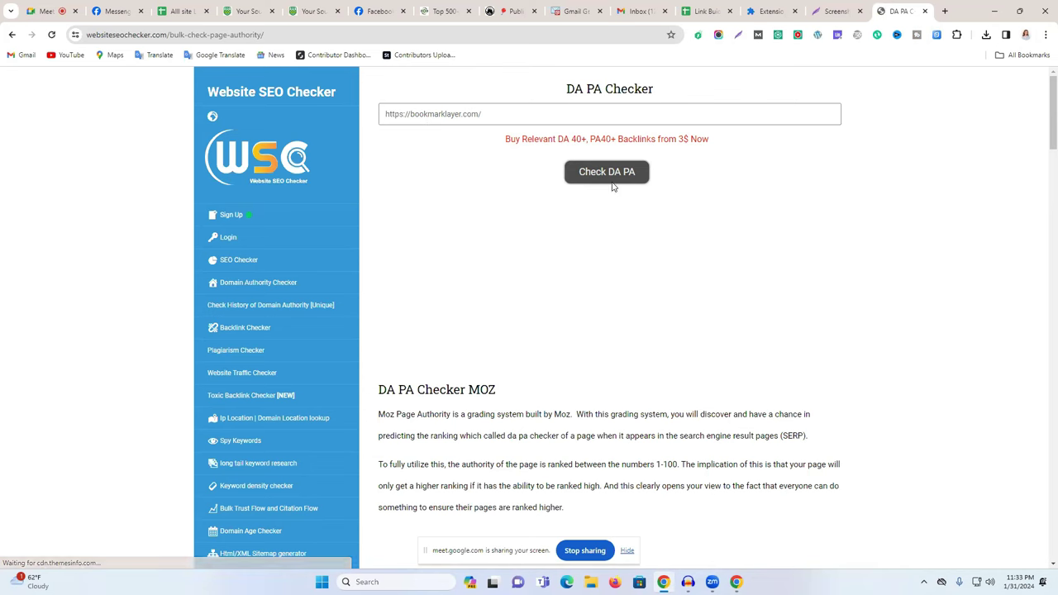
pyautogui.click(540, 152)
pyautogui.click(604, 222)
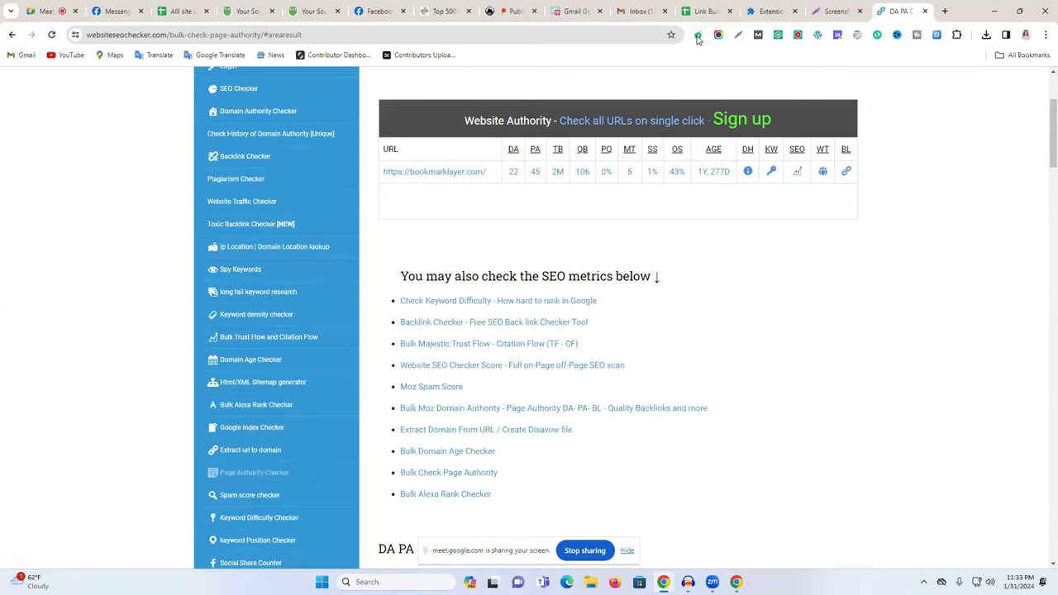
pyautogui.click(701, 10)
pyautogui.click(481, 183)
# Enter DA 22 in E2 and PA 45 in F2.
pyautogui.write('22')
pyautogui.click(551, 184)
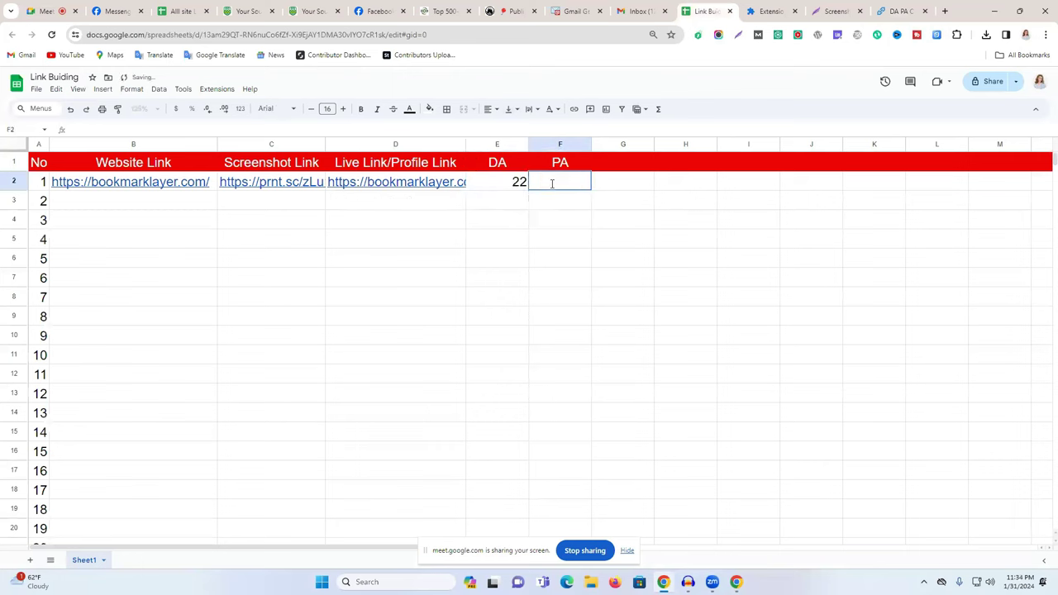
pyautogui.write('45')
pyautogui.click(650, 238)
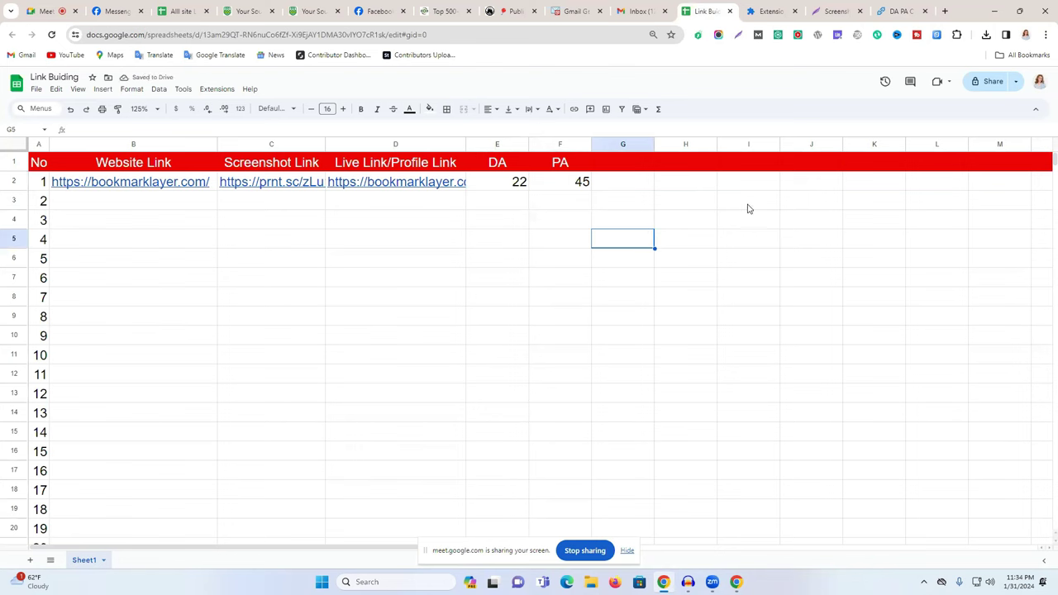
# Share the sheet so anyone with the link is an Editor, and copy the link.
pyautogui.click(990, 82)
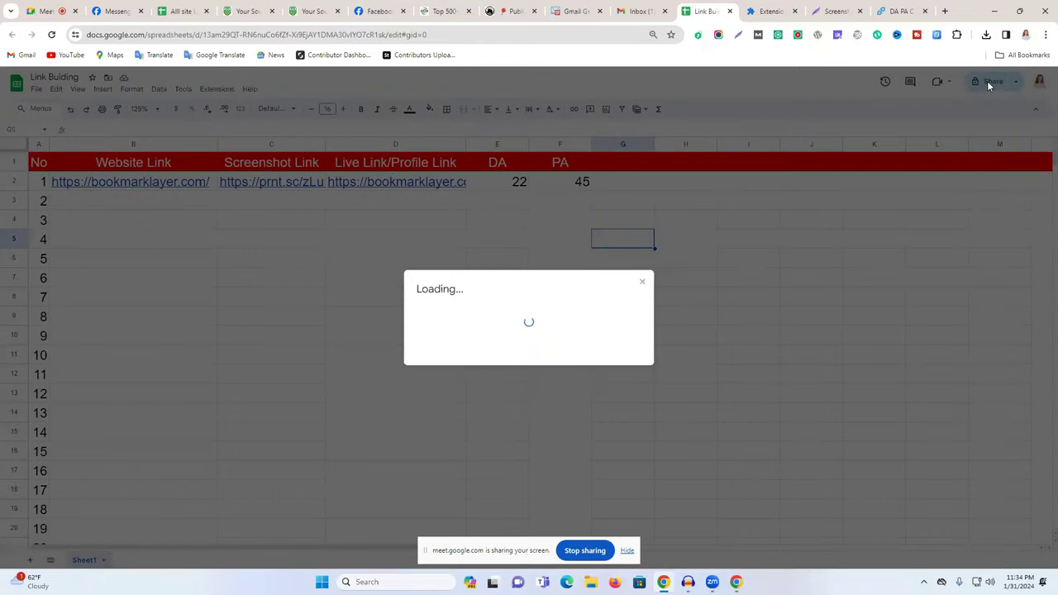
pyautogui.click(465, 361)
pyautogui.click(475, 404)
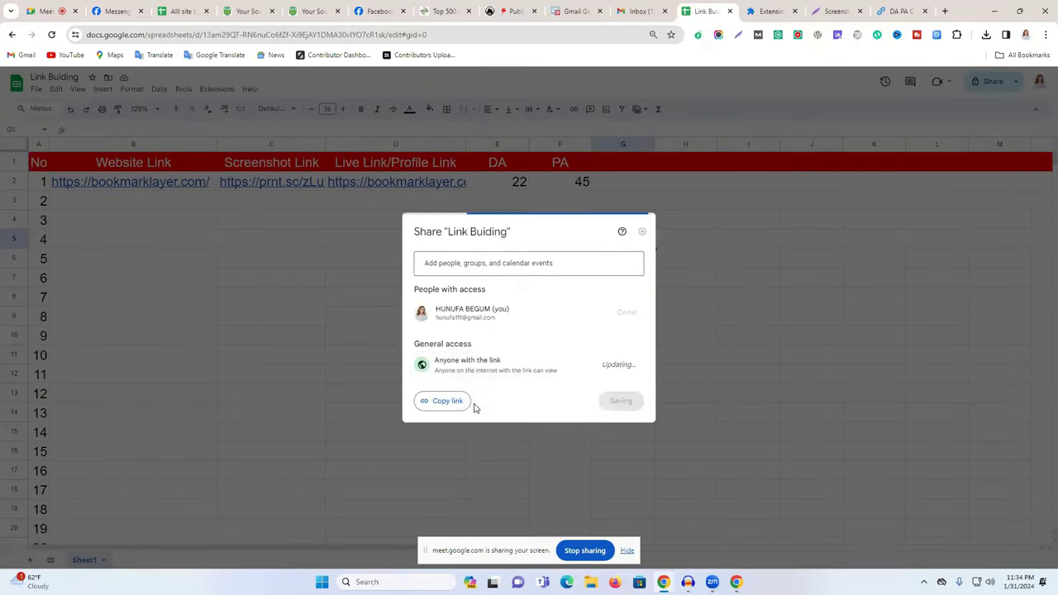
pyautogui.click(632, 366)
pyautogui.click(653, 453)
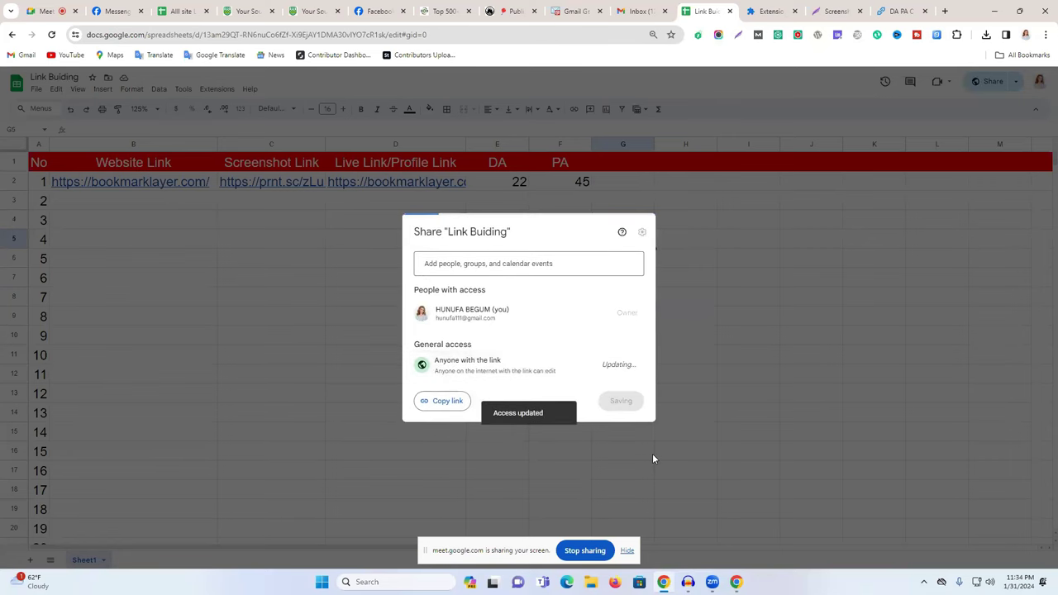
pyautogui.click(450, 401)
pyautogui.click(621, 401)
# Paste the sheet link into the Messenger group chat and send it.
pyautogui.click(116, 10)
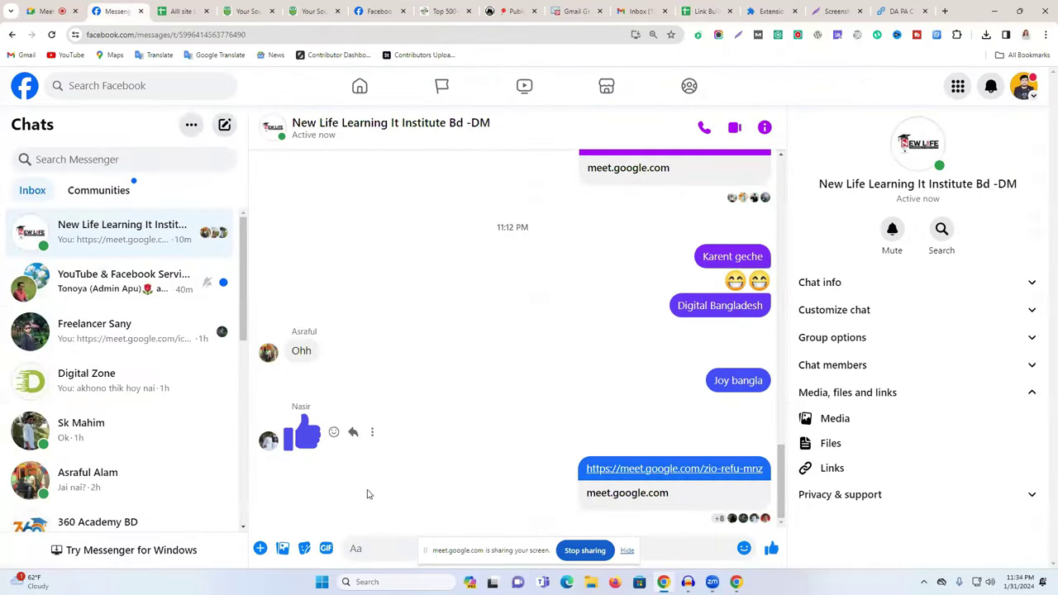
pyautogui.hotkey('ctrl', 'v')
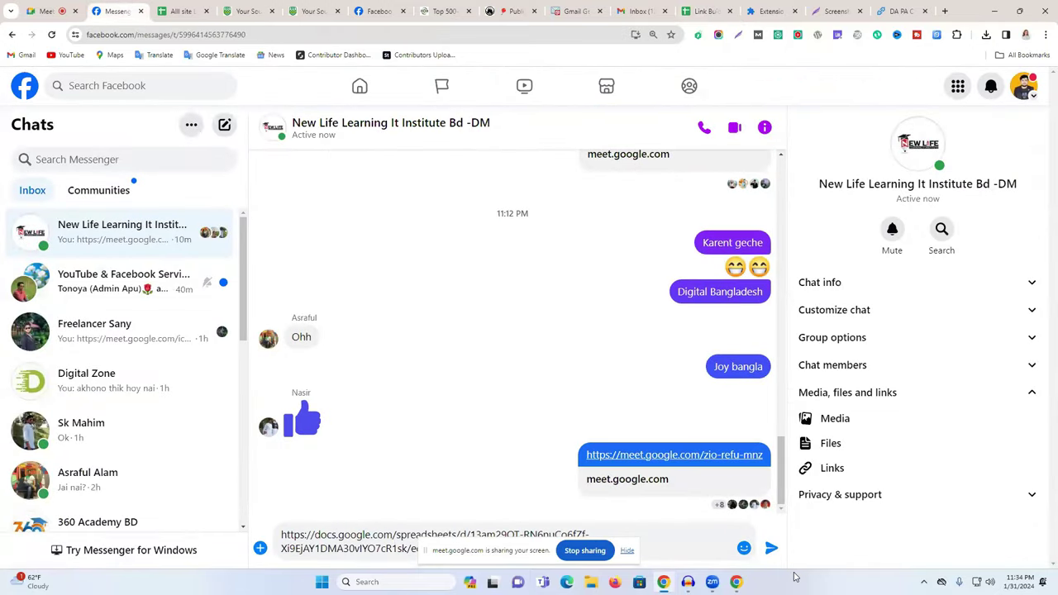
pyautogui.click(771, 550)
pyautogui.click(899, 9)
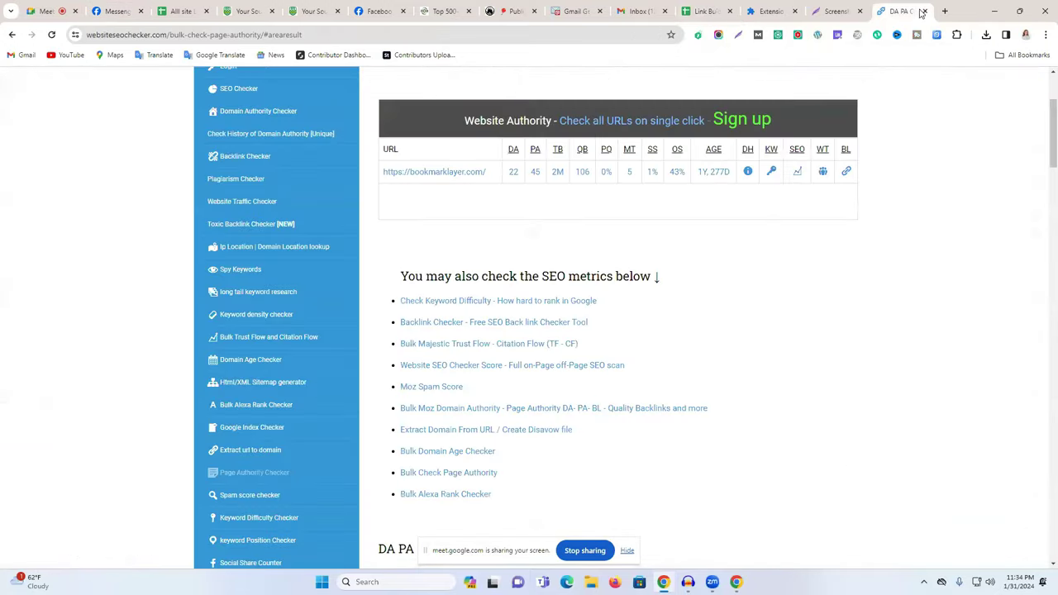
# Close the DA PA checker and bookmarking article tabs, and skim the Top 500+ profile sites article.
pyautogui.click(923, 10)
pyautogui.click(860, 11)
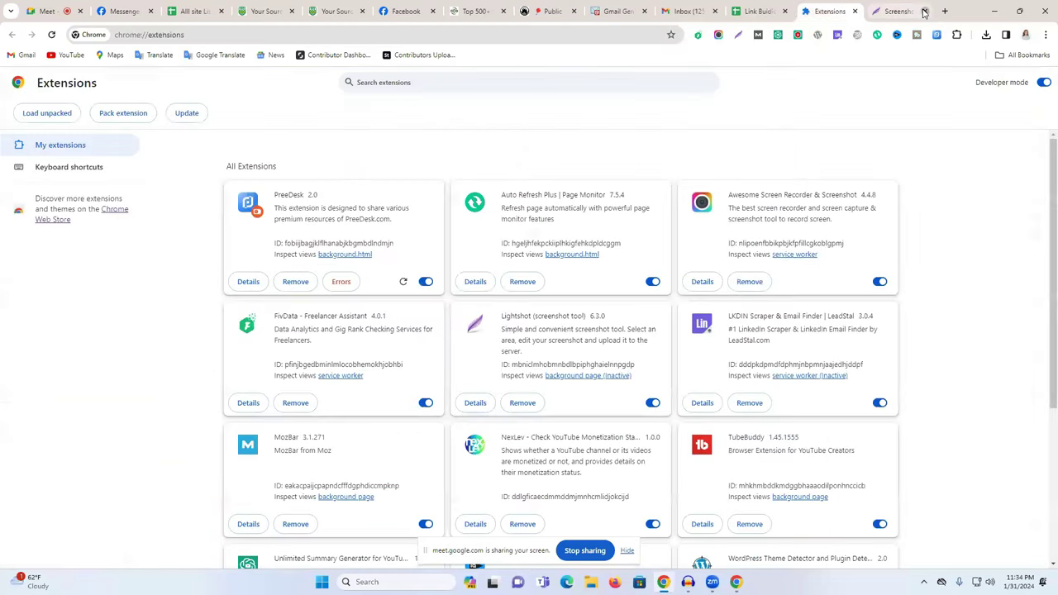
pyautogui.click(513, 11)
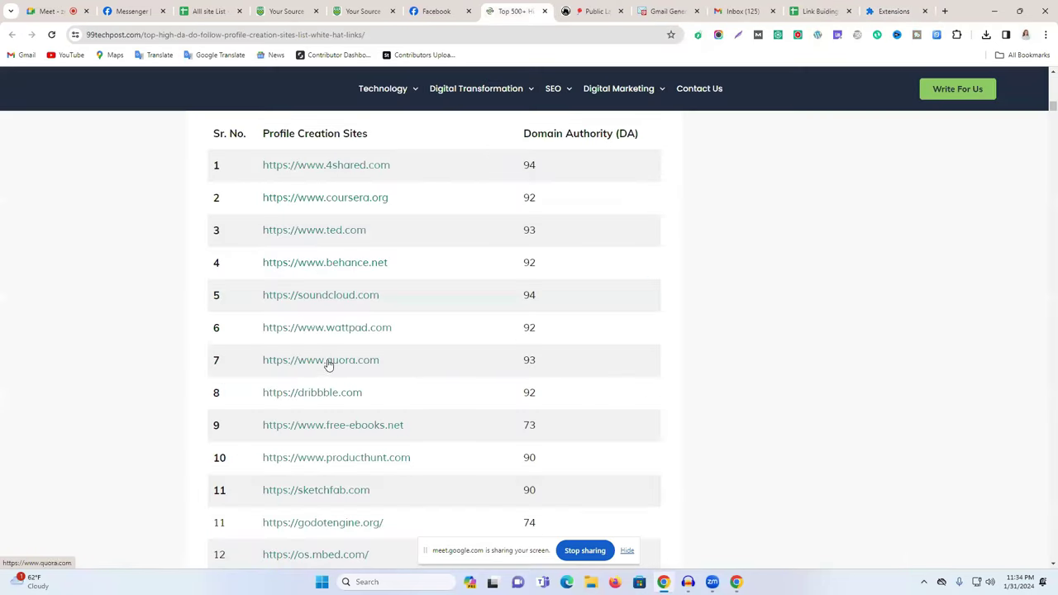
pyautogui.scroll(3, 330, 364)
pyautogui.scroll(7, 350, 306)
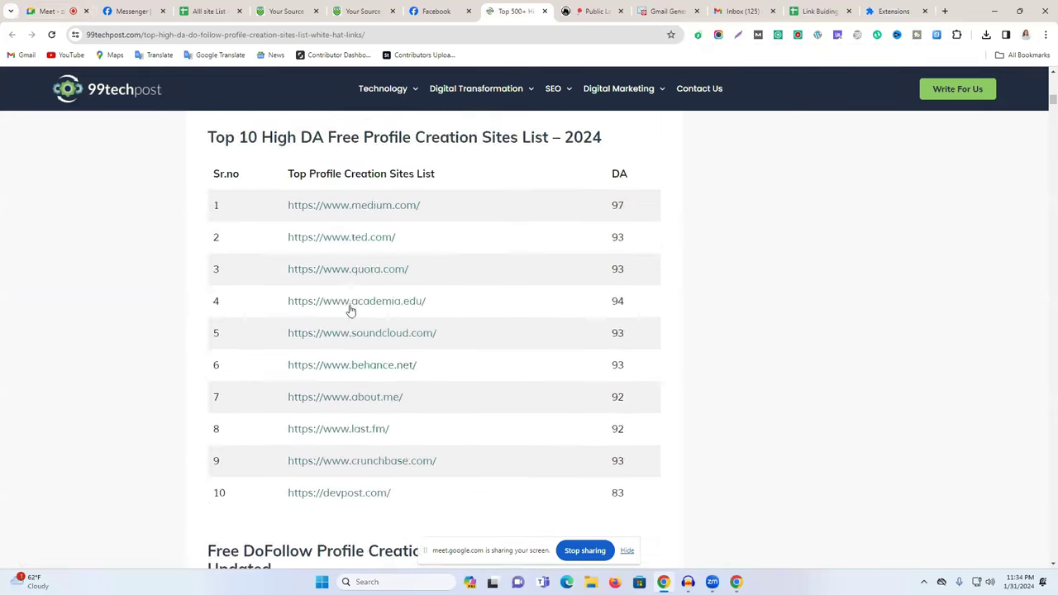
pyautogui.scroll(-1, 388, 324)
pyautogui.scroll(7, 389, 324)
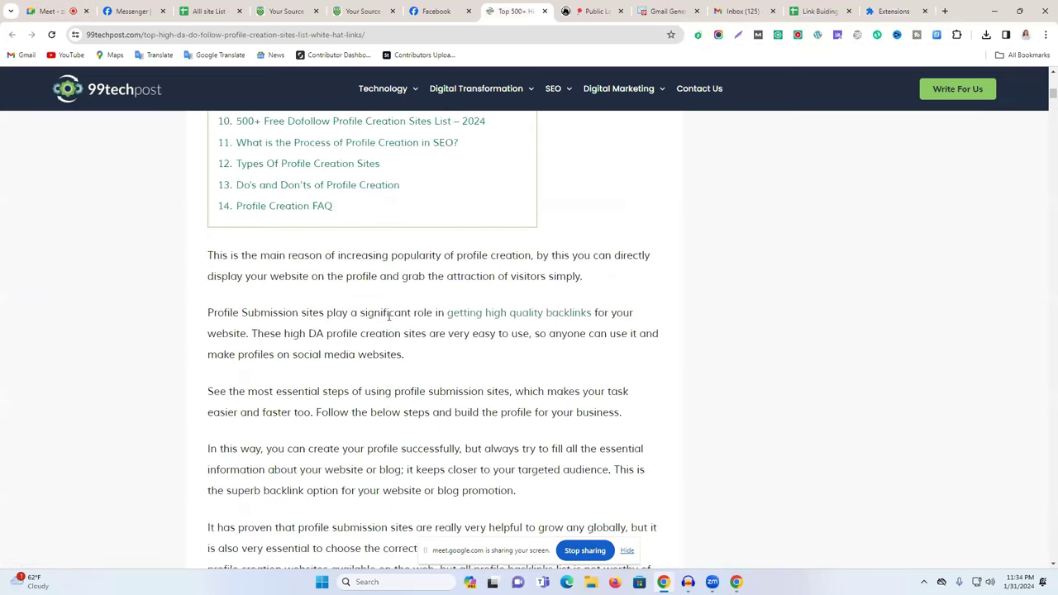
pyautogui.scroll(-3, 389, 322)
pyautogui.scroll(-3, 389, 322)
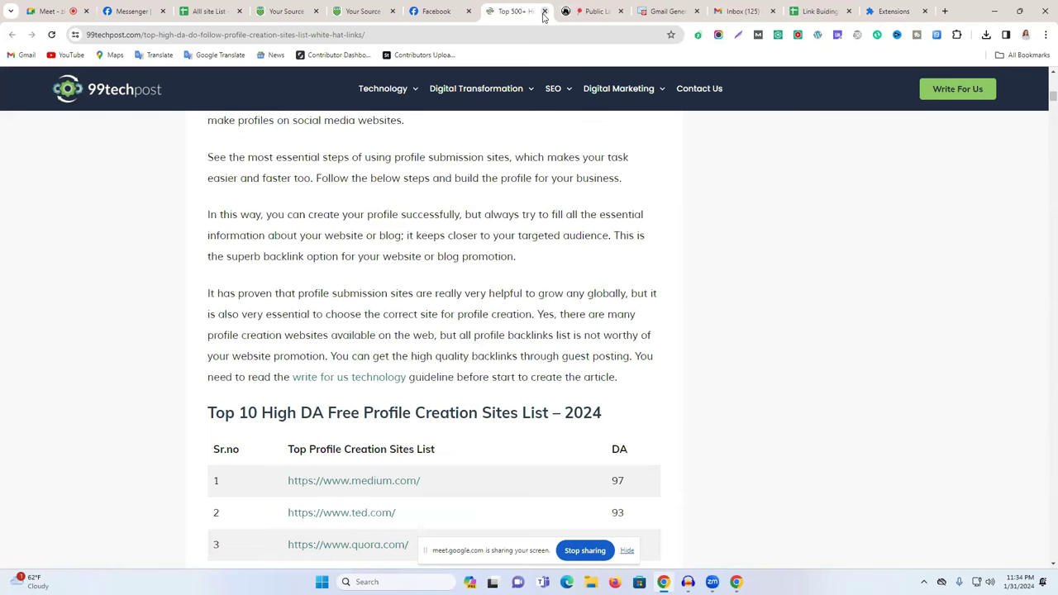
# Close the Top 500+ article, the Public List article and the Extensions page.
pyautogui.click(545, 11)
pyautogui.click(545, 11)
pyautogui.click(762, 11)
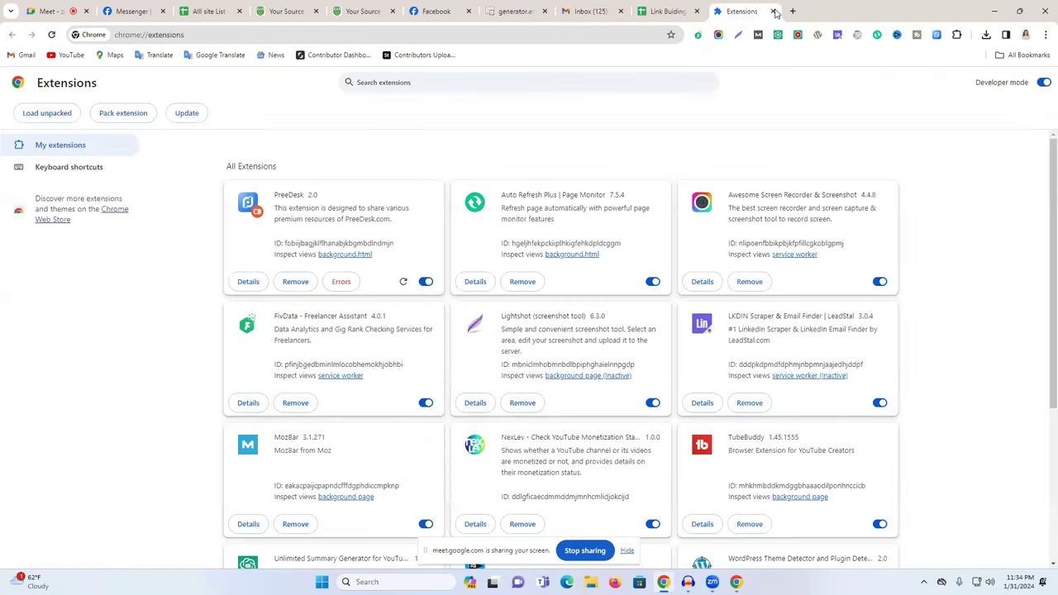
pyautogui.click(772, 10)
# Reload the Gmail Generator page and confirm the form resubmission.
pyautogui.click(674, 6)
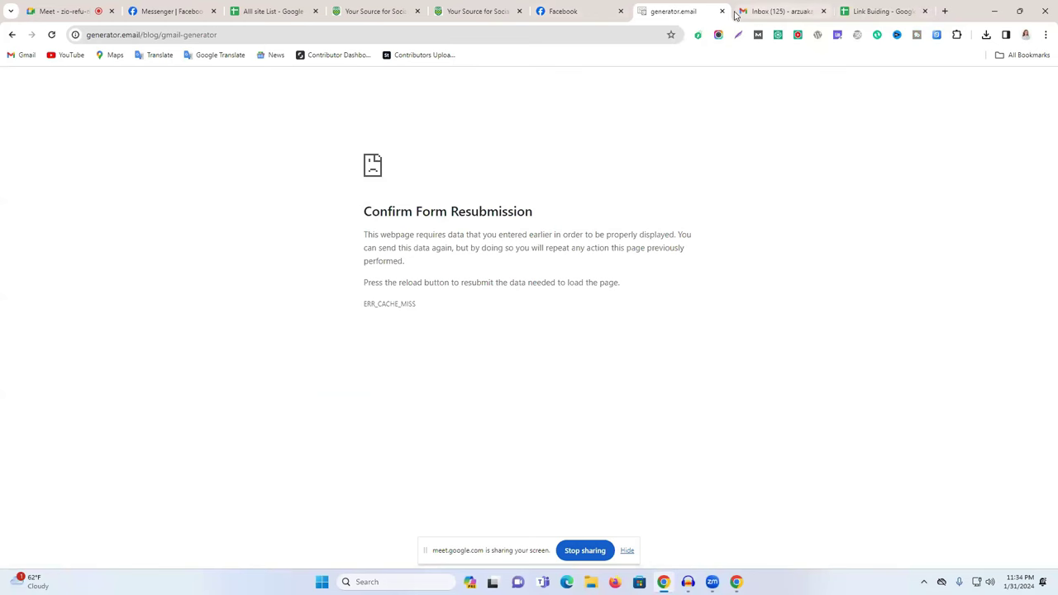
pyautogui.click(52, 35)
pyautogui.press('Return')
# In a new tab, search 'link building sites list 2023' and open ProfileBacklink's 450+ Free SEO Backlinks article.
pyautogui.click(945, 11)
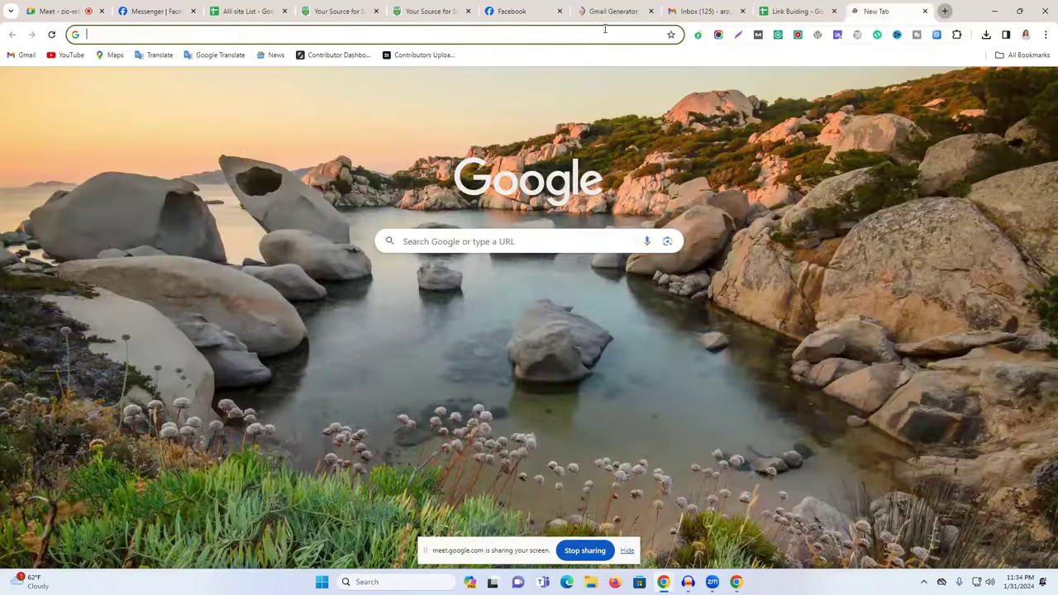
pyautogui.click(569, 35)
pyautogui.write('link')
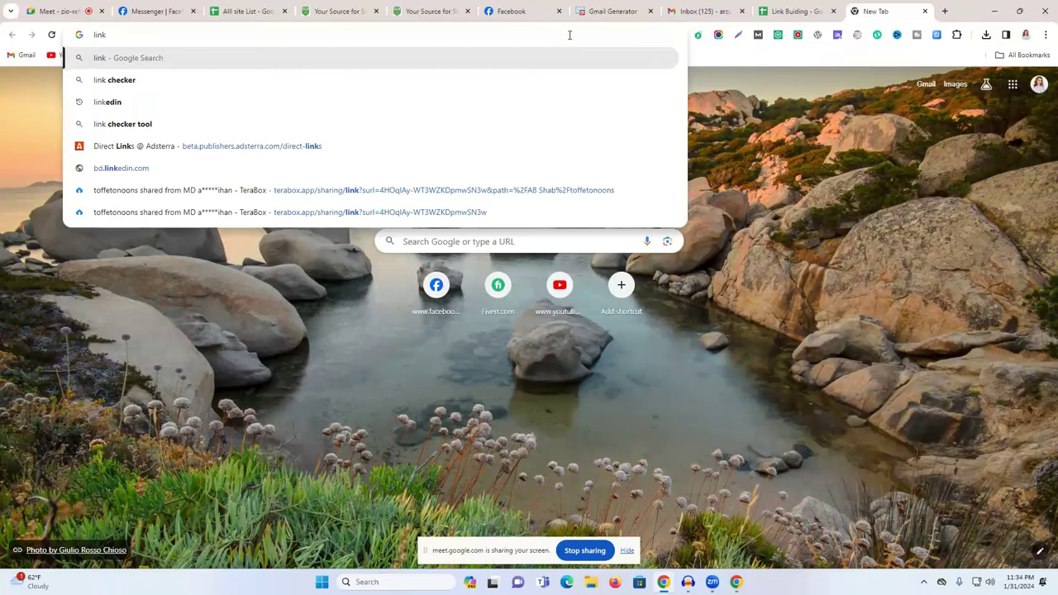
pyautogui.write(' bu')
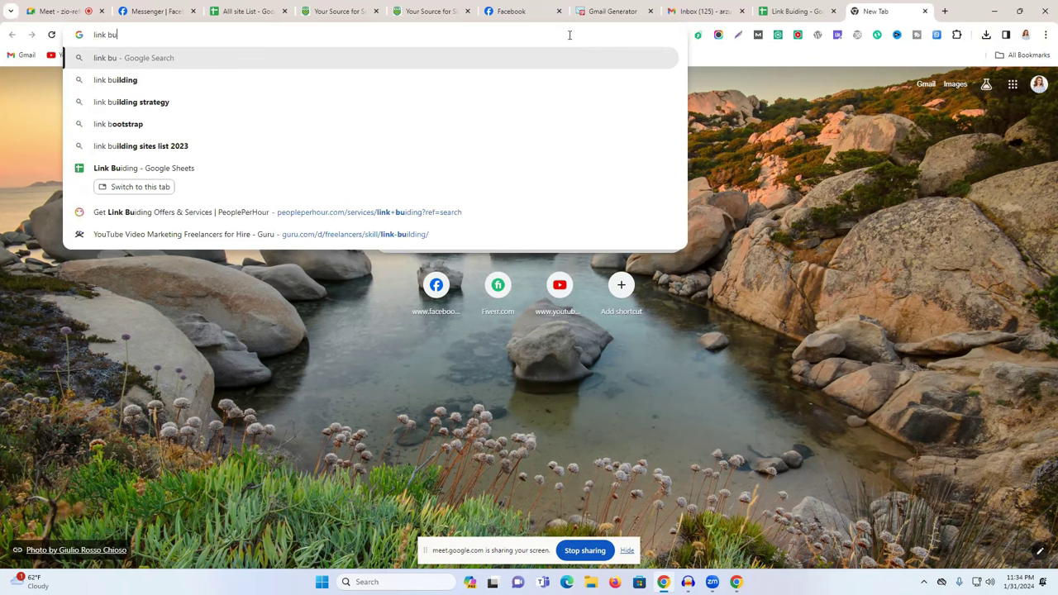
pyautogui.write('i')
pyautogui.click(223, 126)
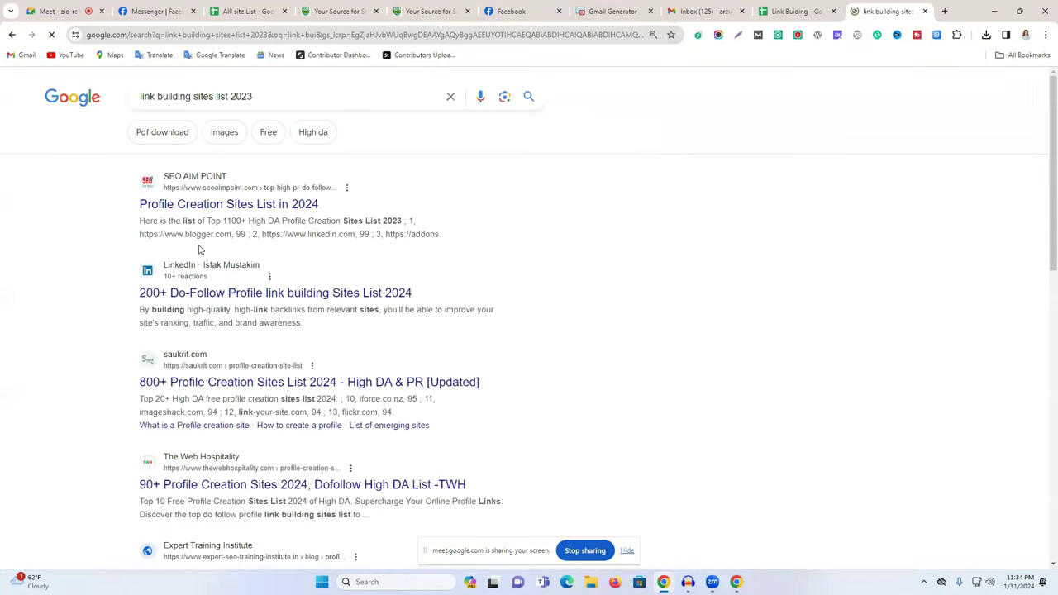
pyautogui.scroll(-2, 223, 269)
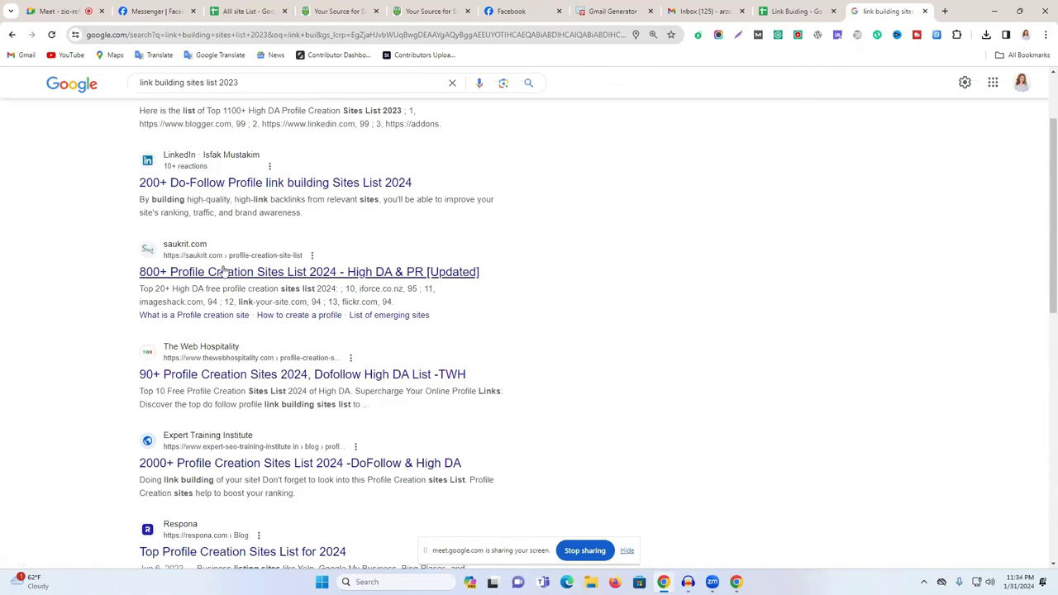
pyautogui.scroll(-5, 223, 268)
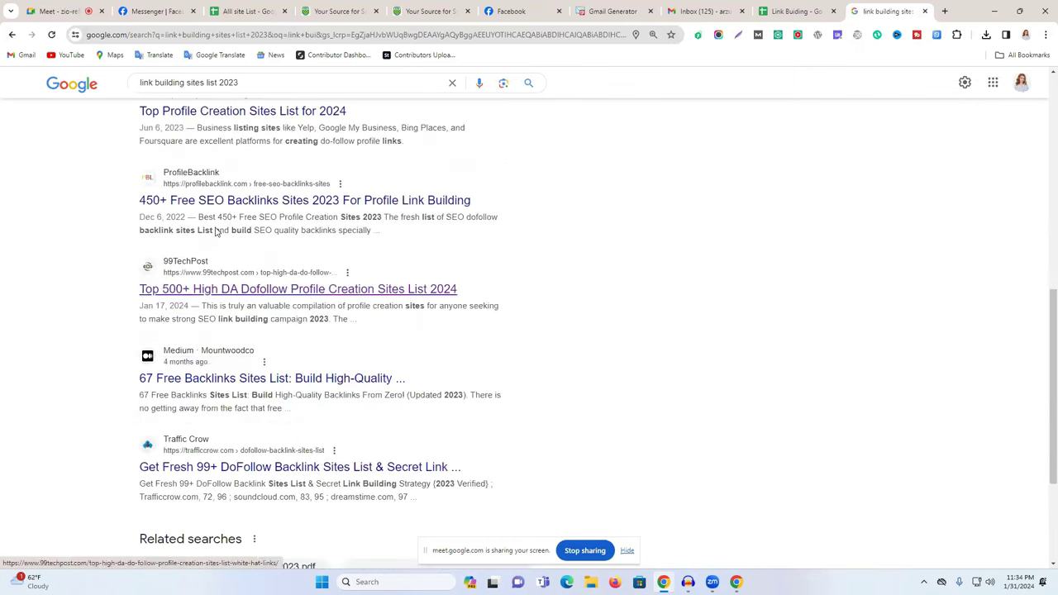
pyautogui.click(207, 203)
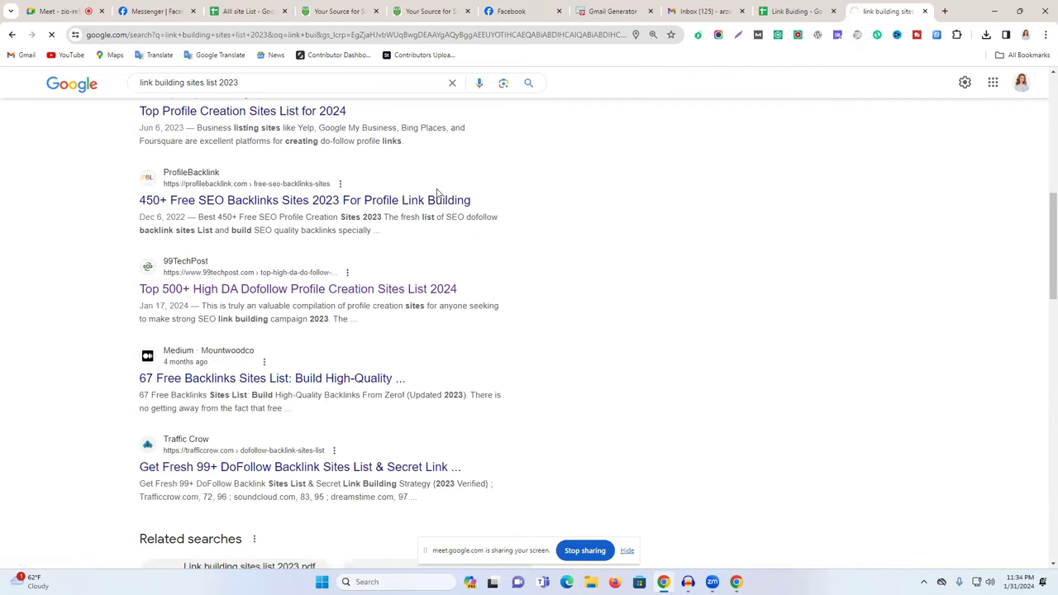
# Scroll down the 450+ dofollow list and open flattr.com in a new tab.
pyautogui.scroll(-5, 397, 297)
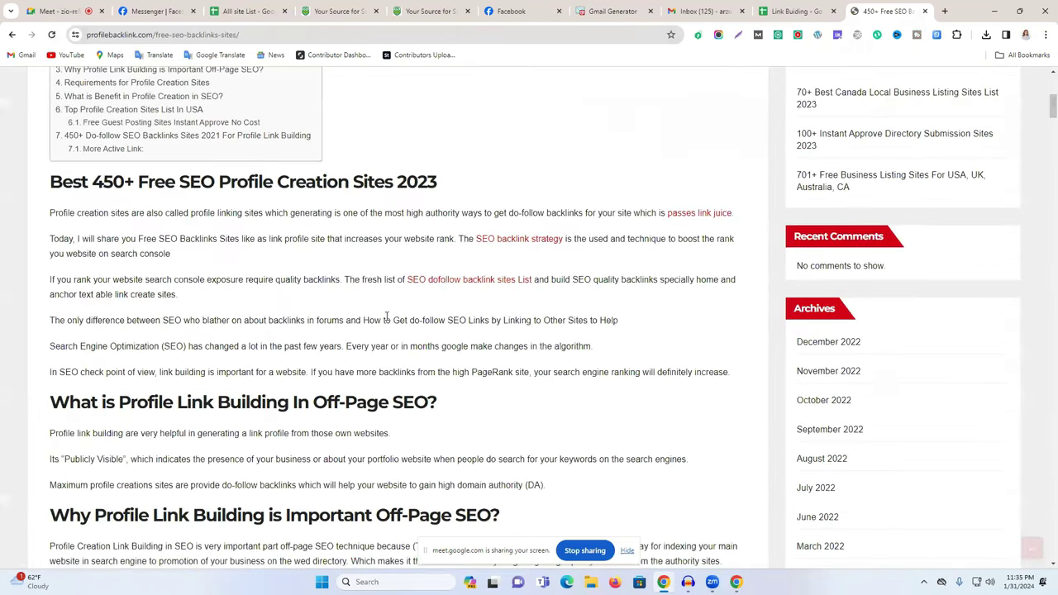
pyautogui.scroll(-10, 385, 316)
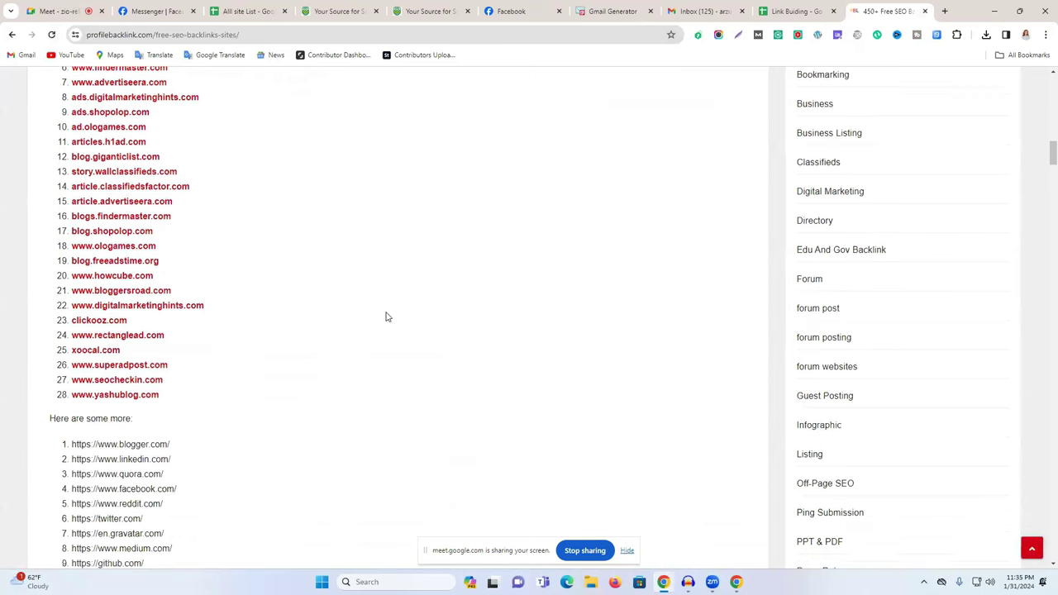
pyautogui.scroll(-1, 167, 460)
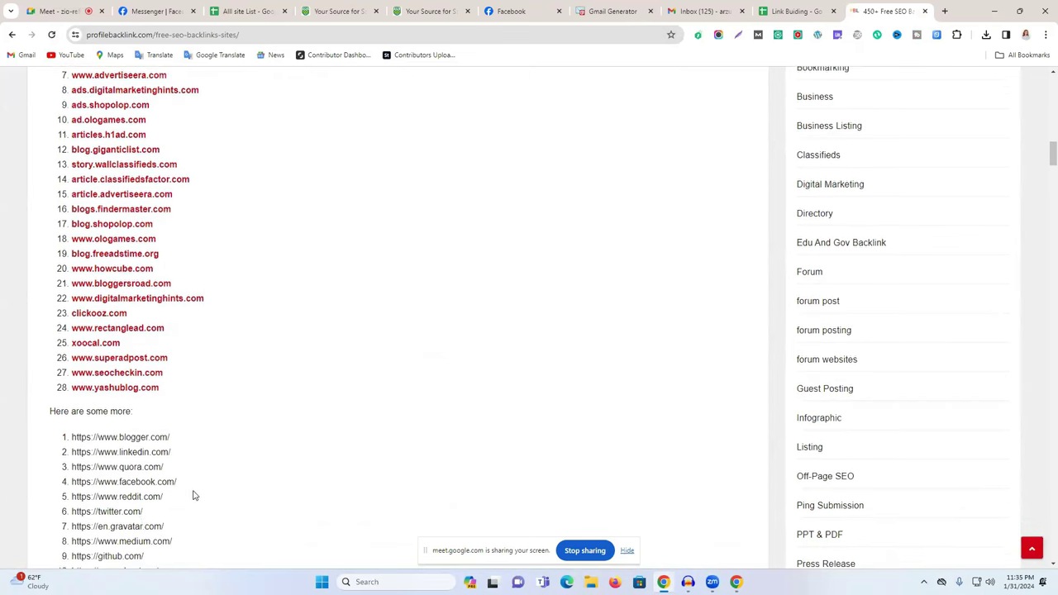
pyautogui.scroll(-1, 162, 482)
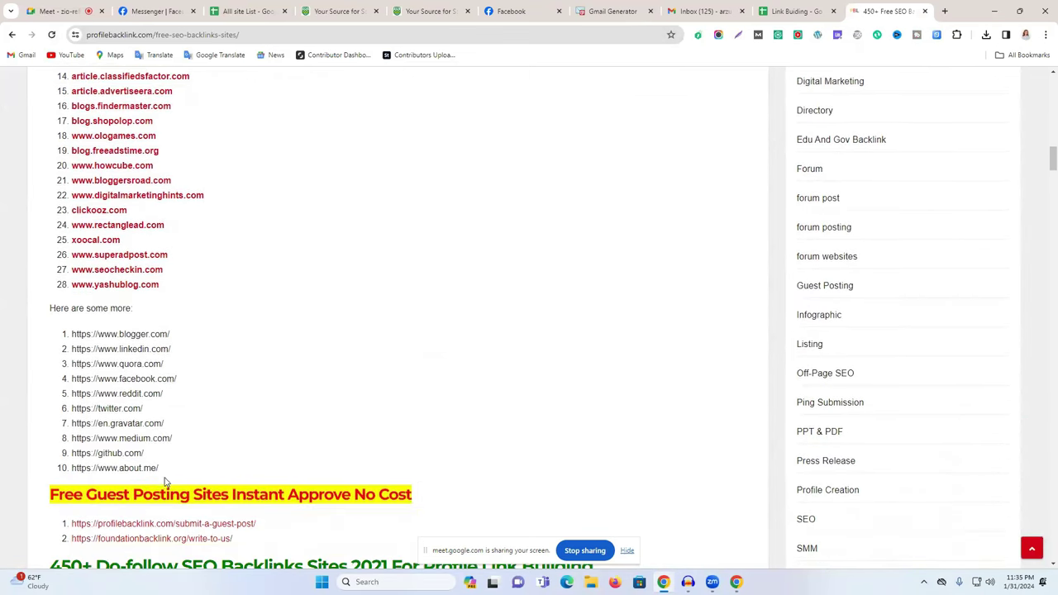
pyautogui.scroll(-5, 193, 468)
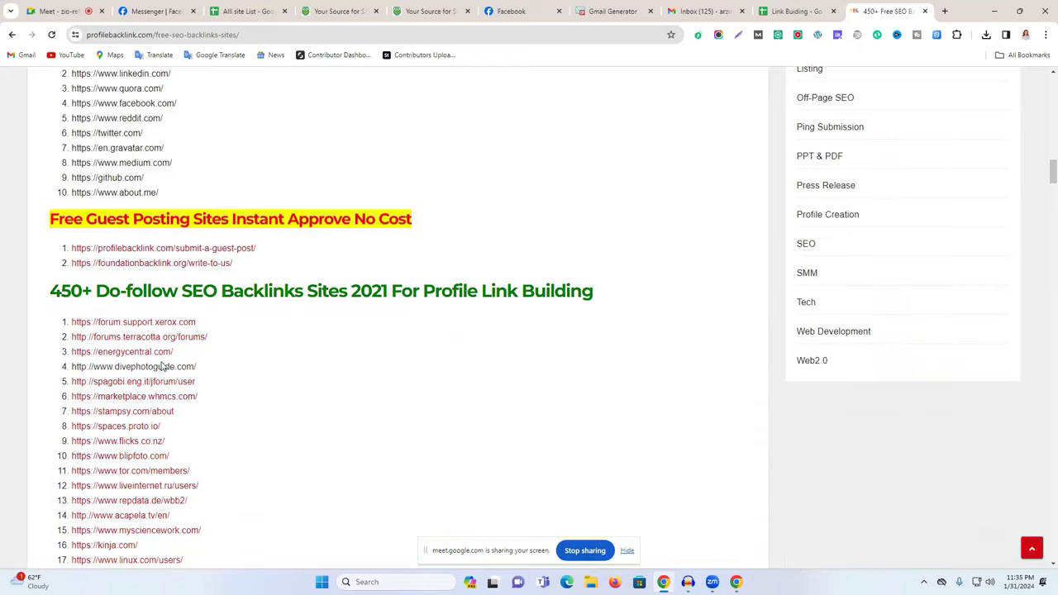
pyautogui.scroll(-2, 152, 332)
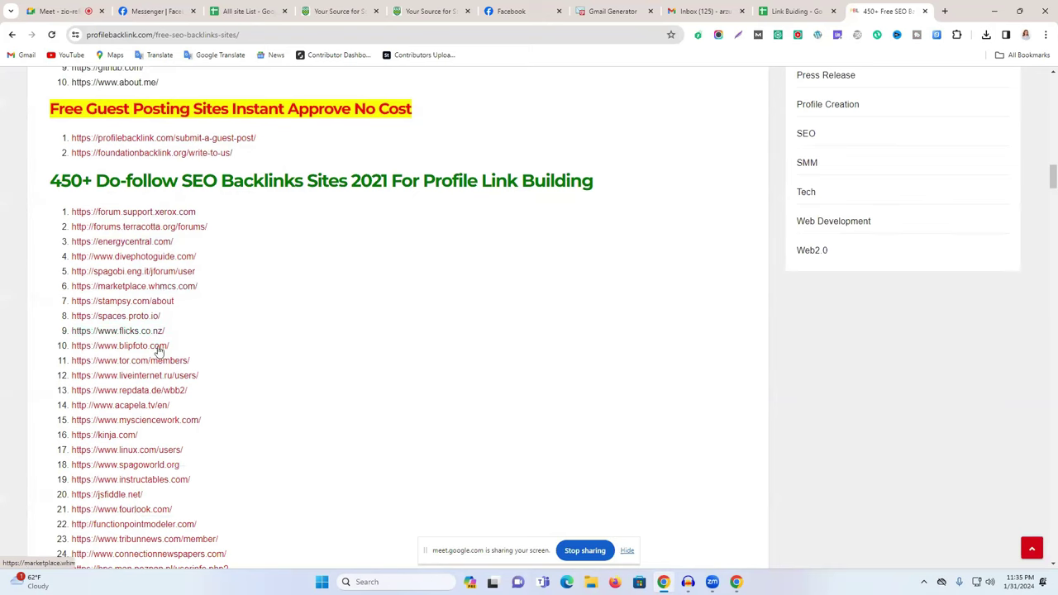
pyautogui.scroll(-5, 166, 364)
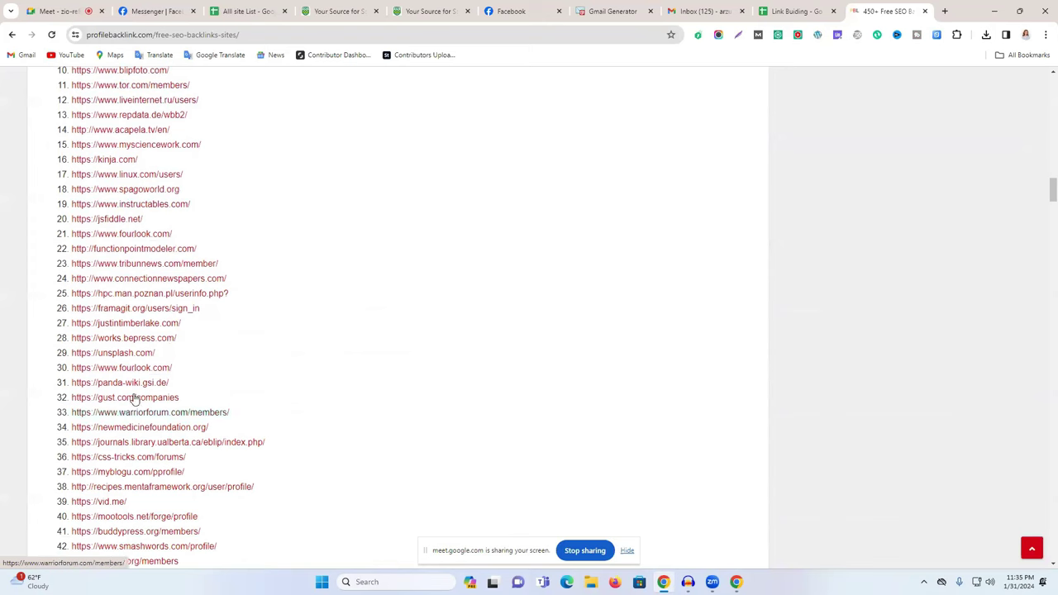
pyautogui.scroll(-1, 130, 378)
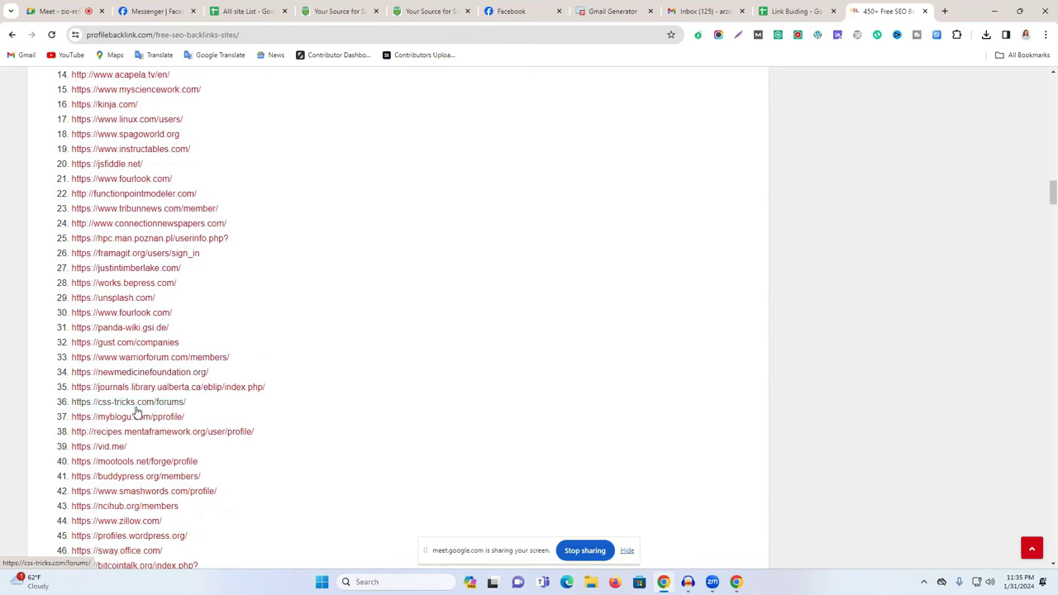
pyautogui.scroll(-2, 136, 417)
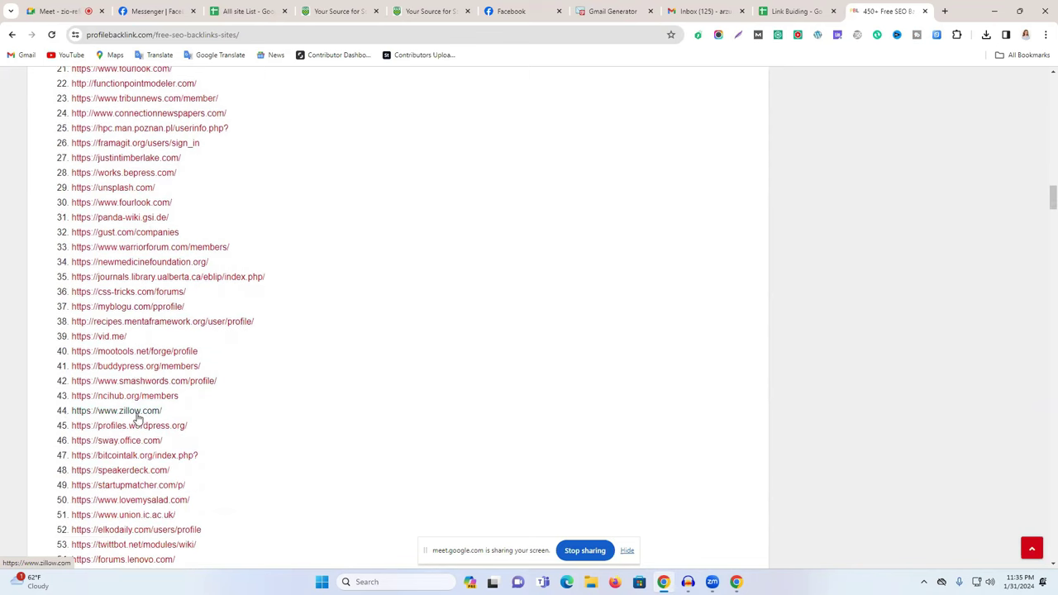
pyautogui.scroll(-4, 137, 418)
pyautogui.scroll(-5, 138, 418)
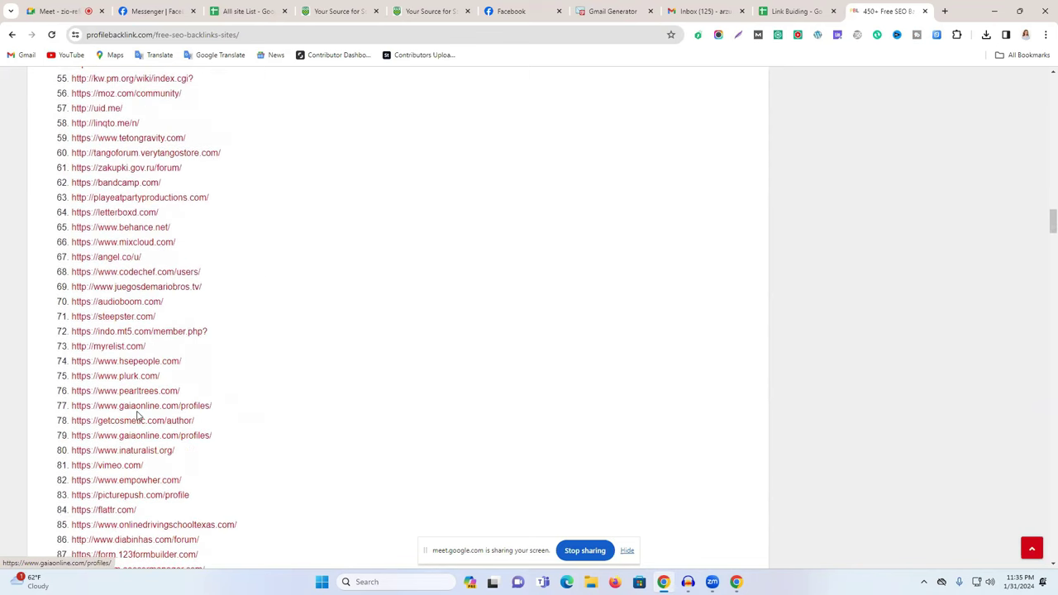
pyautogui.rightClick(114, 510)
pyautogui.click(180, 361)
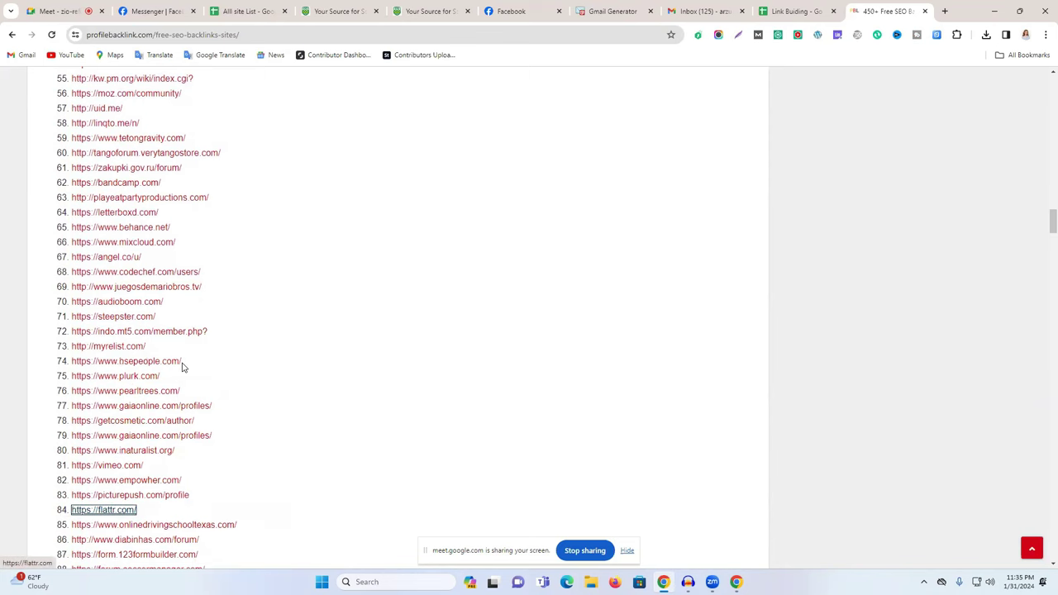
# Open the Broadcom community site from the list in a new tab.
pyautogui.scroll(-1, 180, 411)
pyautogui.scroll(-5, 158, 449)
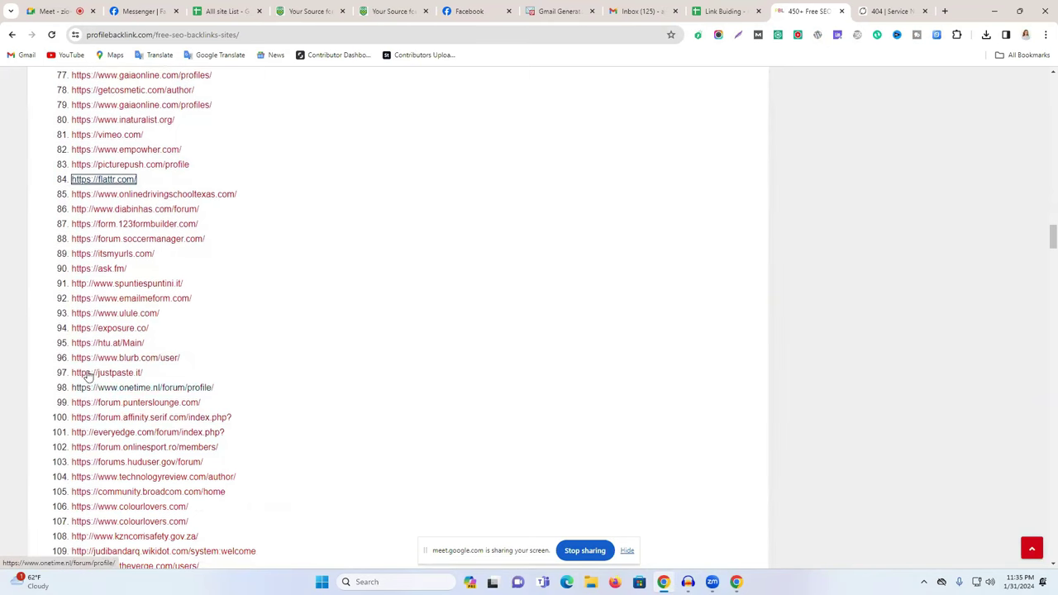
pyautogui.scroll(-3, 159, 465)
pyautogui.rightClick(152, 273)
pyautogui.click(195, 284)
# Open qowap.com from further down the list in a new tab, then view the Flattr page.
pyautogui.scroll(-2, 176, 353)
pyautogui.scroll(-4, 176, 353)
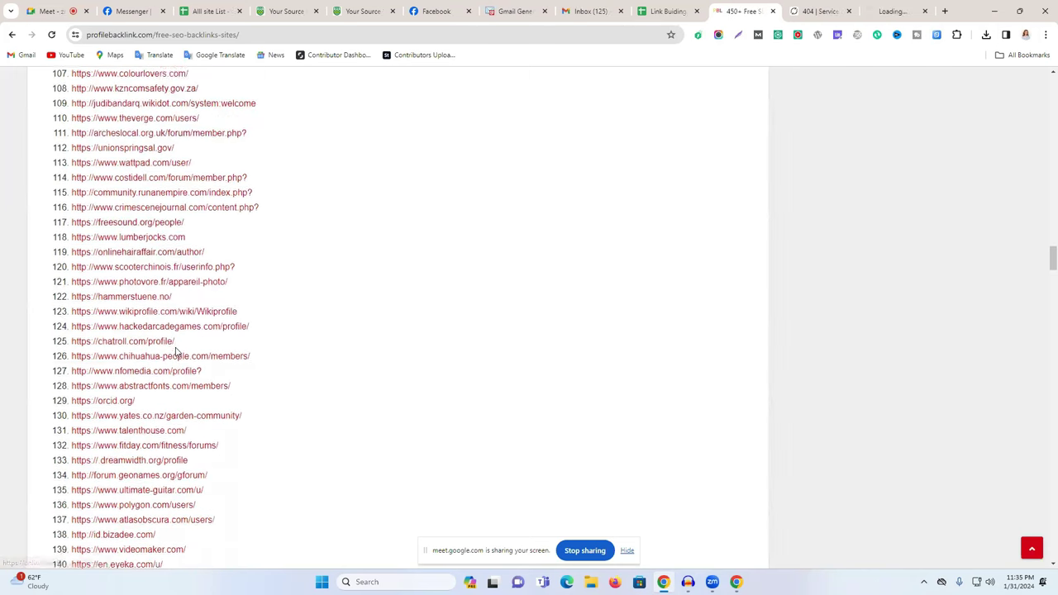
pyautogui.scroll(-2, 167, 421)
pyautogui.scroll(-2, 167, 422)
pyautogui.scroll(-3, 114, 354)
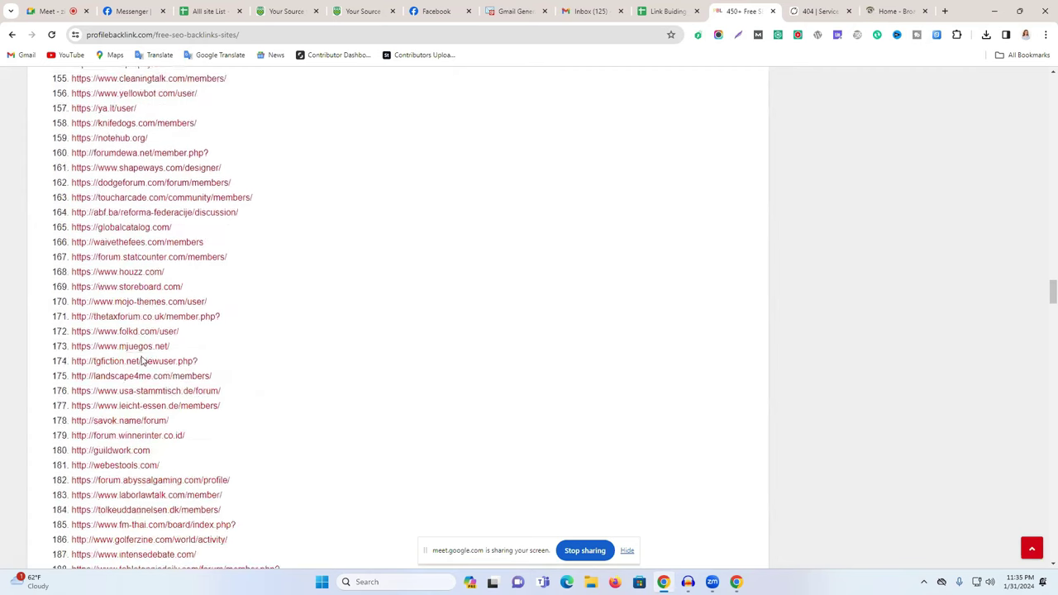
pyautogui.rightClick(143, 468)
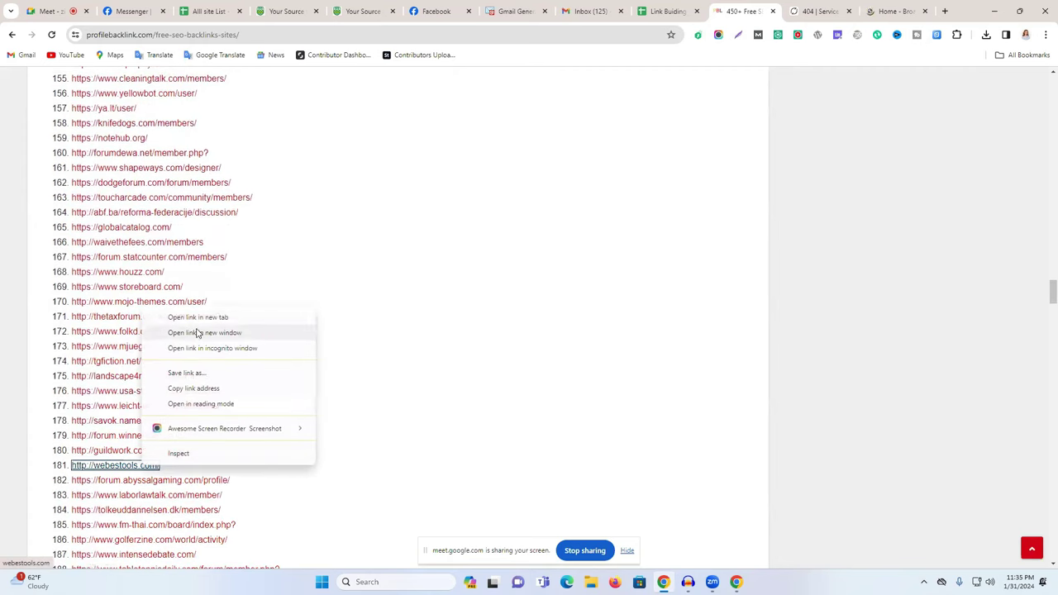
pyautogui.scroll(-3, 114, 378)
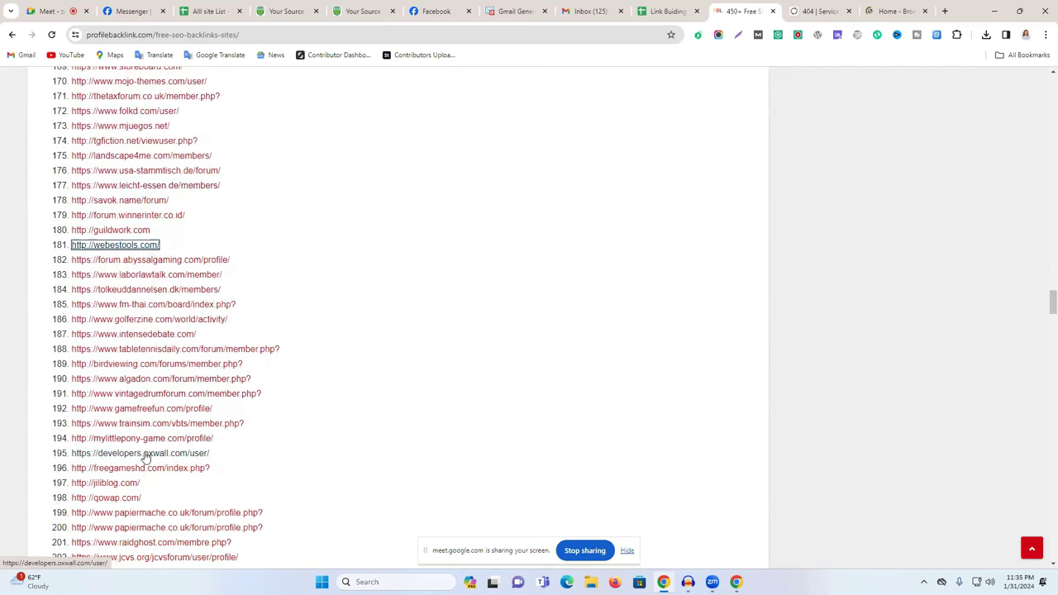
pyautogui.scroll(-2, 145, 446)
pyautogui.rightClick(122, 395)
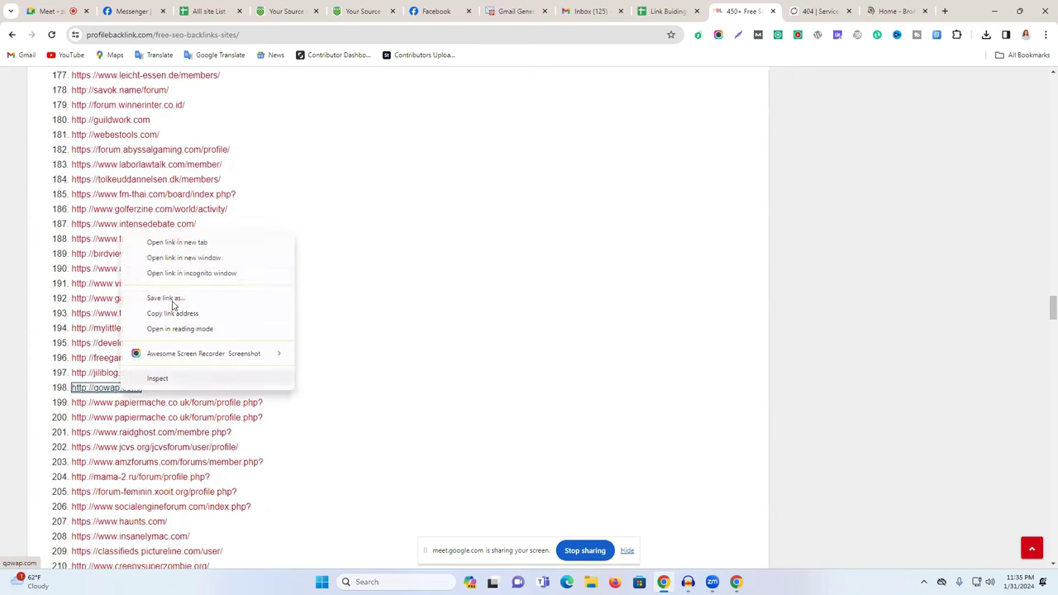
pyautogui.click(173, 241)
pyautogui.click(746, 8)
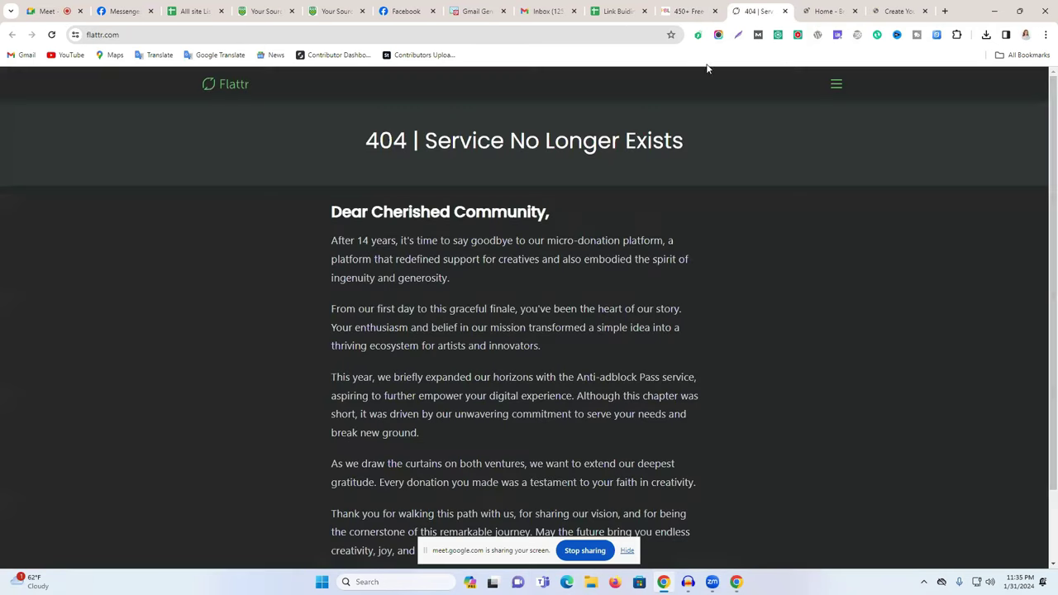
# Close the 404 Flattr tab and open Broadcom's registration form, focusing its Email field.
pyautogui.click(784, 11)
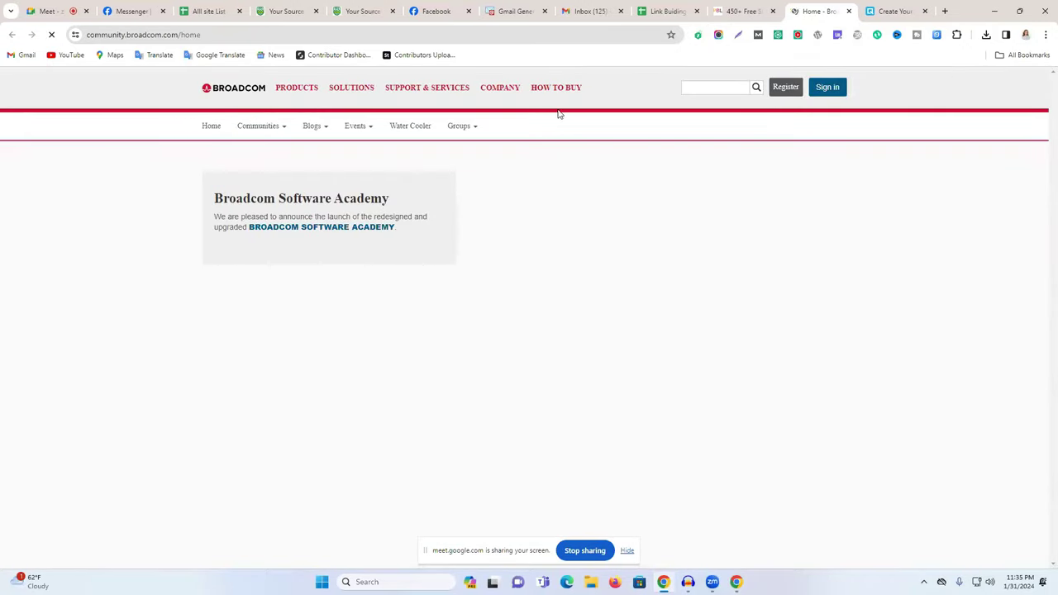
pyautogui.moveTo(273, 134)
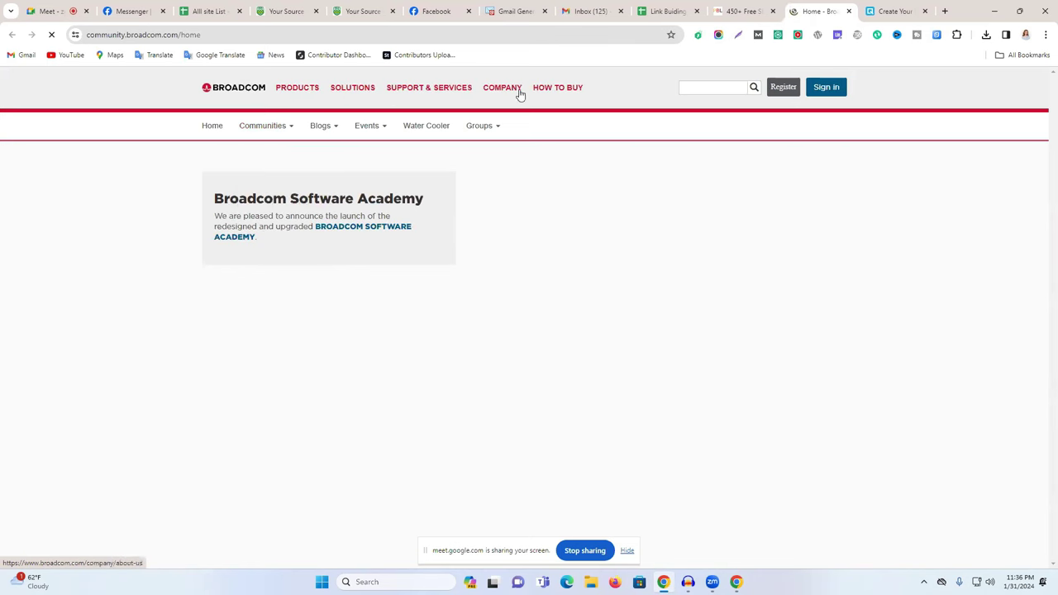
pyautogui.click(783, 88)
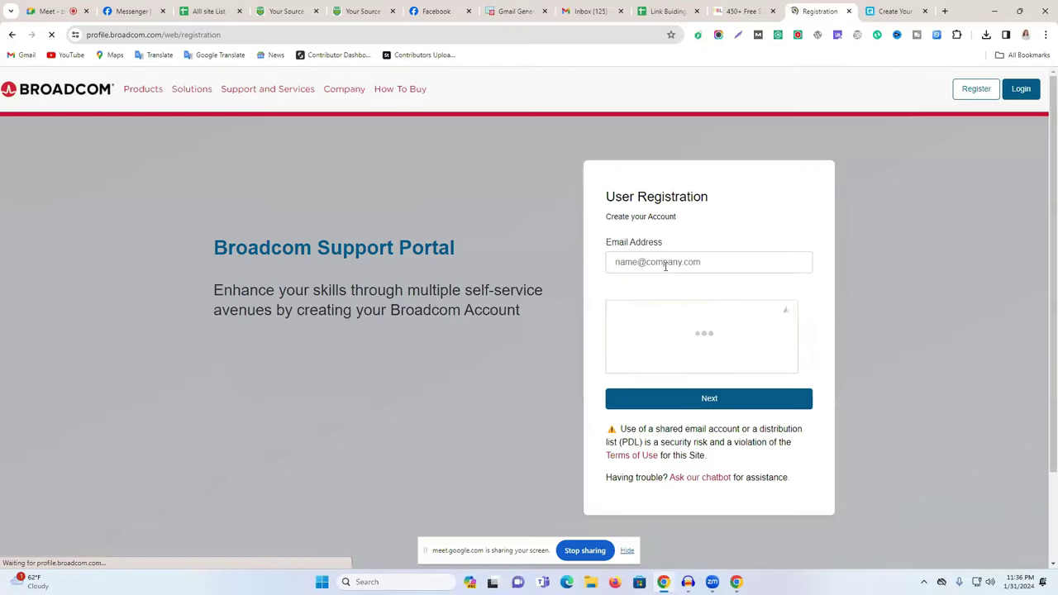
pyautogui.click(670, 263)
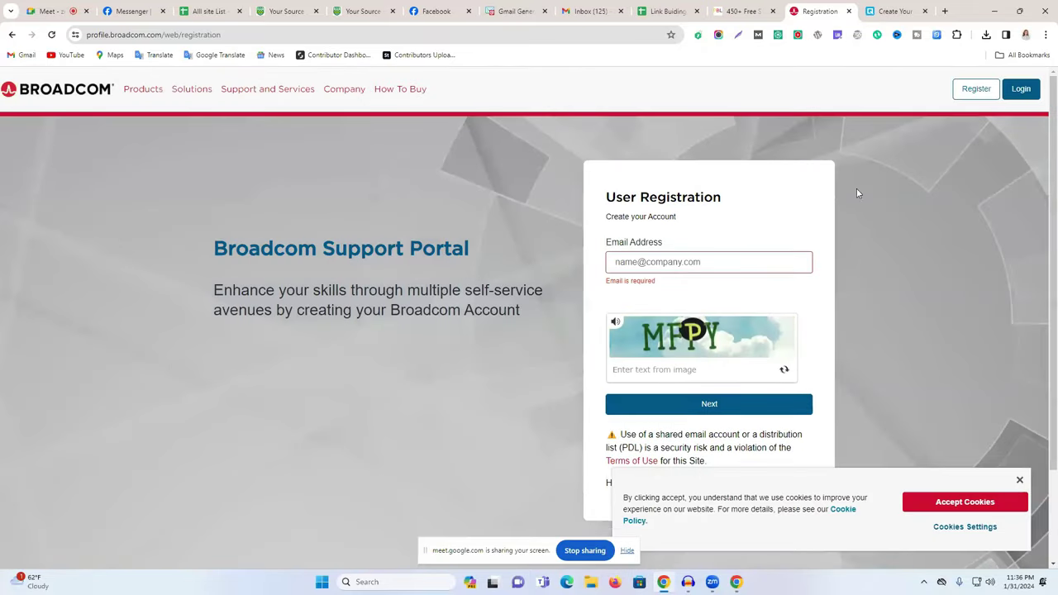
# Copy the signed-in account's email from the Google account panel and open the qowap sign-up form.
pyautogui.click(587, 10)
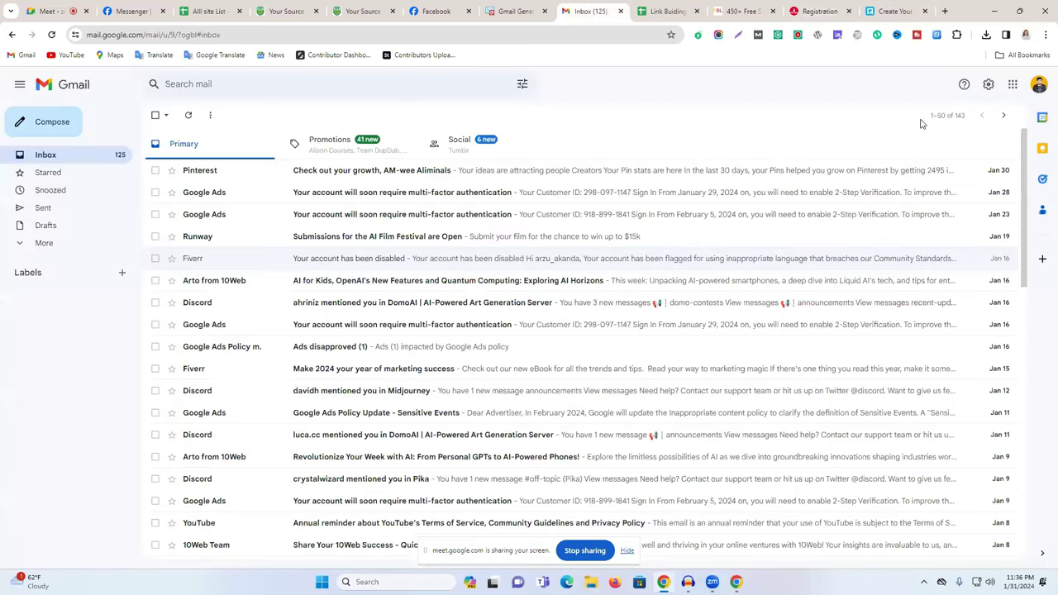
pyautogui.click(1039, 86)
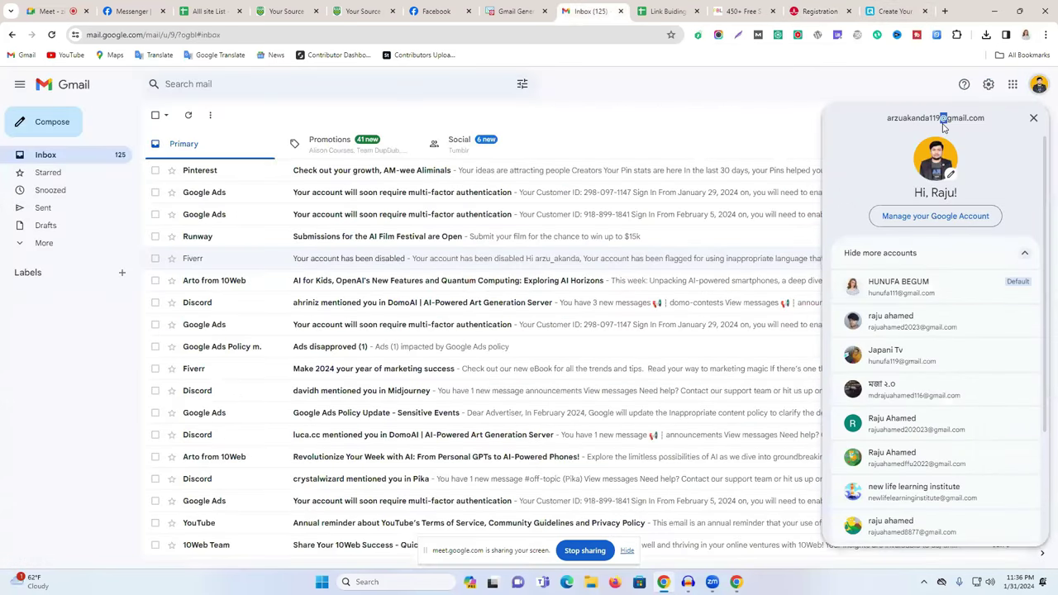
pyautogui.tripleClick(942, 120)
pyautogui.hotkey('ctrl', 'c')
pyautogui.click(868, 9)
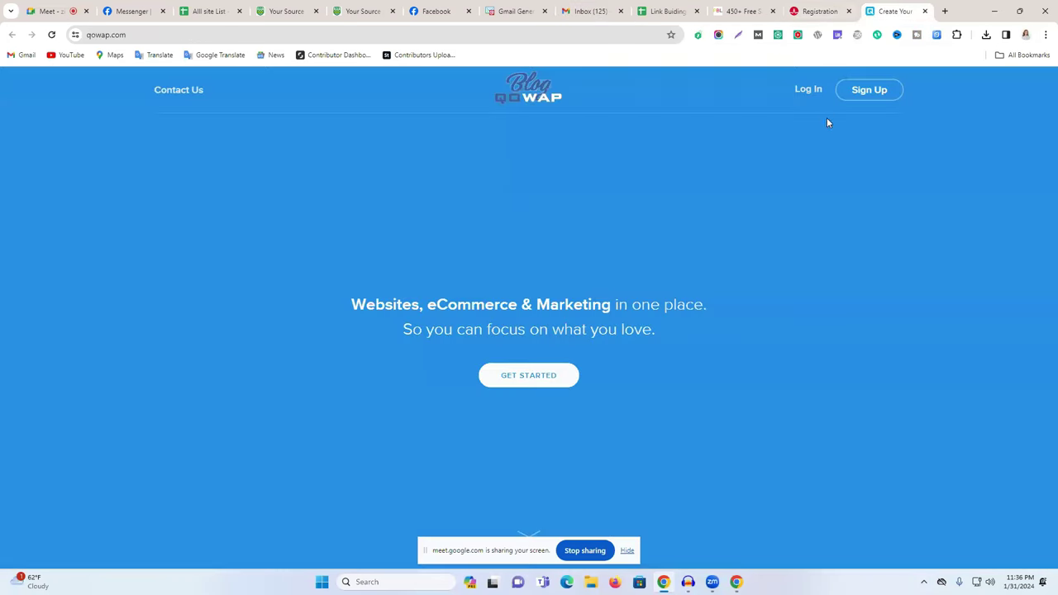
pyautogui.click(862, 91)
# Paste the email into the Broadcom registration, enter captcha text MFPY, and submit.
pyautogui.click(825, 8)
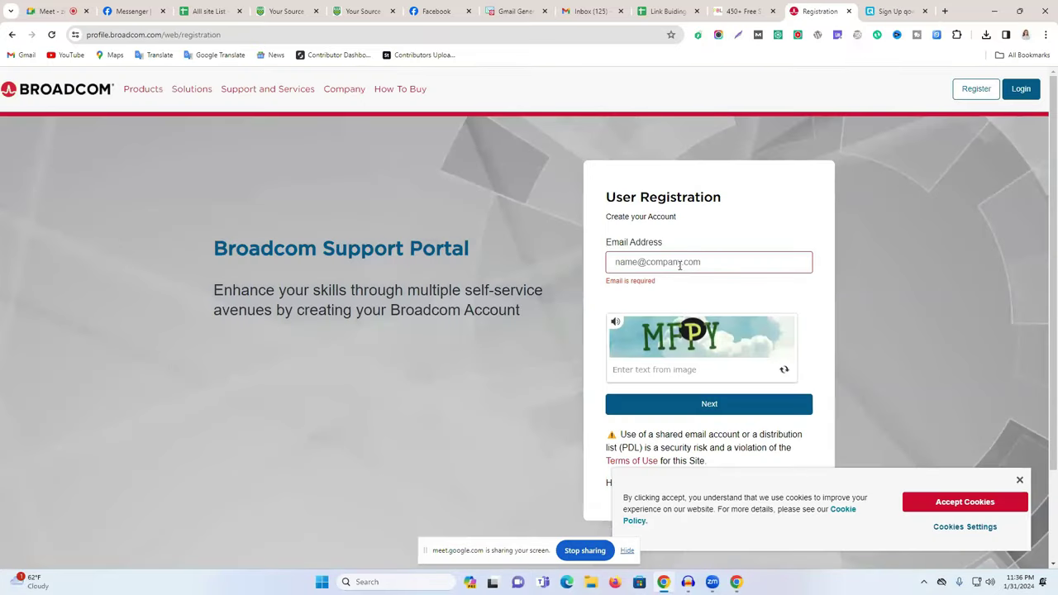
pyautogui.hotkey('ctrl', 'v')
pyautogui.scroll(-3, 680, 263)
pyautogui.click(659, 251)
pyautogui.write('m')
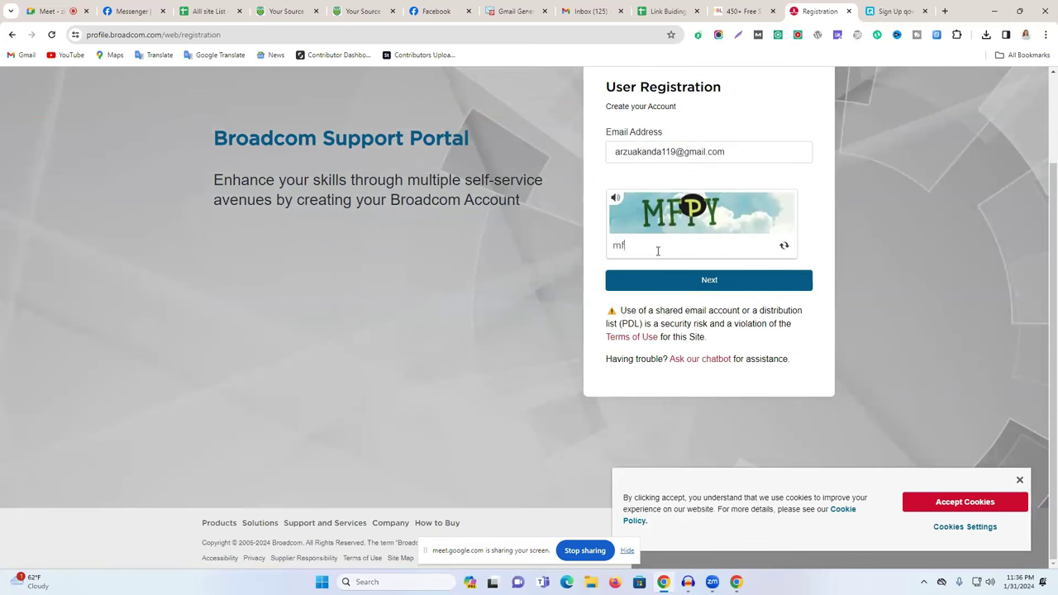
pyautogui.press('BackSpace')
pyautogui.write('MFPY')
pyautogui.click(716, 285)
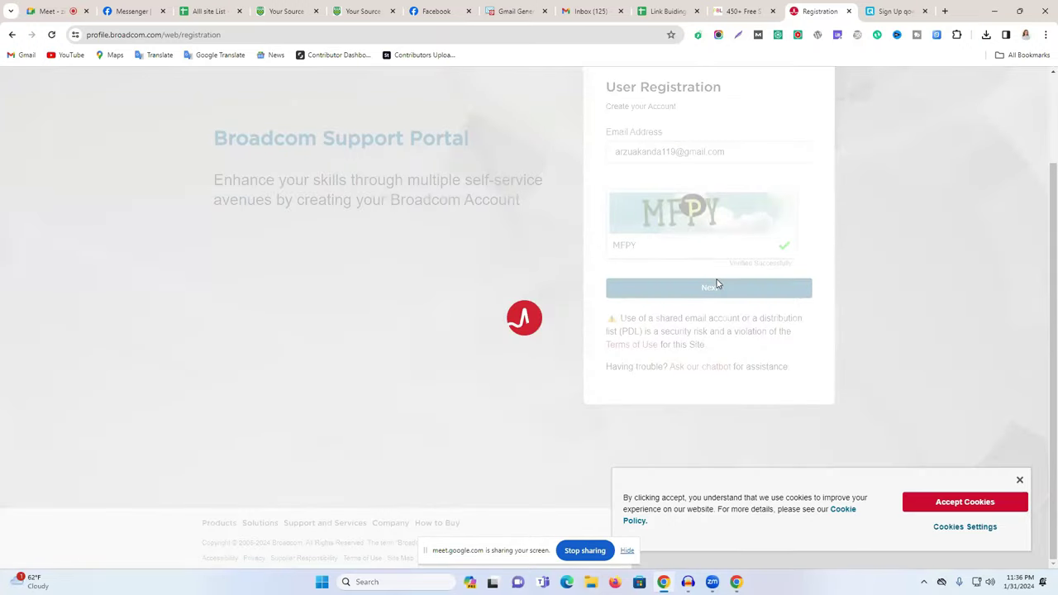
# Fill the qowap sign-up with the email's local part as username, the email, and a password.
pyautogui.click(873, 6)
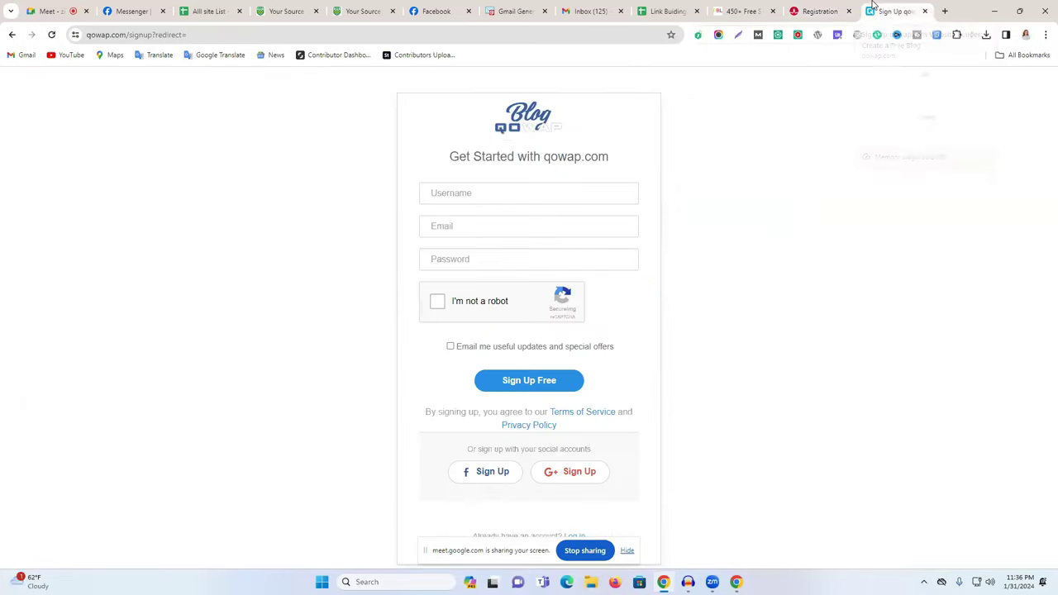
pyautogui.click(505, 200)
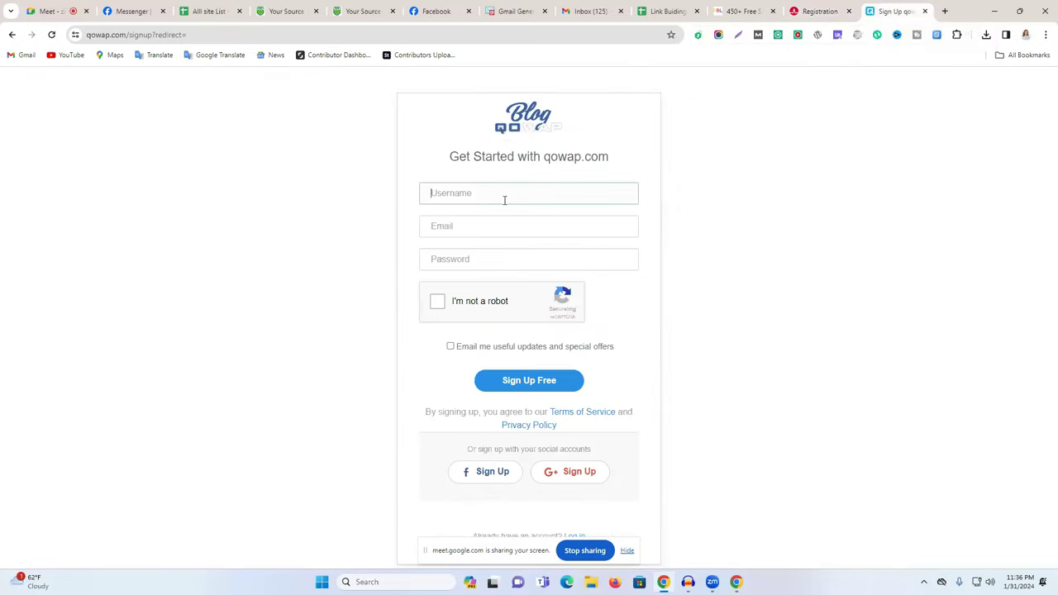
pyautogui.hotkey('ctrl', 'v')
pyautogui.moveTo(493, 193); pyautogui.dragTo(543, 192)
pyautogui.press('BackSpace')
pyautogui.click(532, 231)
pyautogui.hotkey('ctrl', 'v')
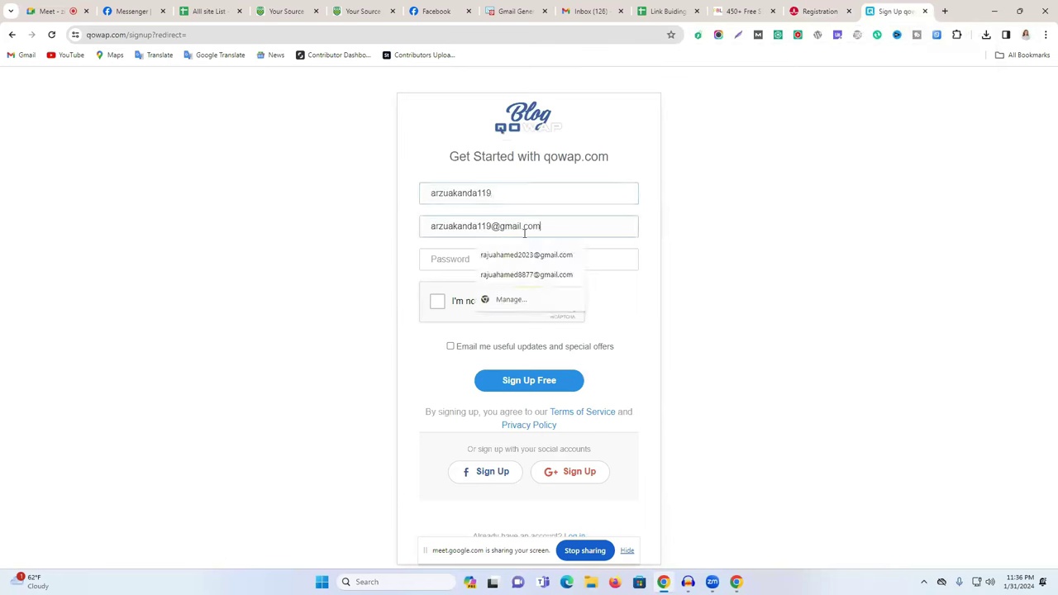
pyautogui.click(449, 262)
pyautogui.write('a')
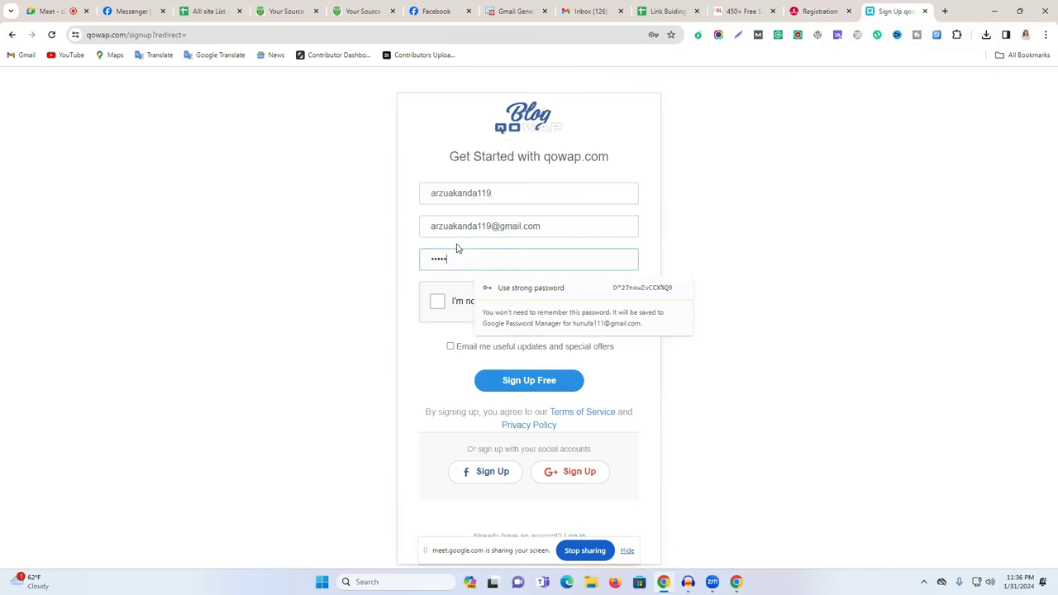
pyautogui.write('1')
# Pass the reCAPTCHA image challenge by selecting the waterfall tiles.
pyautogui.click(437, 301)
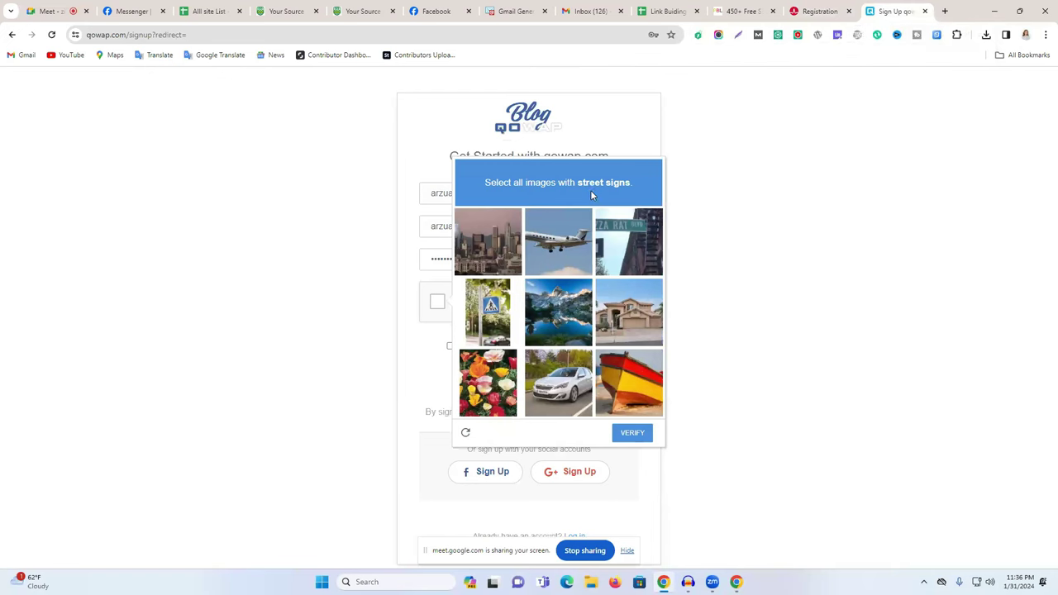
pyautogui.click(639, 296)
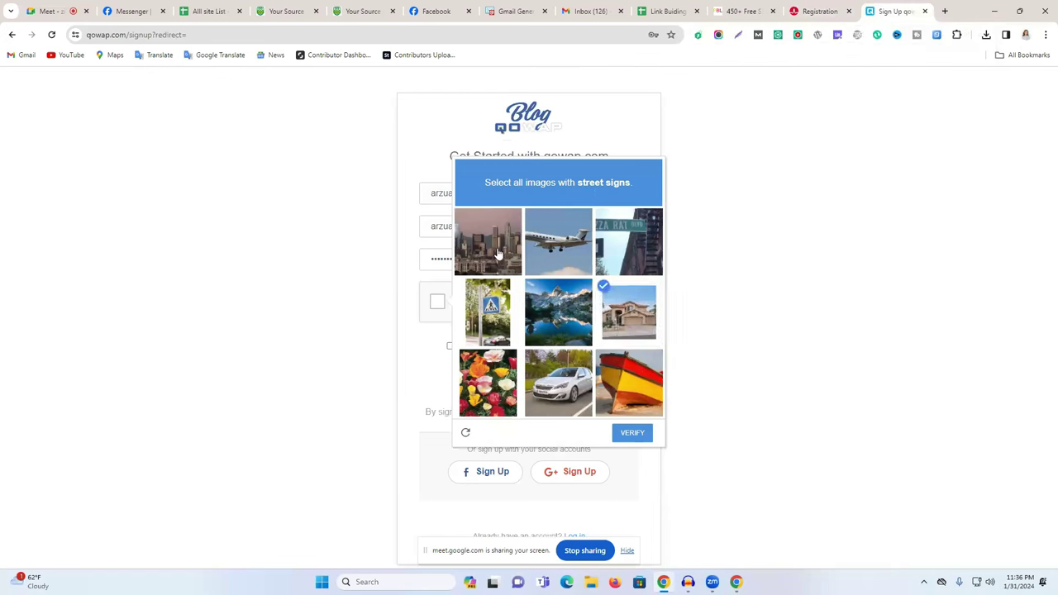
pyautogui.click(496, 251)
pyautogui.click(635, 250)
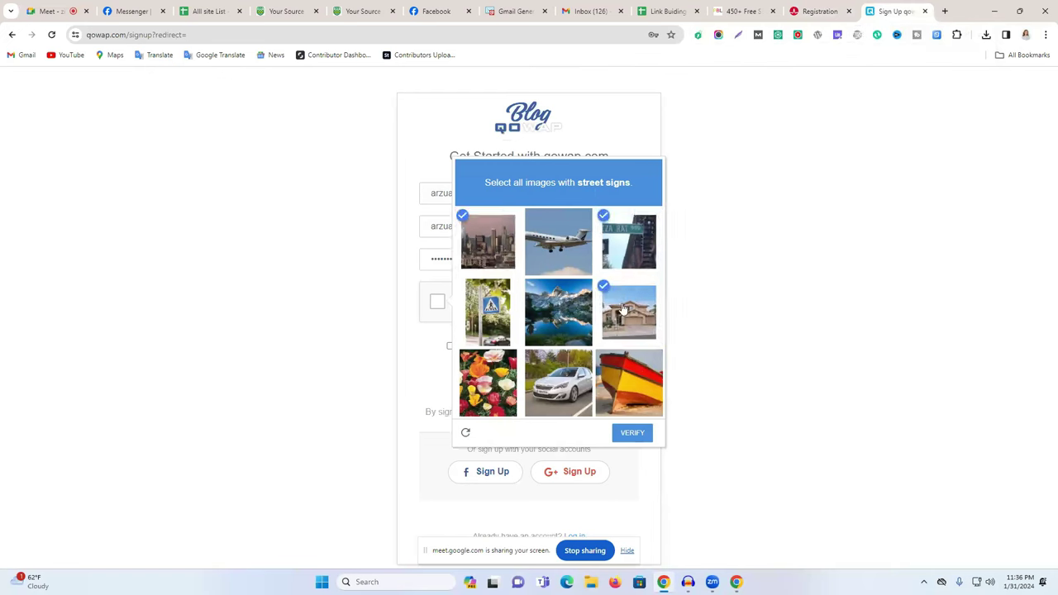
pyautogui.click(613, 382)
pyautogui.click(640, 438)
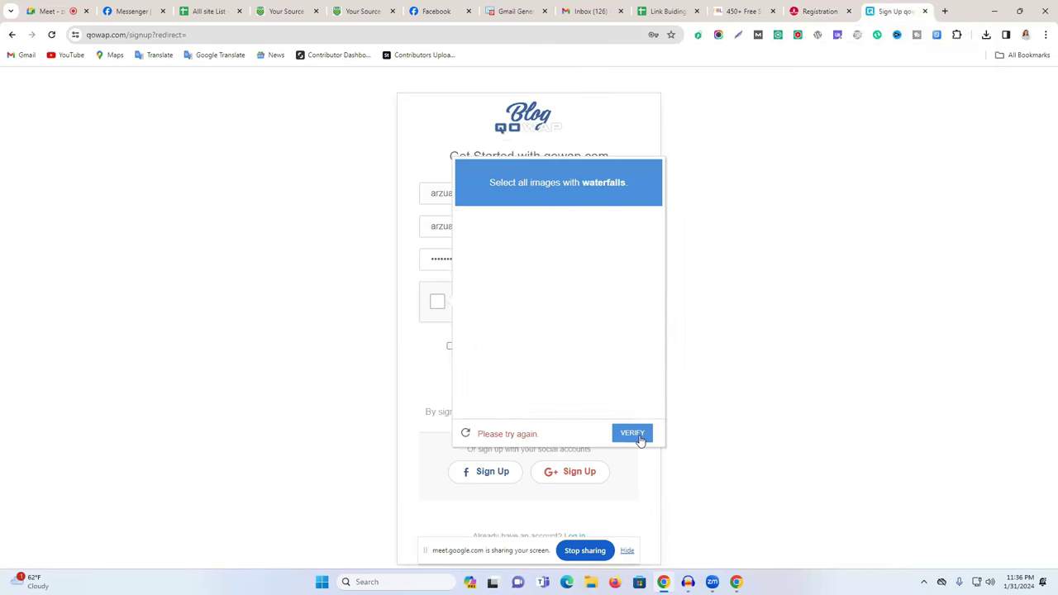
pyautogui.click(632, 243)
pyautogui.click(625, 302)
pyautogui.click(517, 383)
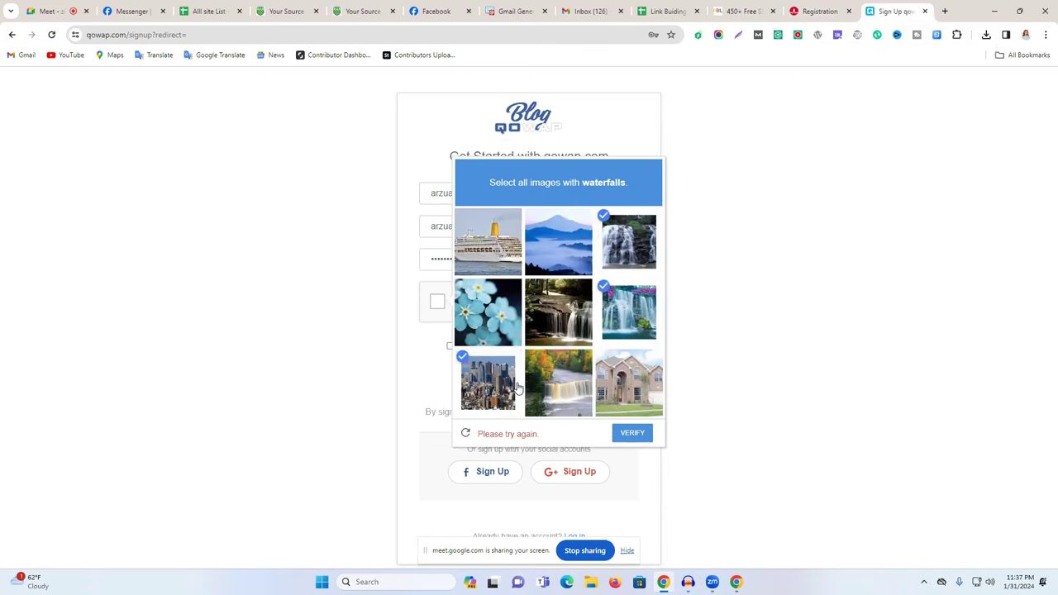
pyautogui.click(519, 384)
pyautogui.click(567, 388)
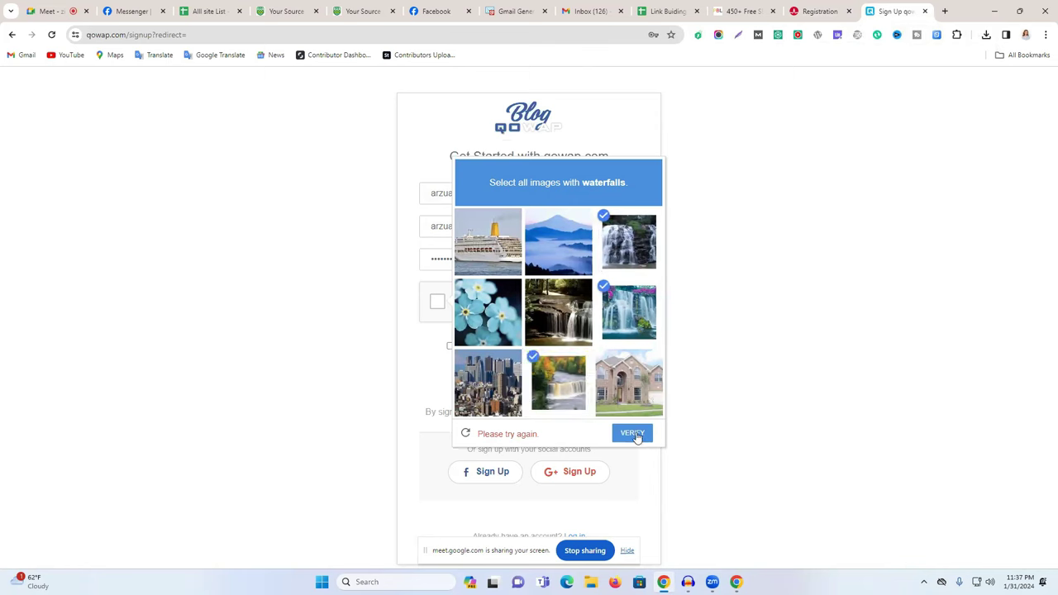
pyautogui.click(575, 296)
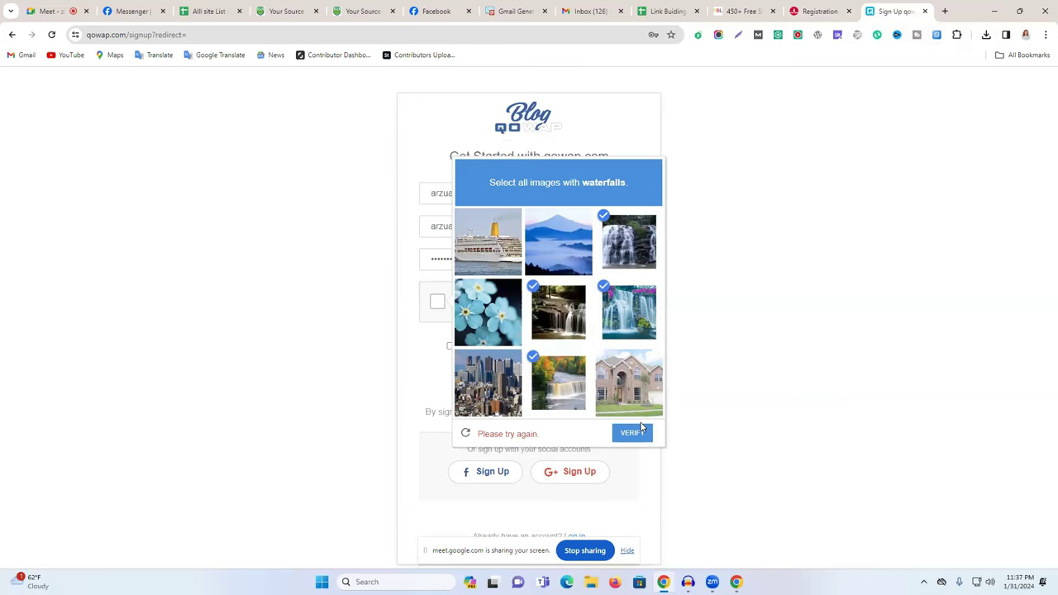
pyautogui.click(633, 434)
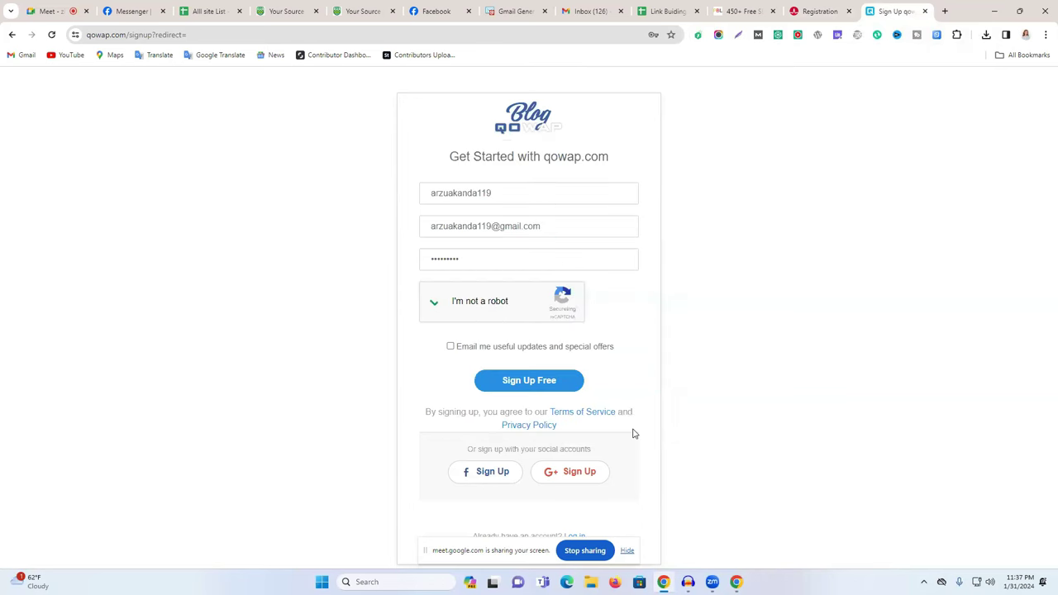
# Opt in to email updates, sign up free for the blog, and save the login in the browser.
pyautogui.click(451, 347)
pyautogui.click(504, 379)
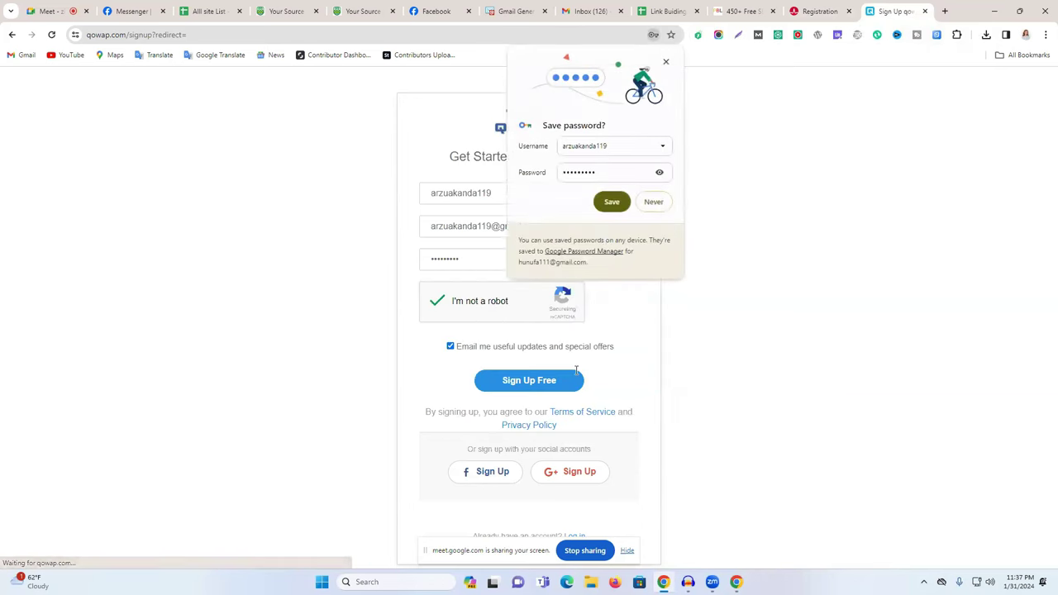
pyautogui.click(617, 203)
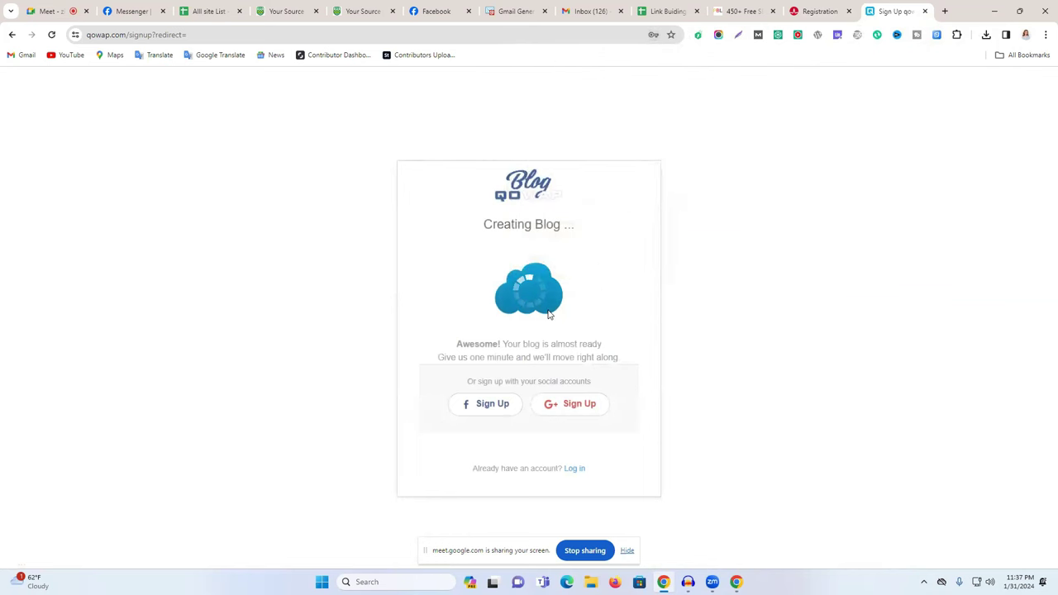
pyautogui.click(820, 11)
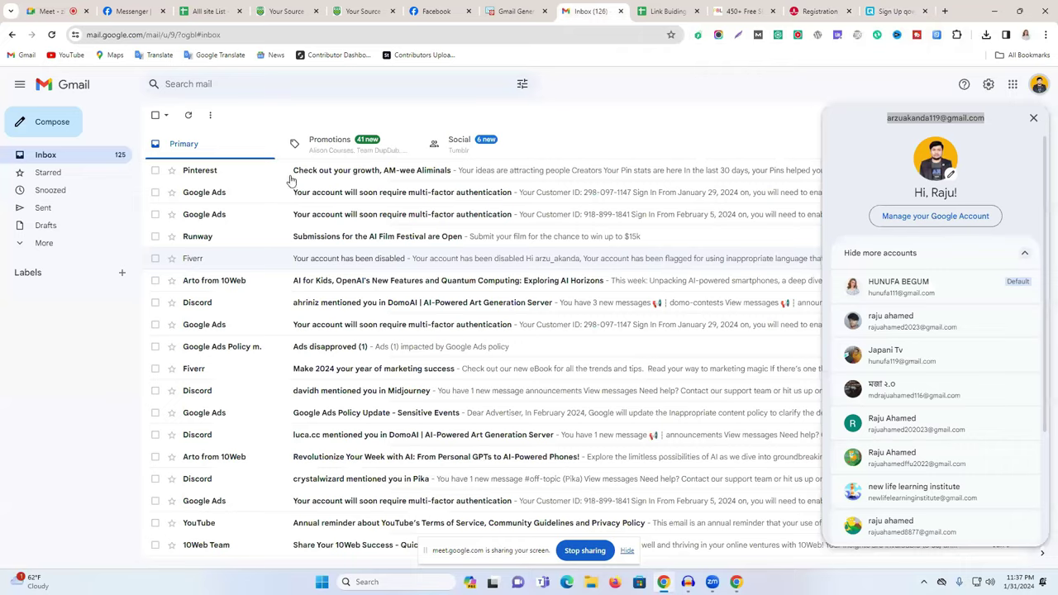
# Copy the code from Broadcom's verification email and submit it with Verify & Continue.
pyautogui.click(316, 172)
pyautogui.doubleClick(246, 281)
pyautogui.rightClick(251, 282)
pyautogui.click(283, 292)
pyautogui.click(823, 11)
pyautogui.hotkey('ctrl', 'v')
pyautogui.click(705, 430)
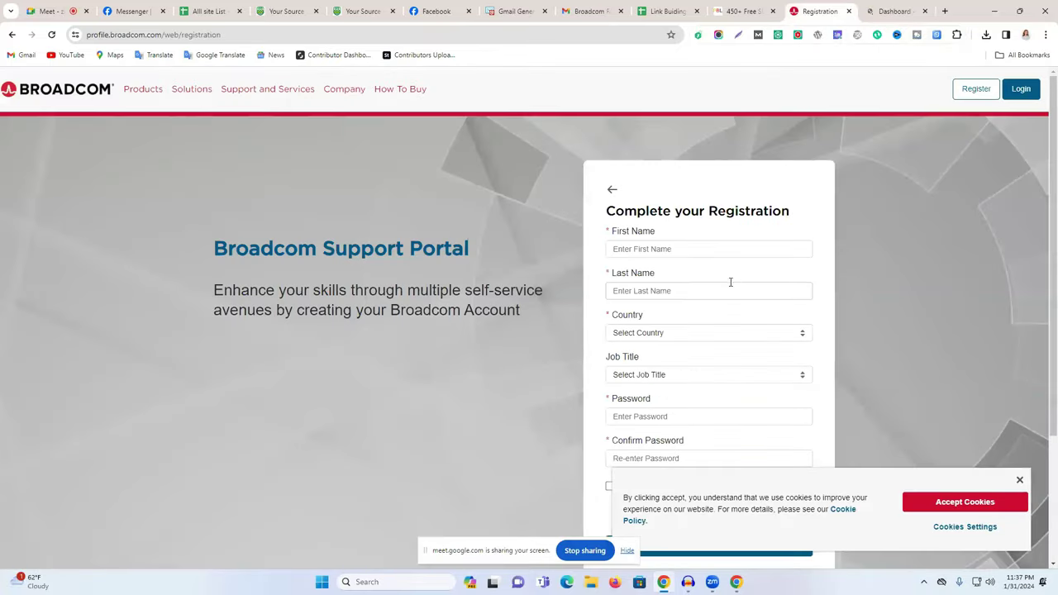
# Autofill the saved name and country and set the job title to Architect.
pyautogui.scroll(-2, 674, 252)
pyautogui.scroll(1, 676, 224)
pyautogui.click(669, 196)
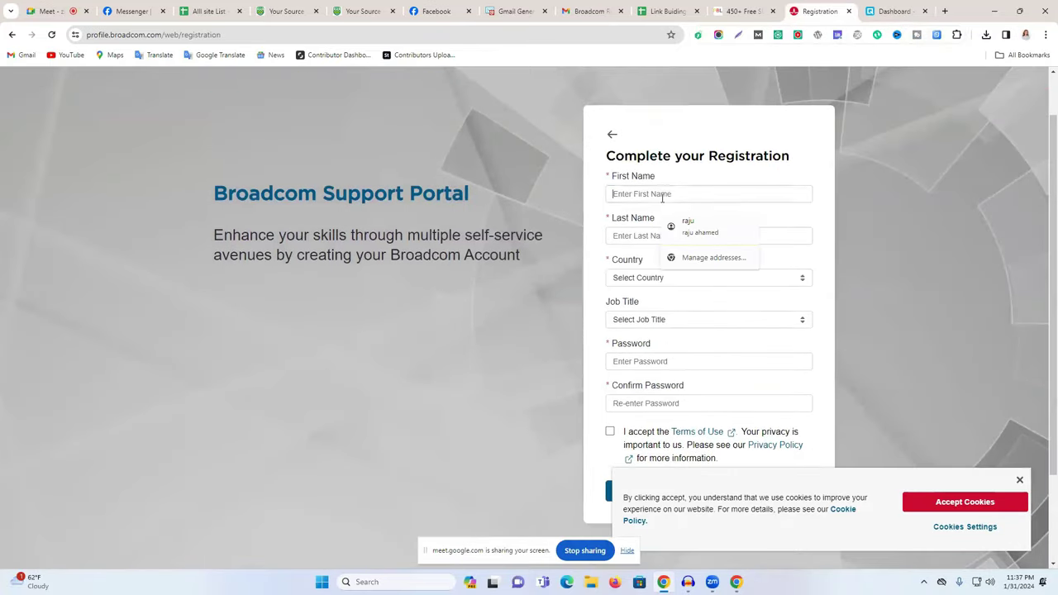
pyautogui.click(685, 225)
pyautogui.click(655, 320)
pyautogui.click(655, 352)
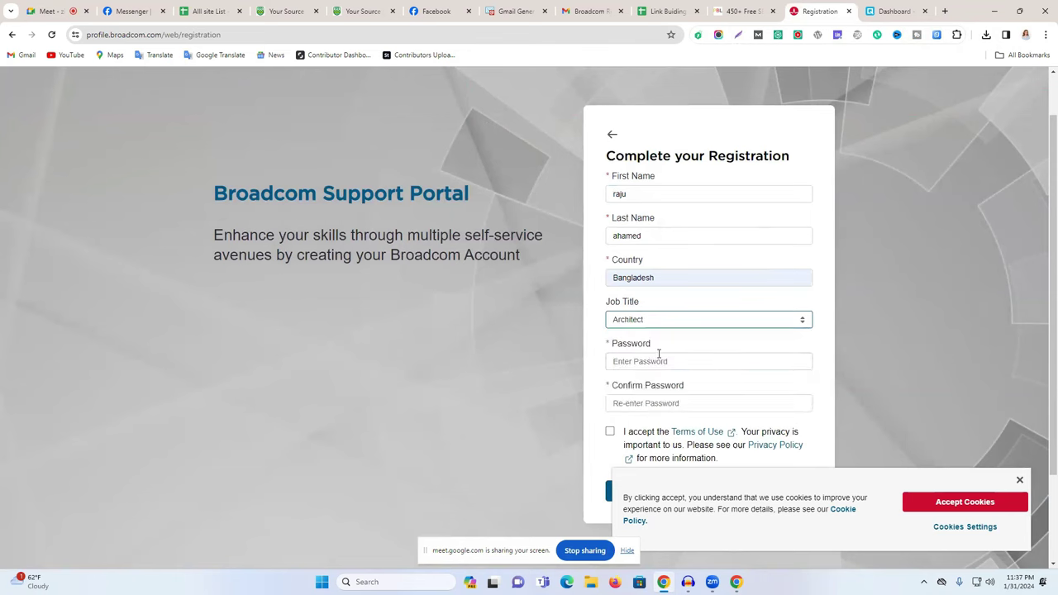
# Enter and confirm the account password, accept the terms of use, and create the Broadcom account.
pyautogui.click(651, 361)
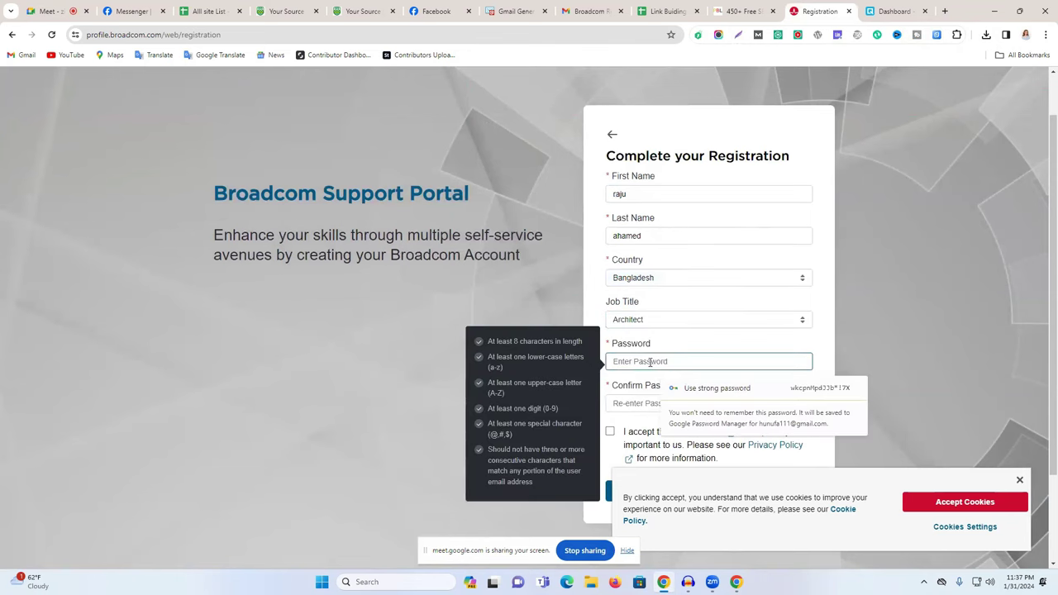
pyautogui.write('(')
pyautogui.click(626, 401)
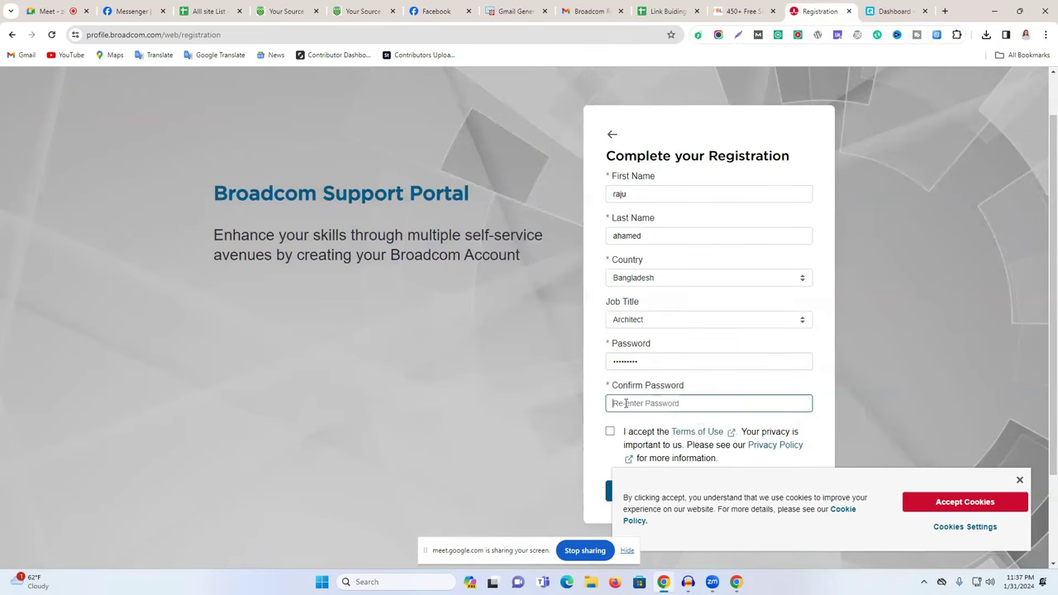
pyautogui.write('(1')
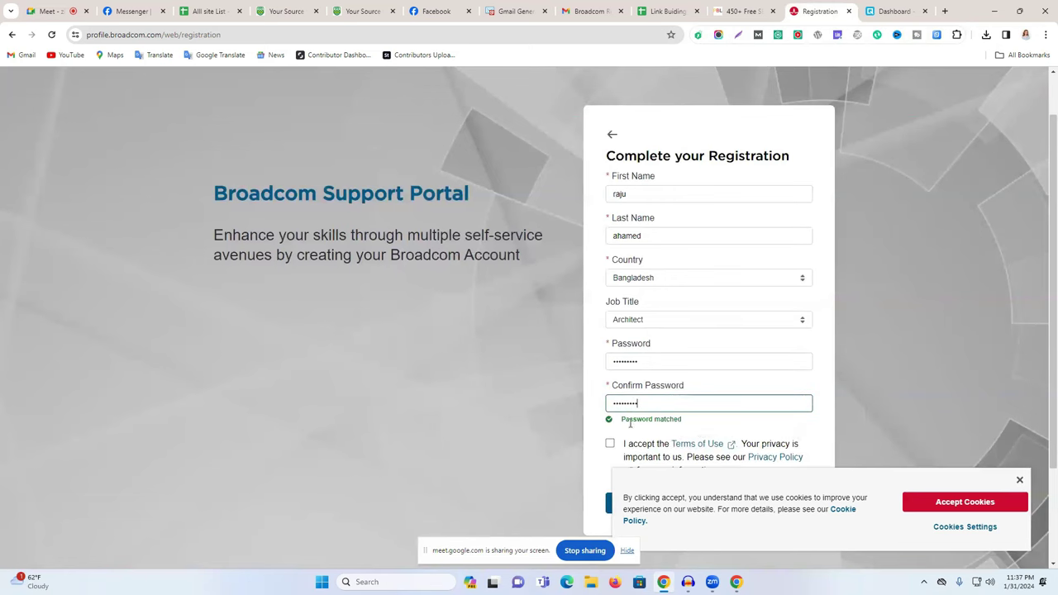
pyautogui.click(612, 447)
pyautogui.scroll(-2, 653, 397)
pyautogui.click(657, 378)
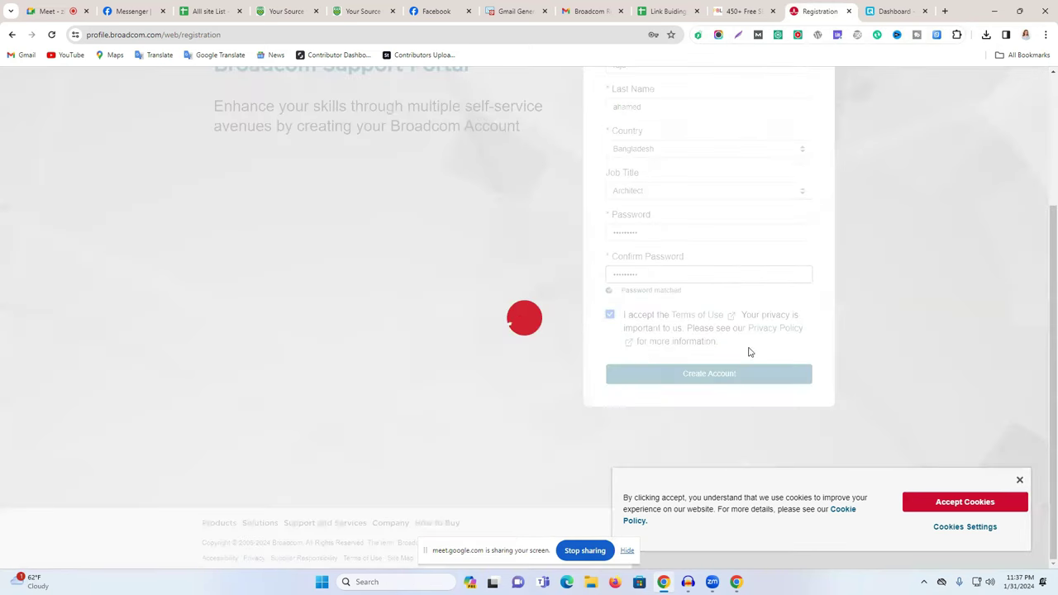
pyautogui.click(888, 11)
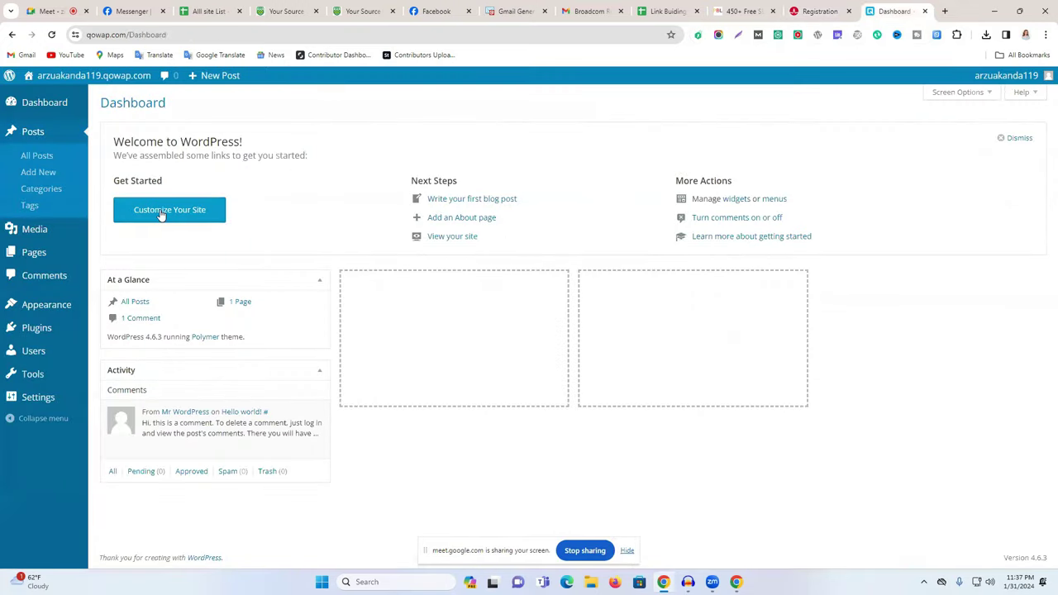
# Check the qowap.com dashboard address and 'Welcome to WordPress!' heading, then return to Broadcom.
pyautogui.doubleClick(135, 37)
pyautogui.click(371, 121)
pyautogui.tripleClick(351, 132)
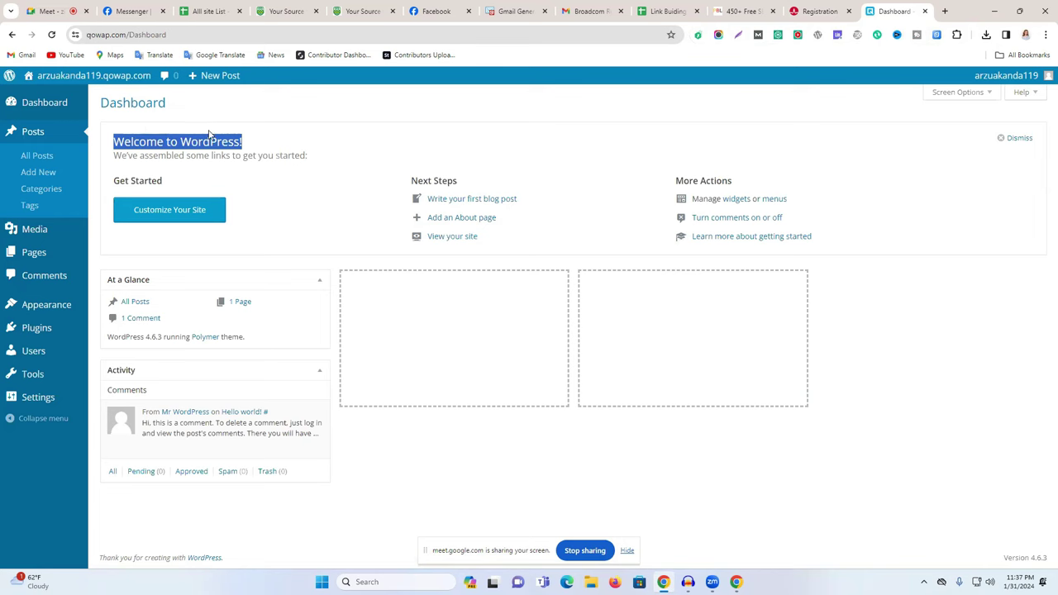
pyautogui.click(831, 6)
# Save the Broadcom login in Chrome and skip building the profile for now.
pyautogui.click(610, 201)
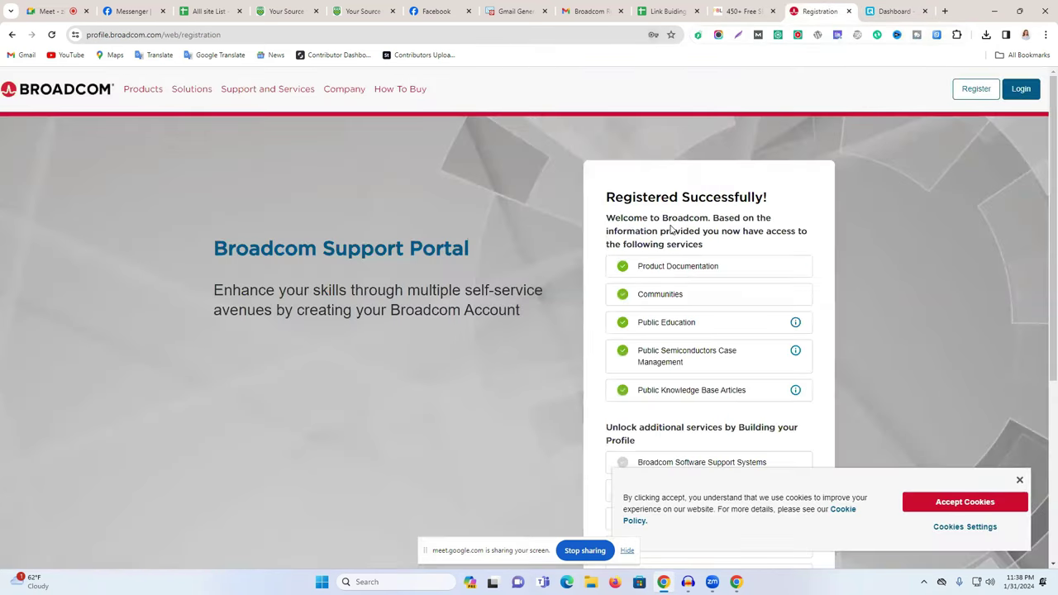
pyautogui.scroll(-4, 831, 289)
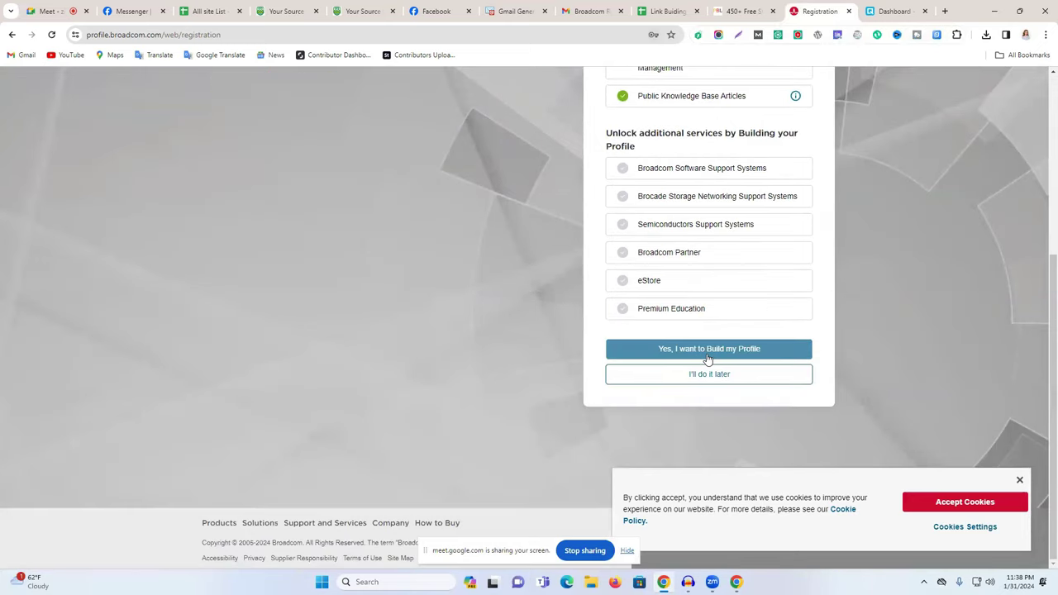
pyautogui.click(709, 374)
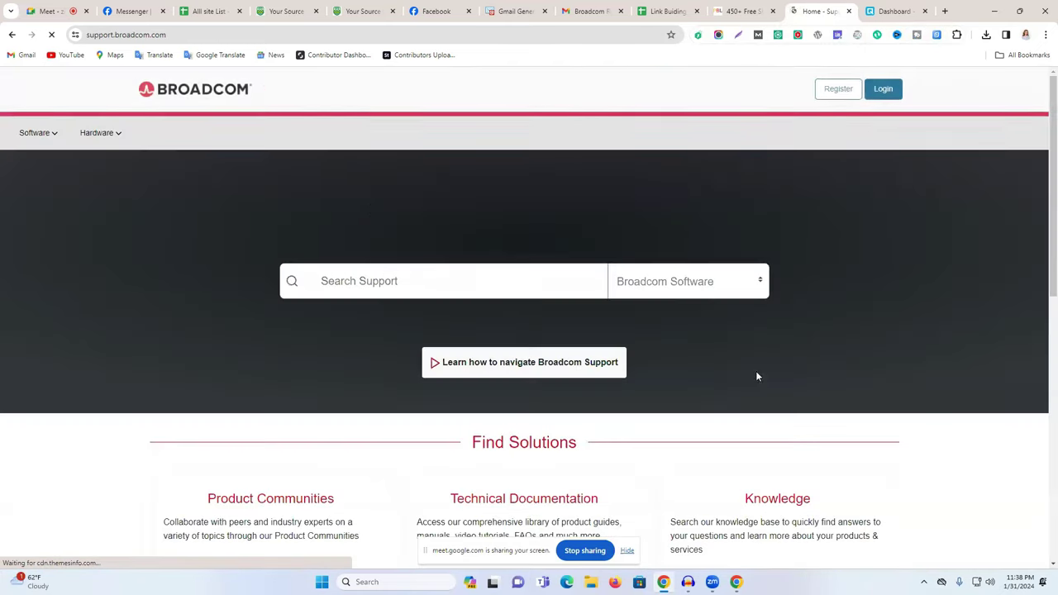
# Sign in to Broadcom support with the saved username and password, remembering the sign-in.
pyautogui.click(882, 91)
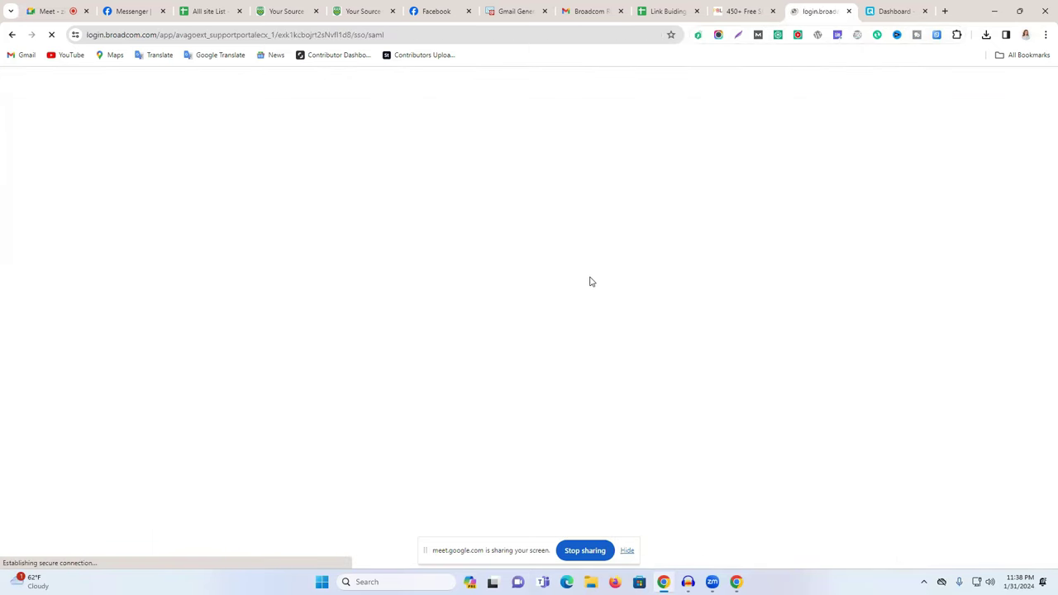
pyautogui.click(480, 379)
pyautogui.click(499, 406)
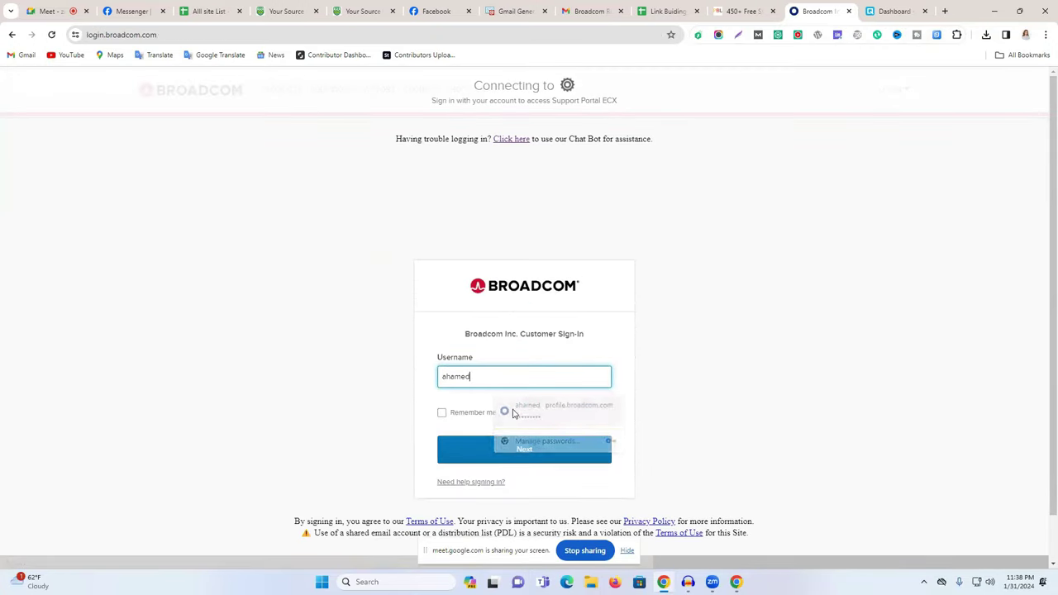
pyautogui.click(506, 440)
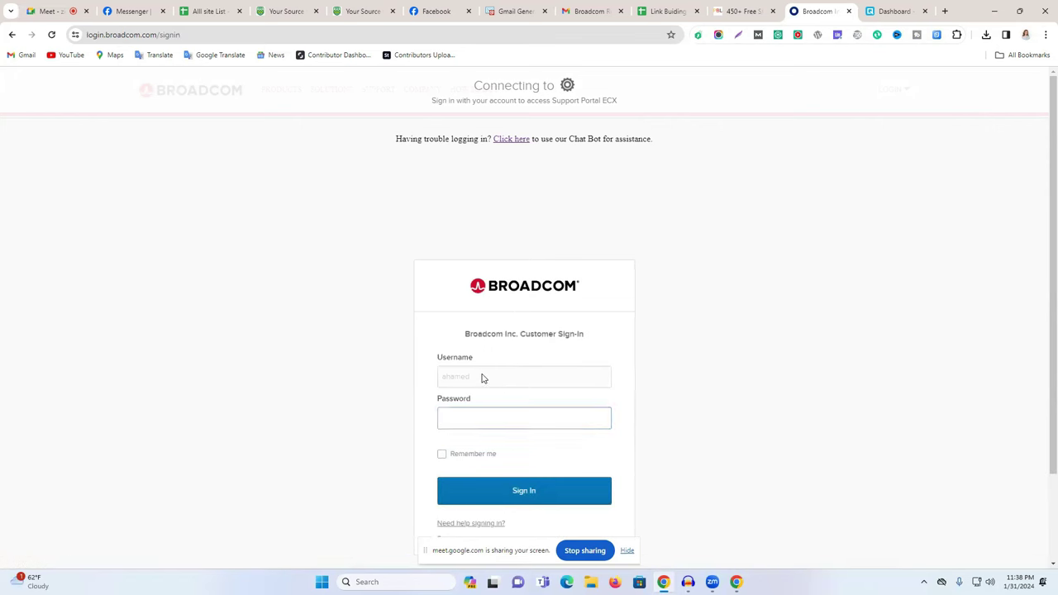
pyautogui.click(485, 418)
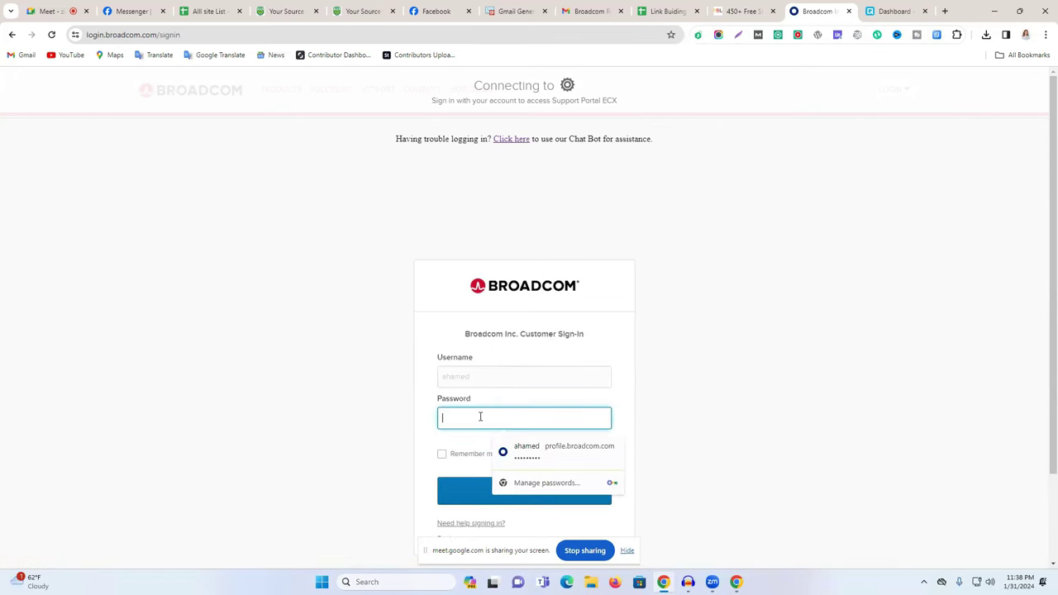
pyautogui.click(546, 450)
pyautogui.click(442, 454)
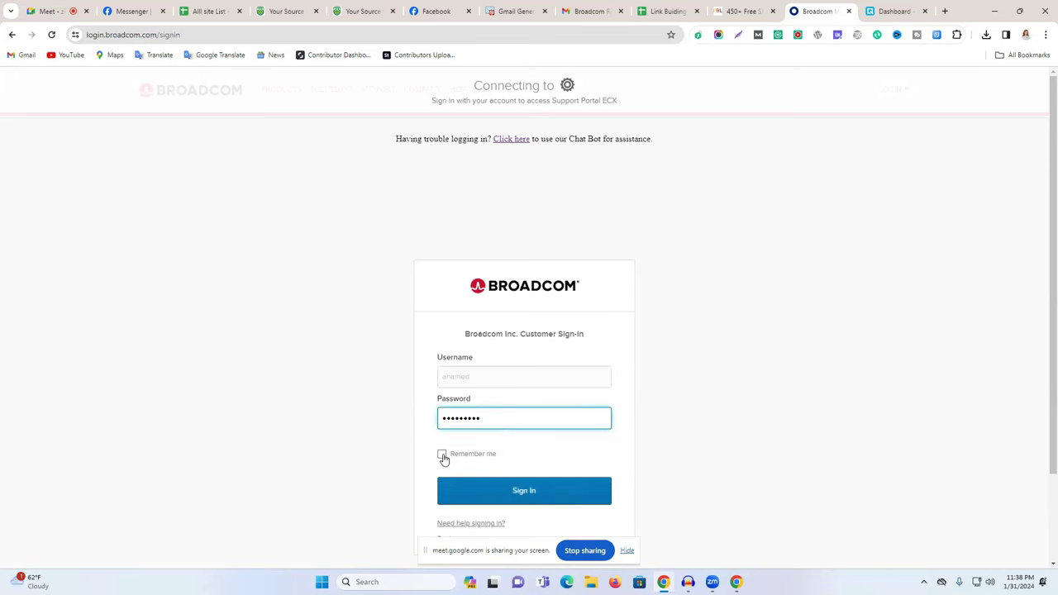
pyautogui.click(491, 493)
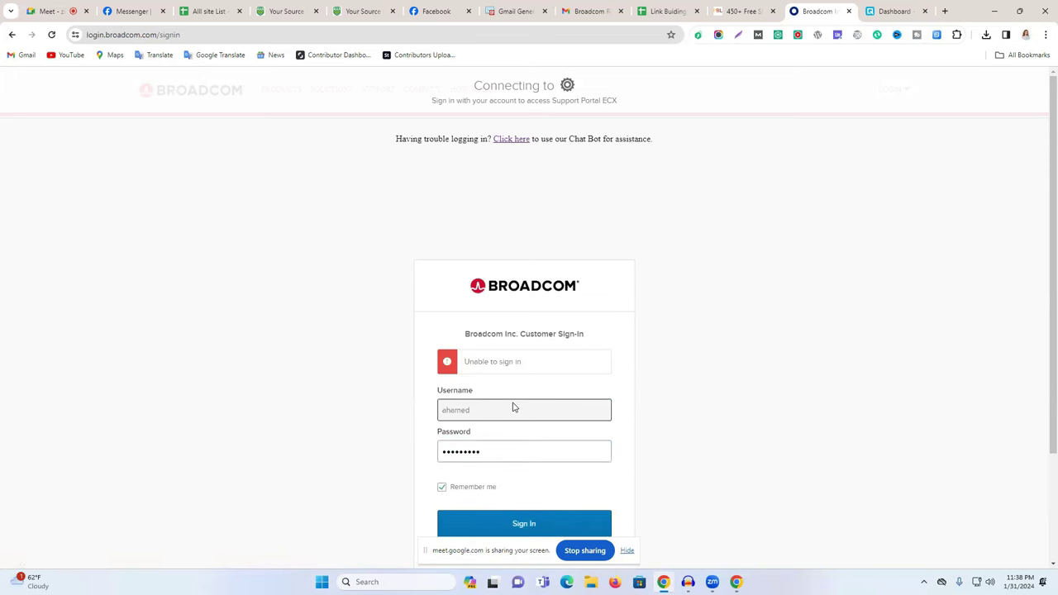
# Return to a fresh sign-in form and check the signed-in Google account in Gmail.
pyautogui.scroll(-3, 463, 501)
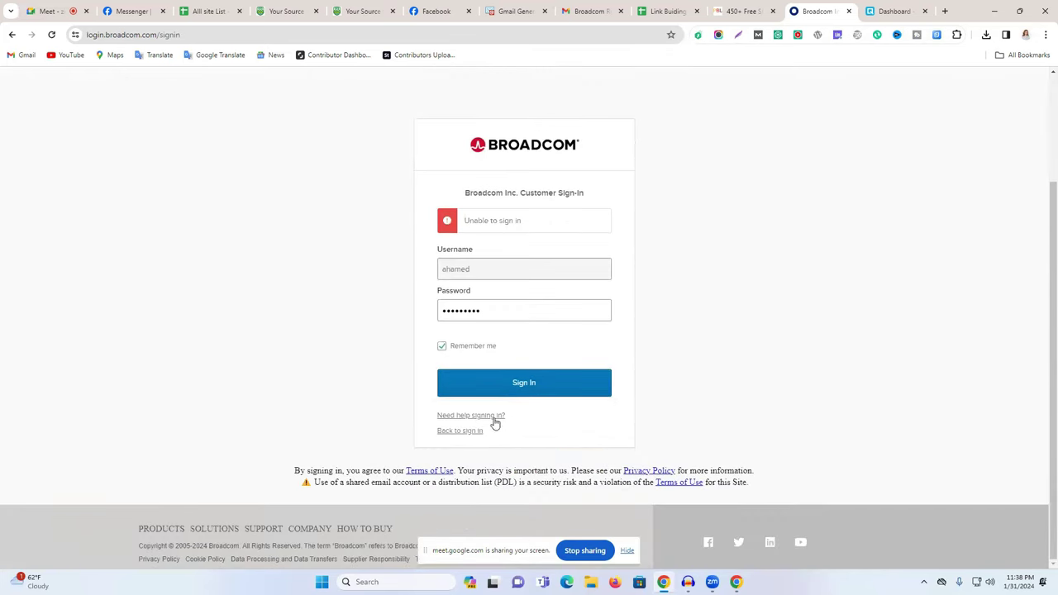
pyautogui.click(468, 430)
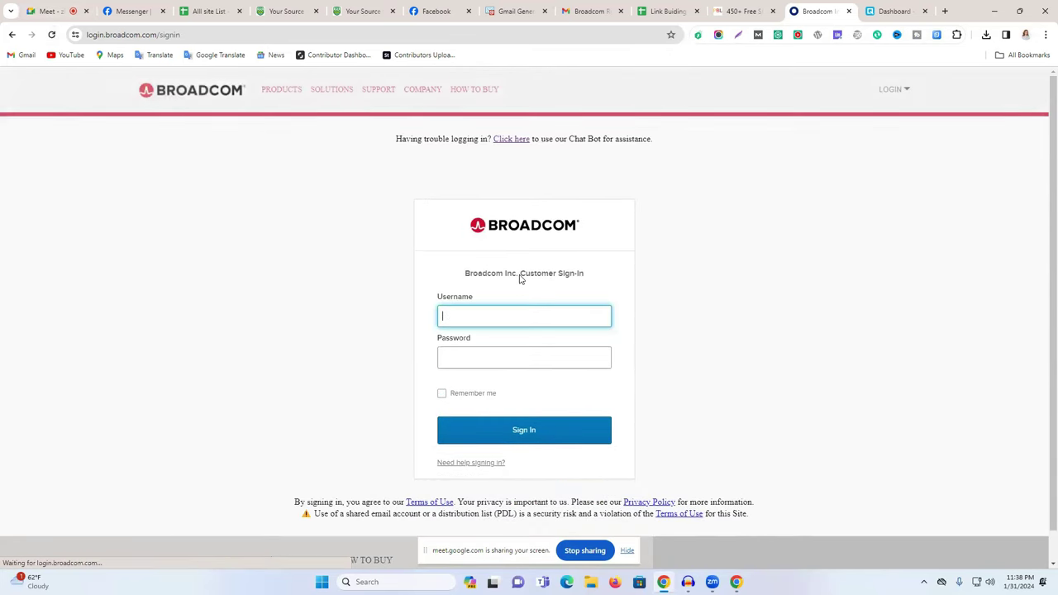
pyautogui.click(476, 314)
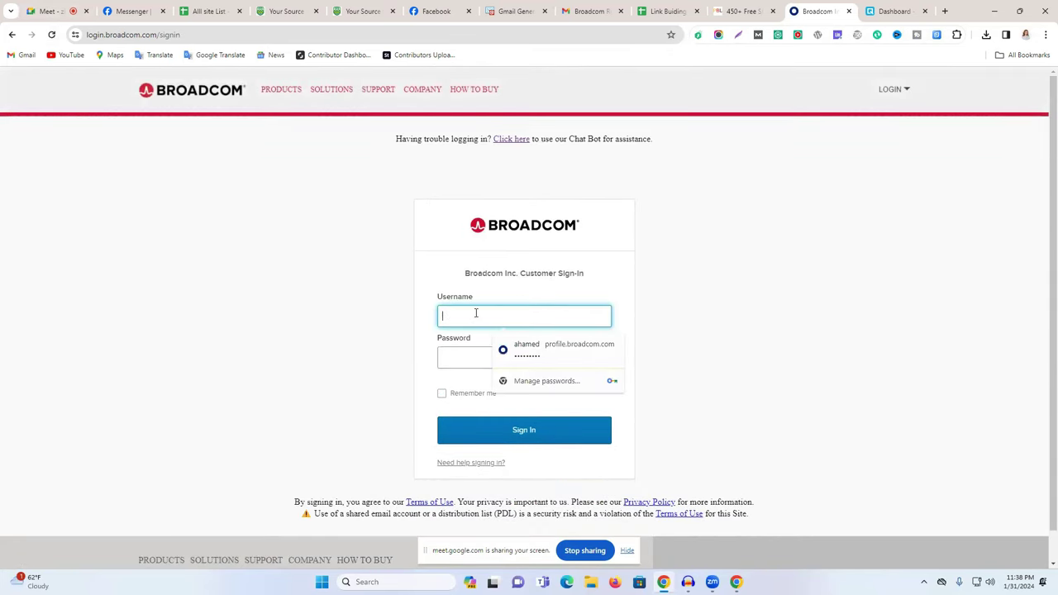
pyautogui.write('o')
pyautogui.press('BackSpace')
pyautogui.click(589, 11)
pyautogui.click(1040, 88)
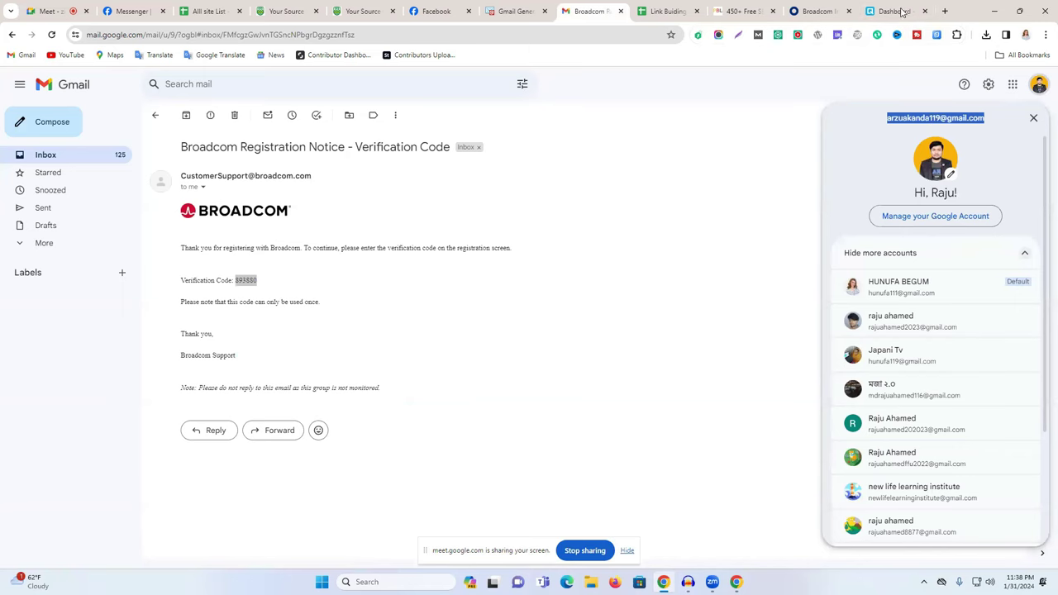
pyautogui.click(818, 11)
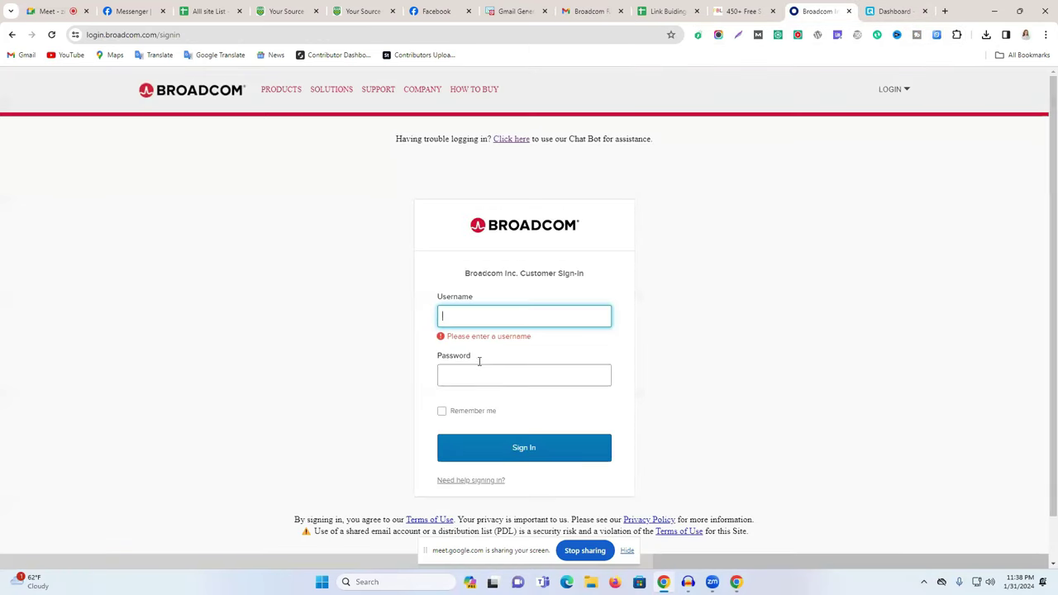
pyautogui.hotkey('ctrl', 'v')
pyautogui.moveTo(533, 316); pyautogui.dragTo(492, 318)
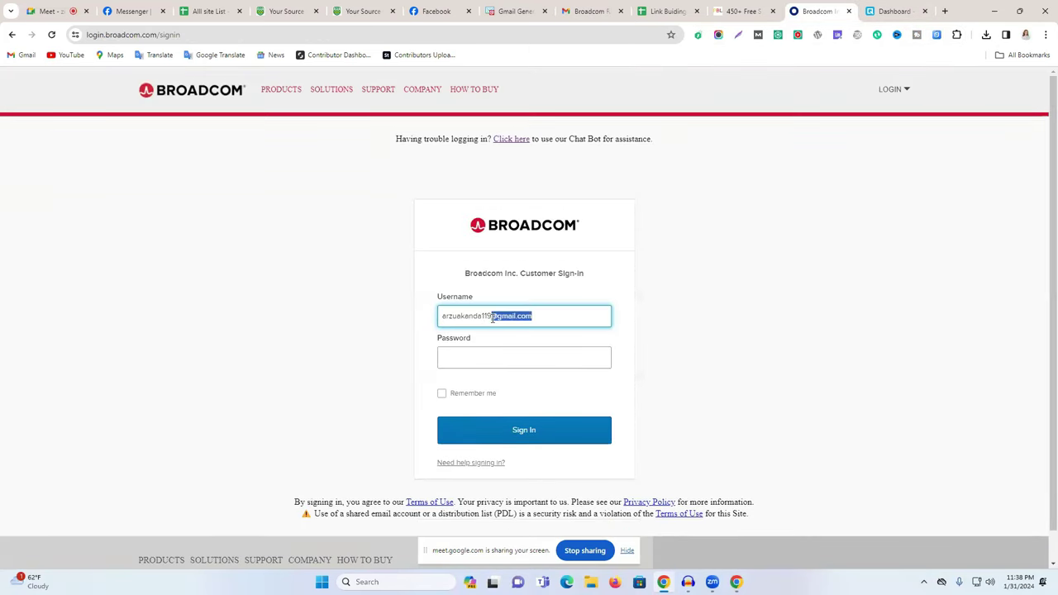
pyautogui.press('BackSpace')
pyautogui.click(474, 358)
pyautogui.write('••')
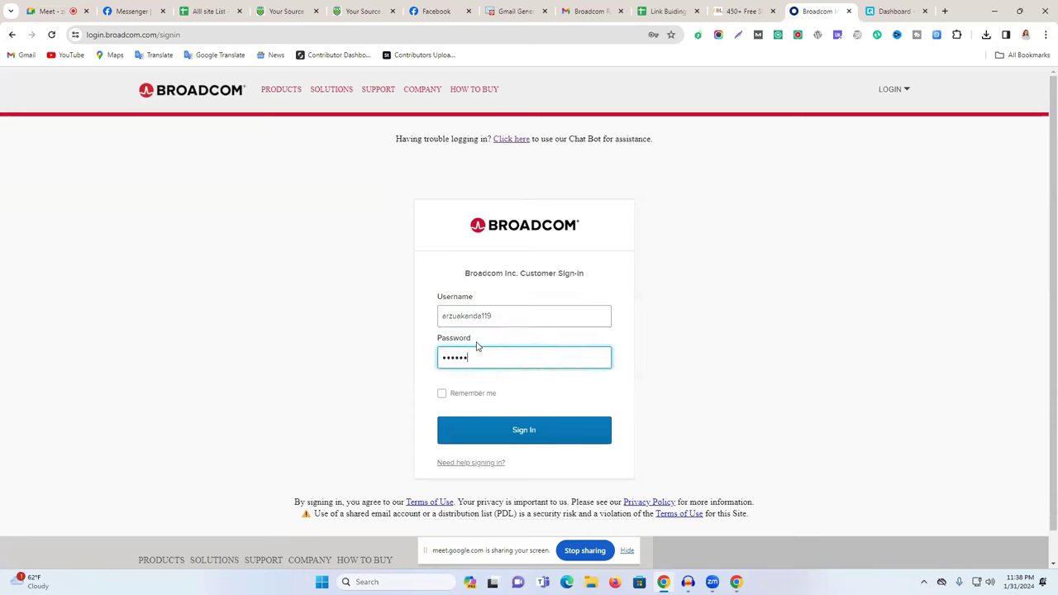
pyautogui.click(444, 395)
# Submit the Broadcom sign-in, save the password in Chrome, and view the notifications list.
pyautogui.click(589, 429)
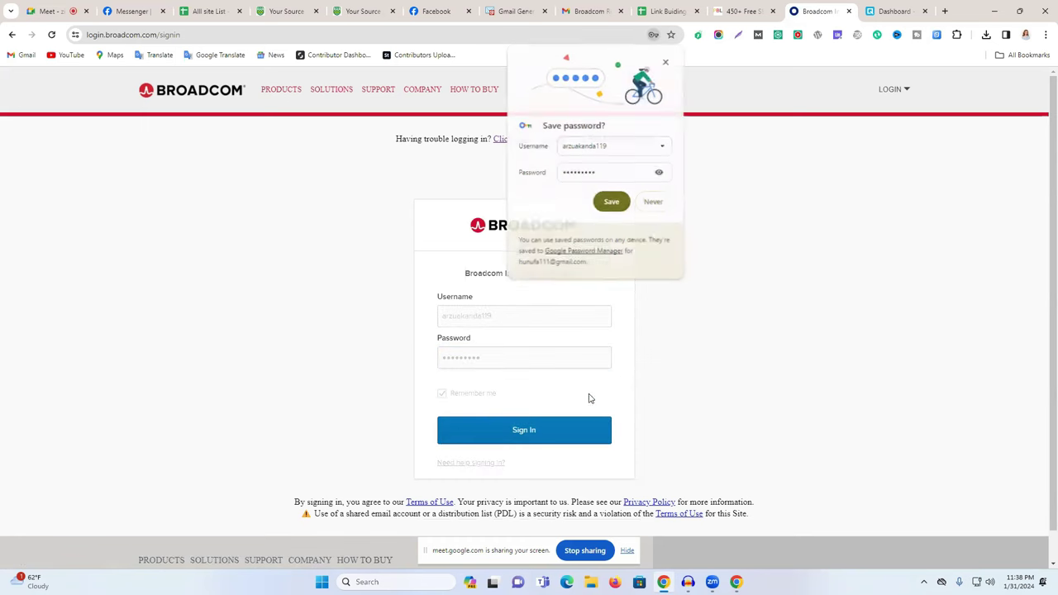
pyautogui.click(623, 207)
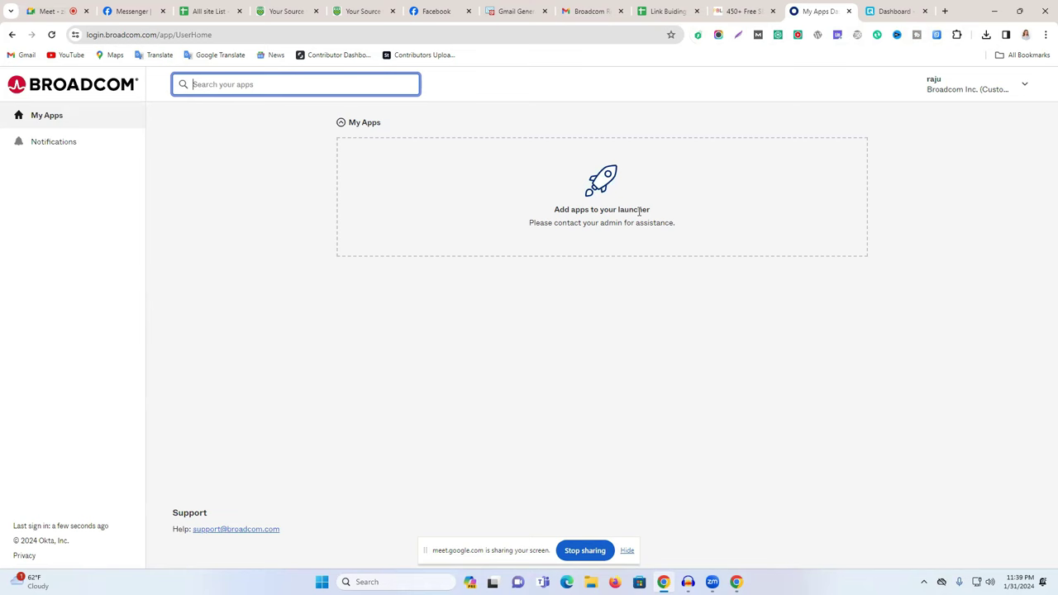
pyautogui.click(76, 147)
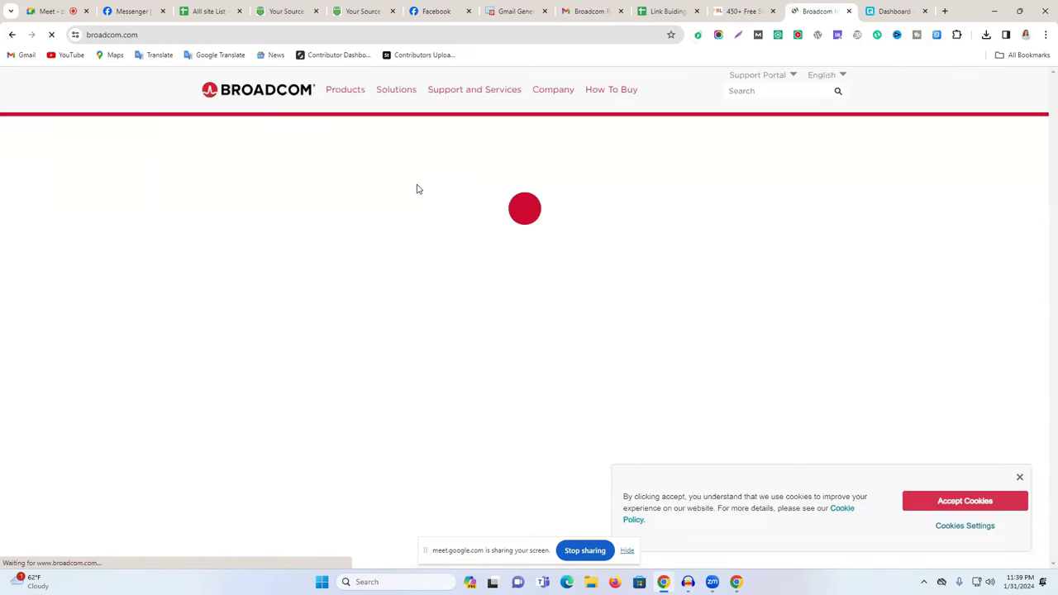
# Browse the broadcom.com home page, dismiss its cookie notice, and close the Broadcom tab.
pyautogui.scroll(-4, 551, 300)
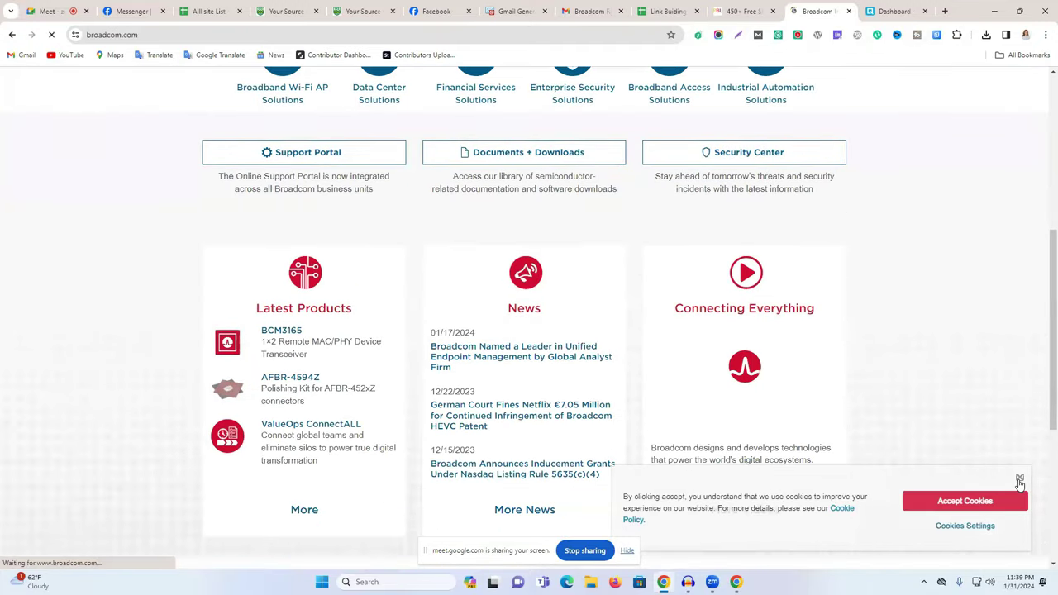
pyautogui.click(1020, 477)
pyautogui.scroll(-2, 745, 438)
pyautogui.scroll(-1, 735, 454)
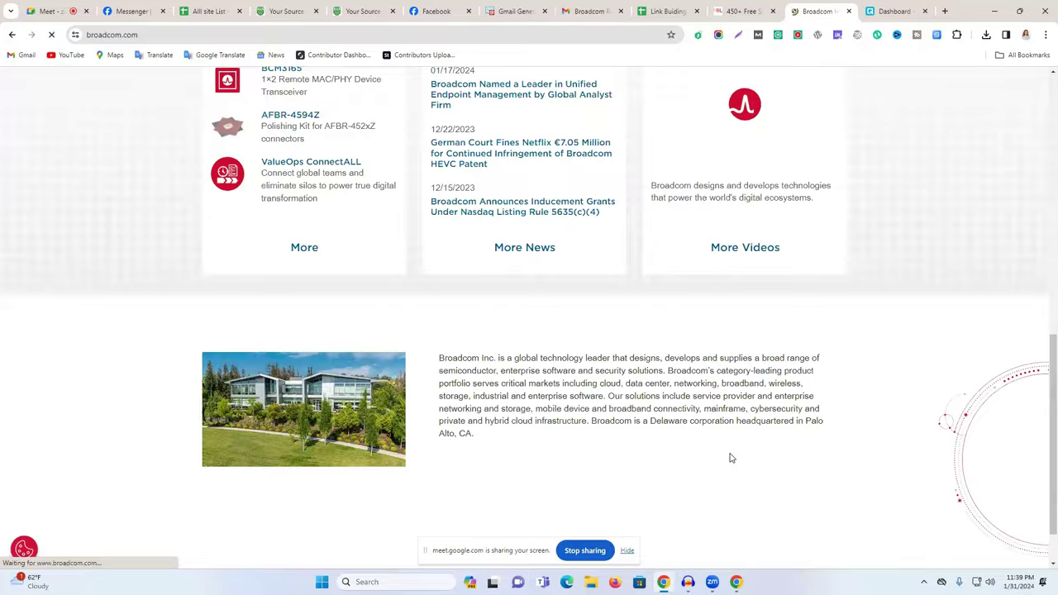
pyautogui.scroll(10, 731, 458)
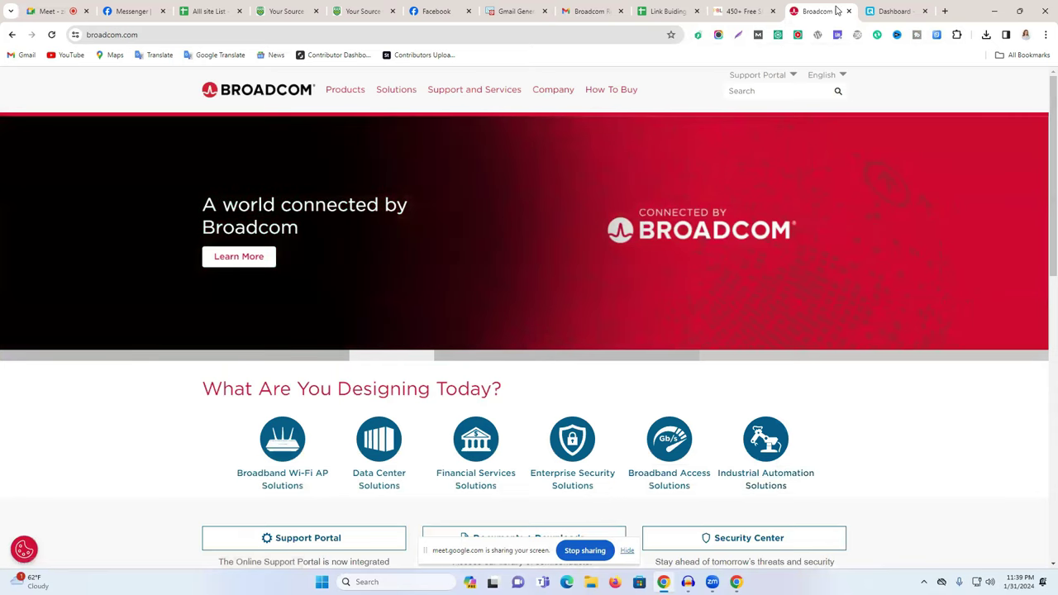
pyautogui.click(849, 11)
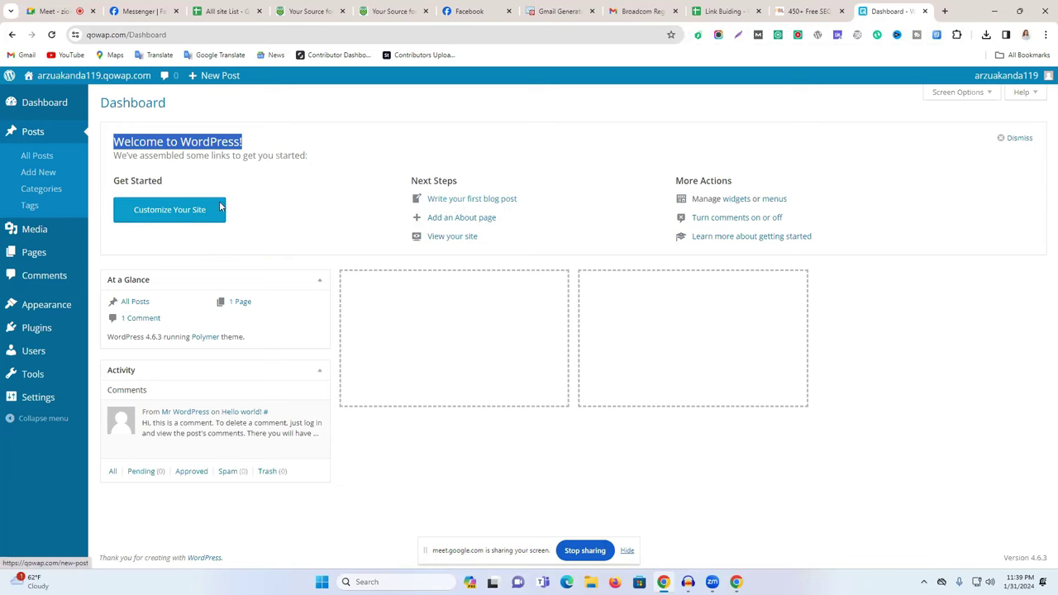
# Open a blank Add New Post editor from the WordPress posts list.
pyautogui.click(43, 157)
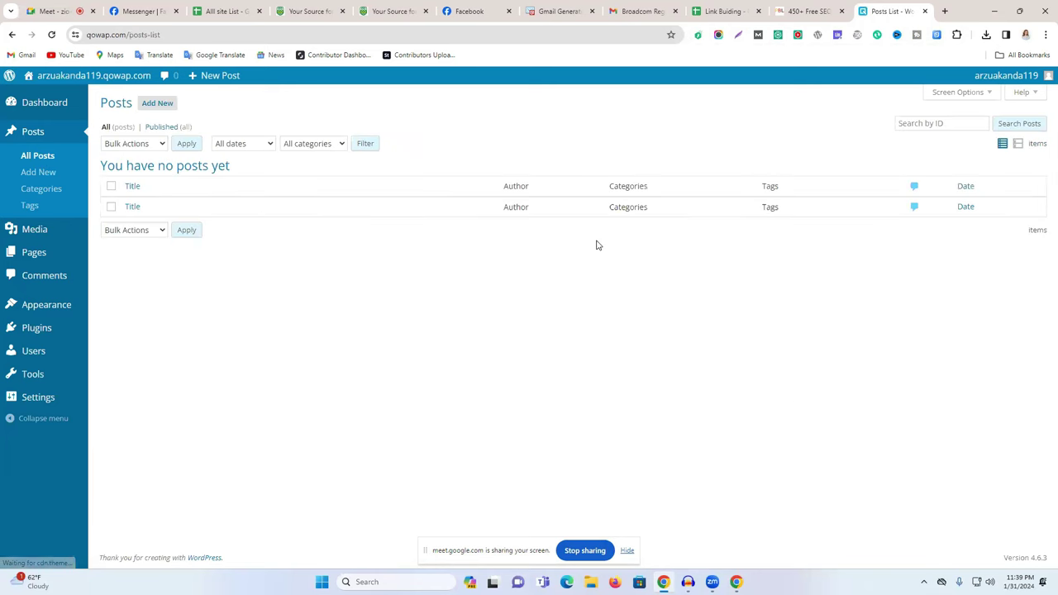
pyautogui.click(158, 104)
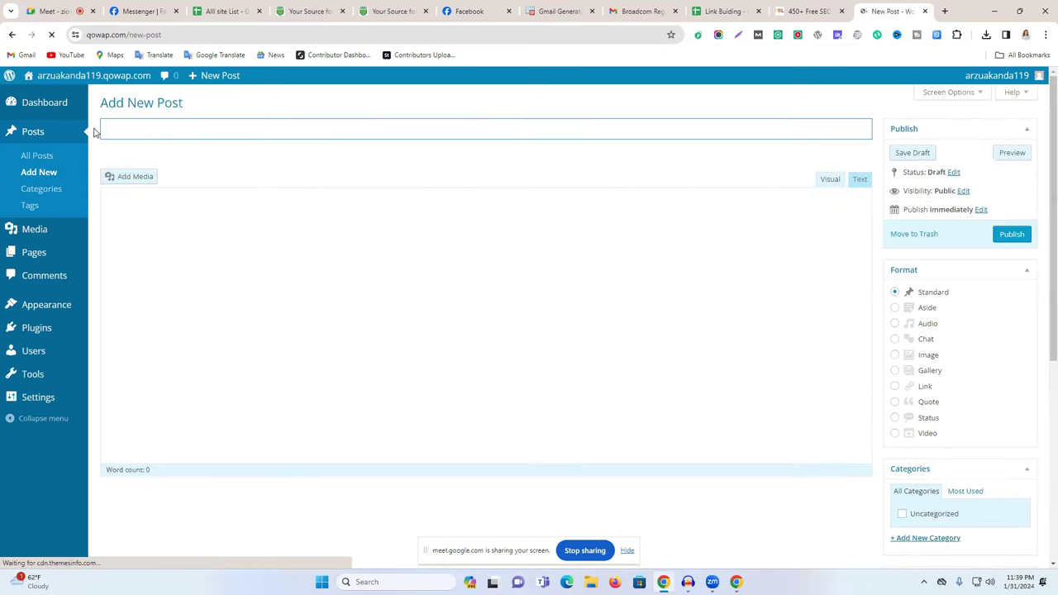
pyautogui.scroll(-4, 538, 380)
pyautogui.scroll(2, 482, 395)
pyautogui.scroll(3, 560, 372)
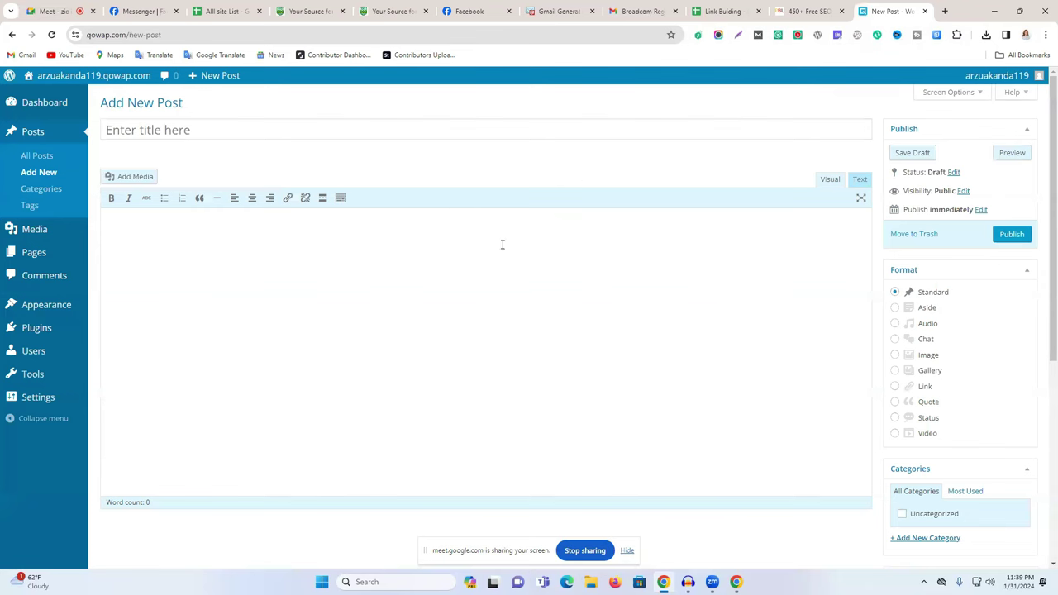
# Switch back to the 450+ free SEO backlink sites list and scroll through it.
pyautogui.click(836, 19)
pyautogui.scroll(-1, 232, 414)
pyautogui.scroll(4, 231, 413)
pyautogui.scroll(20, 232, 415)
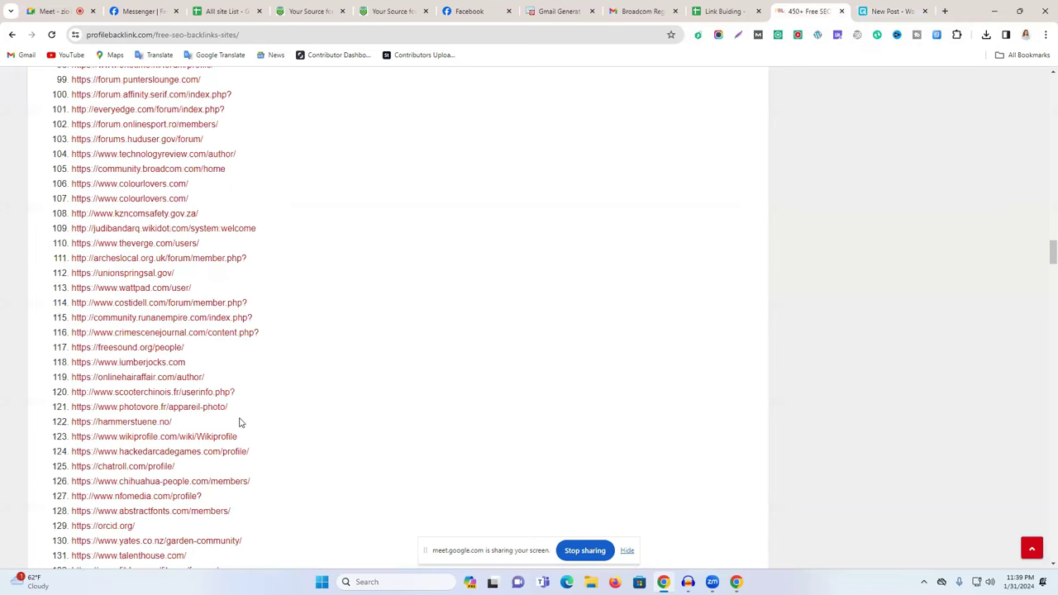
# Highlight the do-follow heading, go back to Google, and open the SEOClerks '3000+ Best Free SEO Backlink Sites Lists' result.
pyautogui.scroll(3, 215, 405)
pyautogui.moveTo(157, 349); pyautogui.dragTo(635, 352)
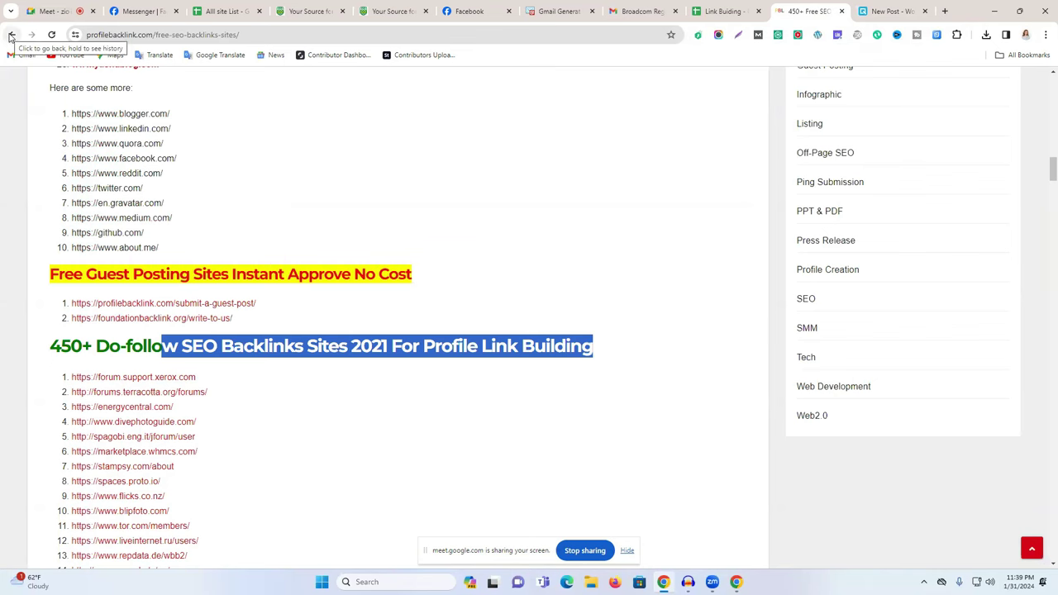
pyautogui.click(10, 36)
pyautogui.scroll(-4, 425, 331)
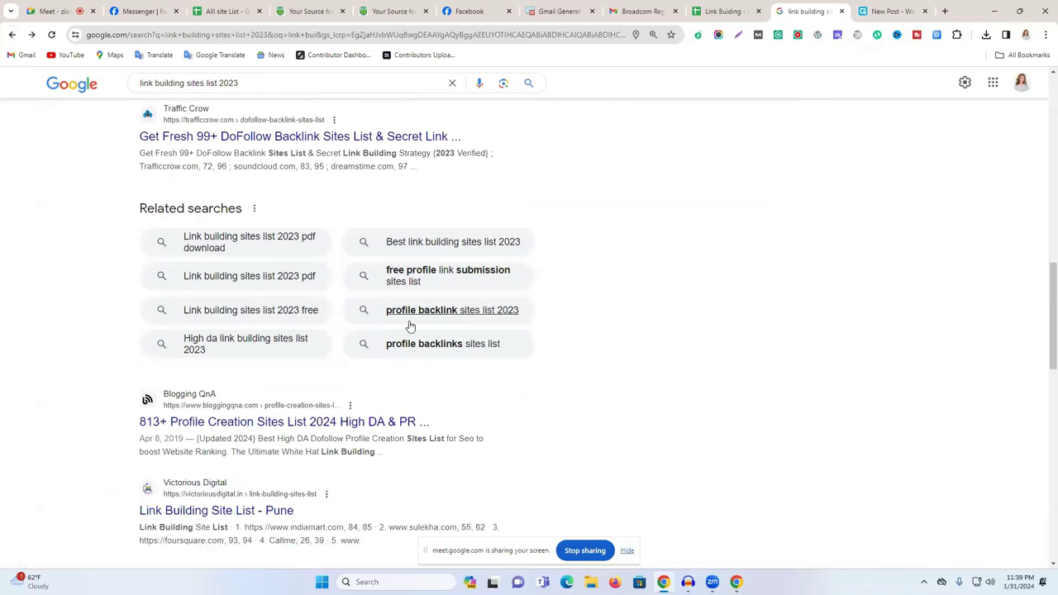
pyautogui.scroll(-5, 410, 325)
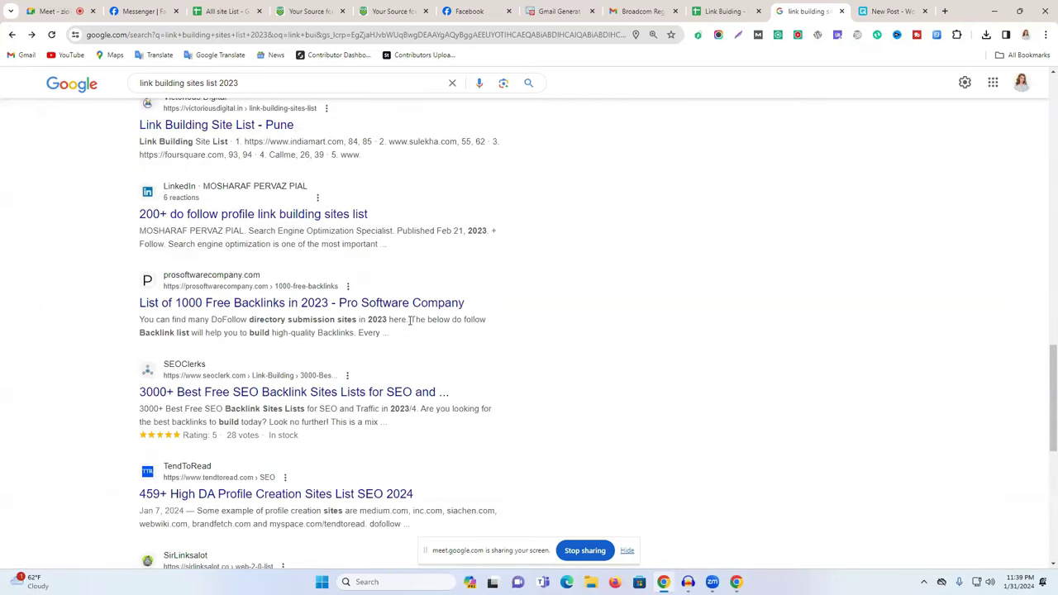
pyautogui.click(251, 398)
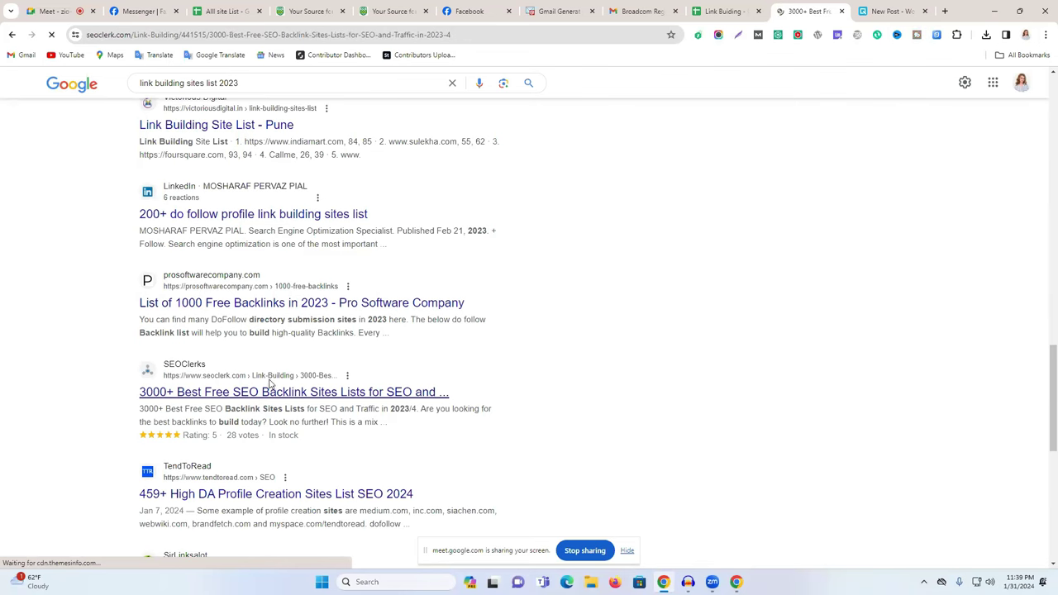
# Scroll through the SEOClerks backlink listing page and dismiss the Google sign-in prompt.
pyautogui.scroll(-9, 388, 296)
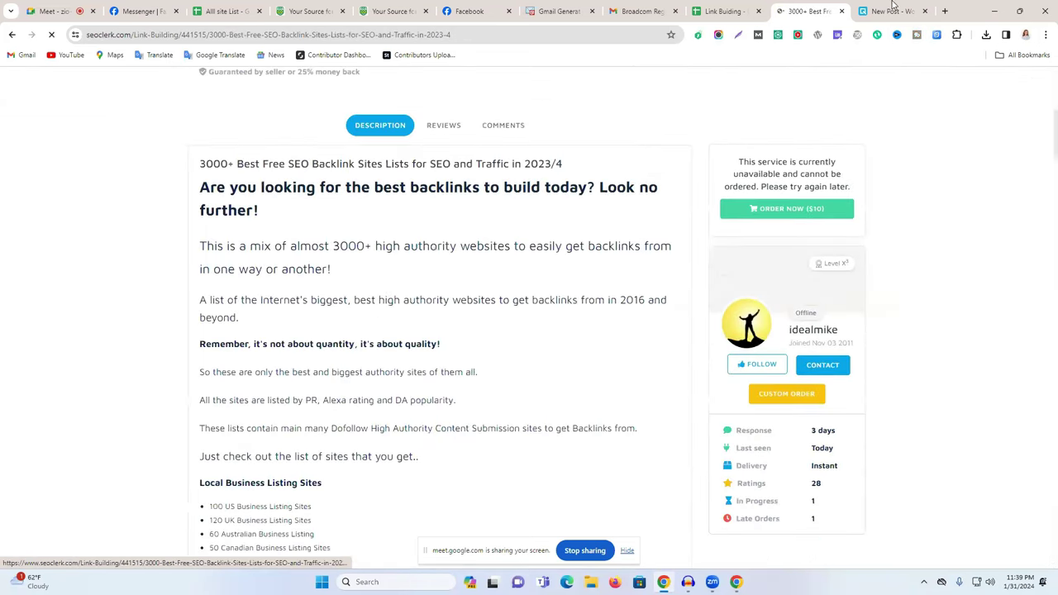
pyautogui.scroll(-15, 427, 252)
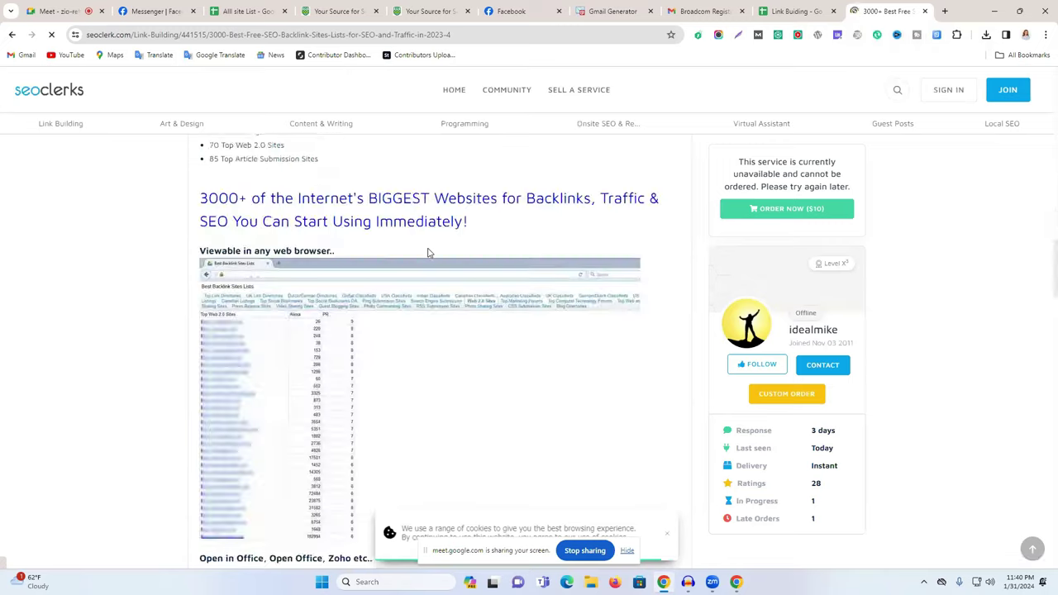
pyautogui.scroll(-10, 430, 261)
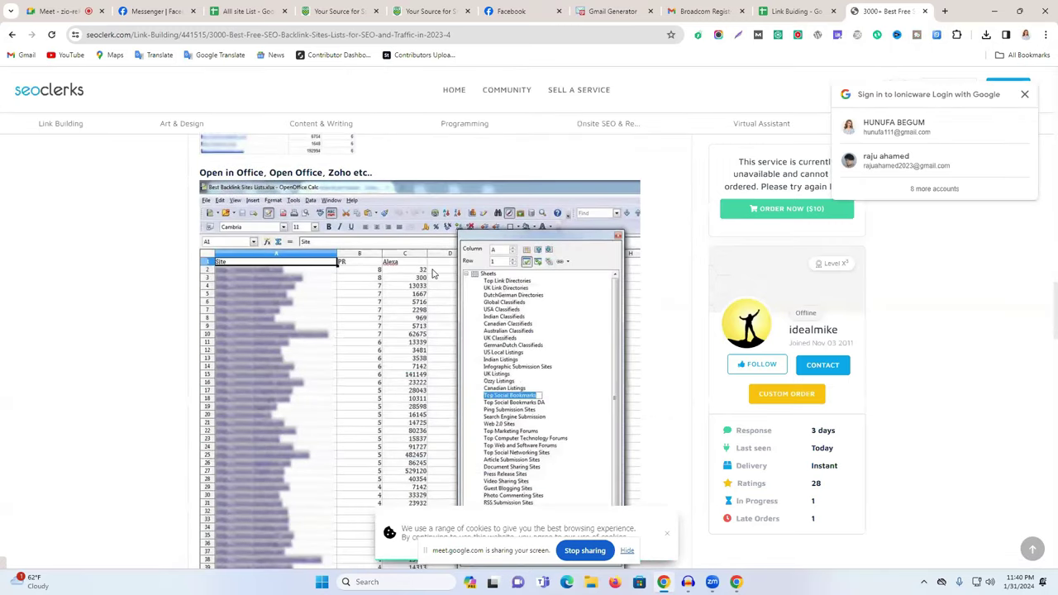
pyautogui.scroll(-5, 436, 271)
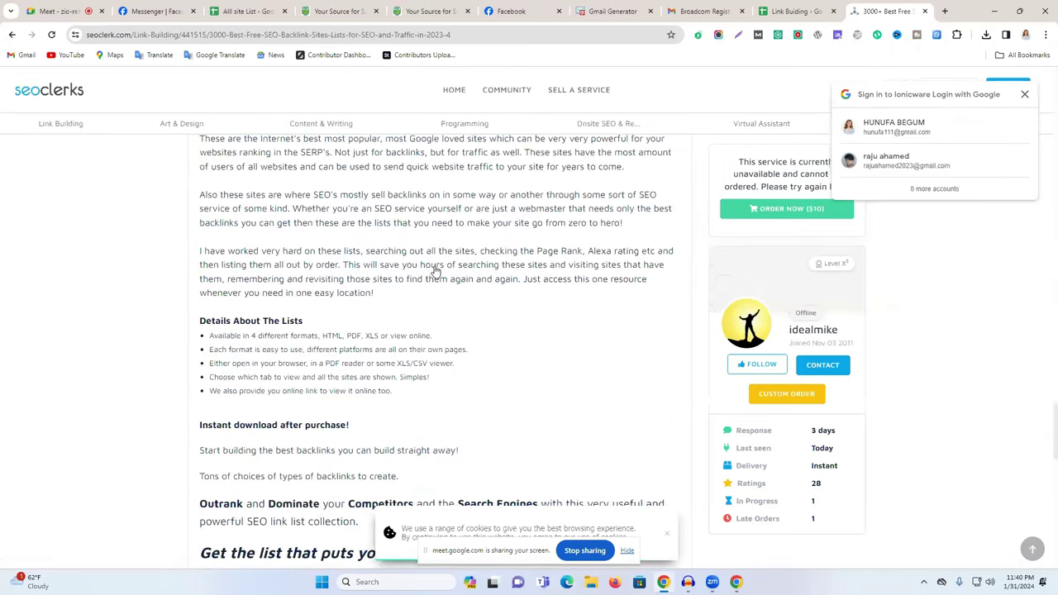
pyautogui.scroll(-20, 436, 270)
pyautogui.scroll(20, 436, 272)
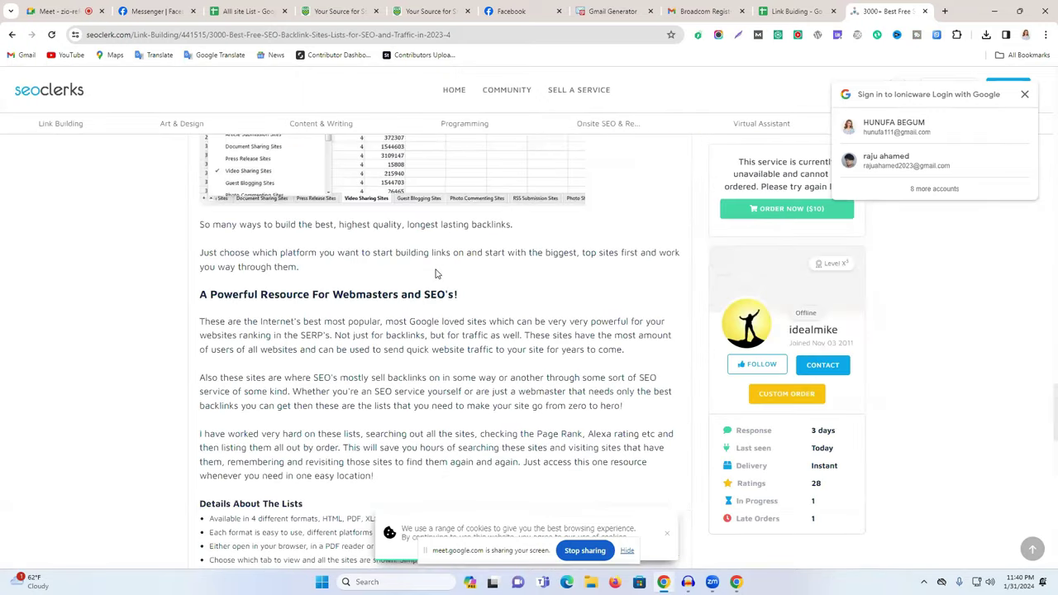
pyautogui.scroll(10, 437, 274)
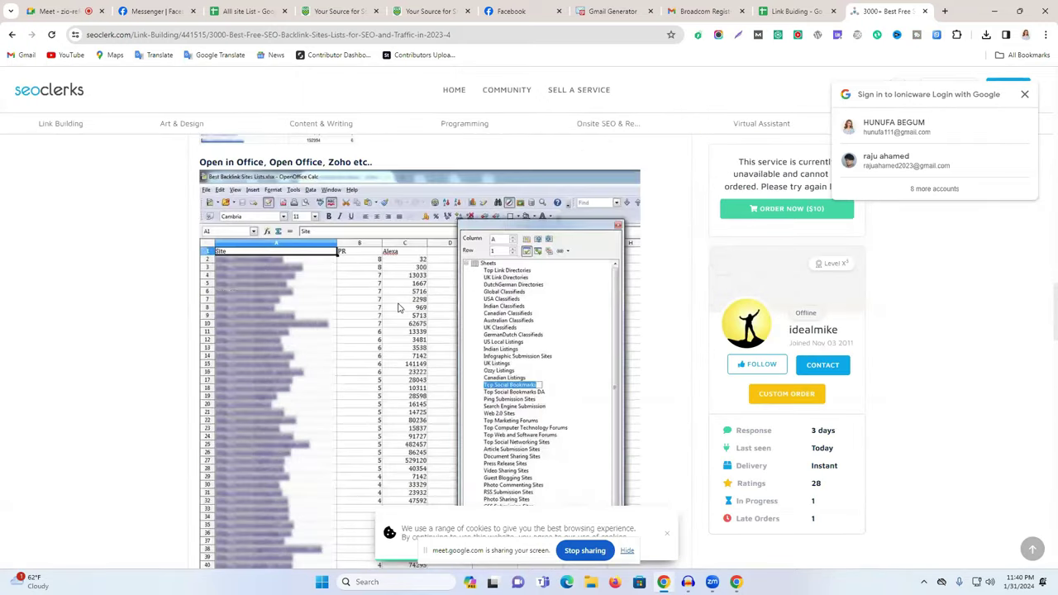
pyautogui.scroll(2, 398, 308)
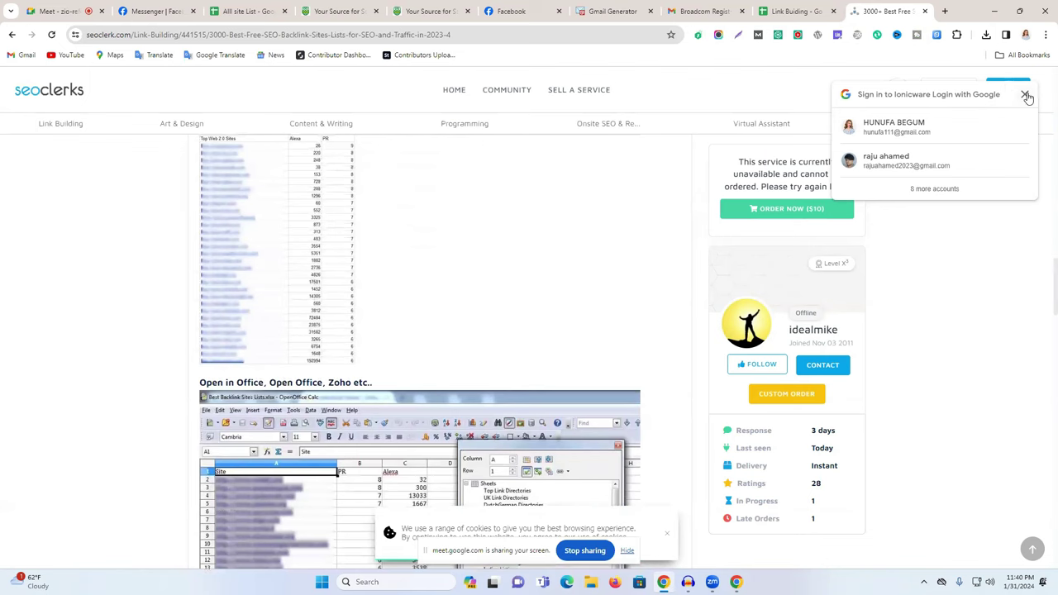
pyautogui.click(1026, 96)
pyautogui.scroll(5, 679, 264)
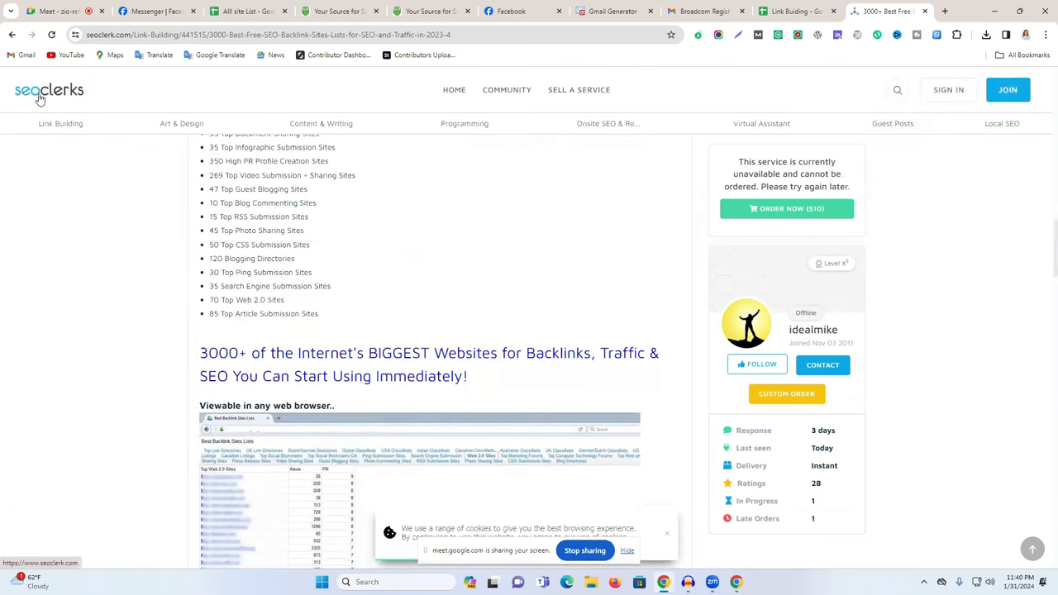
pyautogui.scroll(20, 570, 255)
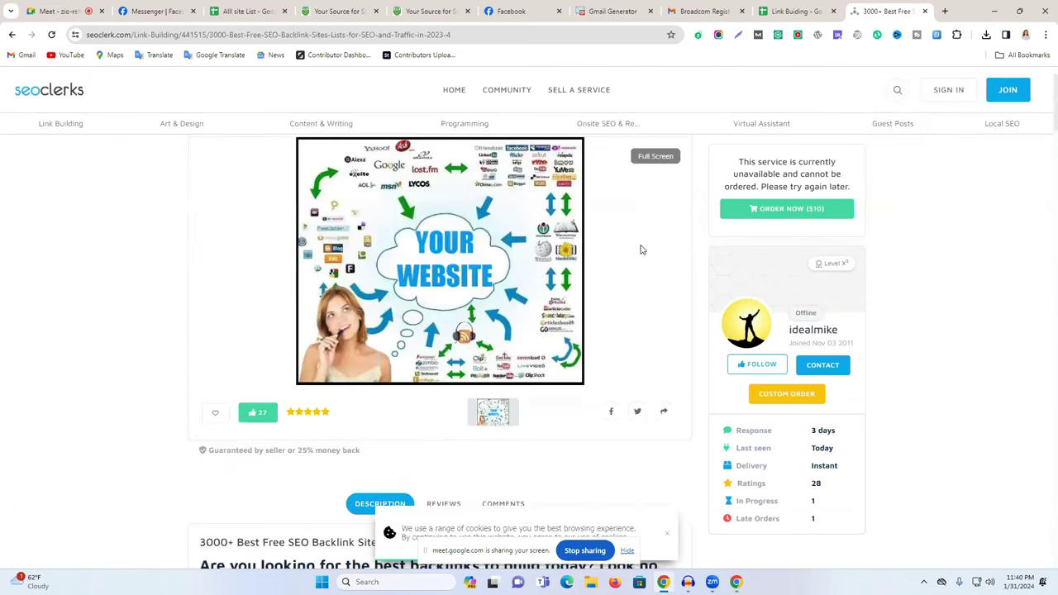
pyautogui.scroll(1, 496, 230)
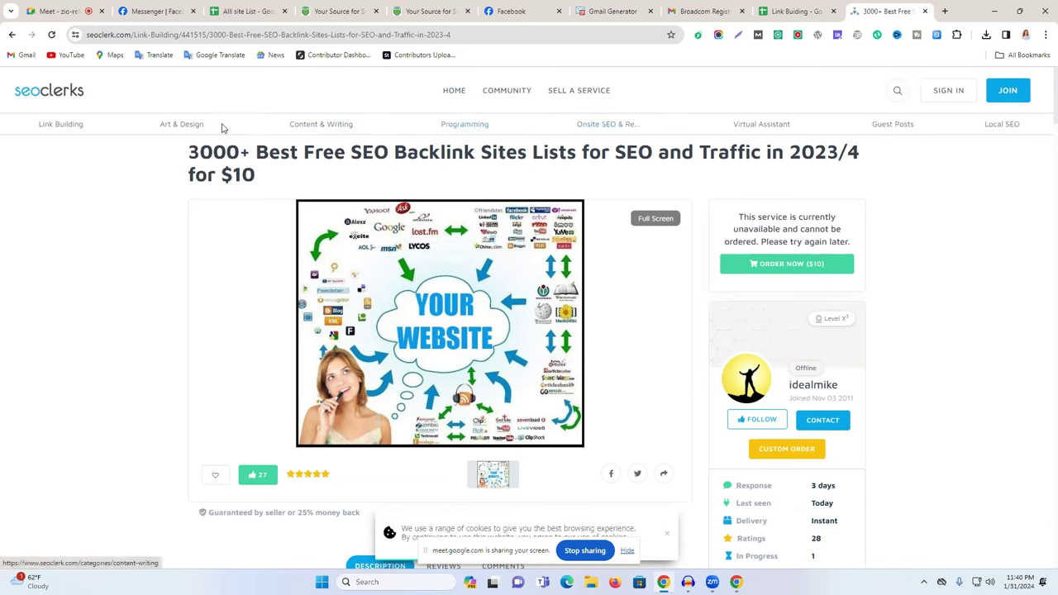
# Browse the SEOClerks Link Building category, then return to the Google search results.
pyautogui.click(49, 127)
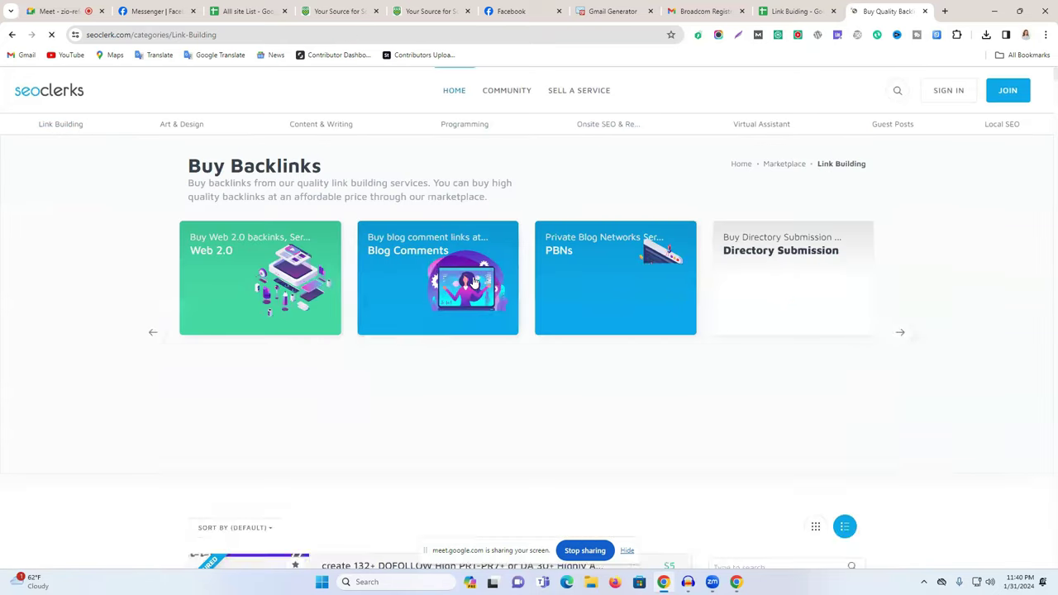
pyautogui.scroll(-3, 789, 288)
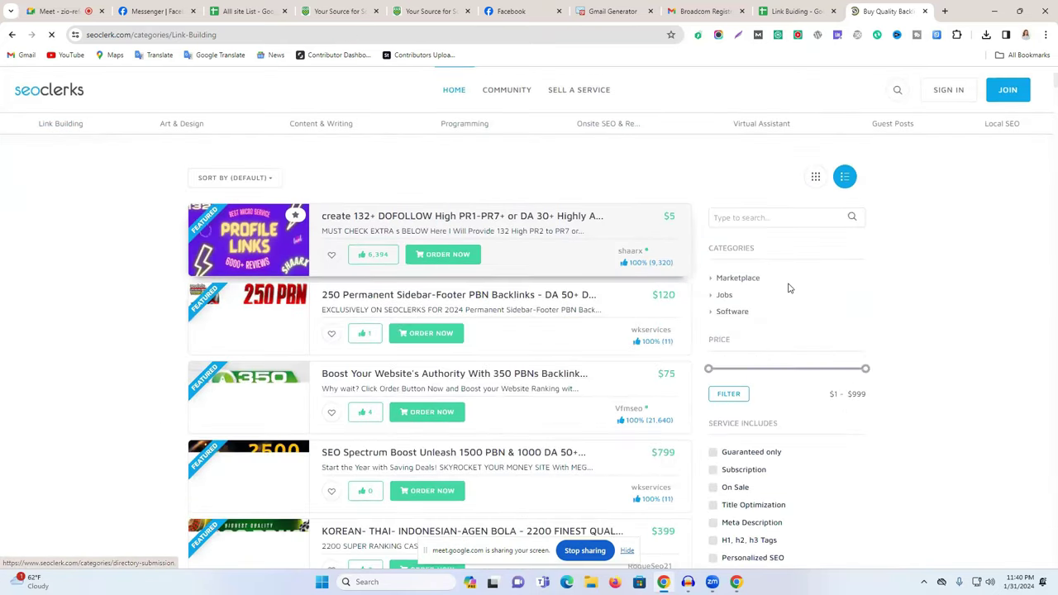
pyautogui.scroll(-3, 789, 288)
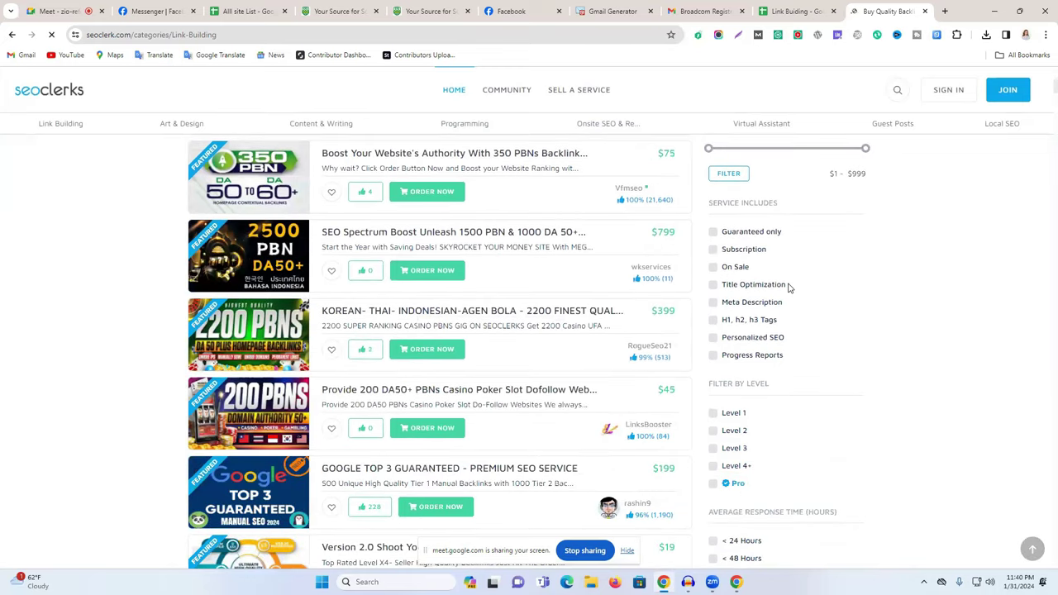
pyautogui.scroll(6, 789, 288)
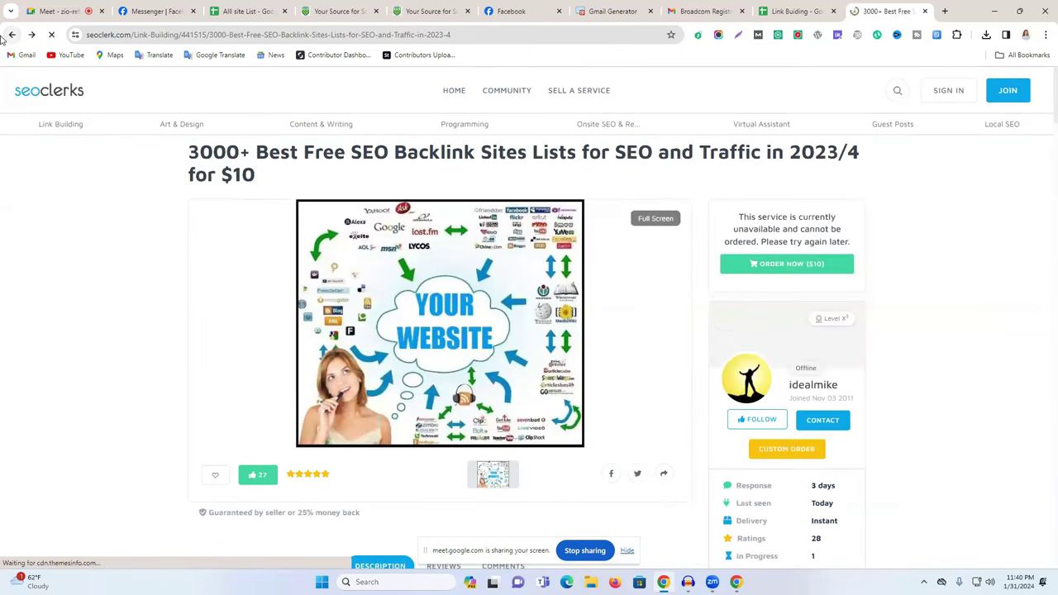
pyautogui.click(9, 35)
# Open the '2000+ Do-Follow Profile Creation Sites list 2023' search result.
pyautogui.scroll(-3, 338, 340)
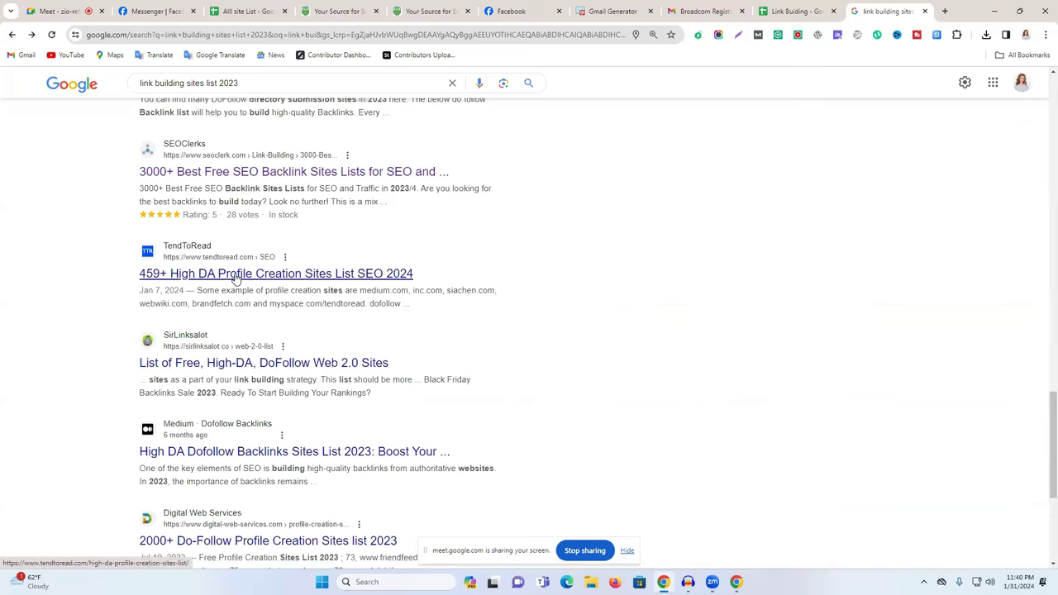
pyautogui.scroll(-3, 236, 281)
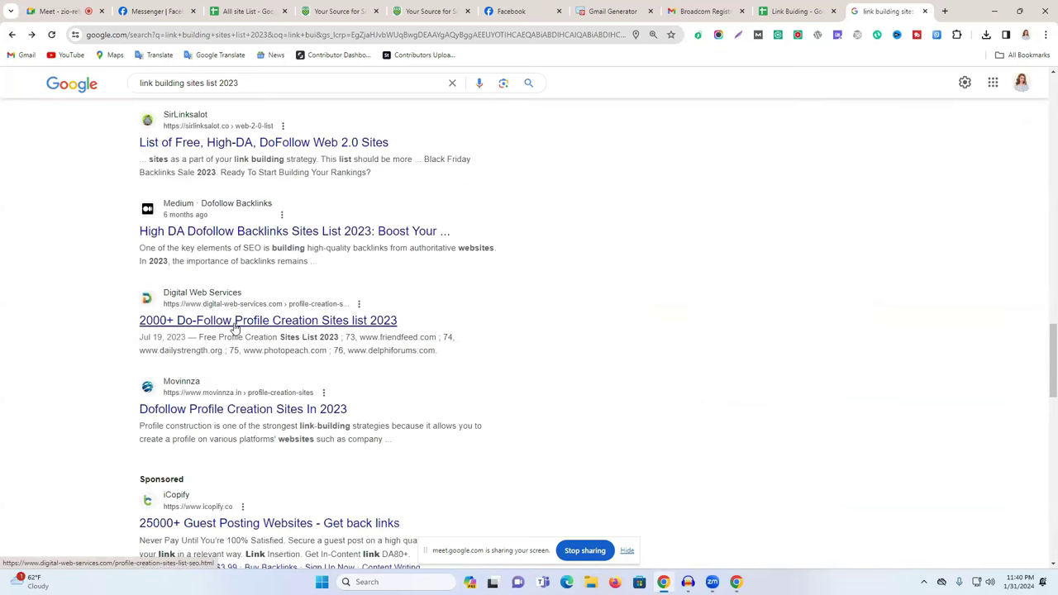
pyautogui.click(238, 328)
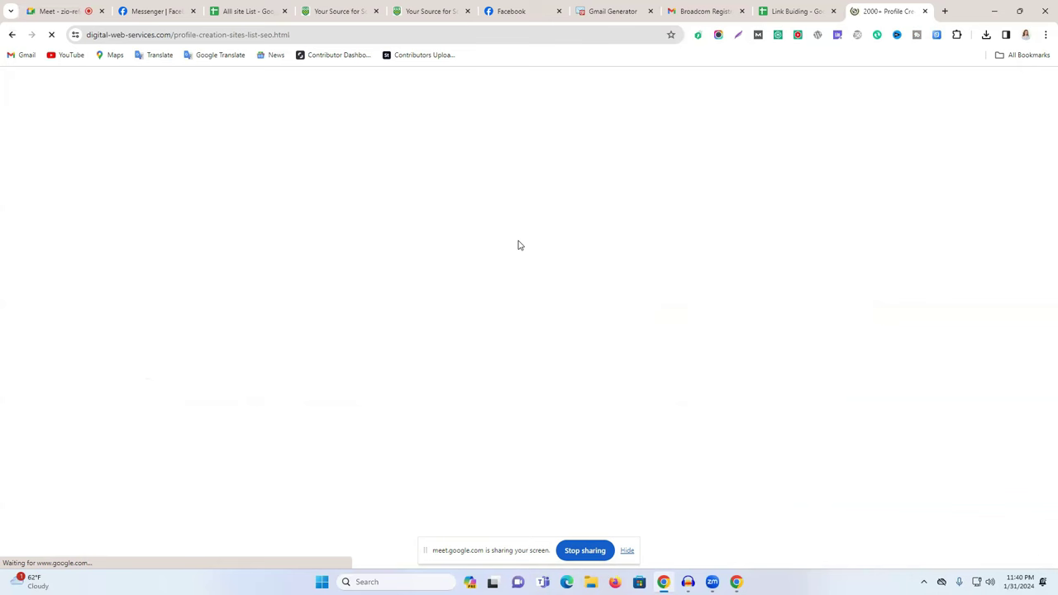
# Glance at the Link Building sheet while the profile creation page loads.
pyautogui.click(804, 11)
pyautogui.click(860, 10)
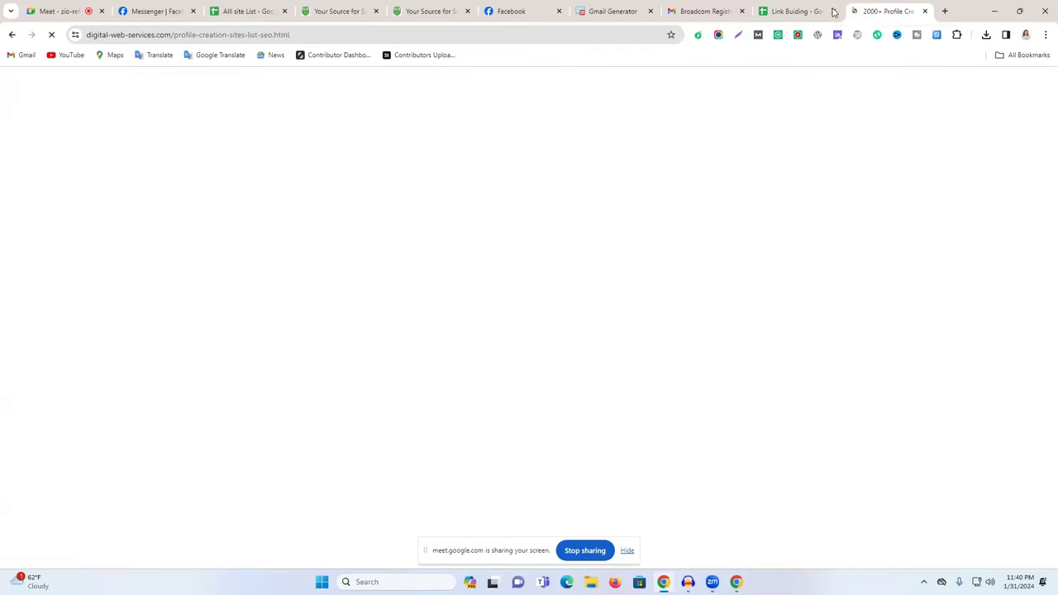
pyautogui.click(801, 11)
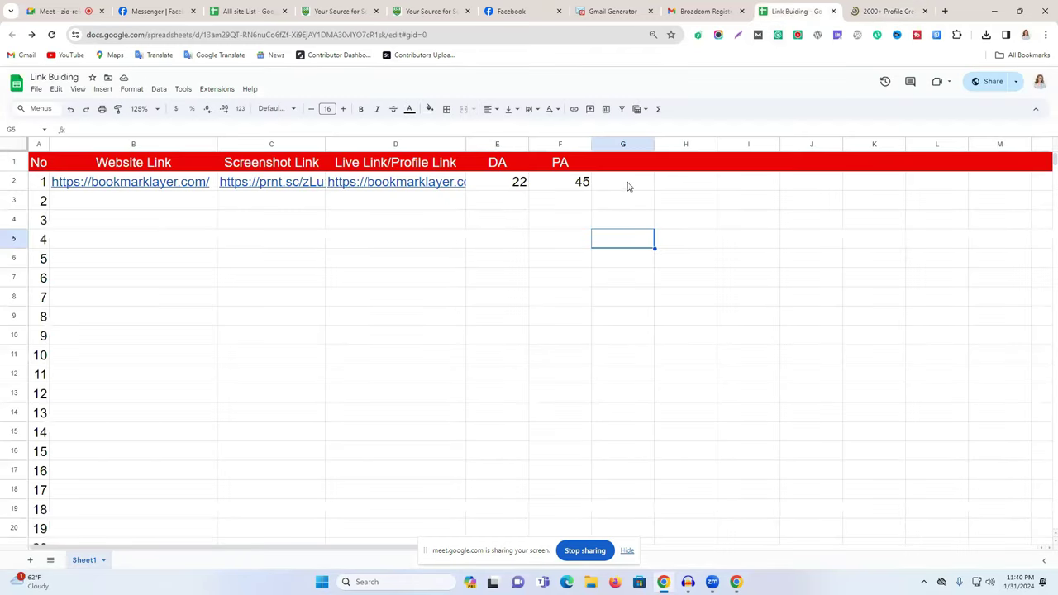
pyautogui.click(885, 11)
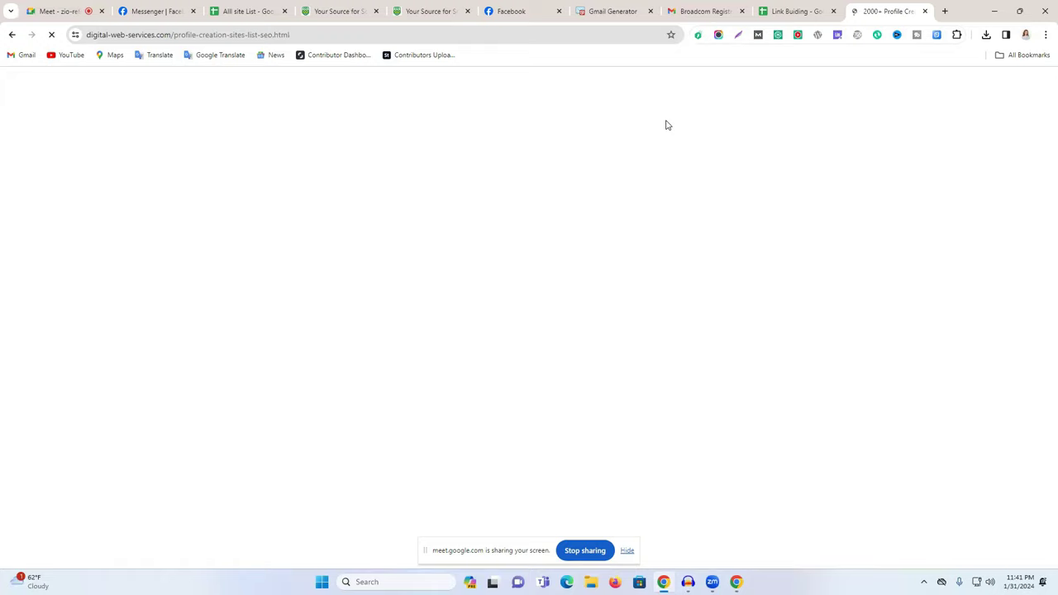
# Open wallclassifieds.com from the profile sites list, look it over, and close it.
pyautogui.scroll(-8, 617, 108)
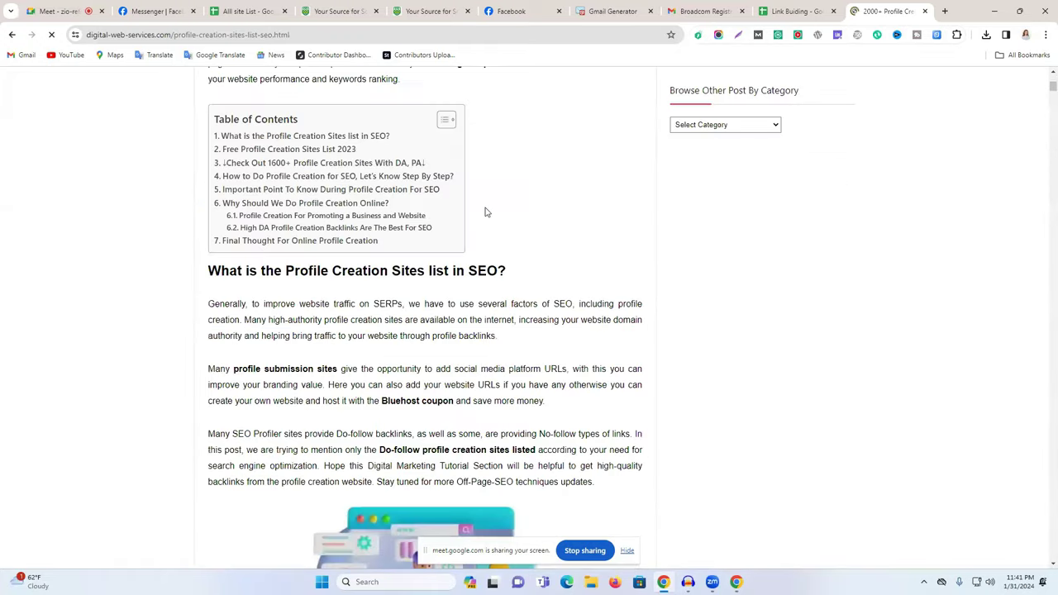
pyautogui.scroll(-8, 422, 263)
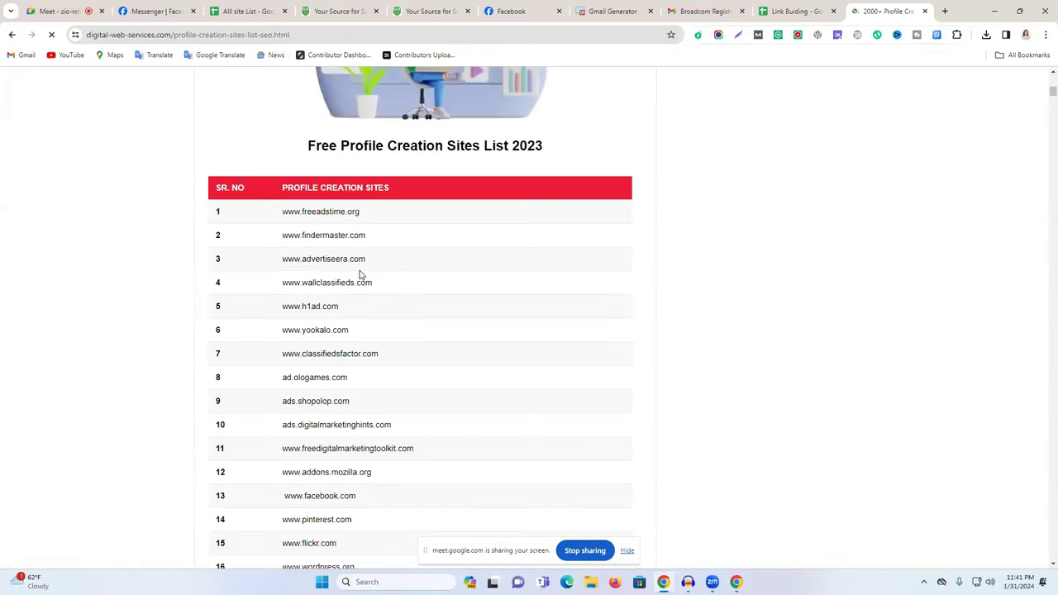
pyautogui.click(329, 291)
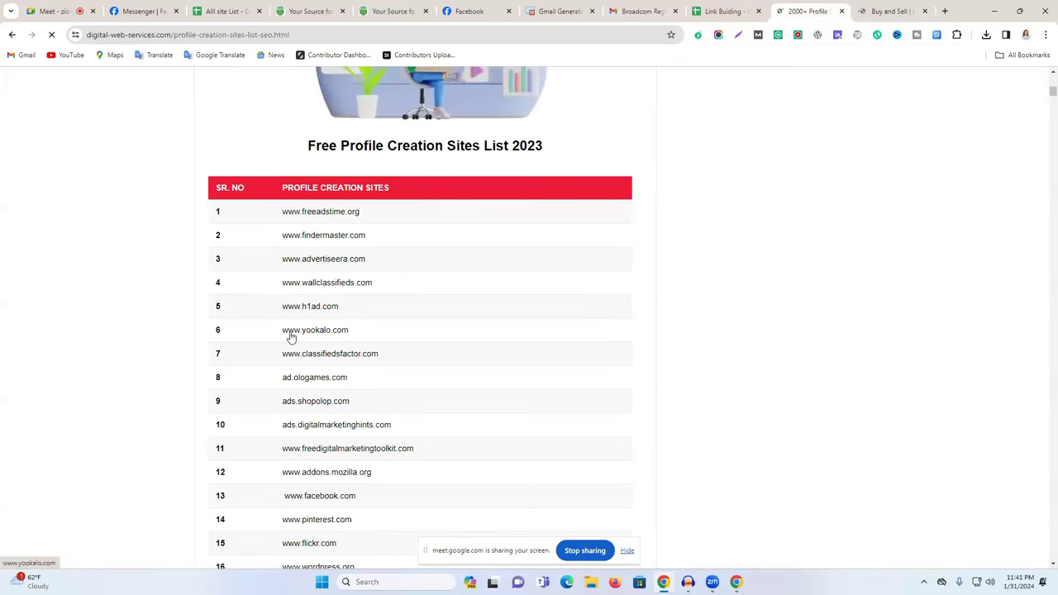
pyautogui.click(900, 12)
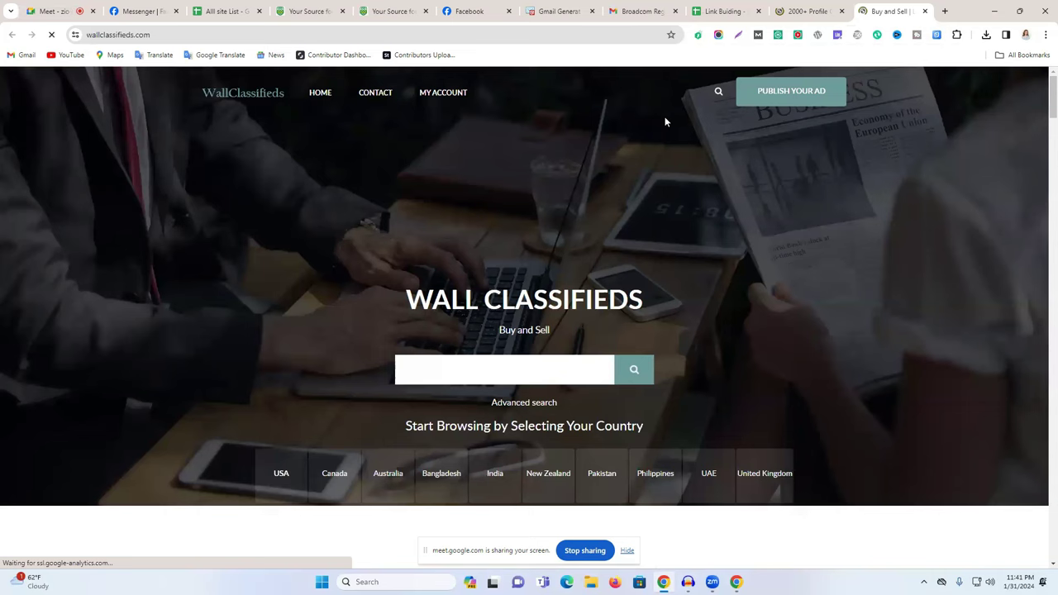
pyautogui.scroll(-7, 507, 231)
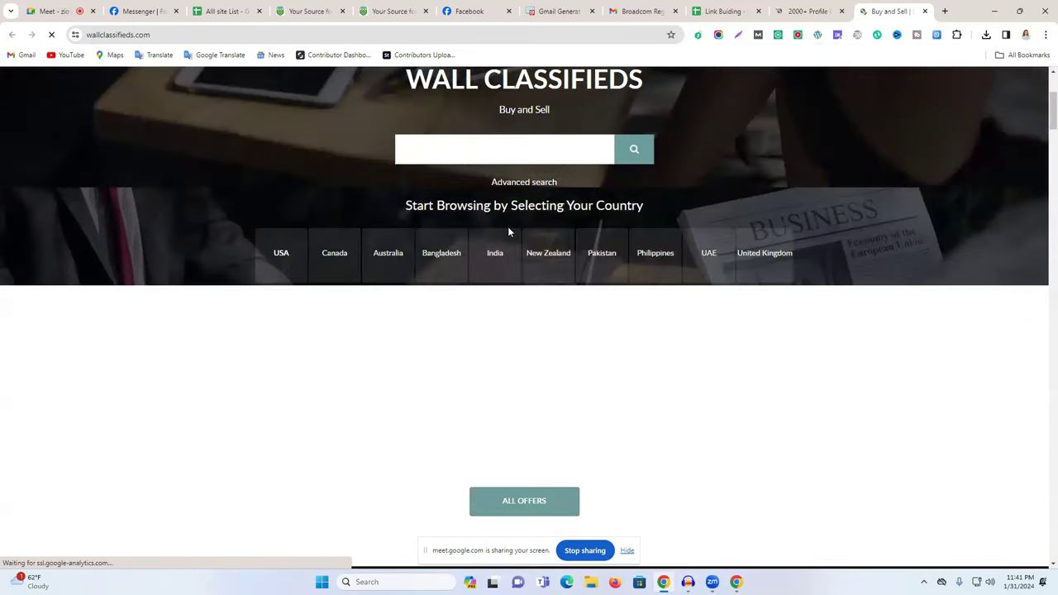
pyautogui.scroll(-3, 510, 231)
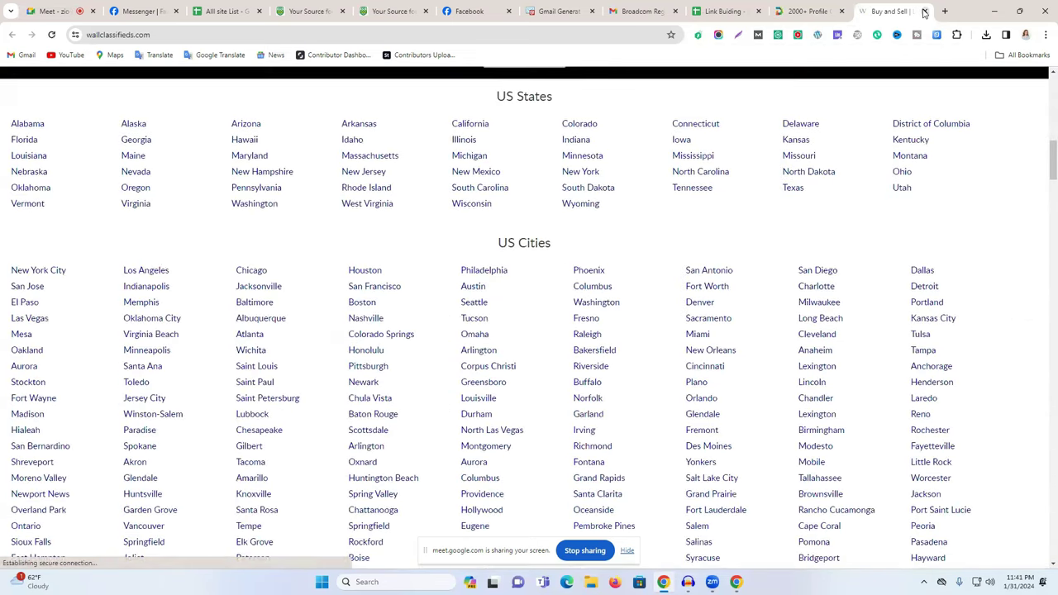
pyautogui.click(925, 11)
pyautogui.scroll(-3, 579, 347)
pyautogui.scroll(-5, 563, 369)
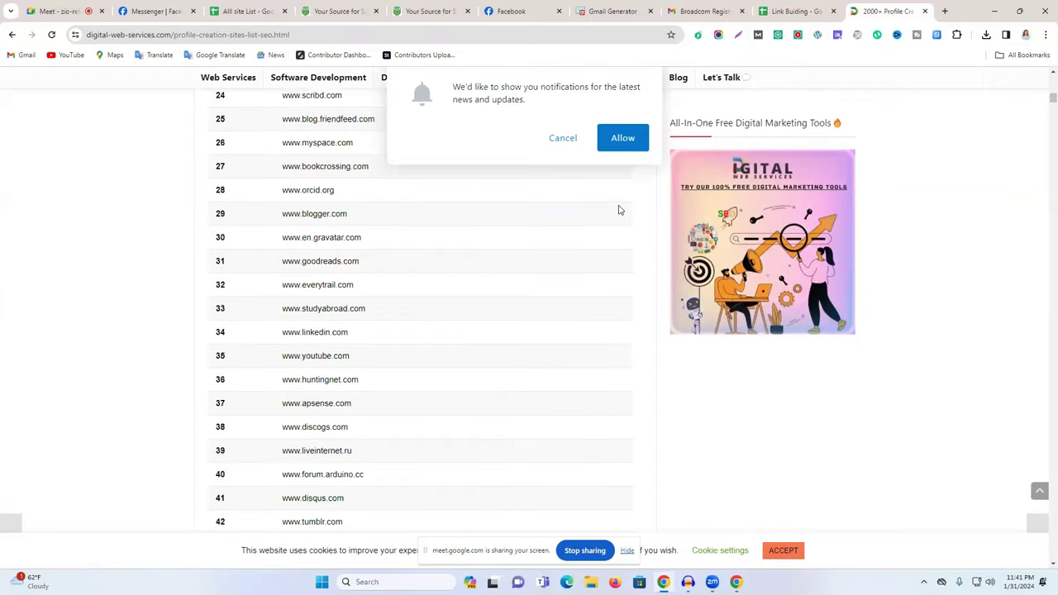
pyautogui.click(563, 139)
pyautogui.scroll(-9, 315, 413)
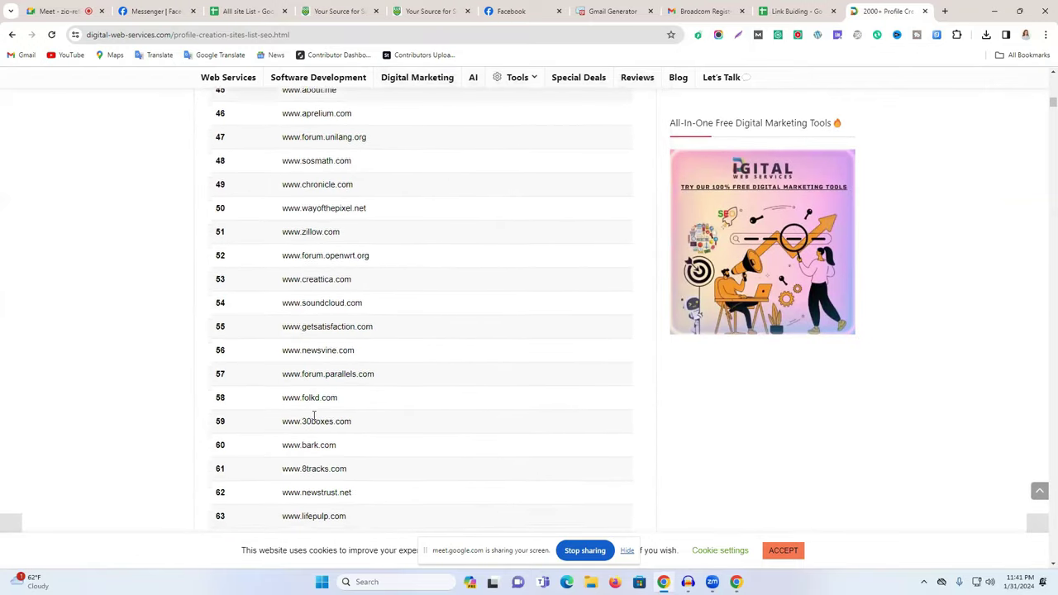
pyautogui.scroll(-3, 316, 411)
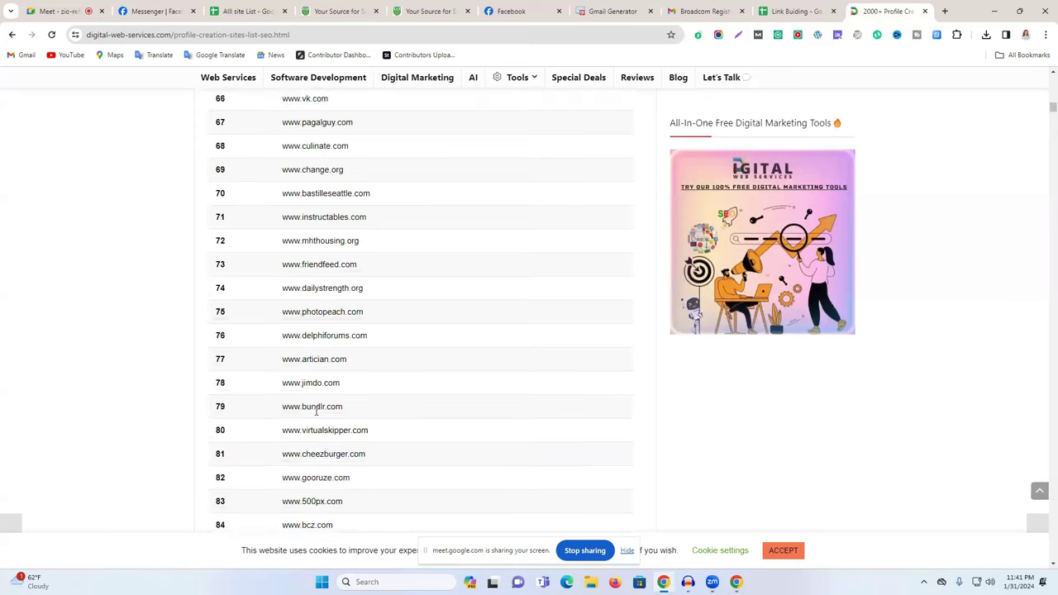
pyautogui.scroll(-17, 316, 411)
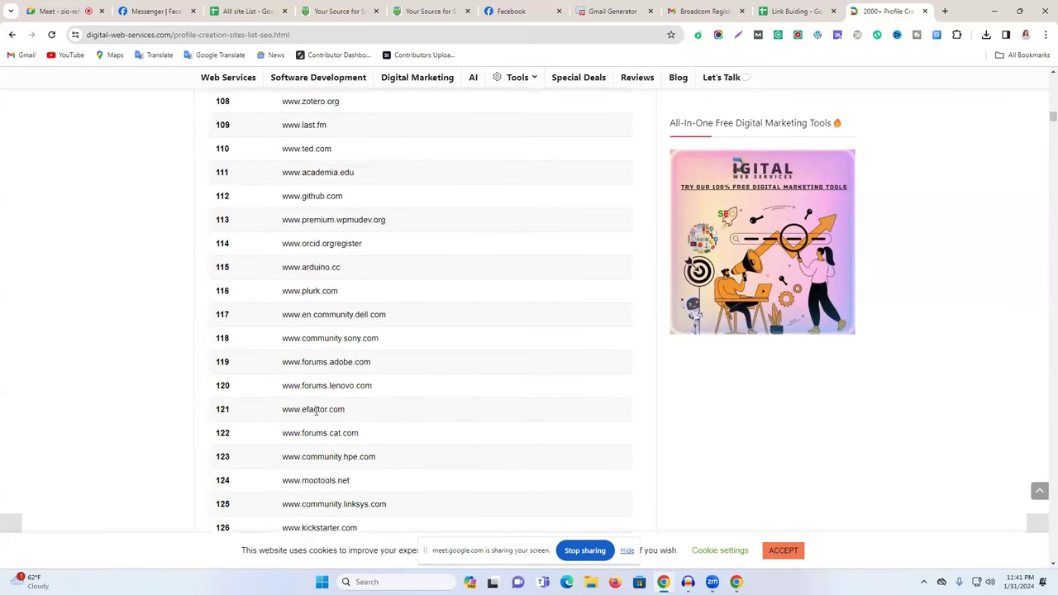
pyautogui.scroll(-7, 316, 413)
pyautogui.scroll(-5, 315, 413)
pyautogui.tripleClick(327, 429)
pyautogui.rightClick(327, 429)
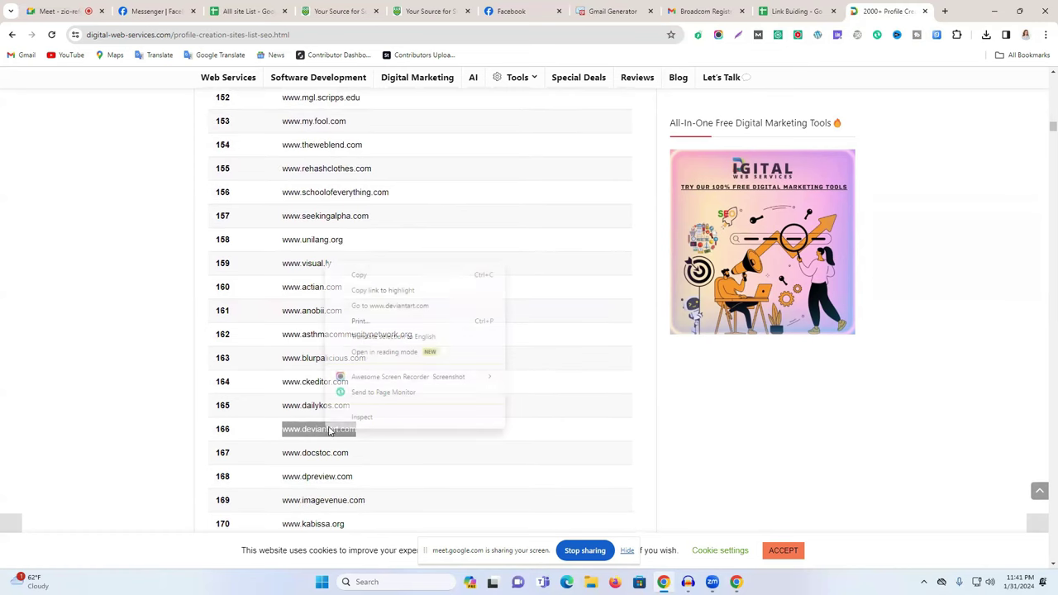
pyautogui.click(412, 306)
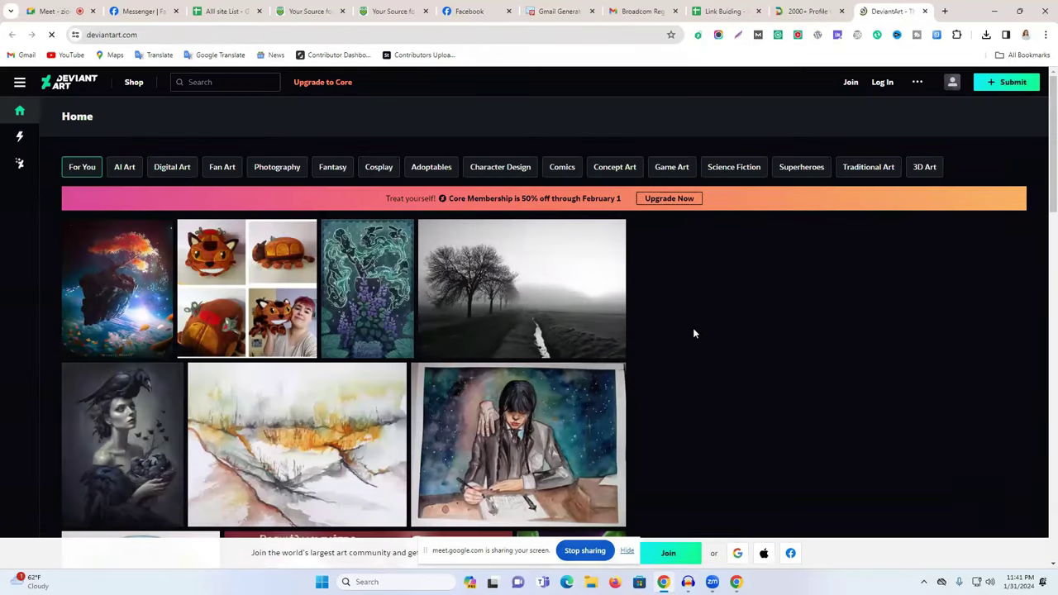
pyautogui.scroll(-3, 693, 331)
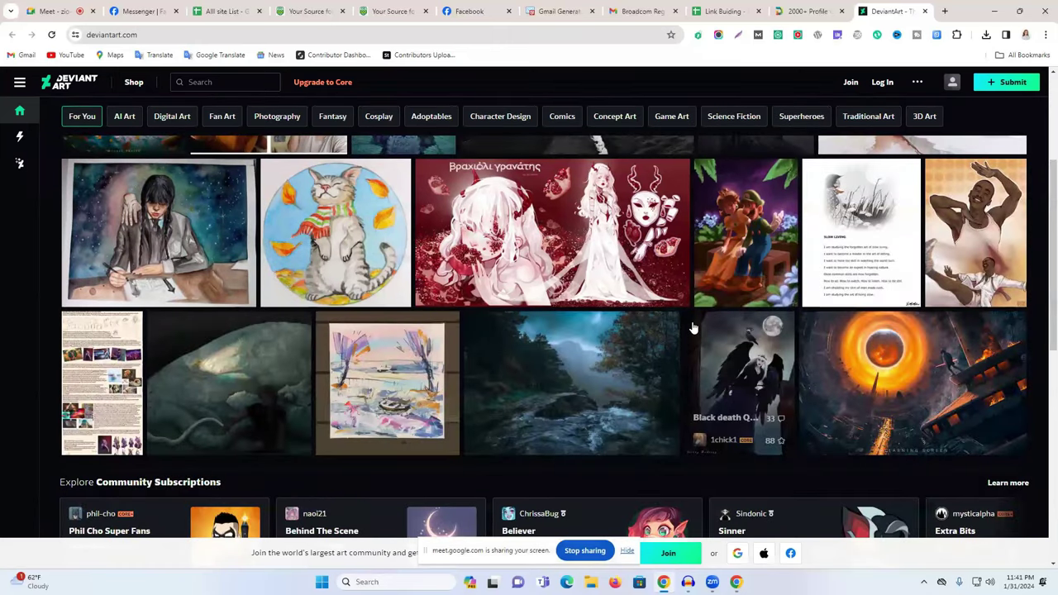
# Start DeviantArt sign-up with the saved e-mail and a Chrome-suggested strong password.
pyautogui.scroll(3, 693, 321)
pyautogui.moveTo(1004, 88)
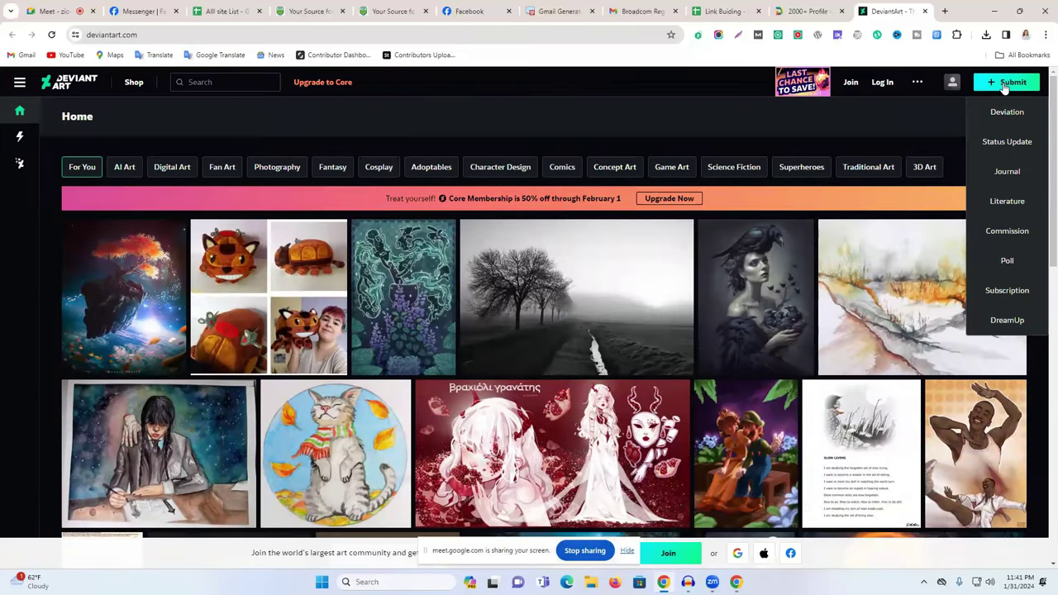
pyautogui.click(852, 84)
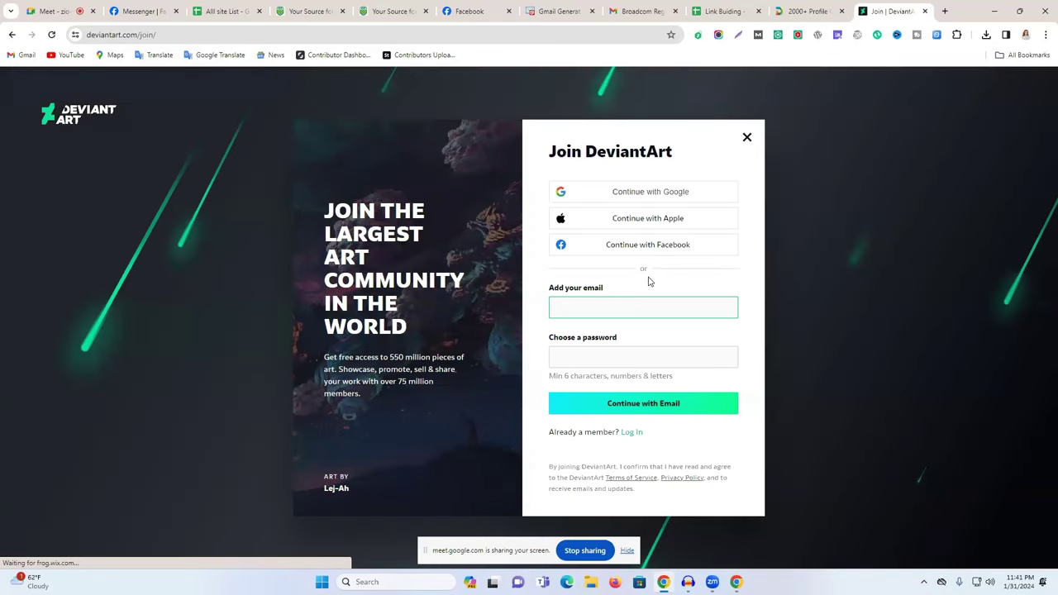
pyautogui.click(596, 307)
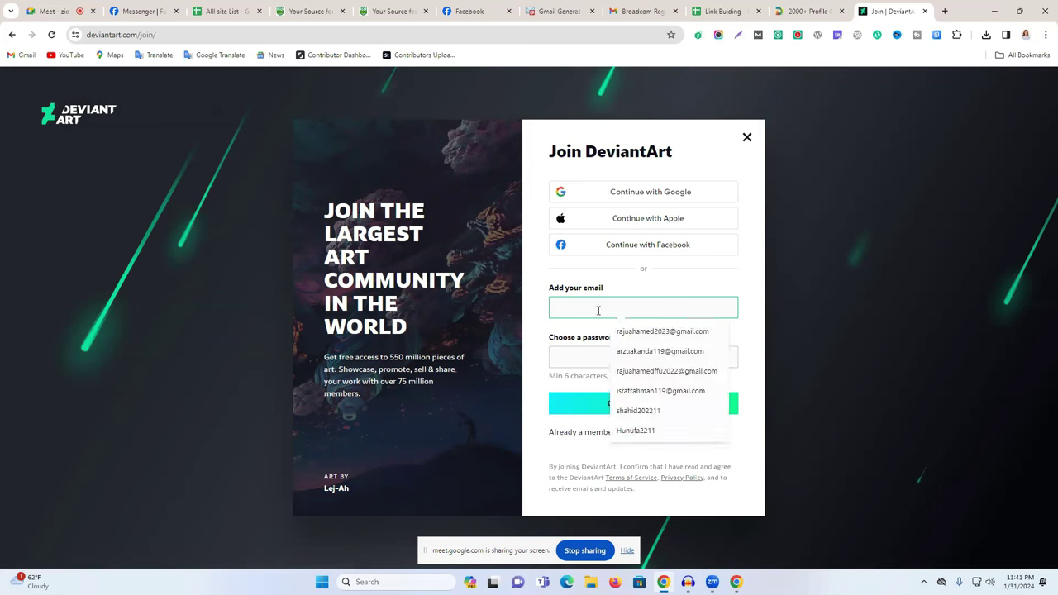
pyautogui.click(616, 351)
pyautogui.click(608, 344)
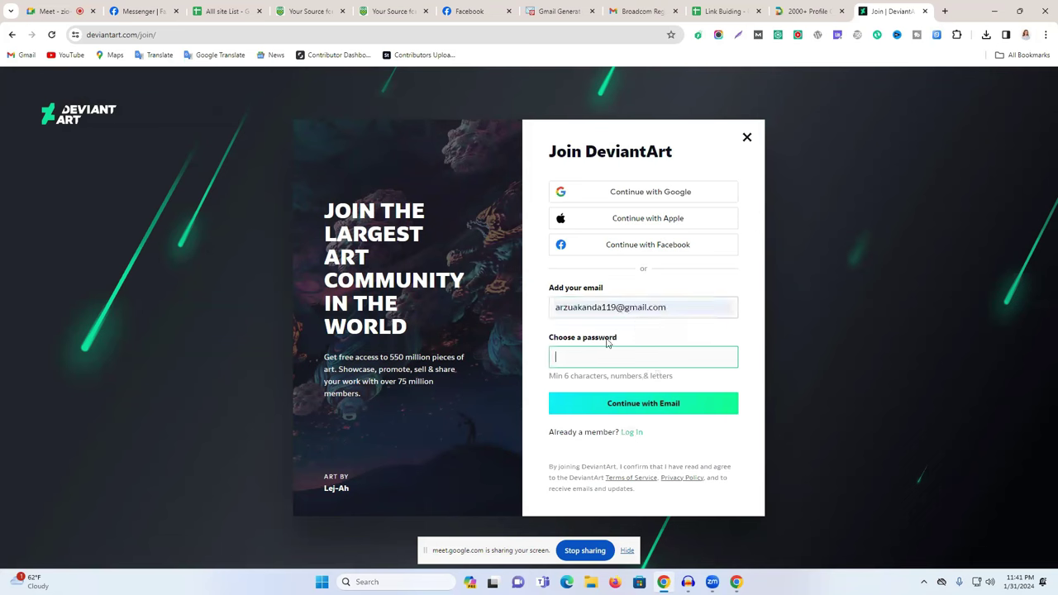
pyautogui.moveTo(617, 306); pyautogui.dragTo(479, 311)
pyautogui.hotkey('ctrl', 'c')
pyautogui.click(595, 357)
pyautogui.click(628, 378)
pyautogui.click(641, 402)
# Paste the username, set birth date February 20, 1987, and submit the details.
pyautogui.hotkey('ctrl', 'v')
pyautogui.click(579, 354)
pyautogui.click(571, 381)
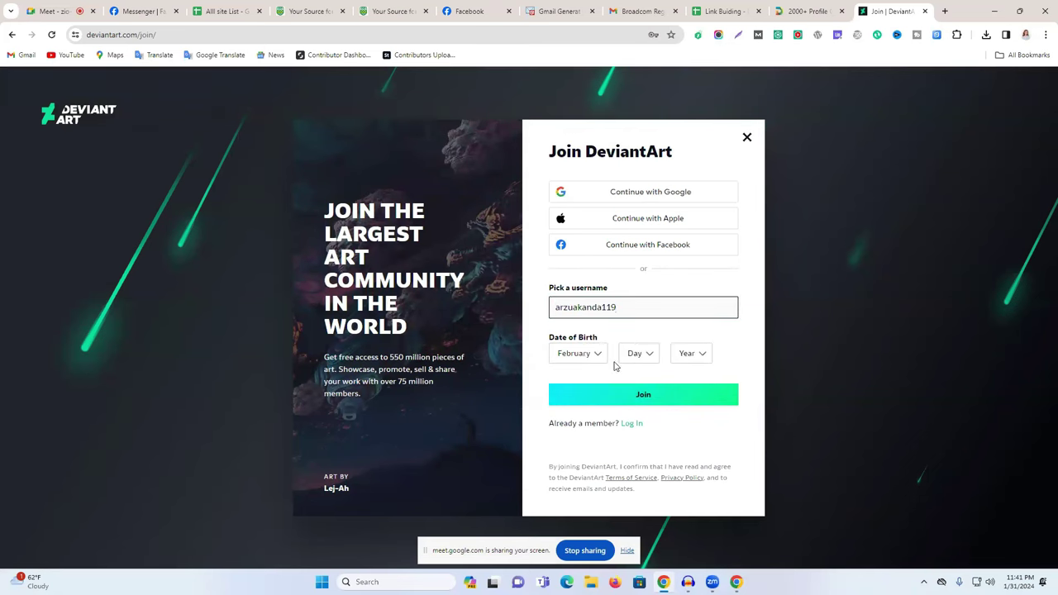
pyautogui.click(637, 353)
pyautogui.click(633, 335)
pyautogui.click(695, 355)
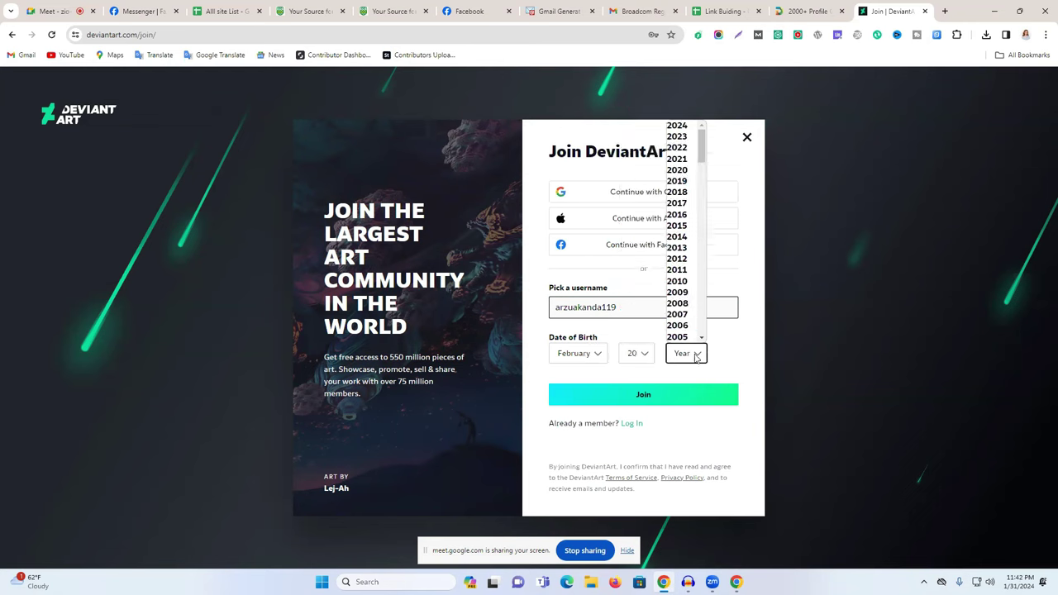
pyautogui.scroll(-5, 680, 294)
pyautogui.click(683, 316)
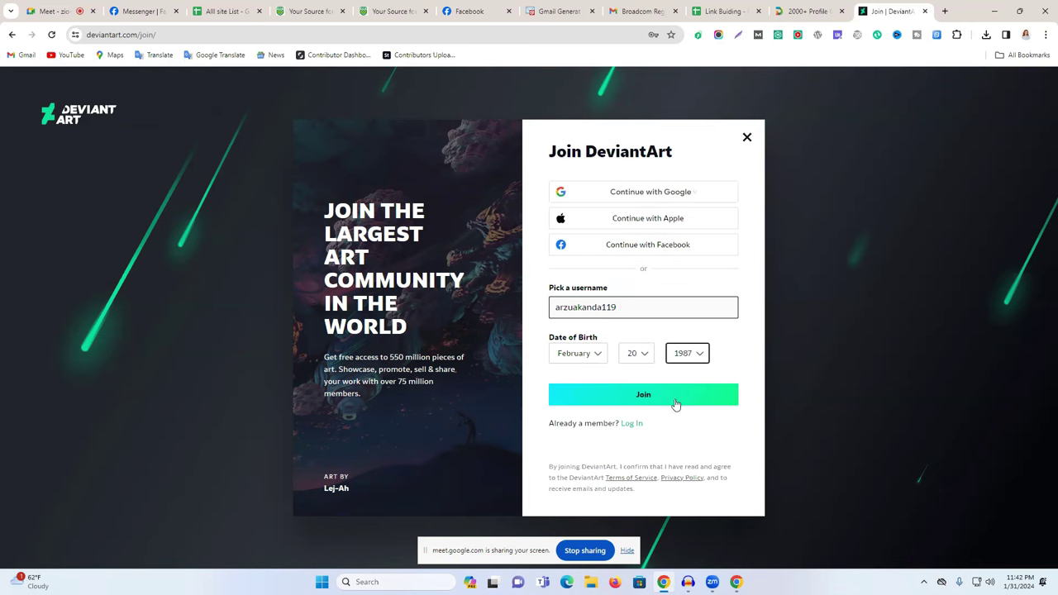
pyautogui.click(657, 397)
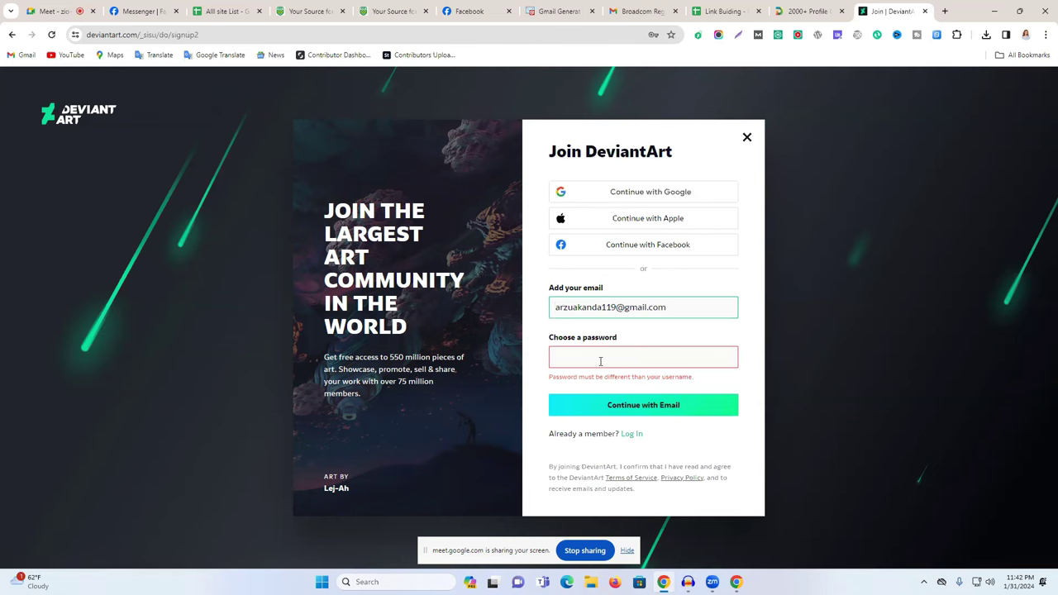
# After a password error, use a new suggested strong password and create the account.
pyautogui.click(602, 359)
pyautogui.hotkey('ctrl', 'v')
pyautogui.click(604, 406)
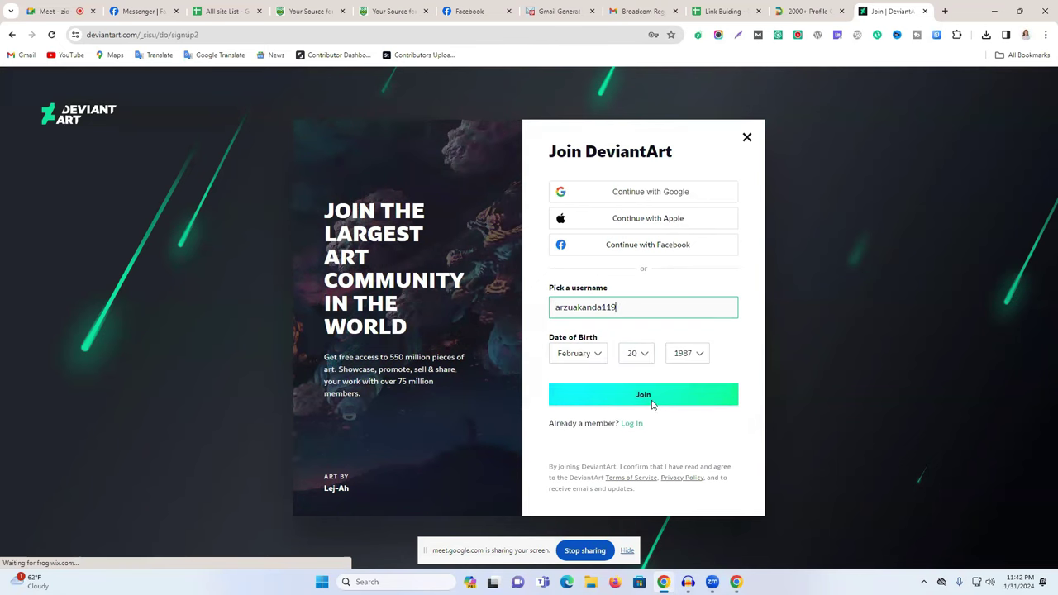
pyautogui.click(652, 401)
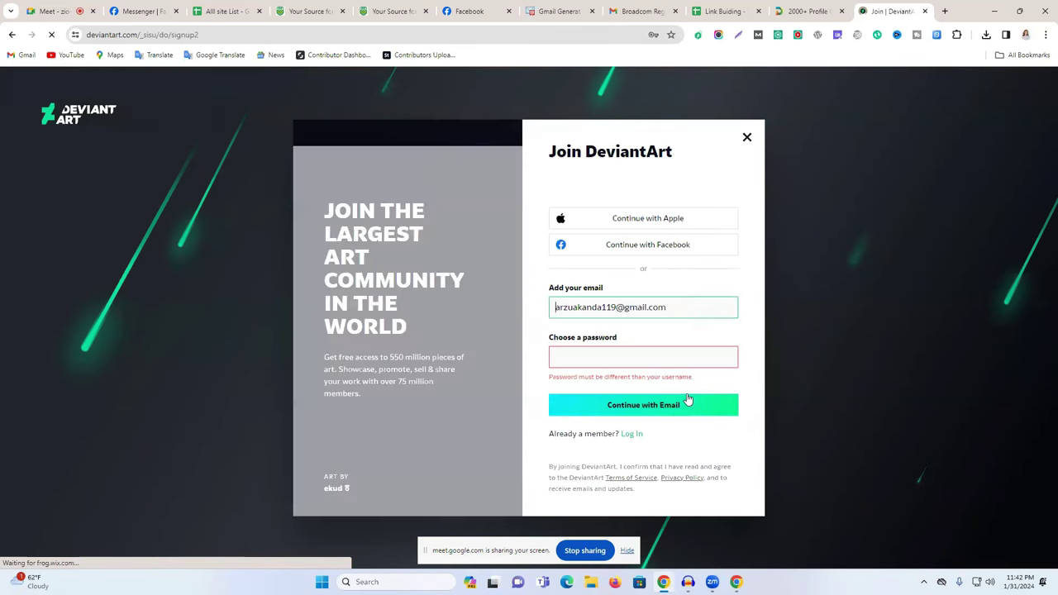
pyautogui.moveTo(618, 381); pyautogui.dragTo(683, 377)
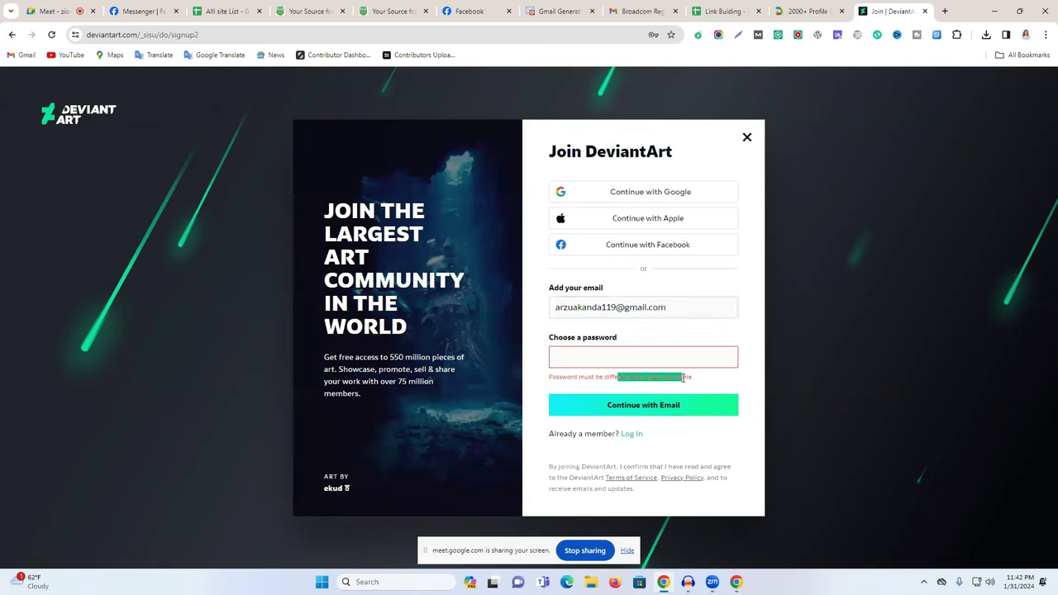
pyautogui.click(596, 307)
pyautogui.doubleClick(641, 307)
pyautogui.click(599, 357)
pyautogui.click(687, 382)
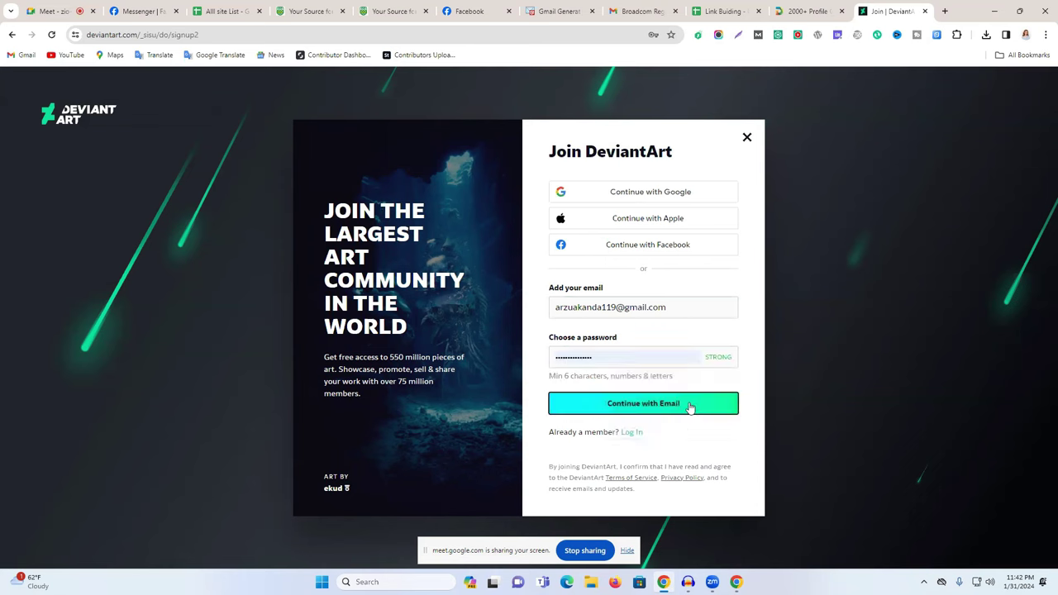
pyautogui.click(678, 403)
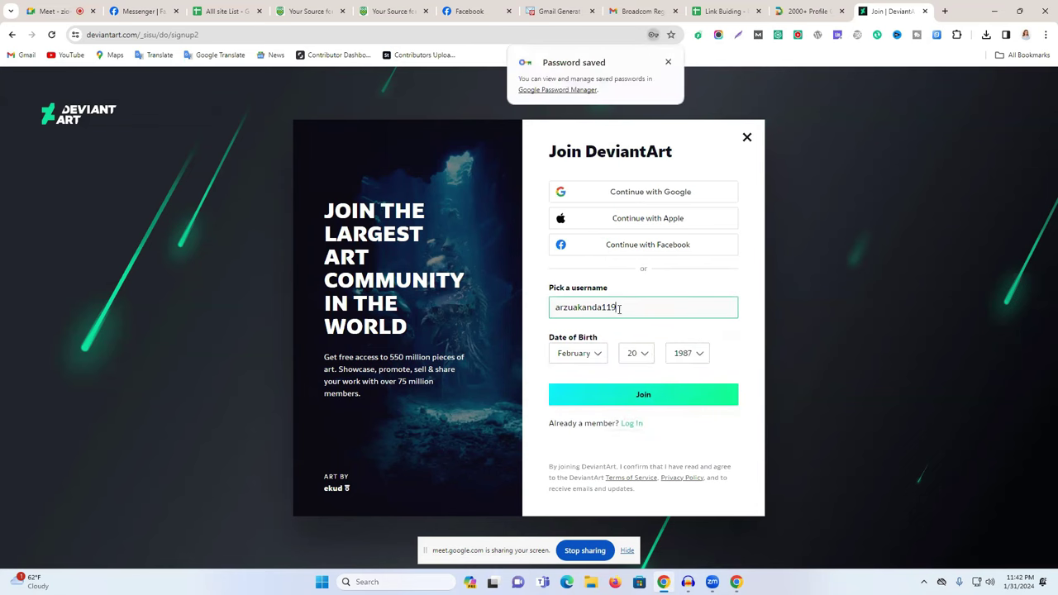
pyautogui.click(639, 397)
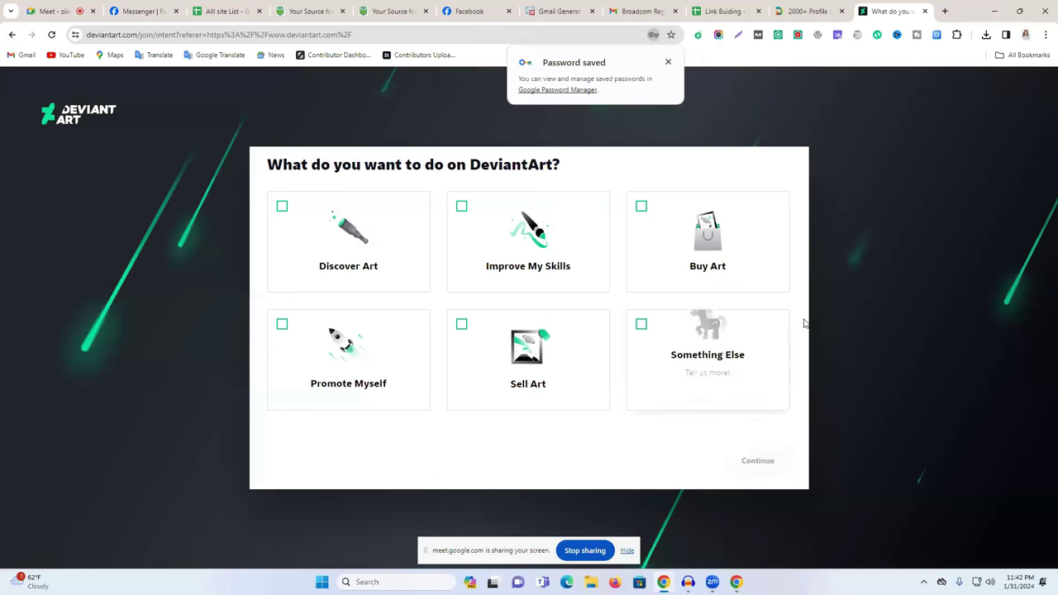
# Choose Buy Art as an interest and Safe Mode browsing in DeviantArt onboarding.
pyautogui.click(662, 270)
pyautogui.click(748, 461)
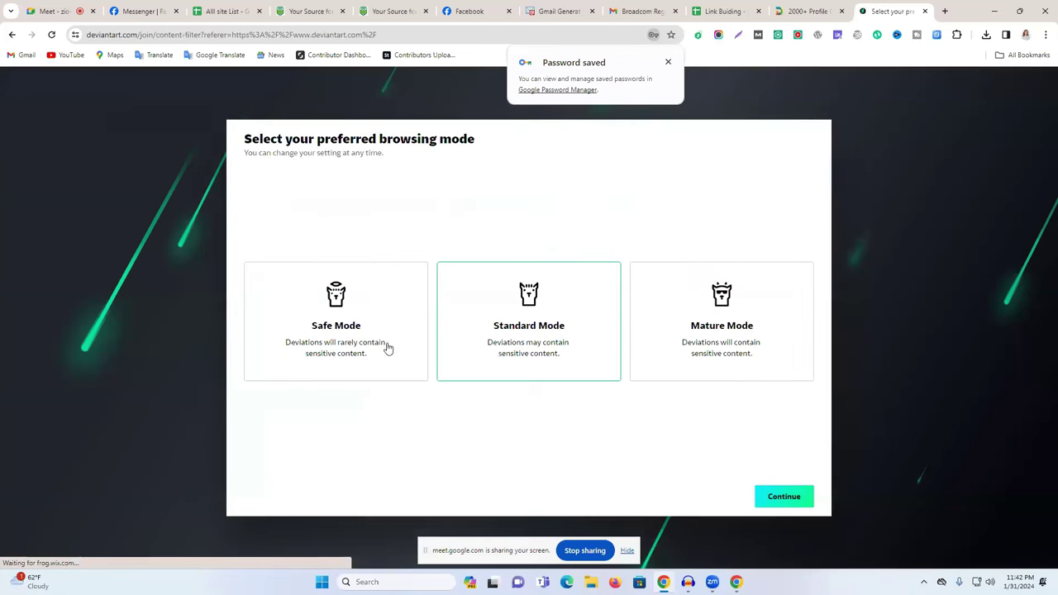
pyautogui.click(668, 63)
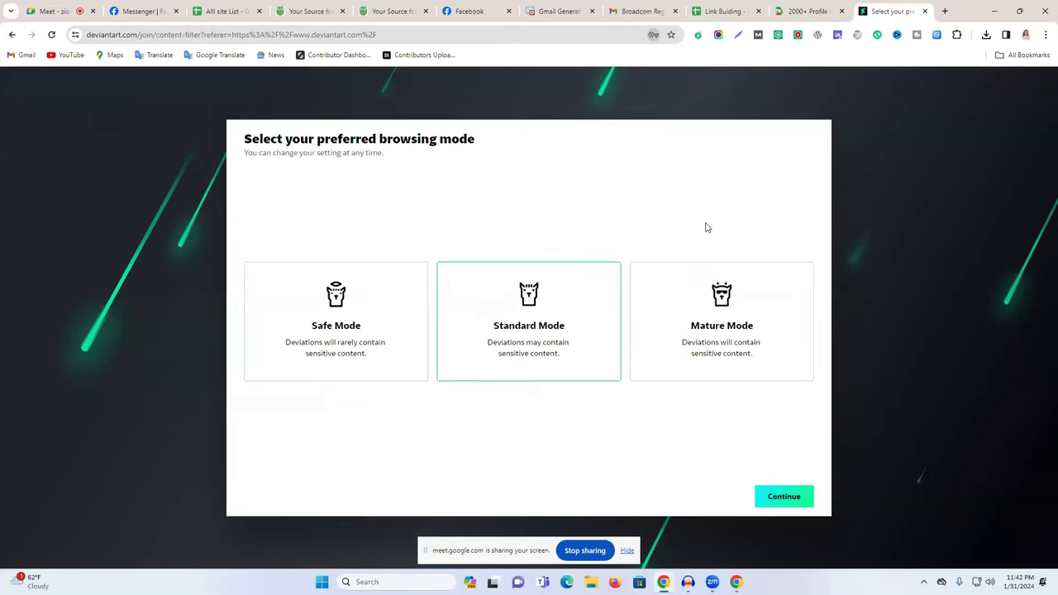
pyautogui.click(359, 341)
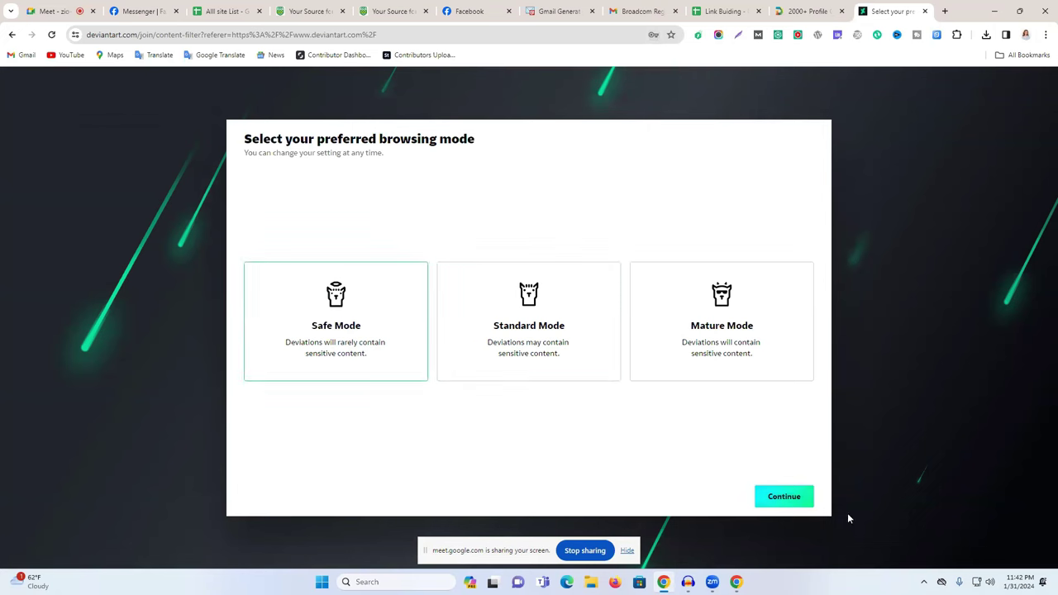
pyautogui.click(785, 497)
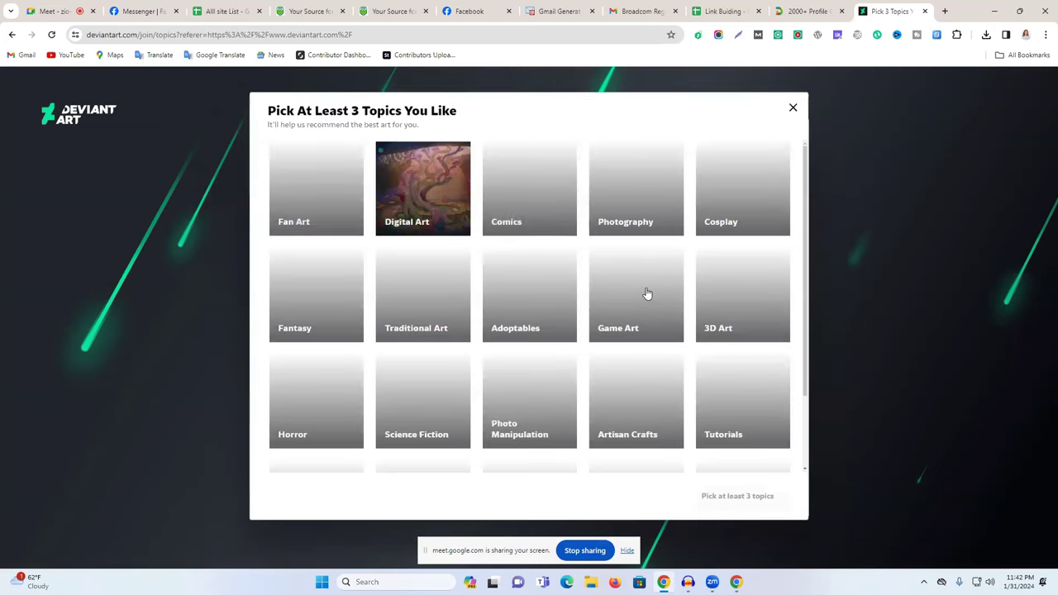
# Pick three topics of interest and finish the DeviantArt onboarding.
pyautogui.click(641, 170)
pyautogui.click(530, 170)
pyautogui.click(422, 215)
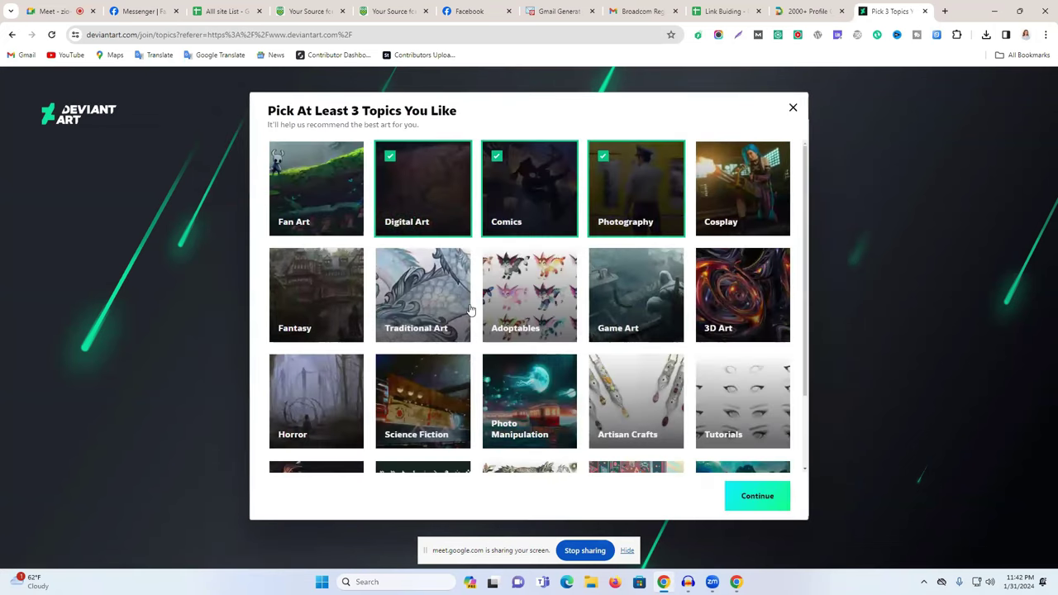
pyautogui.click(749, 497)
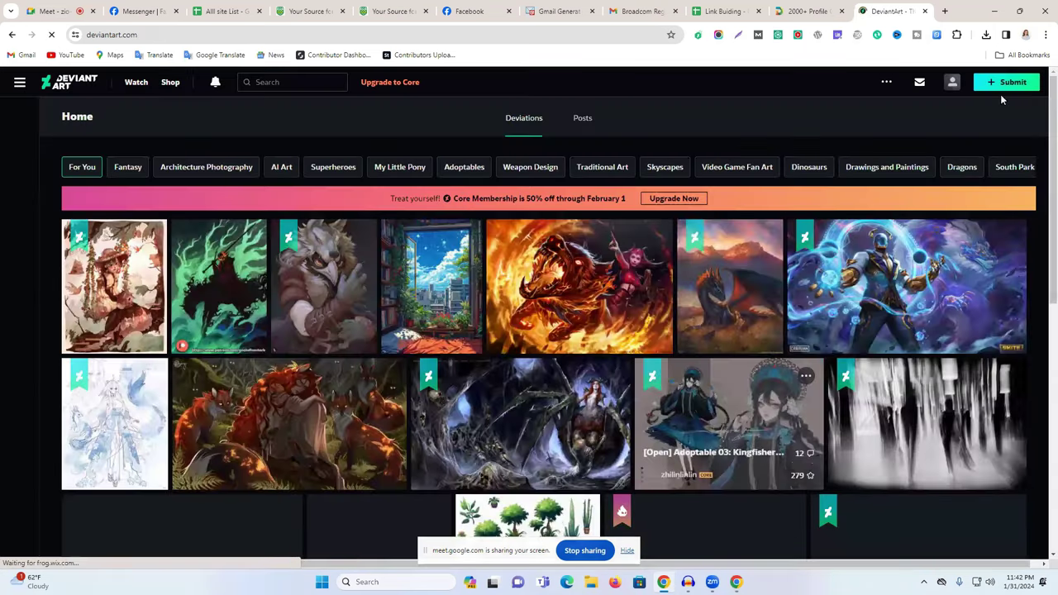
# Confirm the DeviantArt account's email through the confirmation message in Gmail.
pyautogui.click(996, 86)
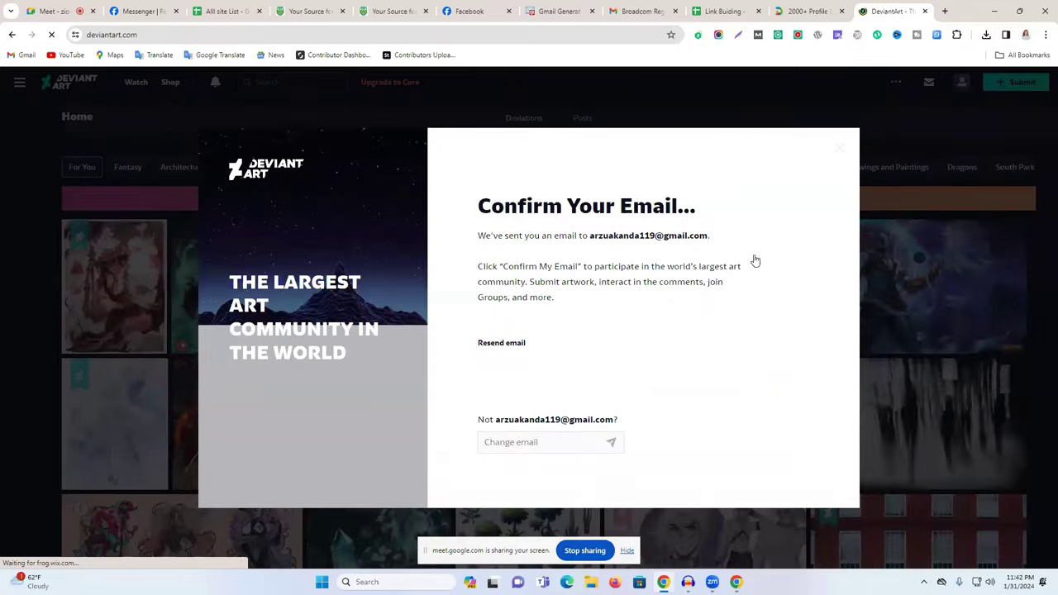
pyautogui.click(980, 95)
pyautogui.click(999, 82)
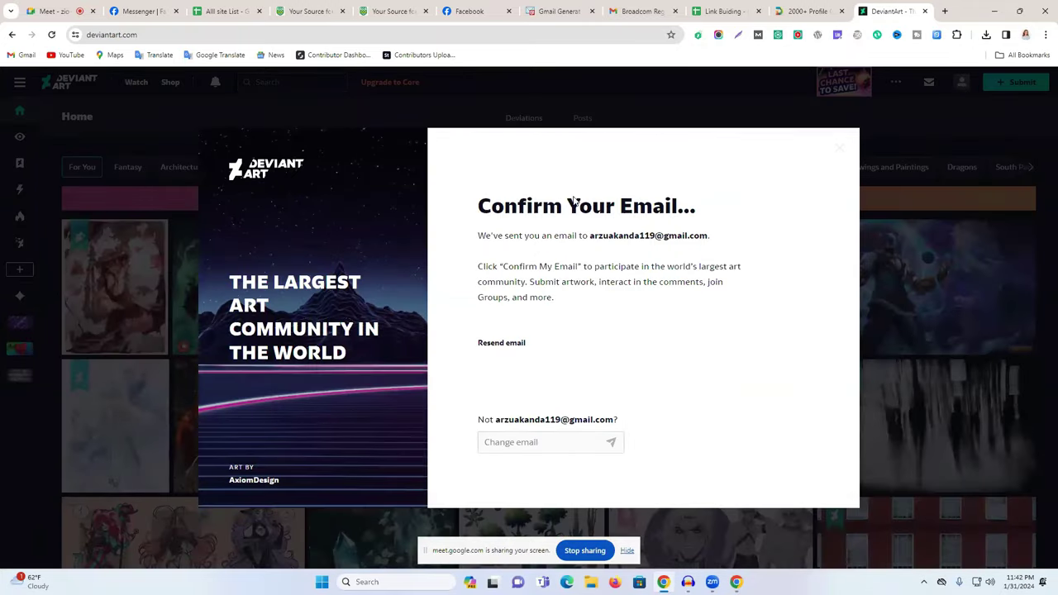
pyautogui.click(643, 10)
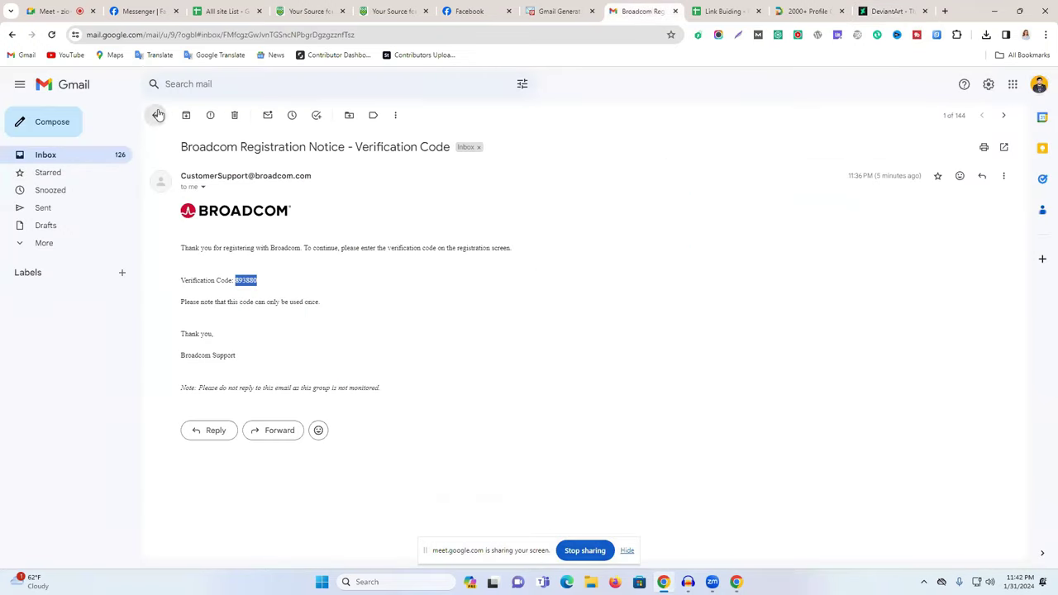
pyautogui.click(158, 115)
pyautogui.click(291, 170)
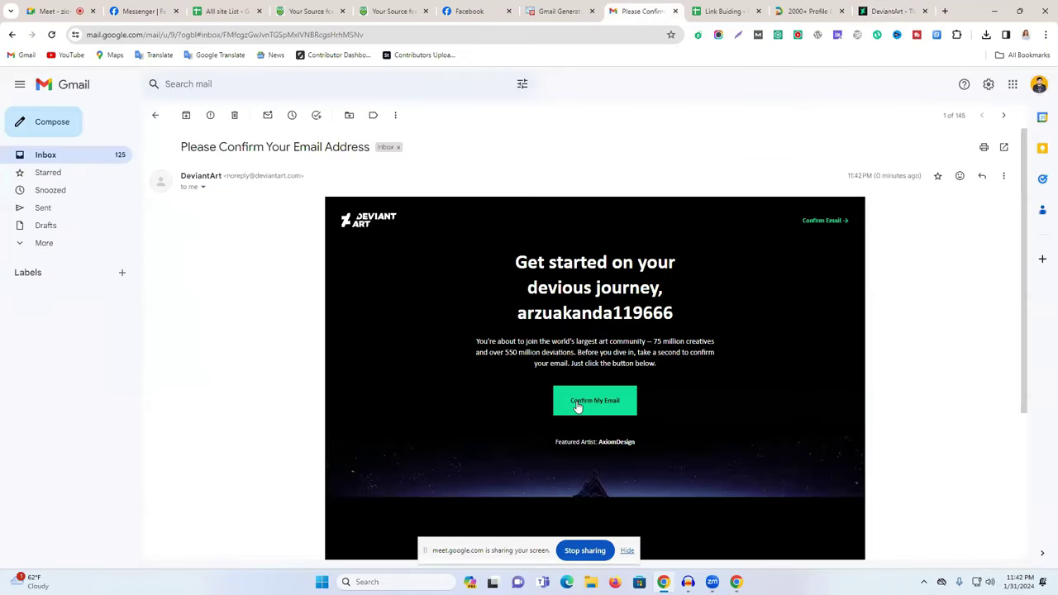
pyautogui.click(578, 407)
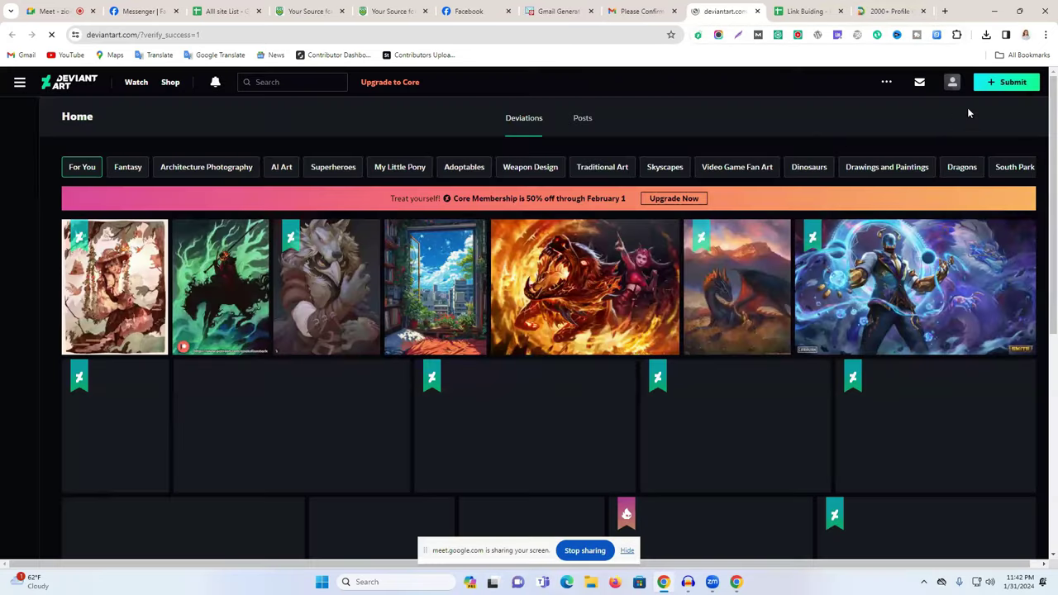
# Start a new deviation and upload the maxresdefault image.
pyautogui.moveTo(1003, 87)
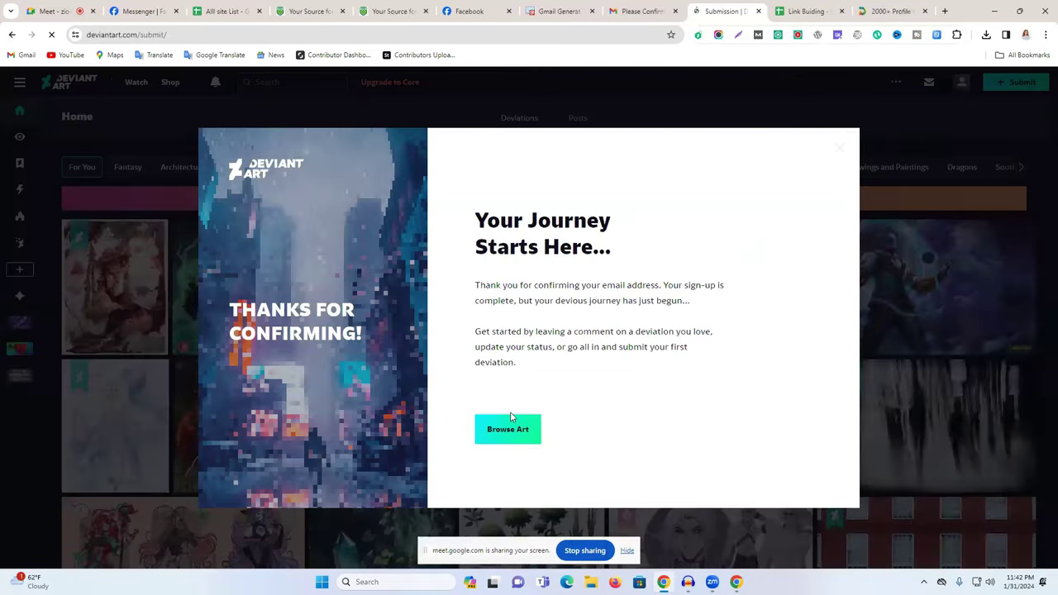
pyautogui.click(508, 424)
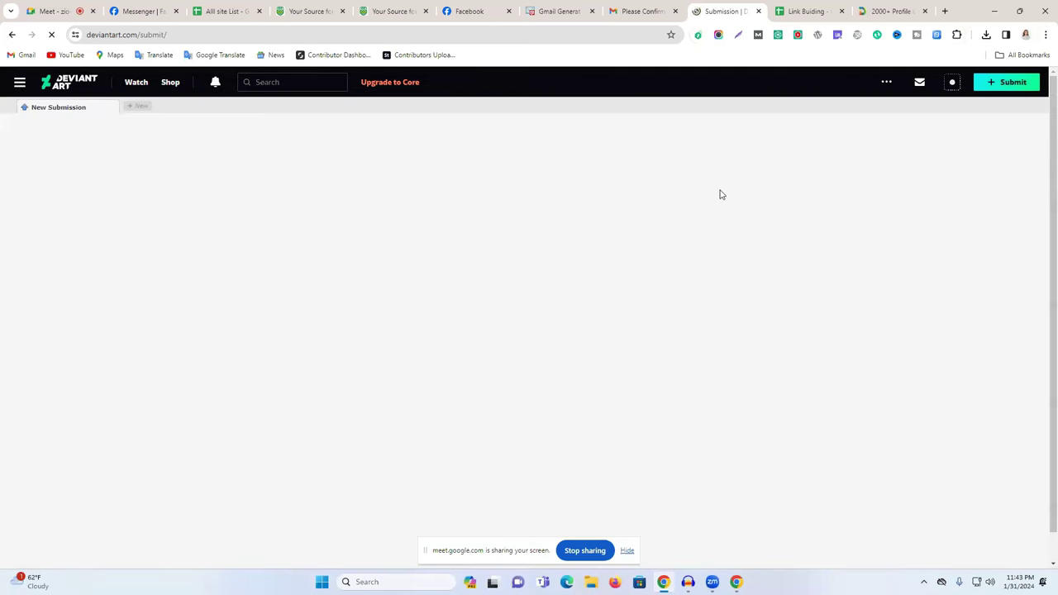
pyautogui.moveTo(987, 80)
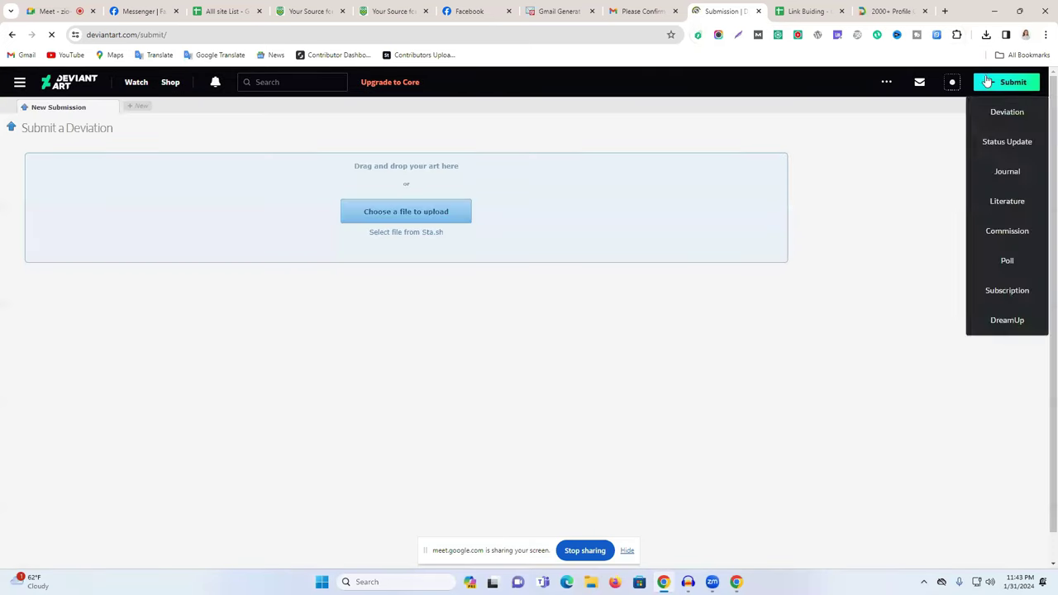
pyautogui.click(438, 210)
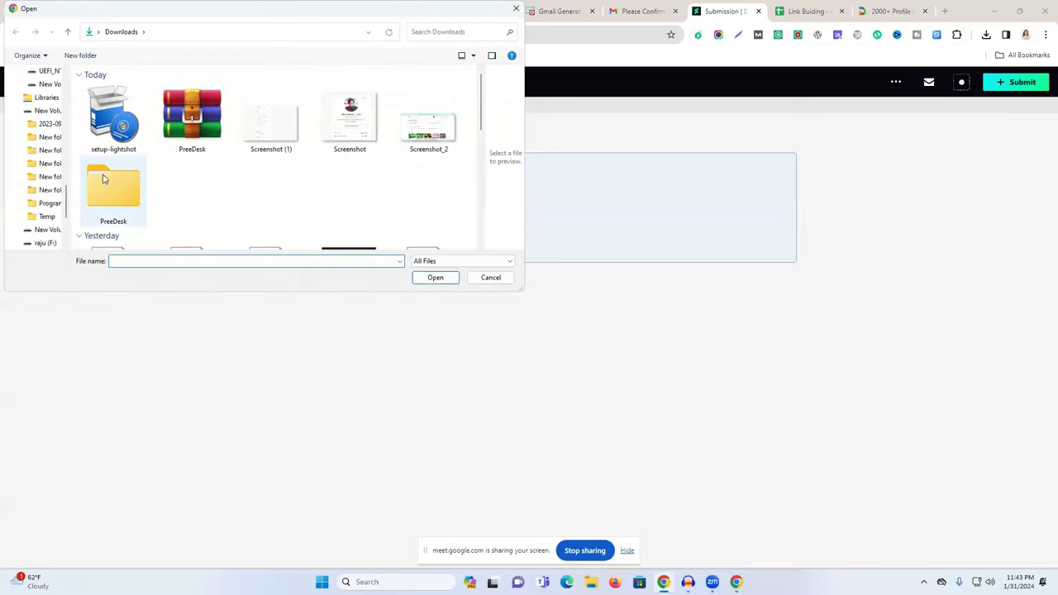
pyautogui.scroll(-5, 103, 178)
pyautogui.scroll(5, 356, 166)
pyautogui.click(356, 122)
pyautogui.scroll(-5, 331, 174)
pyautogui.scroll(1, 323, 182)
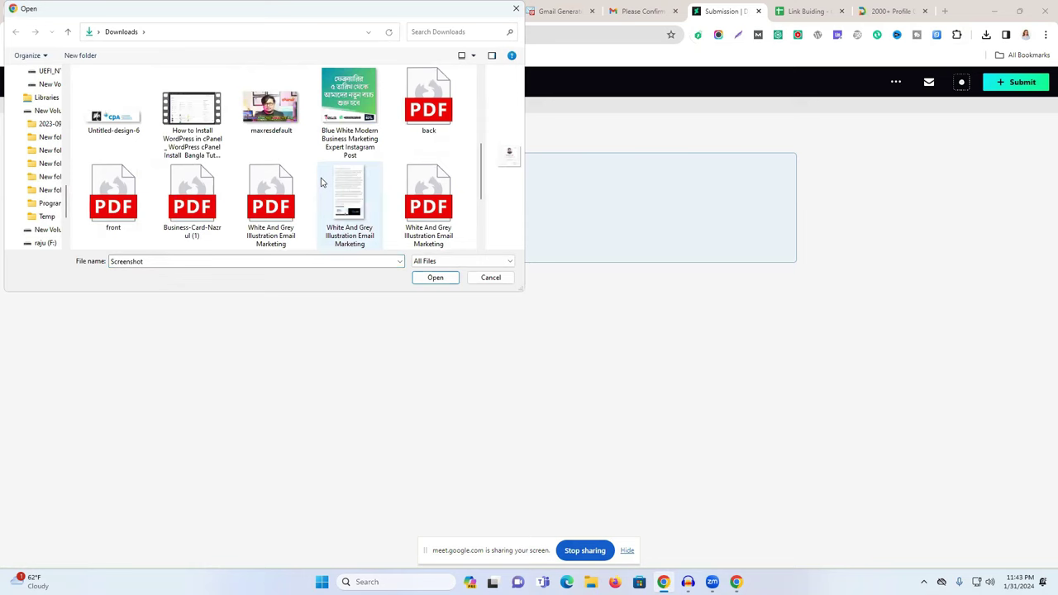
pyautogui.click(272, 108)
pyautogui.click(435, 279)
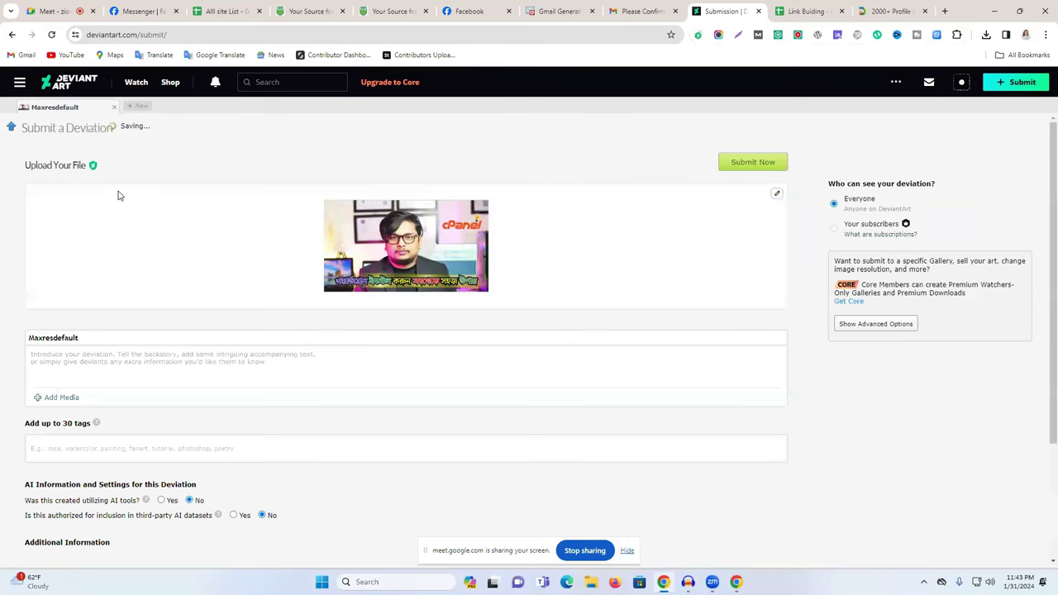
# Add description 'hghhghgh' and tag 'ghgh', then submit the deviation.
pyautogui.click(73, 364)
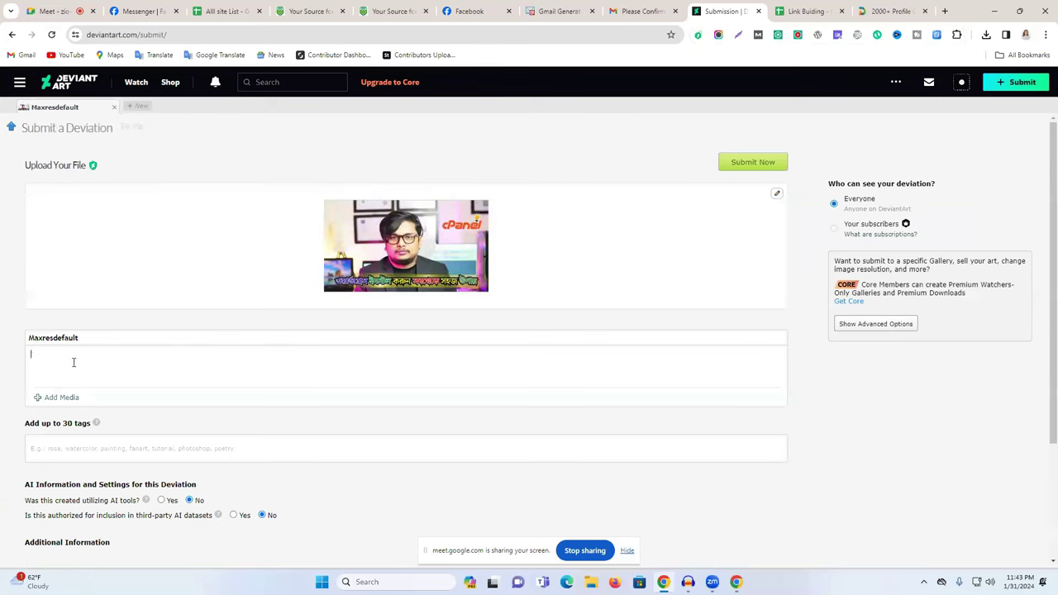
pyautogui.click(77, 451)
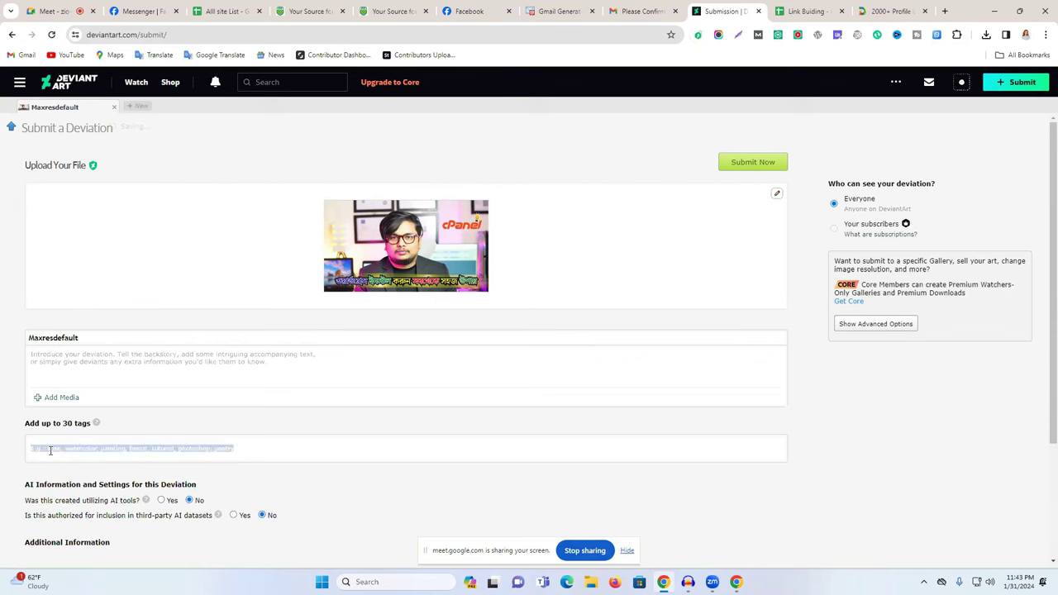
pyautogui.click(124, 448)
pyautogui.scroll(-2, 335, 330)
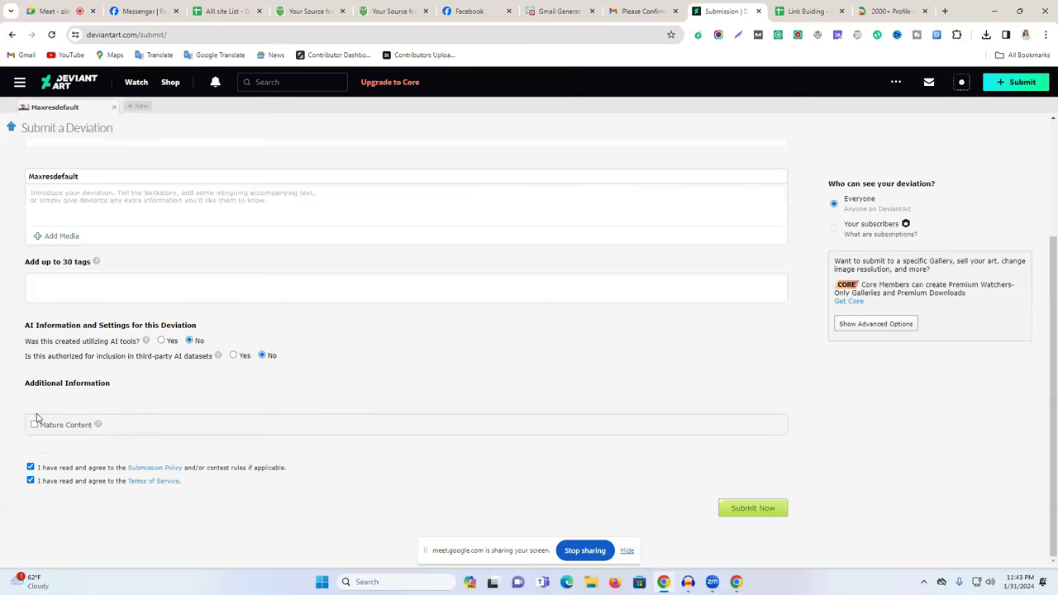
pyautogui.scroll(2, 456, 319)
pyautogui.click(213, 378)
pyautogui.write('hghhghghg')
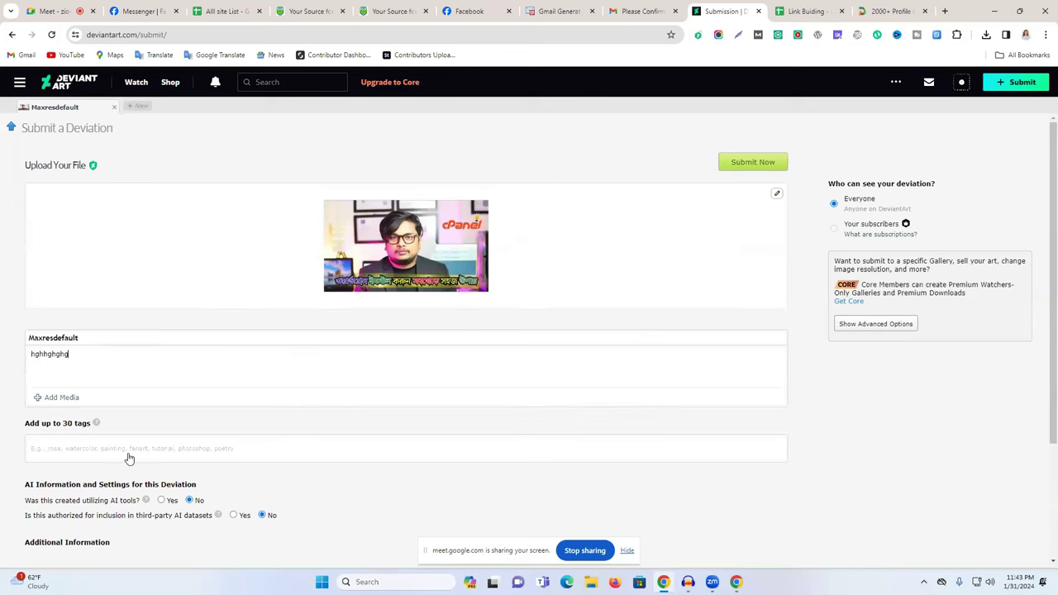
pyautogui.click(128, 457)
pyautogui.write('ghghghg')
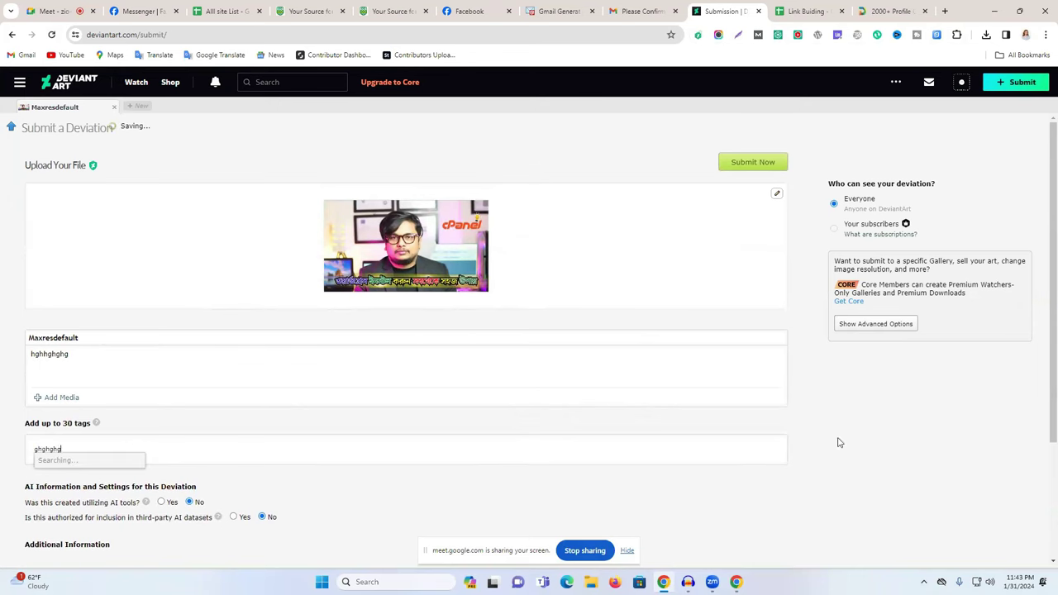
pyautogui.scroll(-5, 756, 513)
pyautogui.click(754, 507)
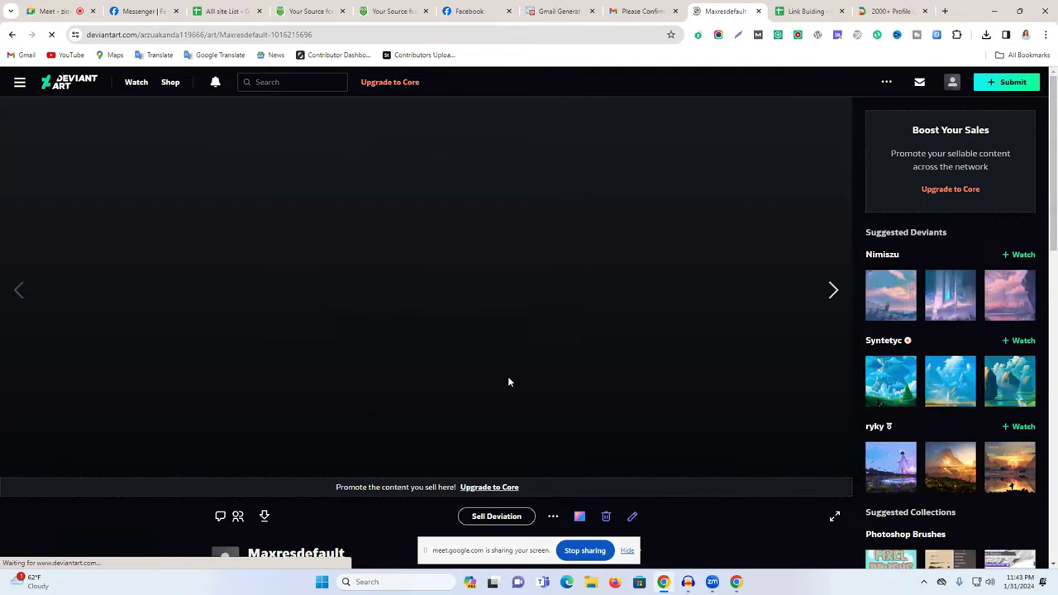
# Review the Maxresdefault deviation page, then close it and the Link Building spreadsheet tab.
pyautogui.scroll(-3, 511, 381)
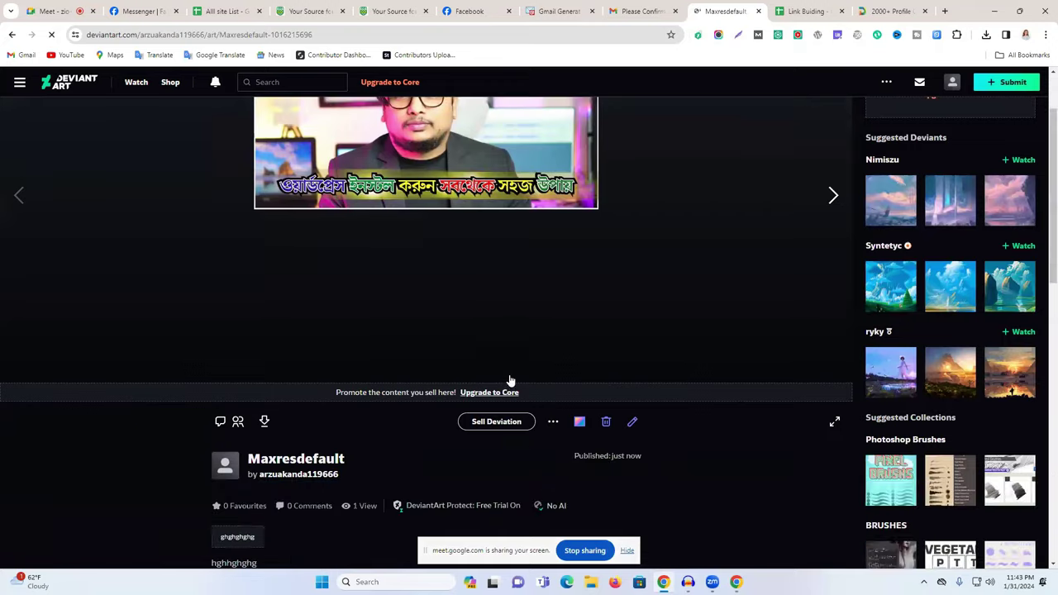
pyautogui.scroll(3, 511, 377)
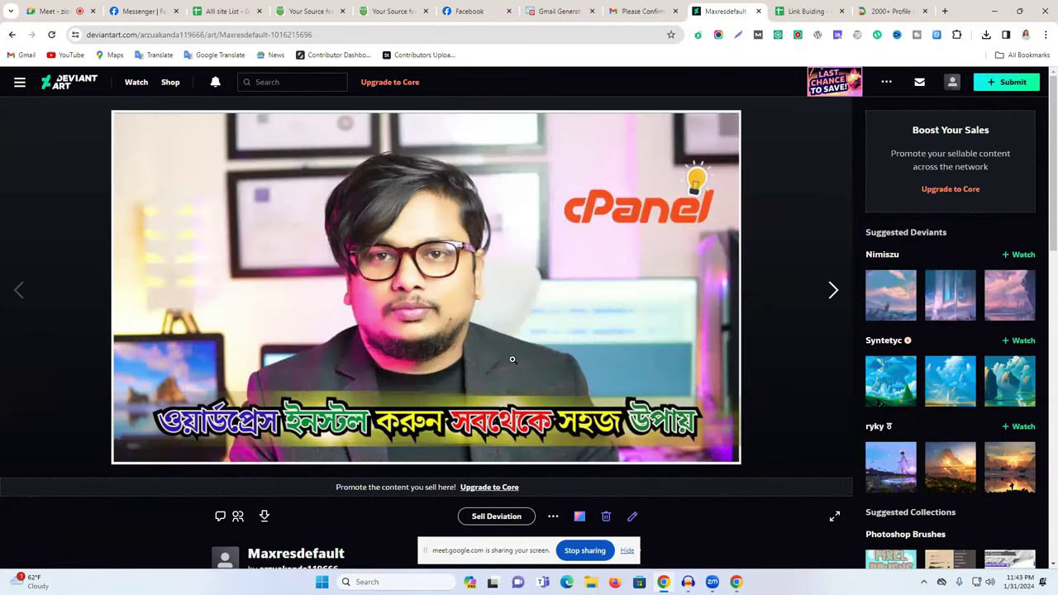
pyautogui.scroll(-2, 512, 359)
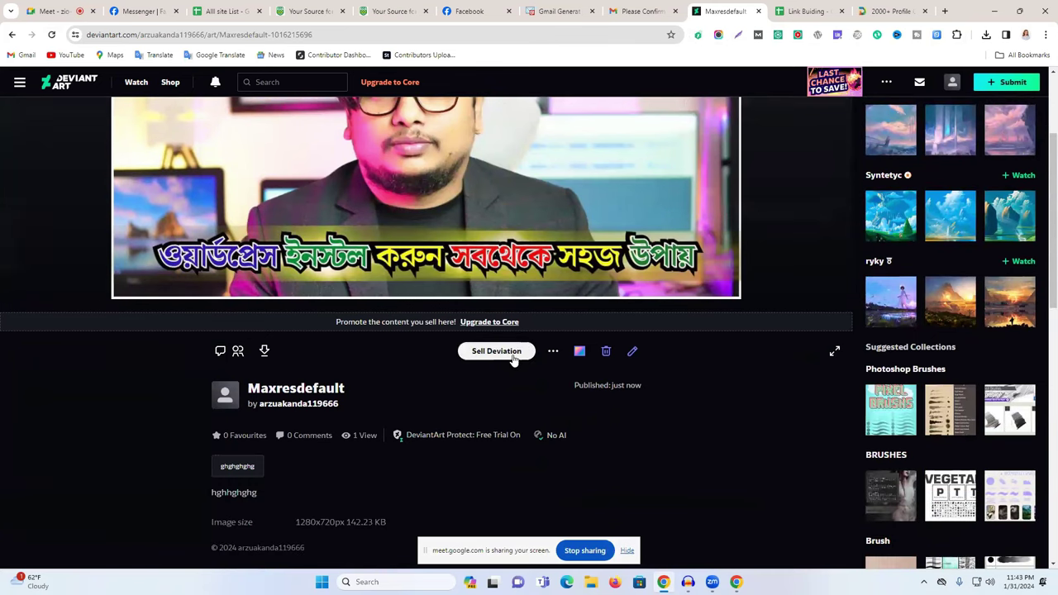
pyautogui.scroll(2, 522, 329)
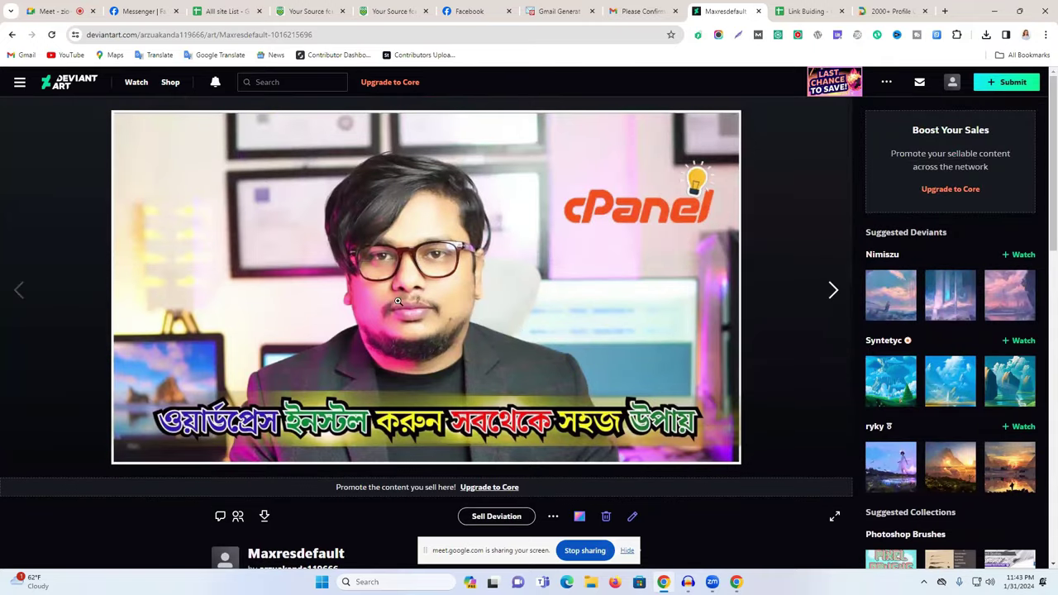
pyautogui.scroll(-2, 398, 302)
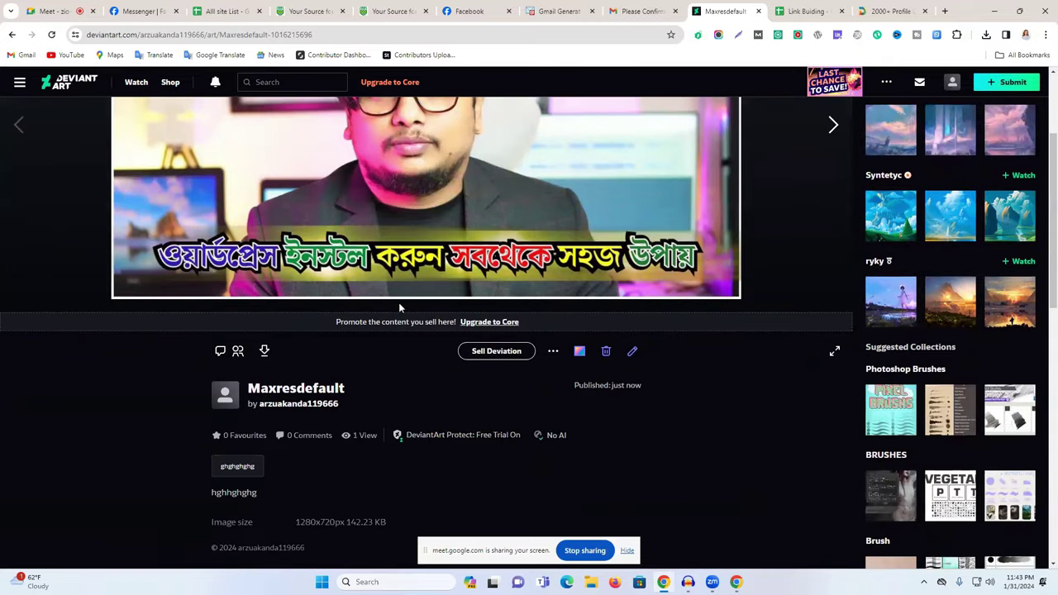
pyautogui.scroll(2, 592, 320)
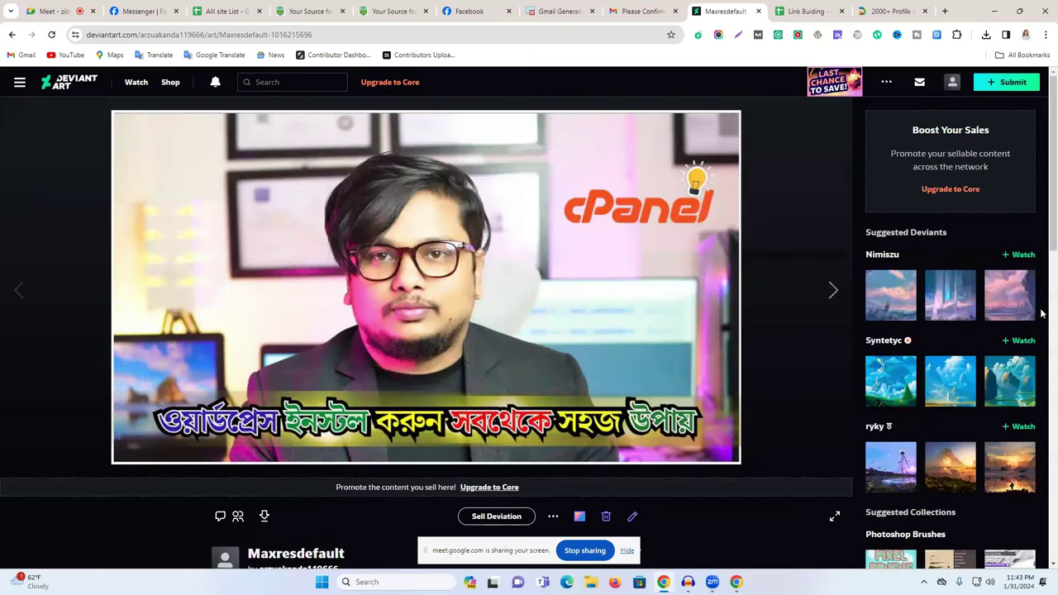
pyautogui.click(759, 11)
pyautogui.click(760, 12)
pyautogui.click(736, 12)
pyautogui.scroll(-5, 328, 354)
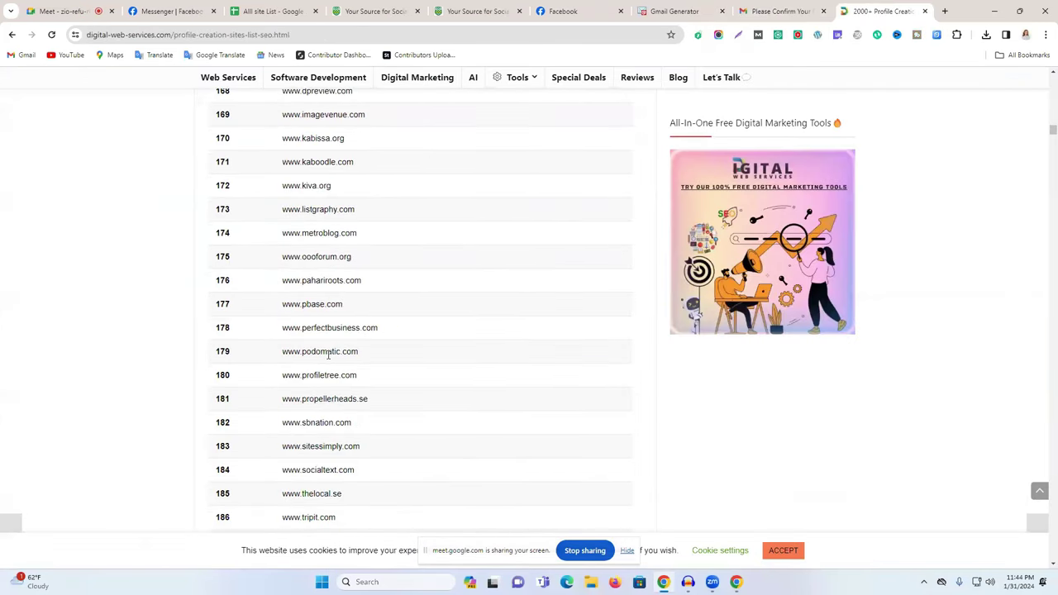
pyautogui.doubleClick(318, 375)
pyautogui.rightClick(370, 380)
pyautogui.click(376, 384)
pyautogui.scroll(-6, 257, 366)
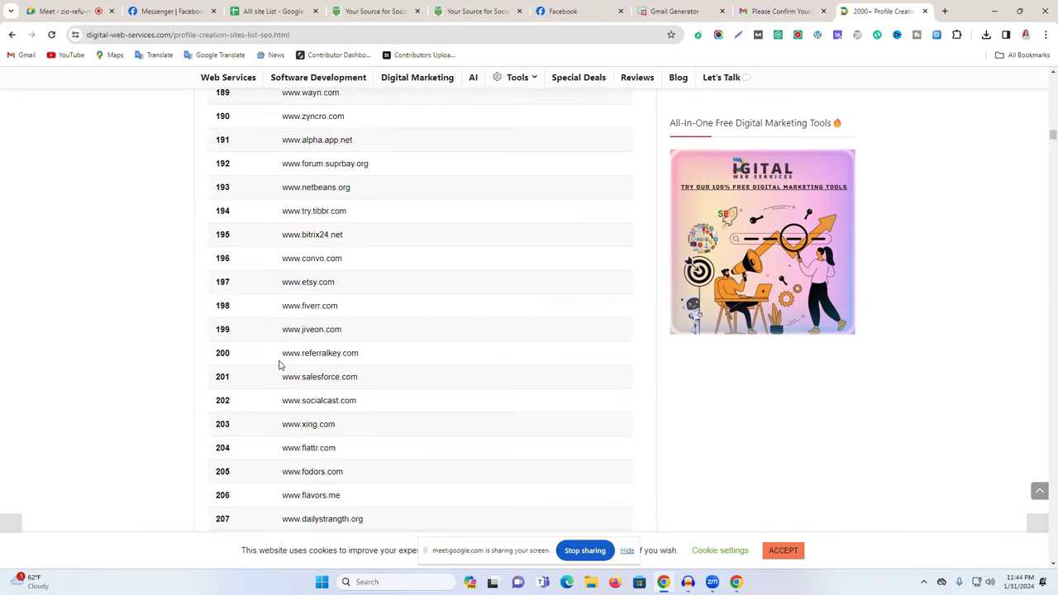
pyautogui.doubleClick(322, 281)
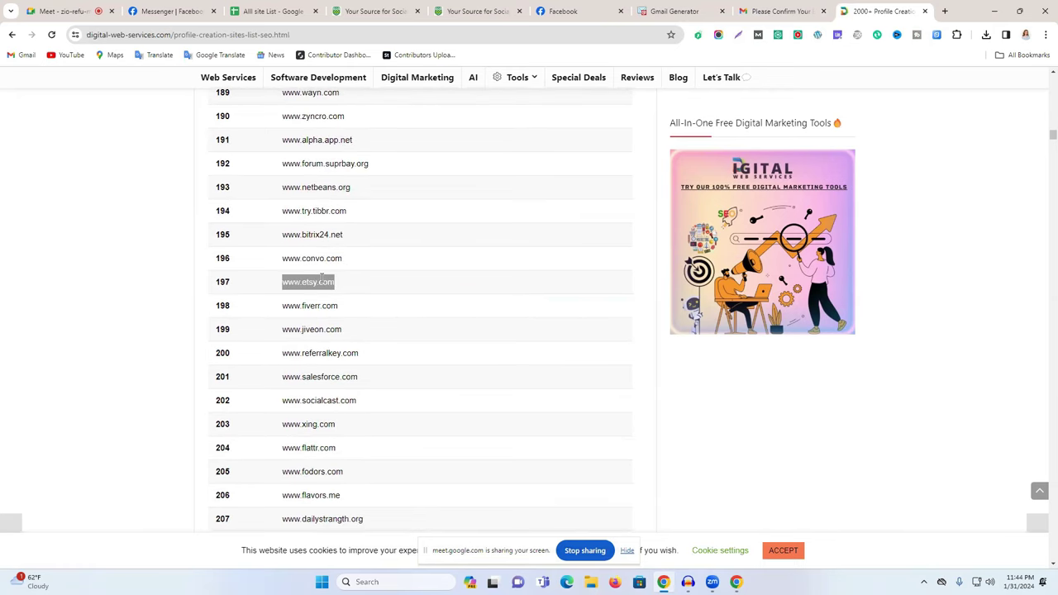
pyautogui.scroll(-18, 348, 347)
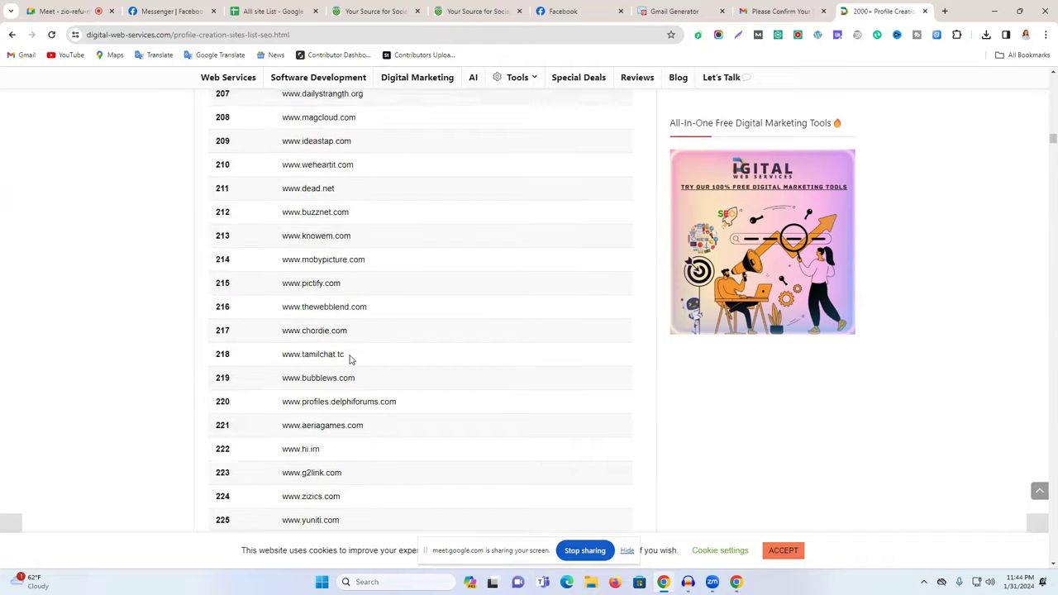
# Go back to the search results and search 'dofollow link building sites list 2023'.
pyautogui.click(13, 36)
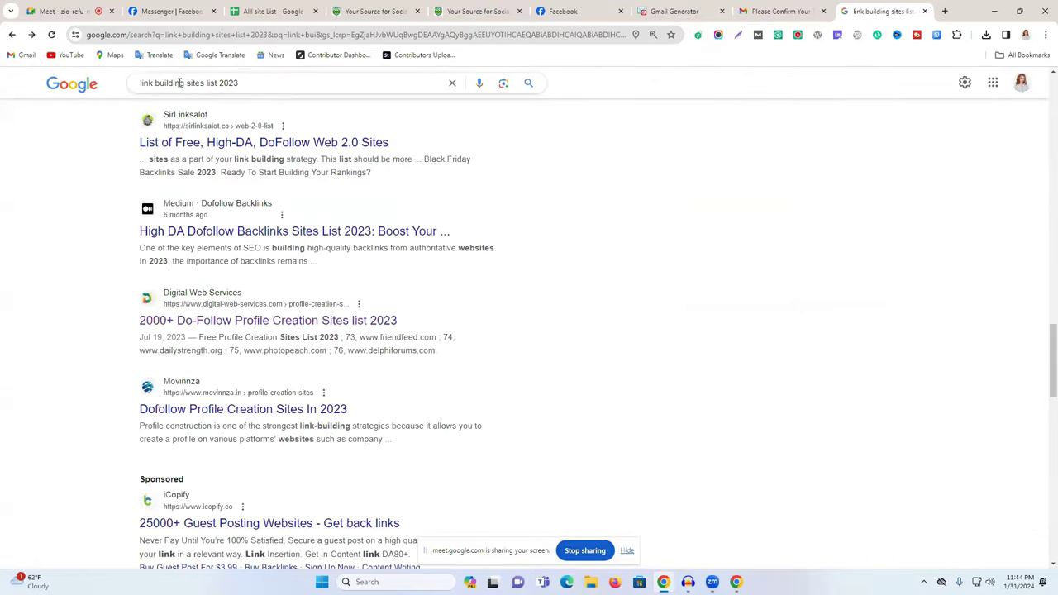
pyautogui.moveTo(183, 82); pyautogui.dragTo(89, 86)
pyautogui.write('do')
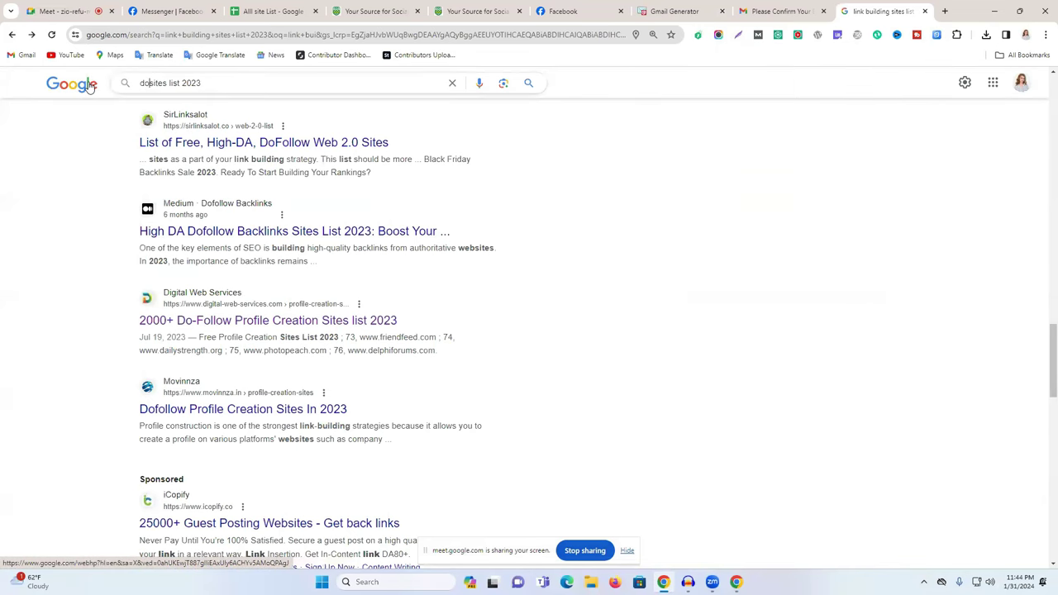
pyautogui.write('follo')
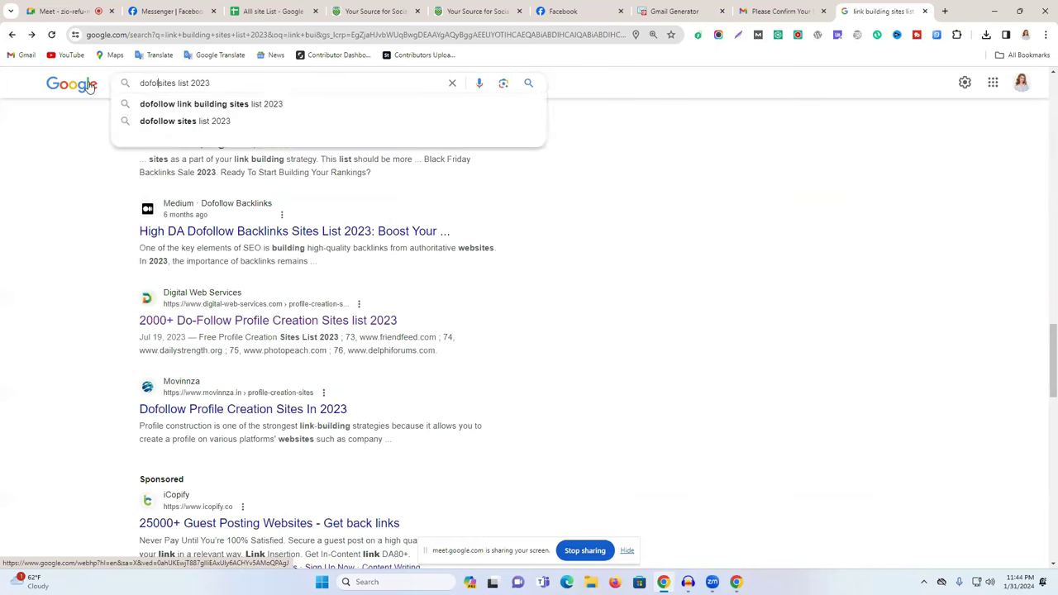
pyautogui.click(236, 105)
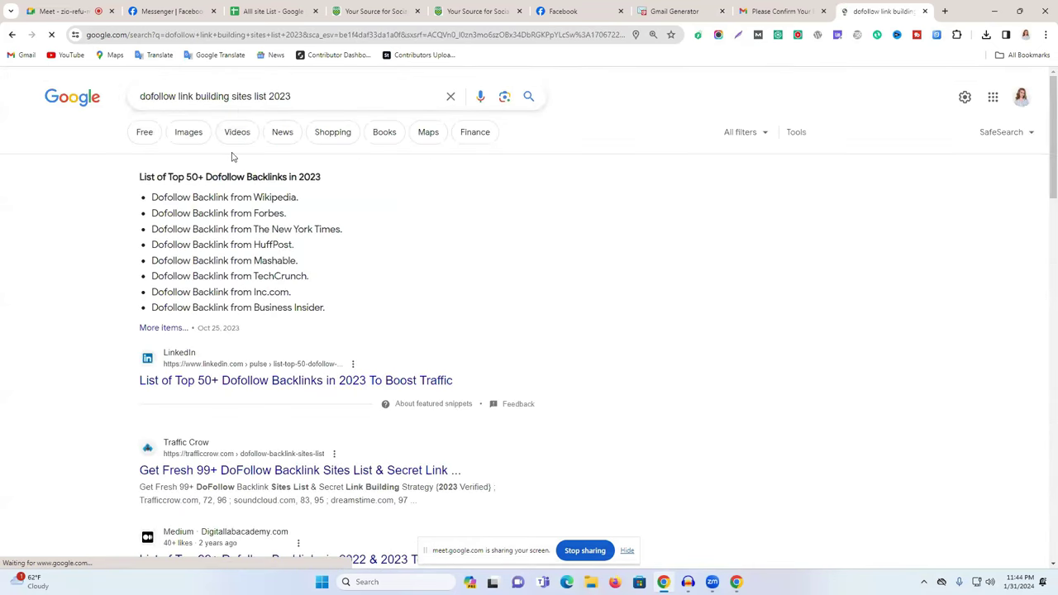
# Change the year in the query to 2017, rerun the search, and scan the results.
pyautogui.moveTo(293, 97); pyautogui.dragTo(271, 97)
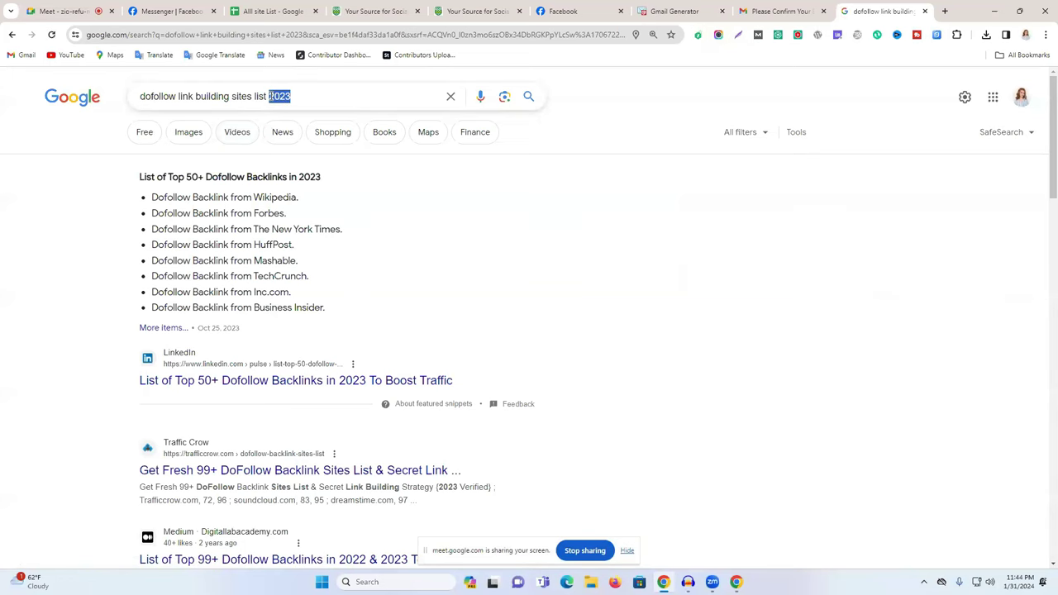
pyautogui.write('2017')
pyautogui.press('Return')
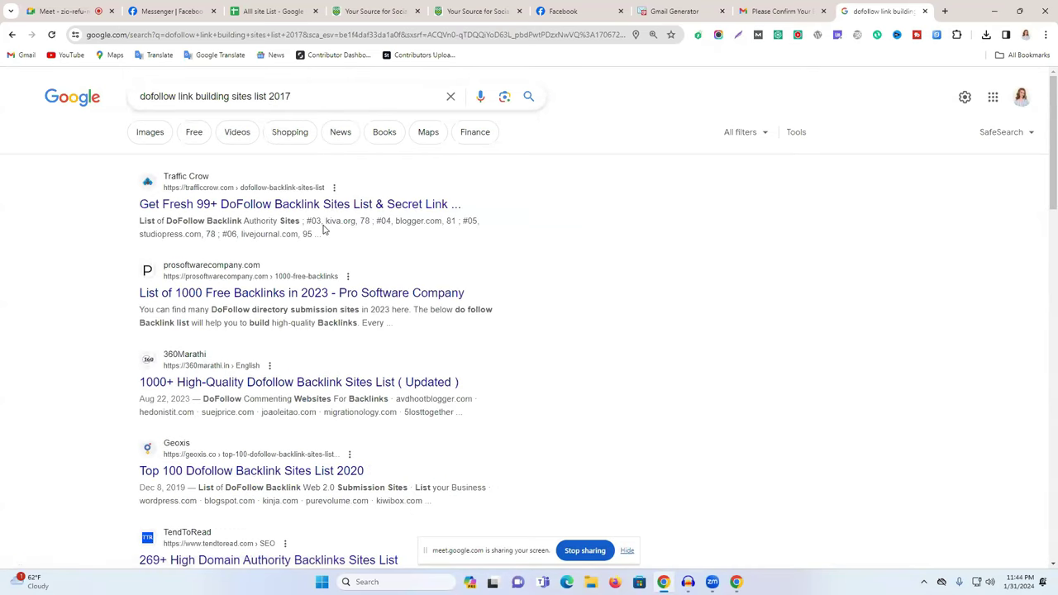
pyautogui.scroll(-6, 324, 230)
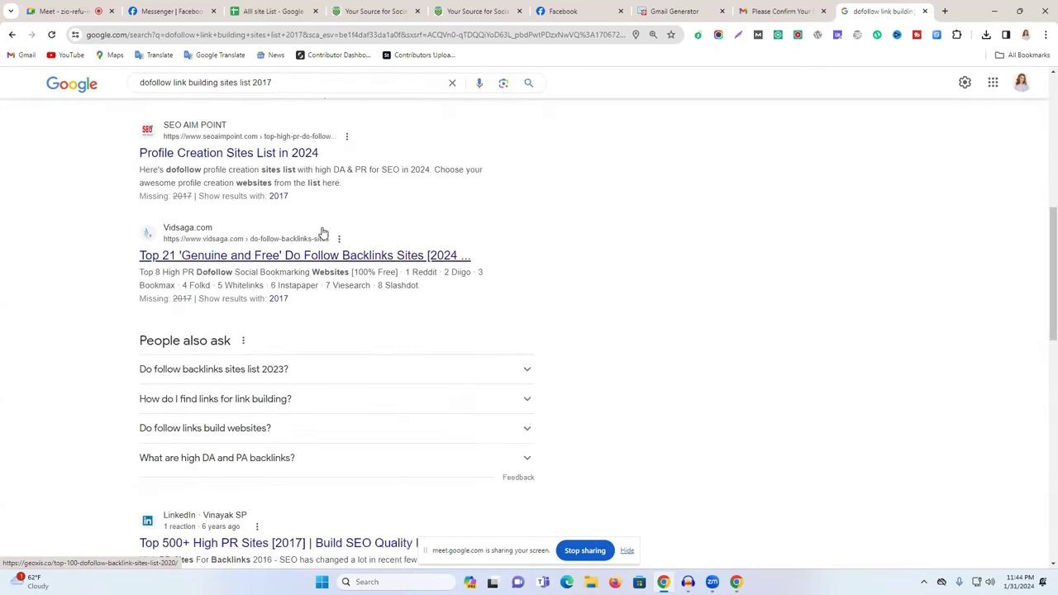
pyautogui.scroll(-3, 331, 207)
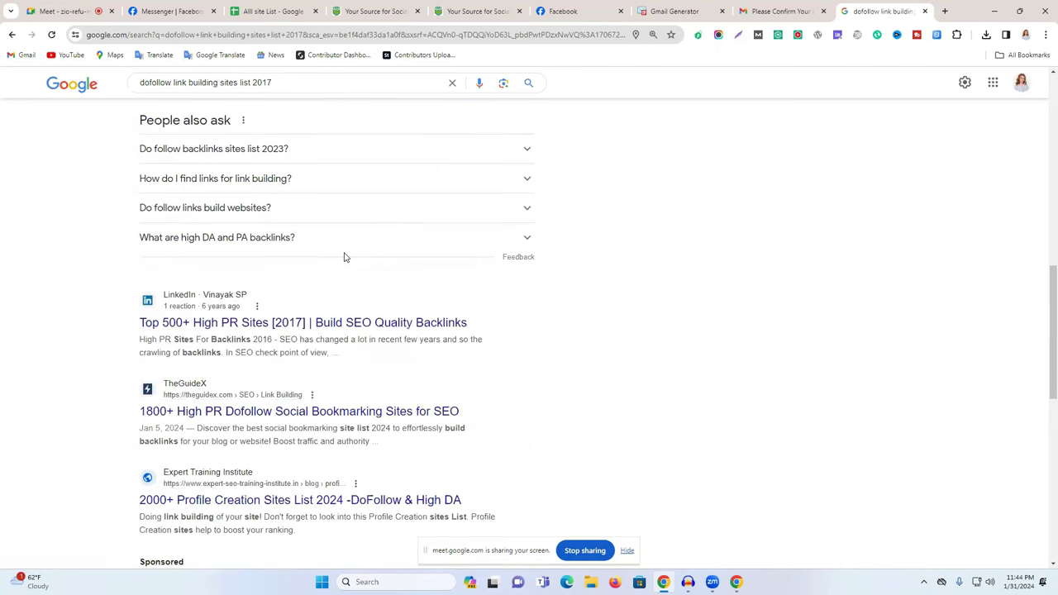
pyautogui.scroll(-3, 346, 257)
pyautogui.scroll(-5, 333, 279)
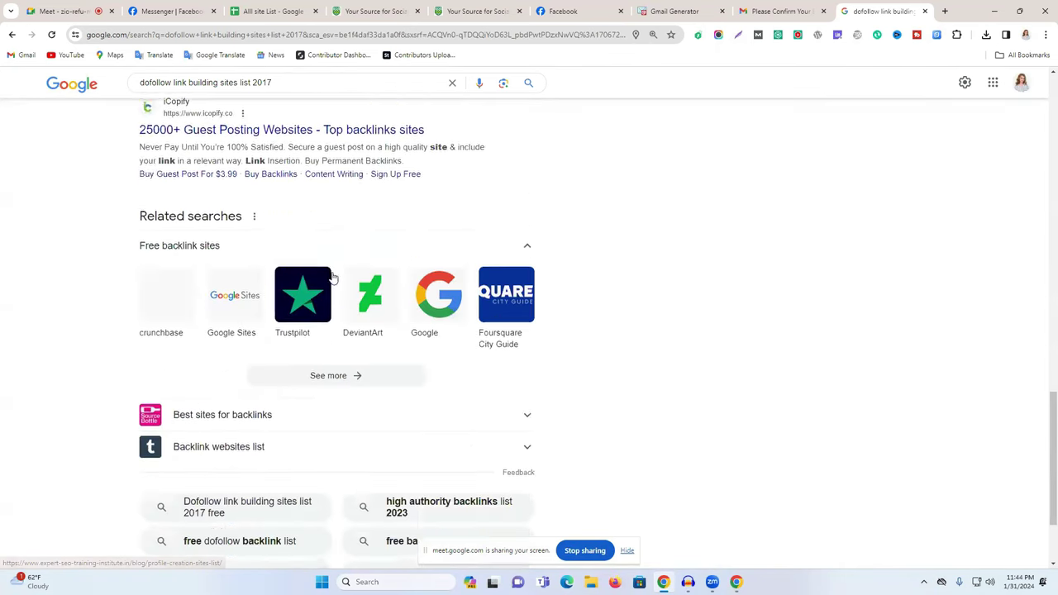
pyautogui.scroll(1, 330, 277)
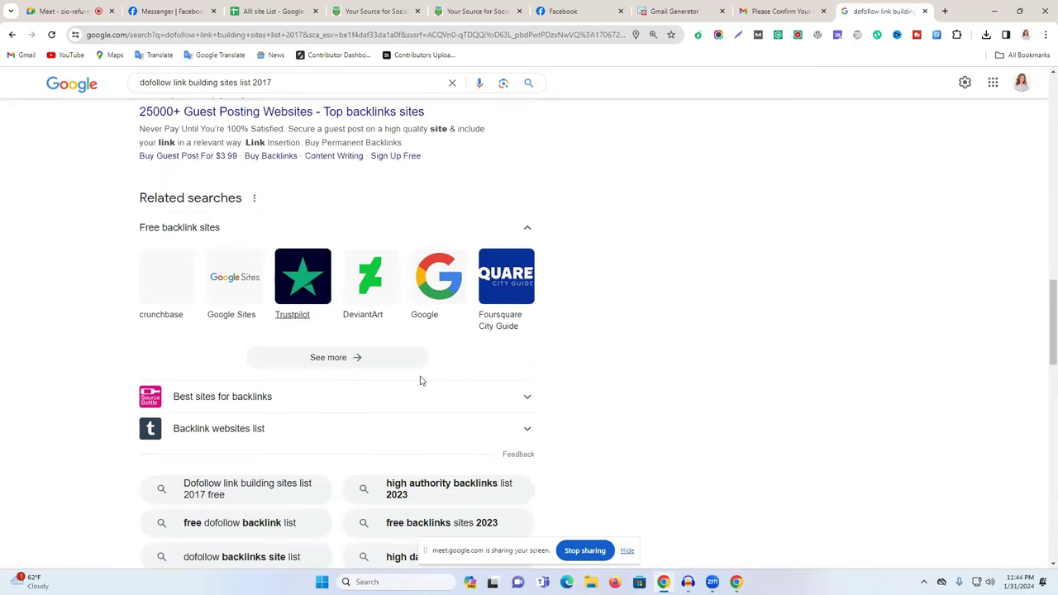
pyautogui.scroll(5, 369, 381)
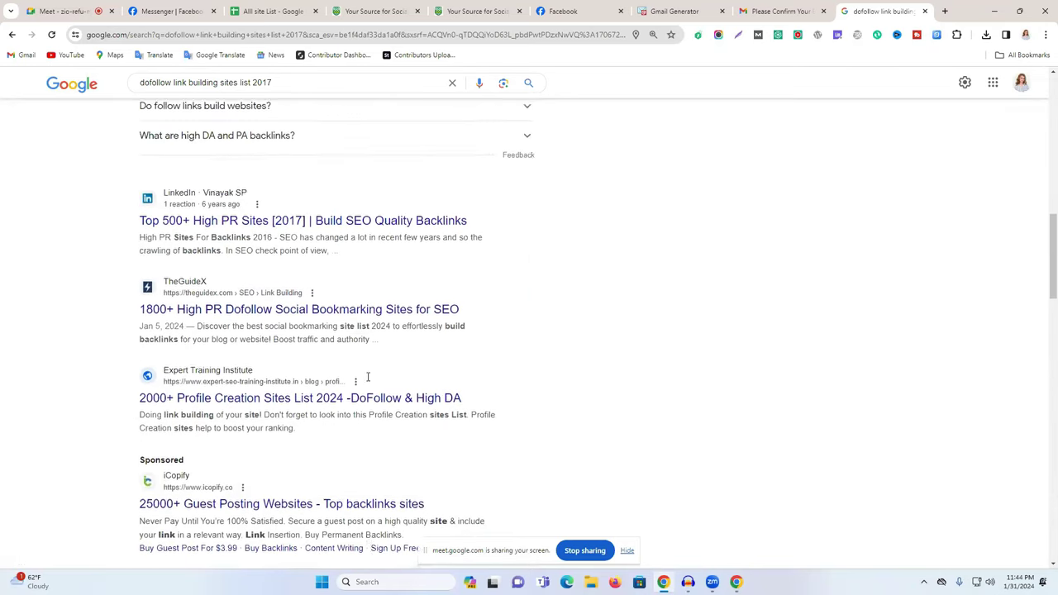
# Open the LinkedIn 'Top 500+ High PR Sites' article and dismiss the Google sign-in popup.
pyautogui.click(282, 270)
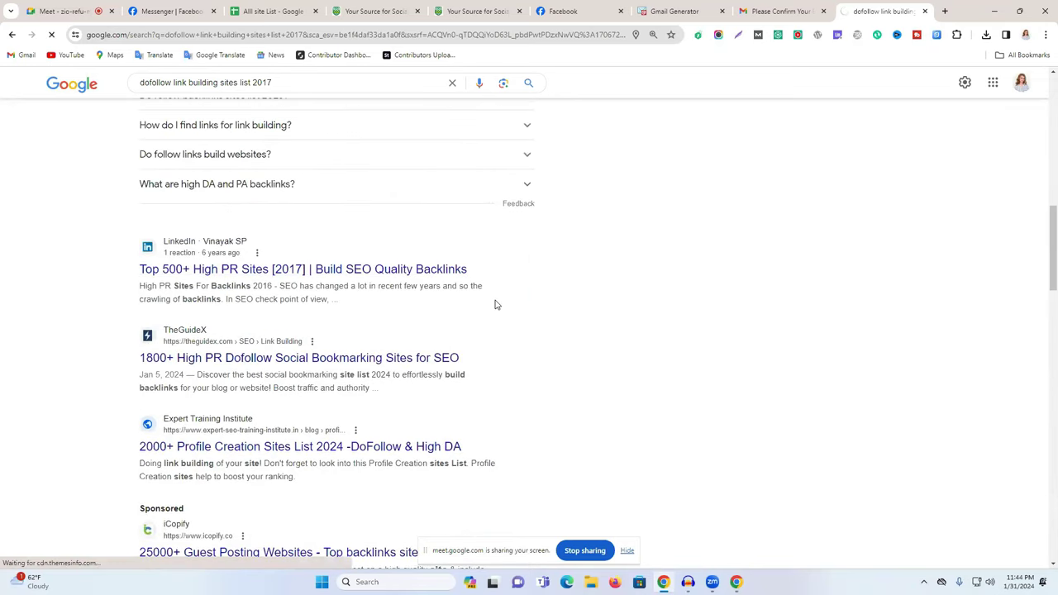
pyautogui.scroll(-2, 497, 306)
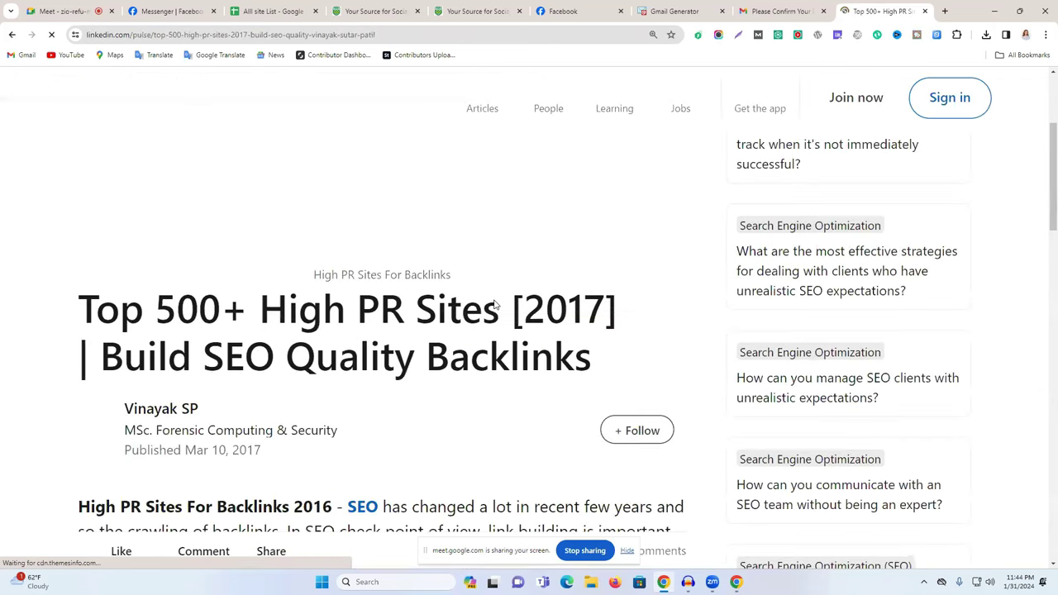
pyautogui.scroll(-10, 494, 306)
pyautogui.scroll(-10, 495, 306)
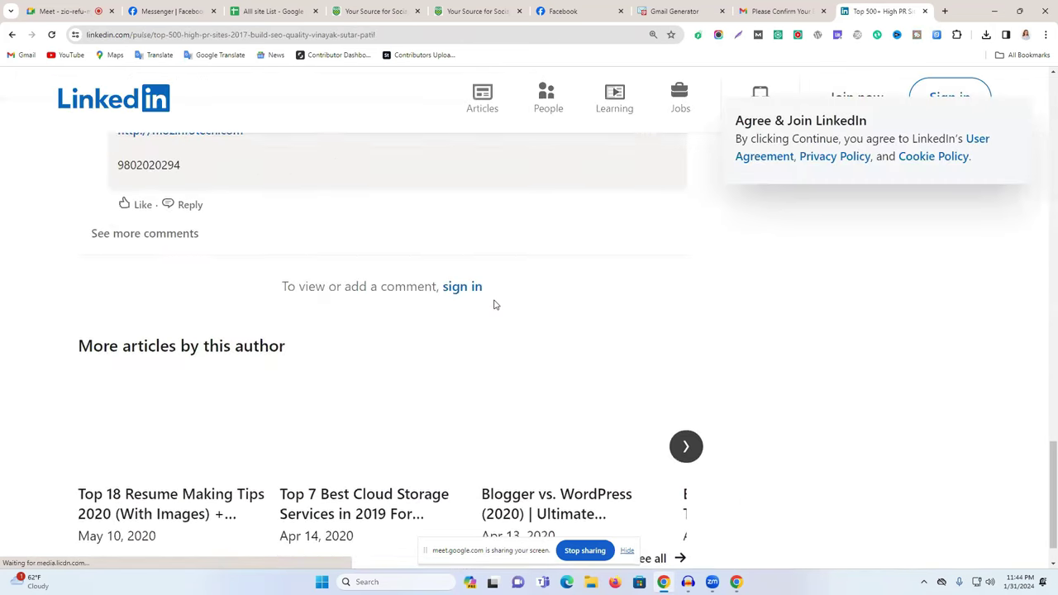
pyautogui.scroll(2, 494, 305)
pyautogui.scroll(3, 495, 305)
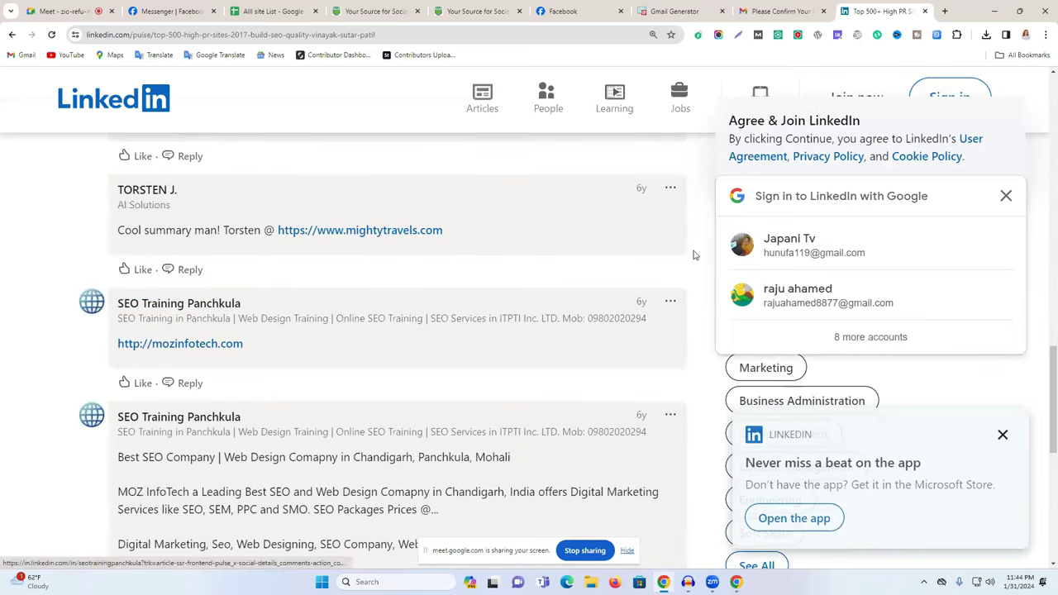
pyautogui.click(1007, 197)
pyautogui.scroll(6, 512, 270)
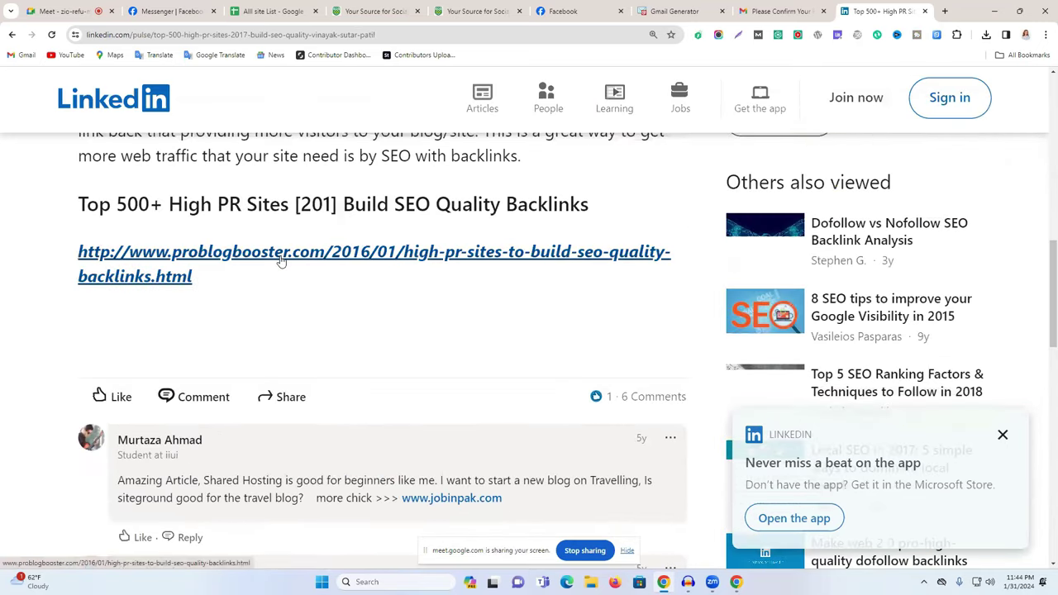
pyautogui.click(287, 258)
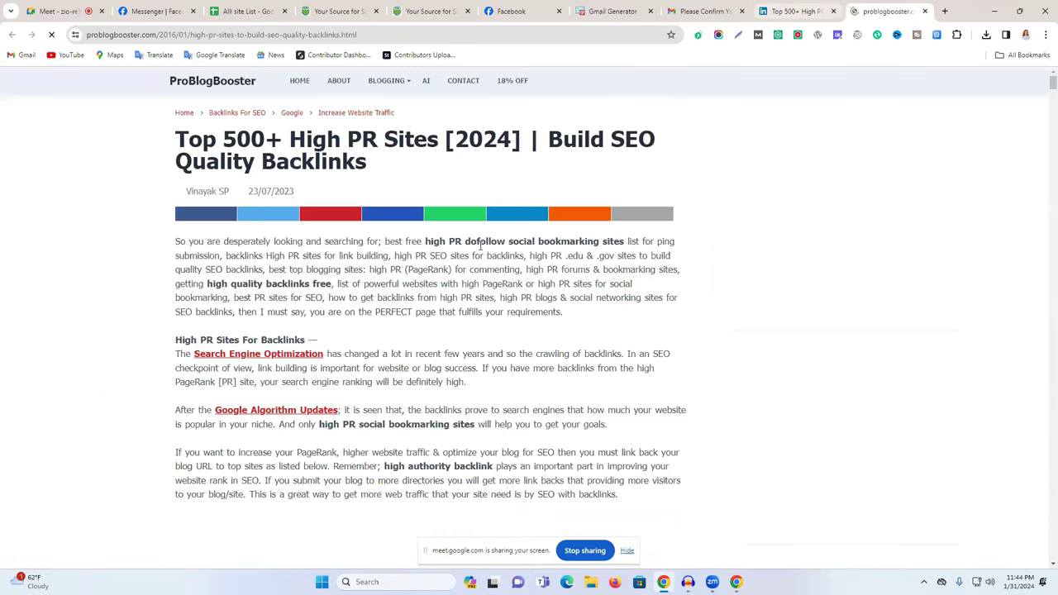
pyautogui.scroll(-10, 468, 271)
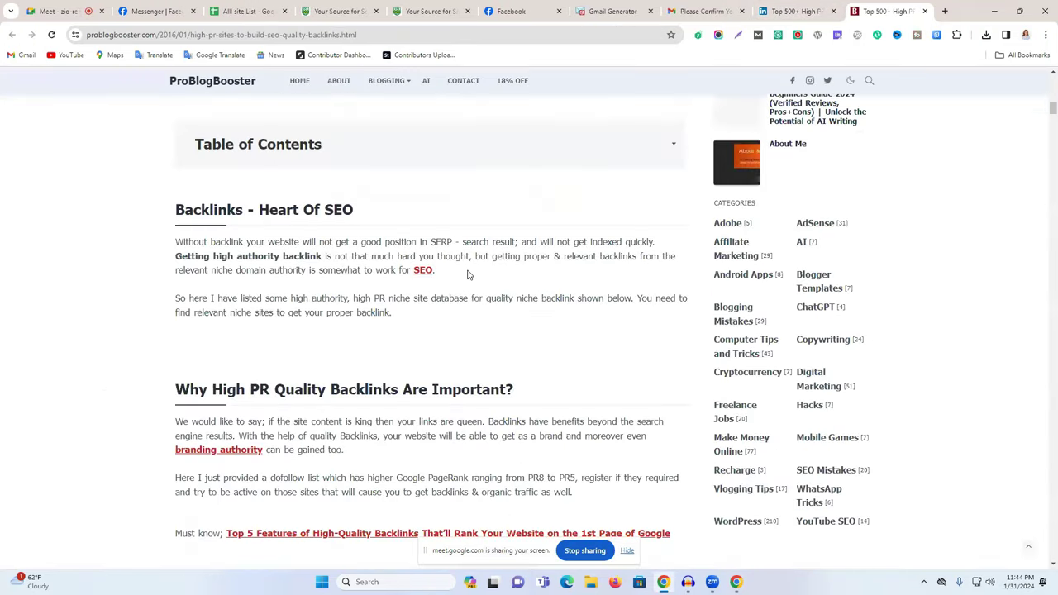
pyautogui.scroll(-8, 467, 274)
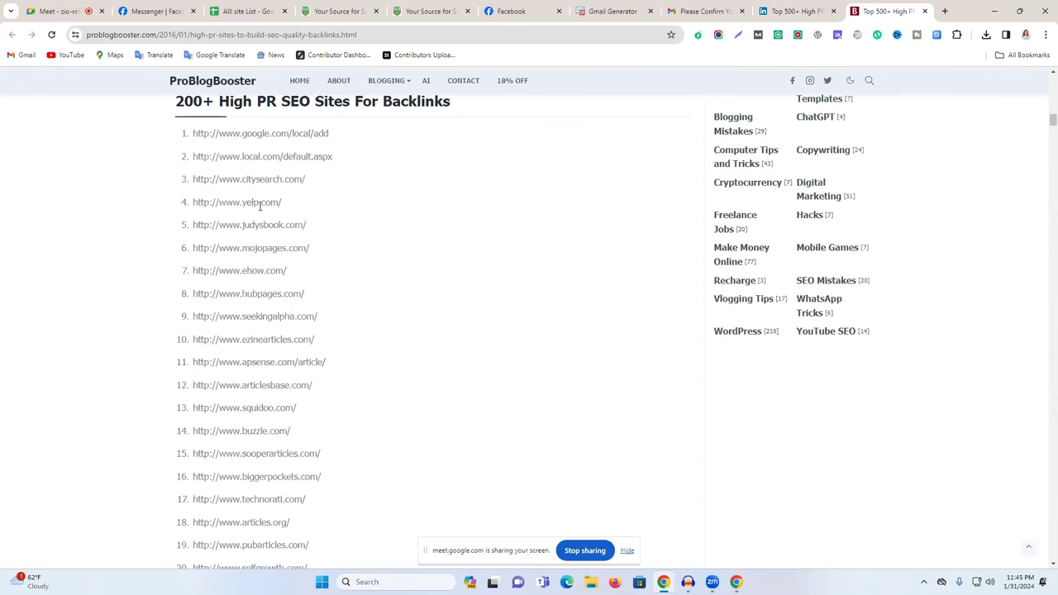
pyautogui.scroll(-3, 269, 299)
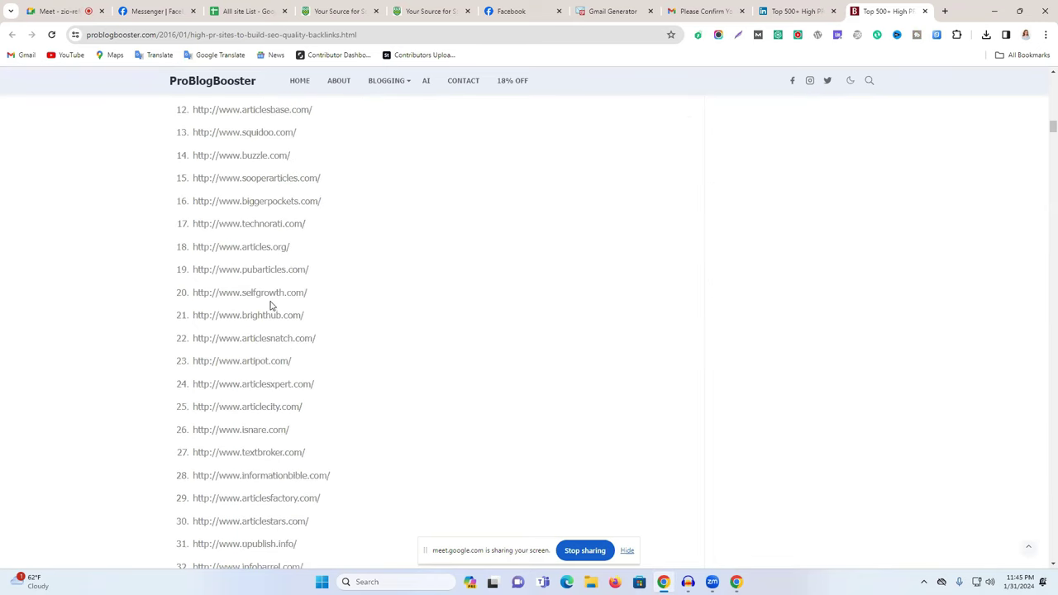
pyautogui.tripleClick(270, 319)
pyautogui.hotkey('ctrl', 'c')
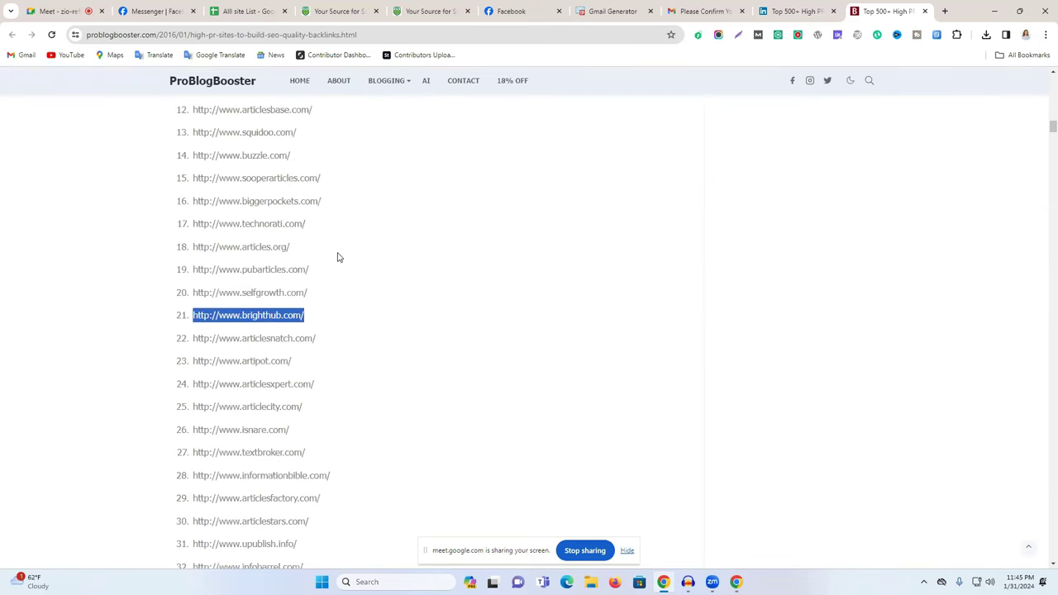
# Load the copied brighthub.com address in the LinkedIn article's tab.
pyautogui.click(795, 10)
pyautogui.click(617, 33)
pyautogui.hotkey('ctrl', 'v')
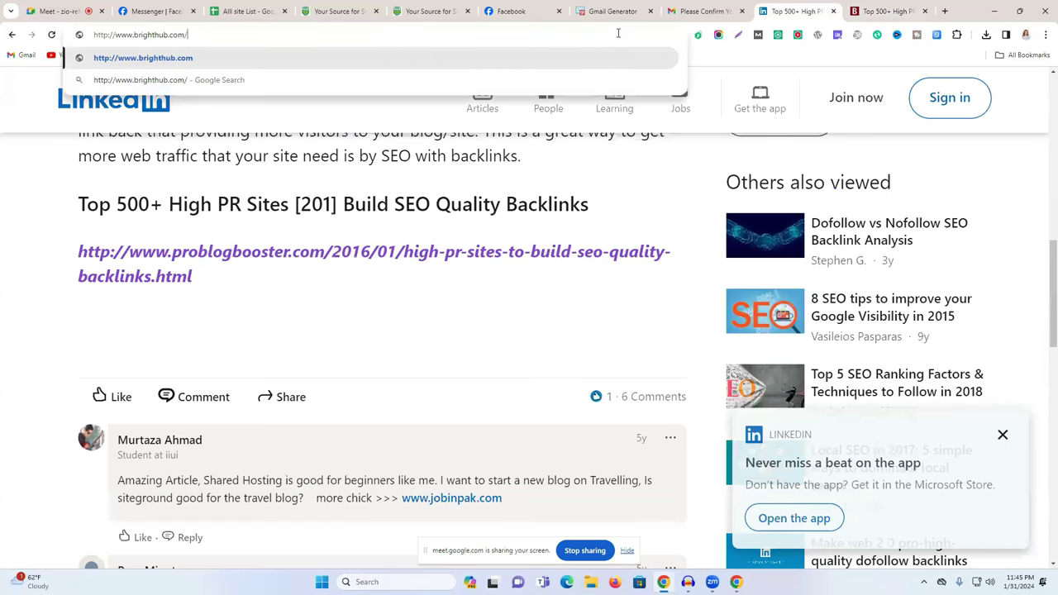
pyautogui.press('Return')
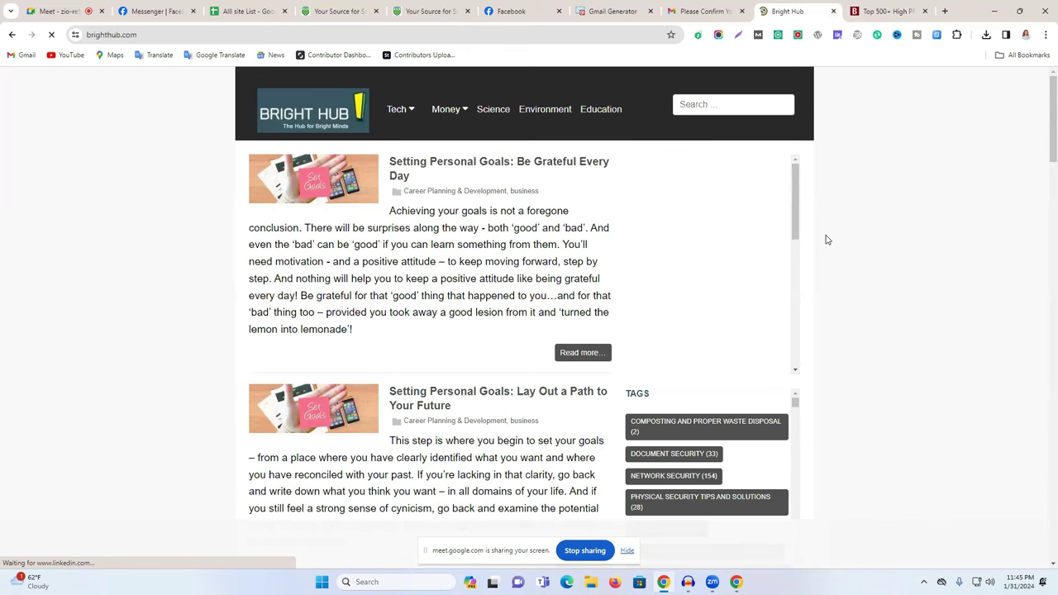
pyautogui.scroll(-3, 827, 240)
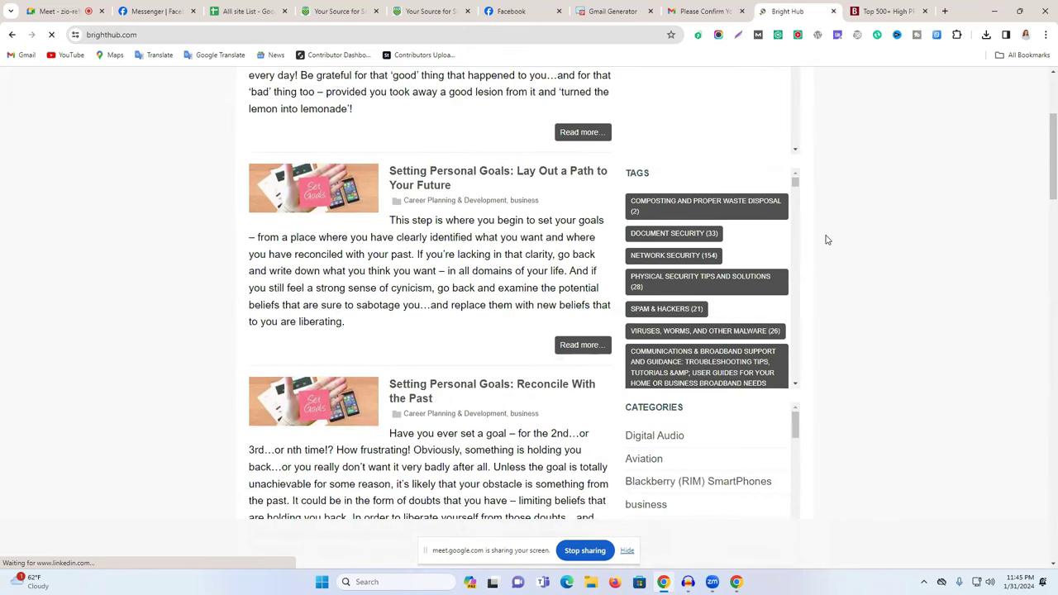
pyautogui.scroll(-8, 827, 240)
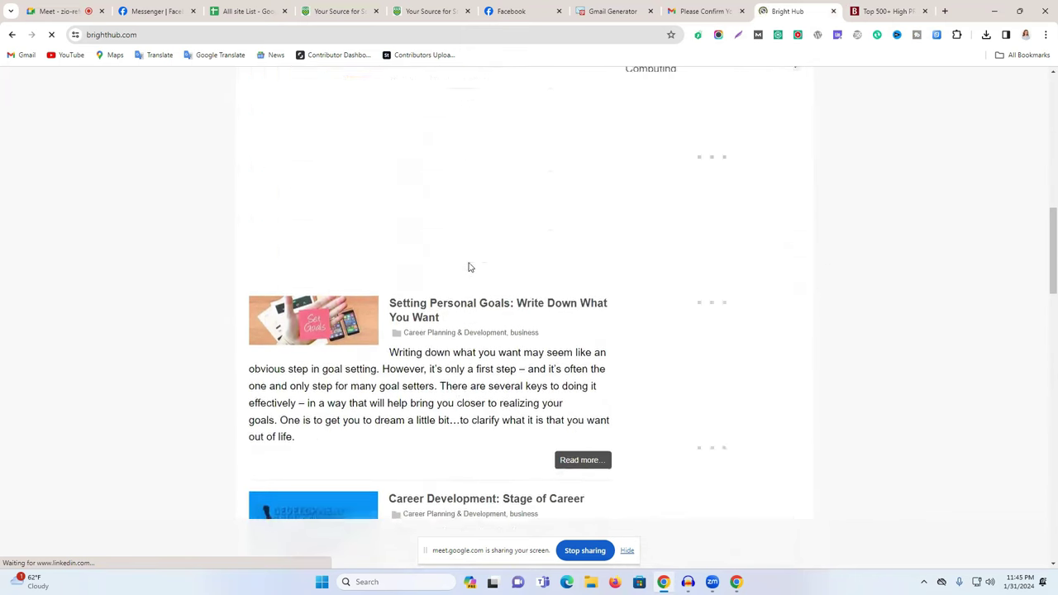
pyautogui.scroll(10, 469, 268)
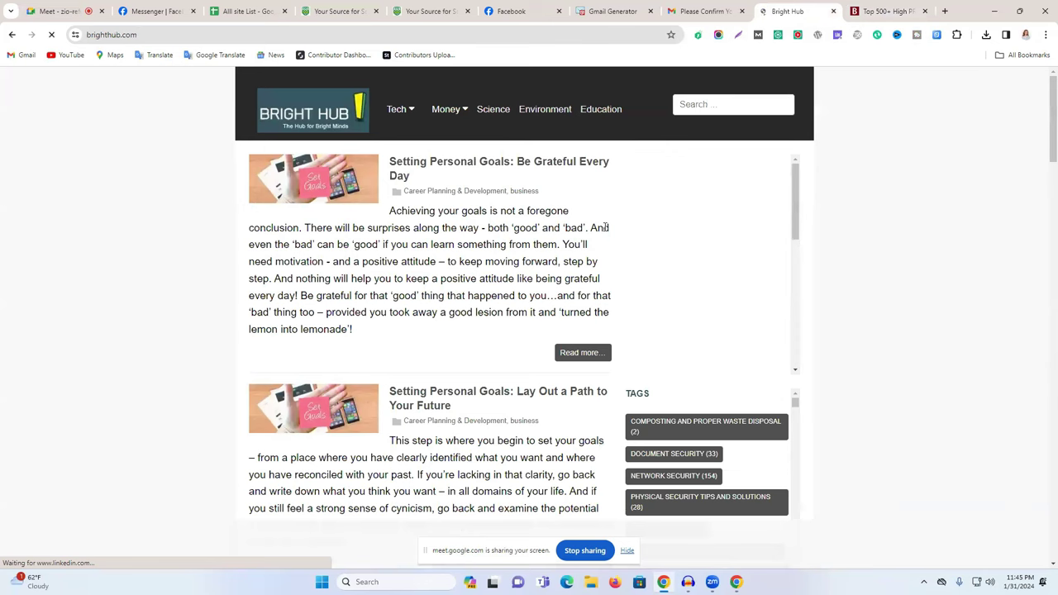
# Browse Bright Hub's posts and TAGS list, then open the News & Opinion tag.
pyautogui.moveTo(427, 119)
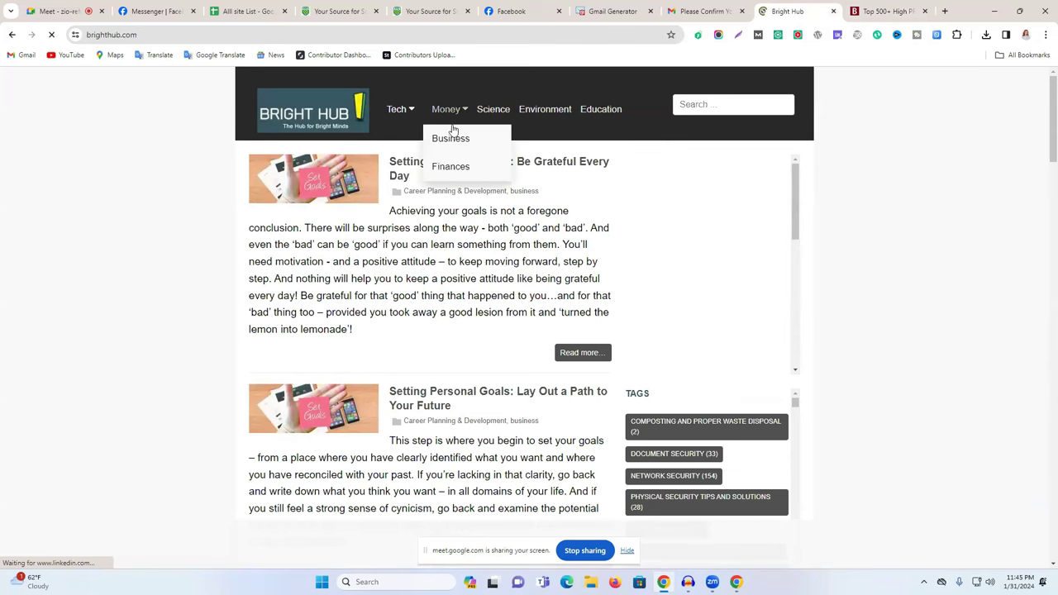
pyautogui.scroll(-2, 348, 148)
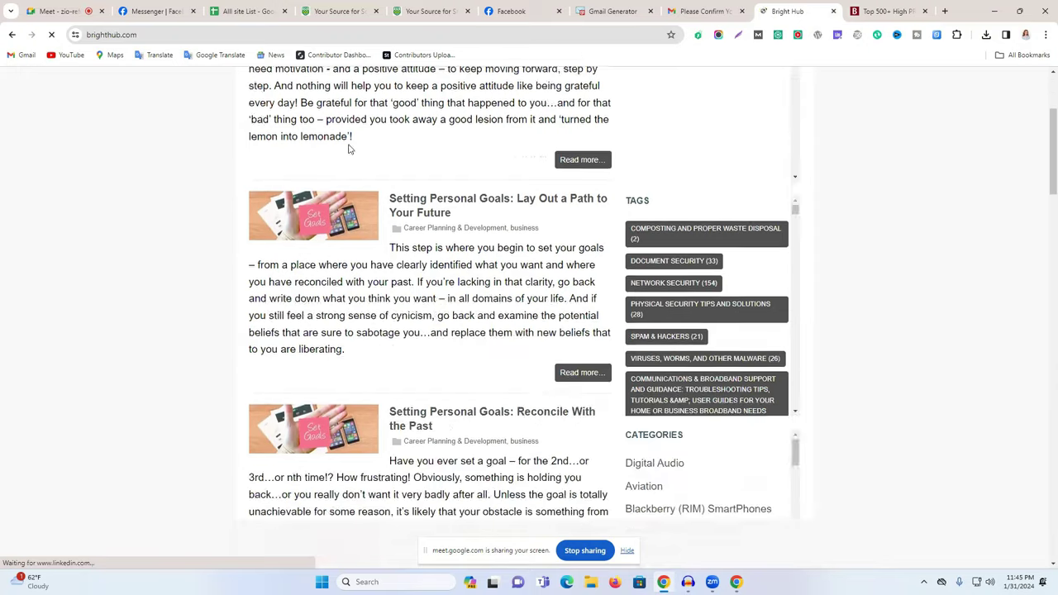
pyautogui.scroll(-10, 348, 148)
pyautogui.scroll(-12, 1043, 307)
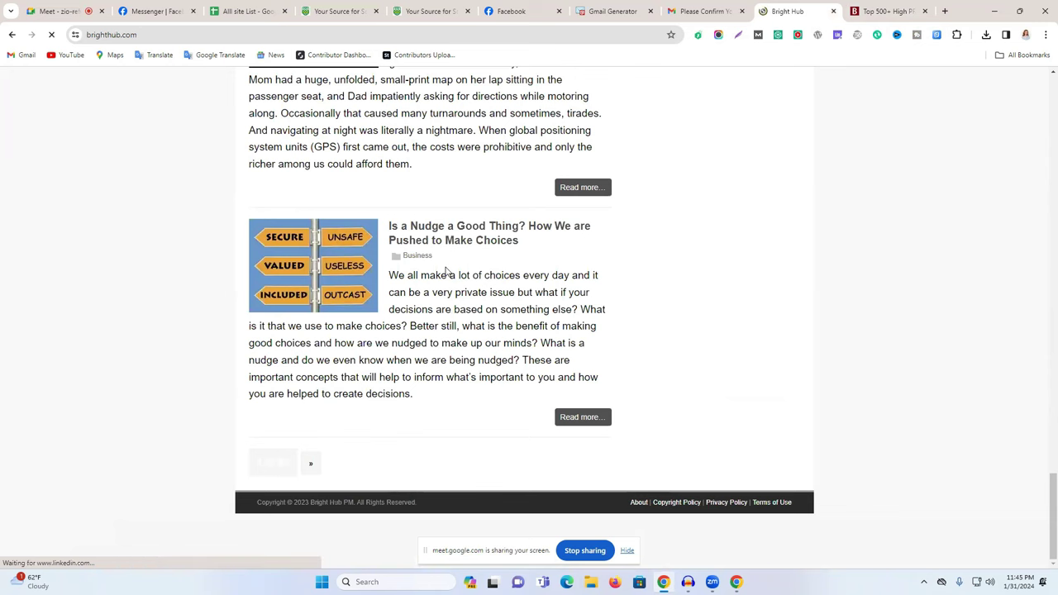
pyautogui.scroll(8, 695, 435)
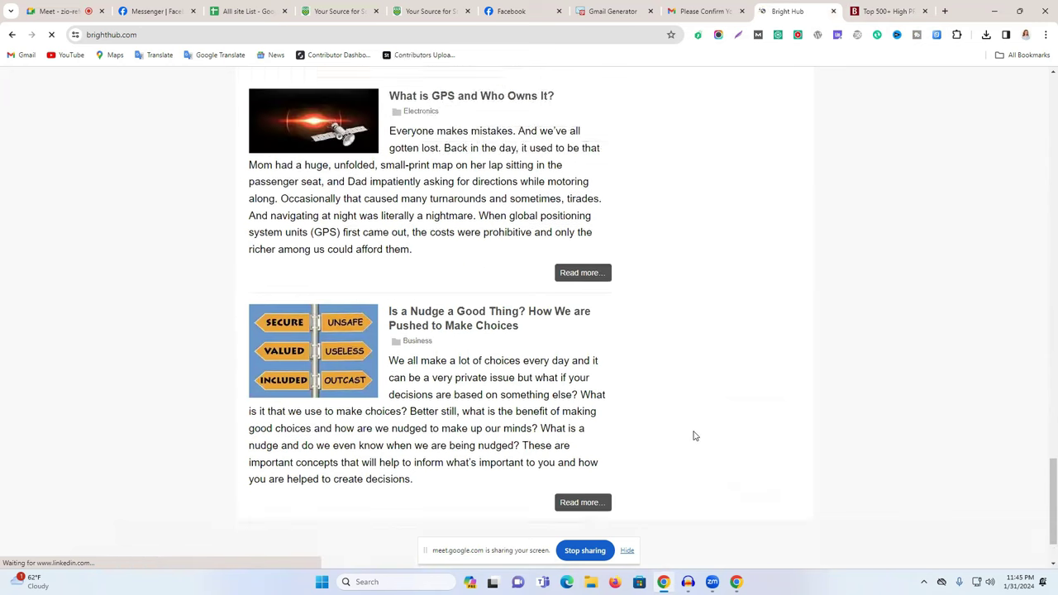
pyautogui.scroll(10, 694, 436)
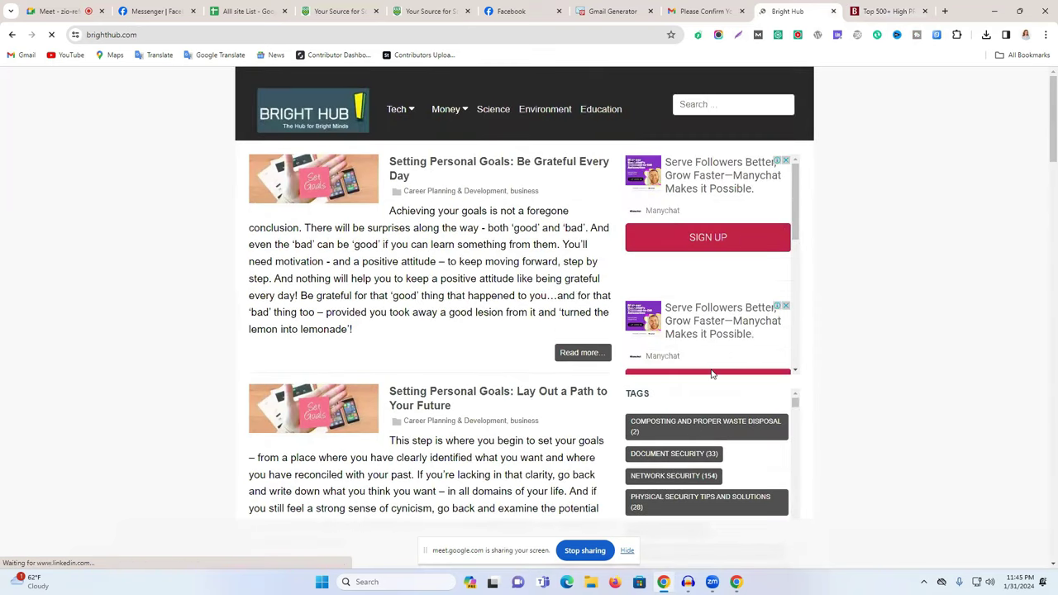
pyautogui.scroll(-4, 729, 409)
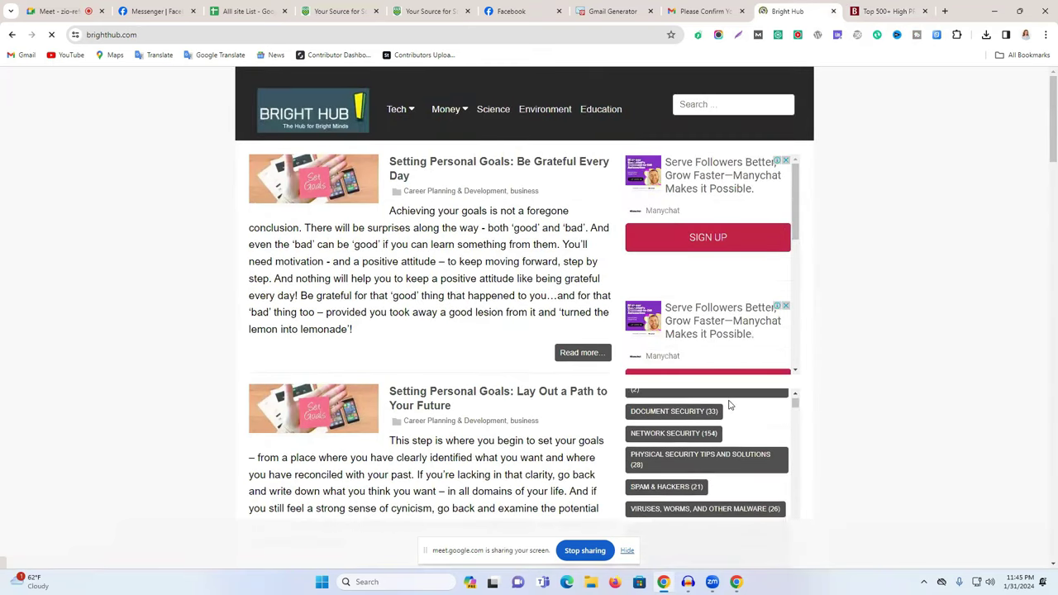
pyautogui.scroll(-8, 726, 420)
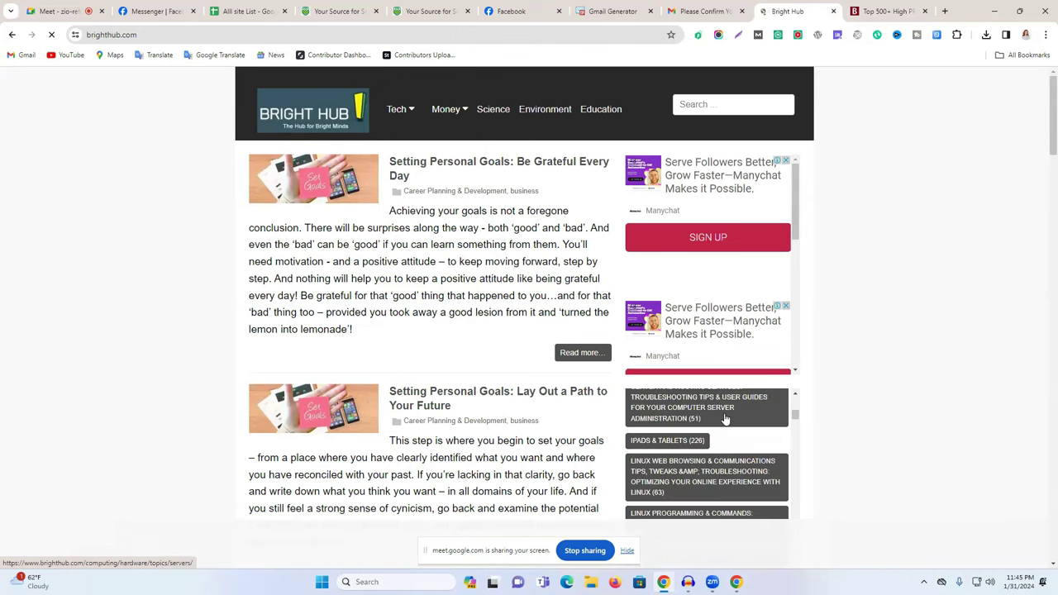
pyautogui.scroll(-6, 685, 435)
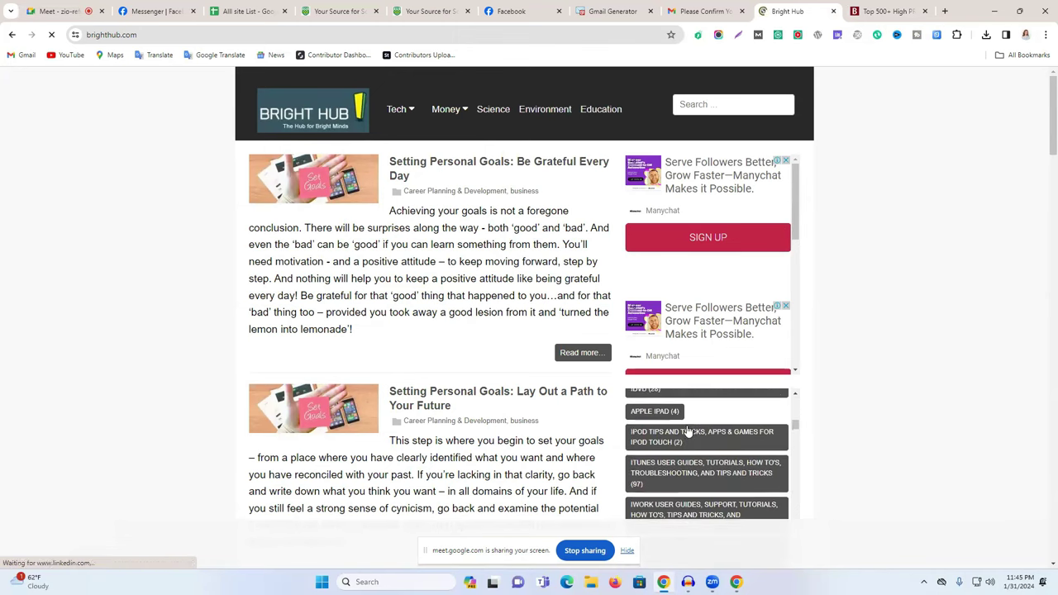
pyautogui.scroll(-3, 799, 437)
pyautogui.moveTo(799, 440); pyautogui.dragTo(806, 557)
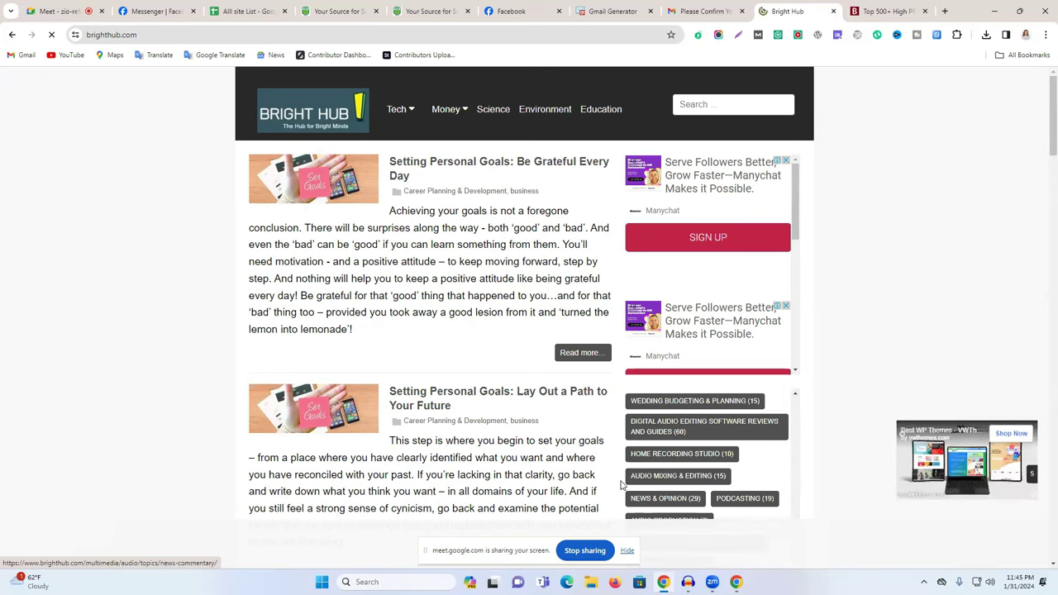
pyautogui.click(664, 500)
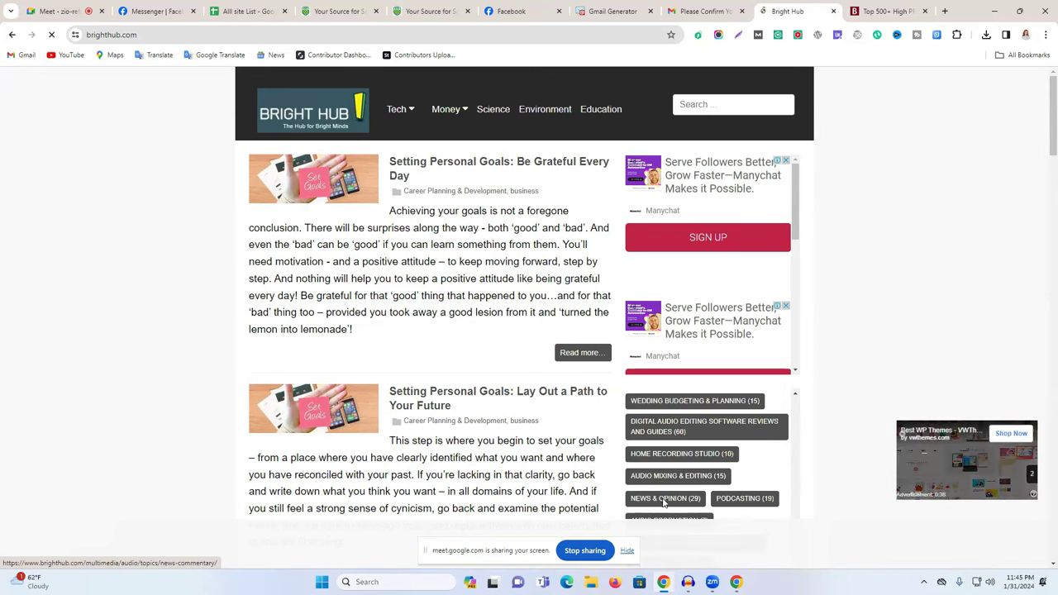
# Close the full-page ad, browse the News & Opinion articles, then go to Bright Hub's Education section.
pyautogui.click(567, 379)
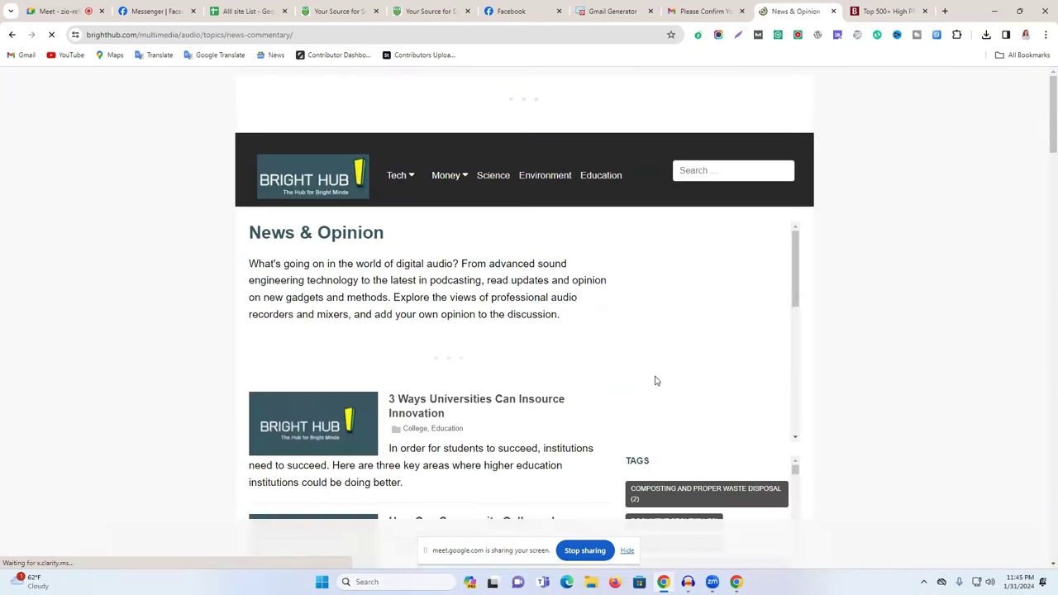
pyautogui.scroll(-6, 600, 307)
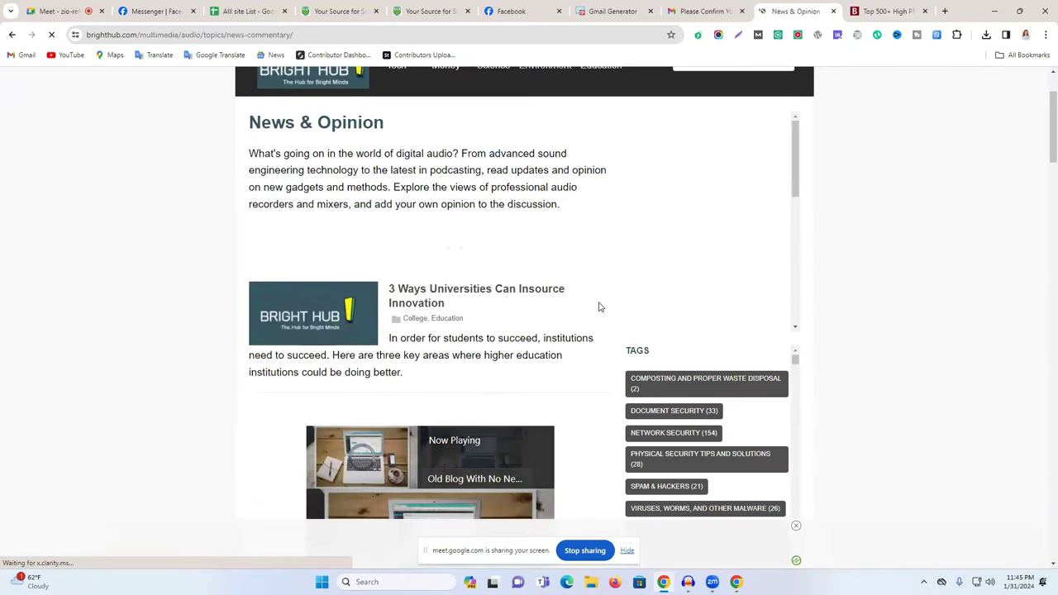
pyautogui.scroll(-3, 600, 307)
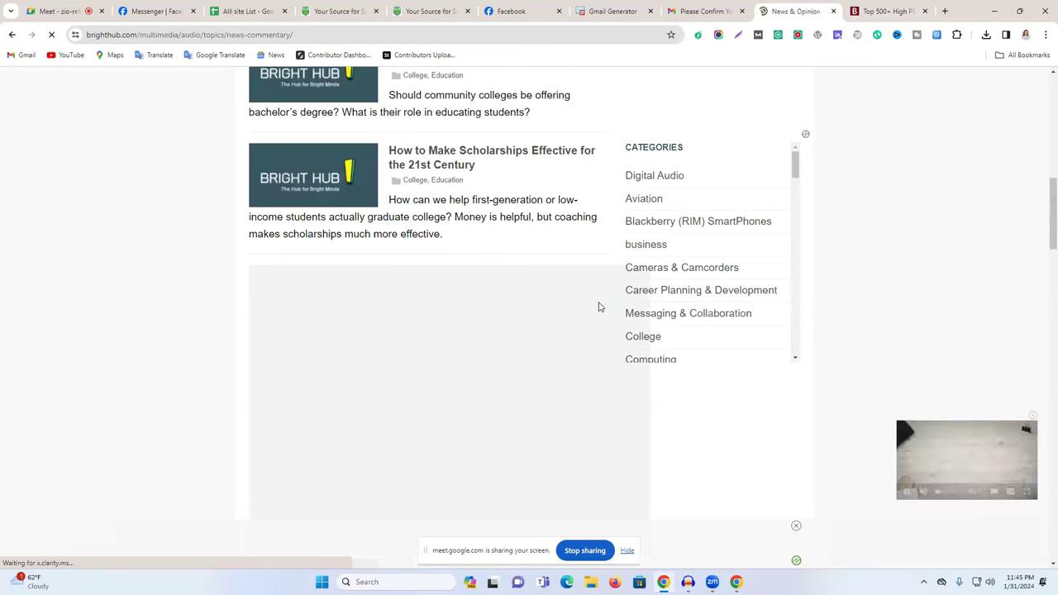
pyautogui.scroll(-10, 471, 251)
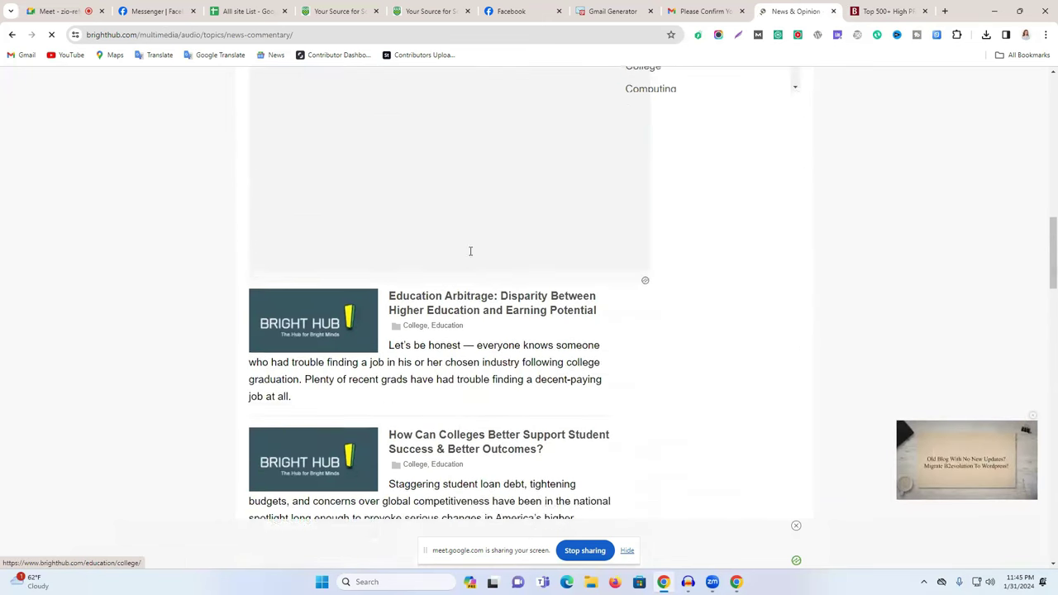
pyautogui.scroll(-12, 470, 253)
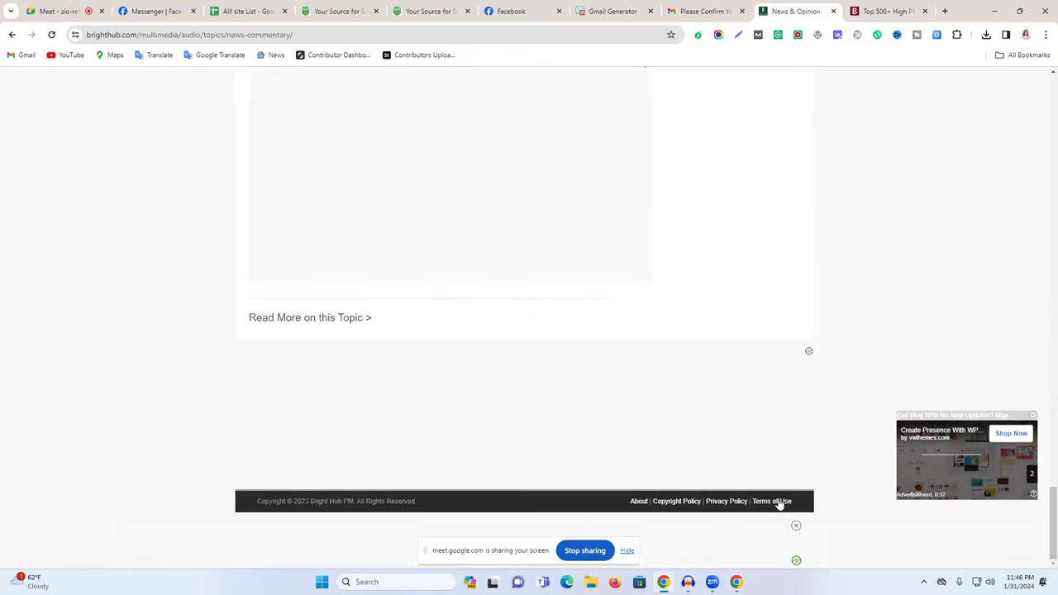
pyautogui.scroll(6, 361, 425)
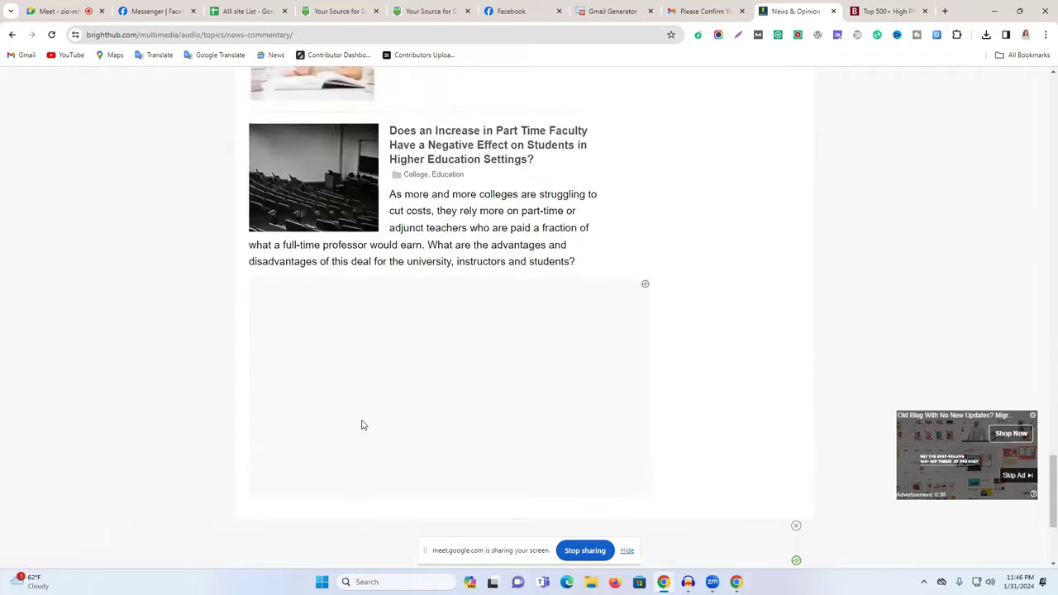
pyautogui.scroll(3, 365, 420)
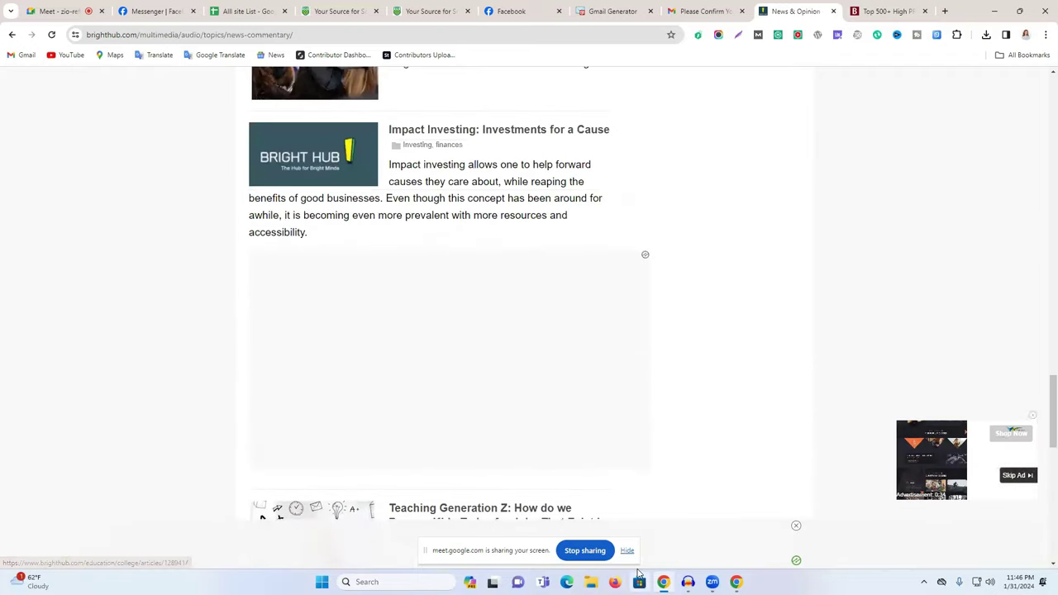
pyautogui.scroll(15, 588, 343)
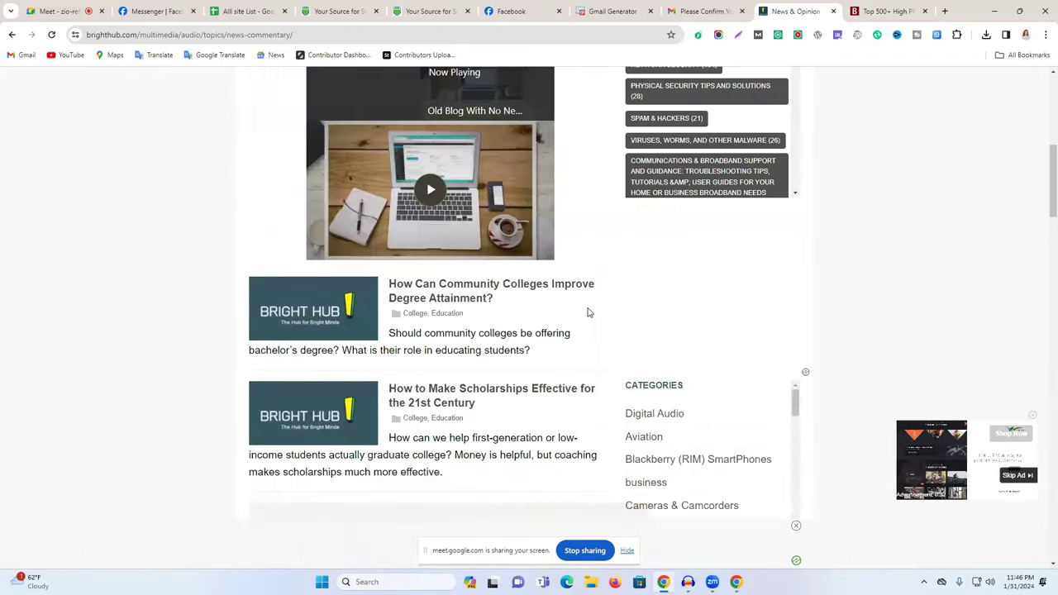
pyautogui.scroll(6, 588, 312)
pyautogui.click(584, 176)
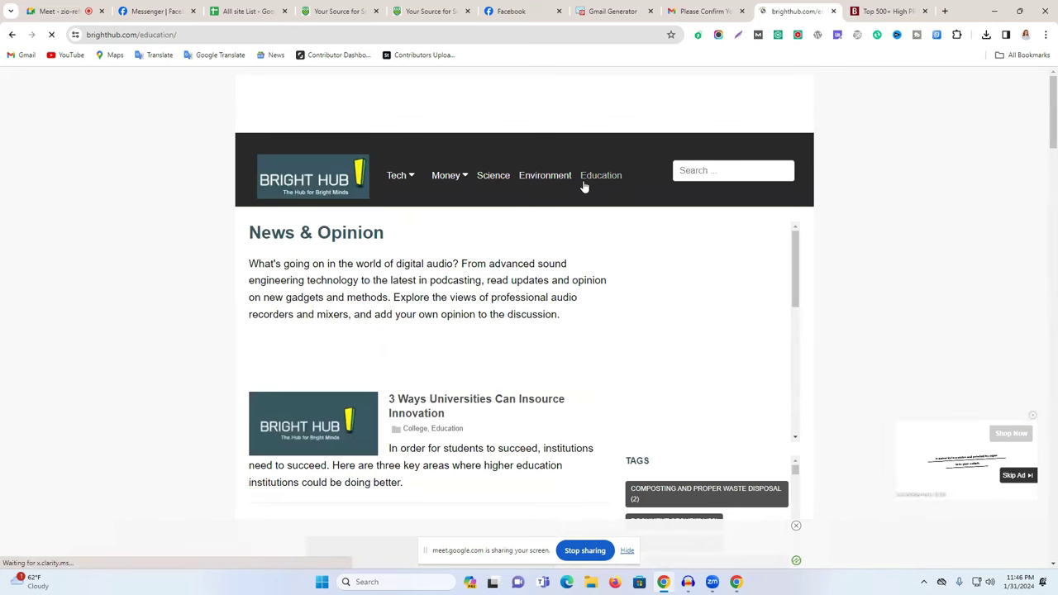
pyautogui.scroll(-2, 583, 186)
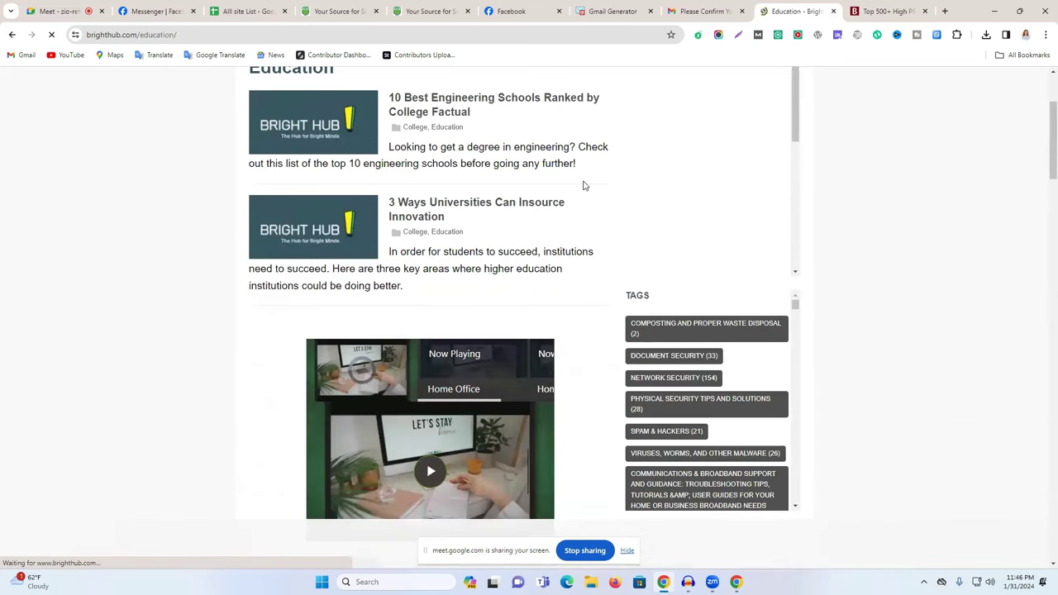